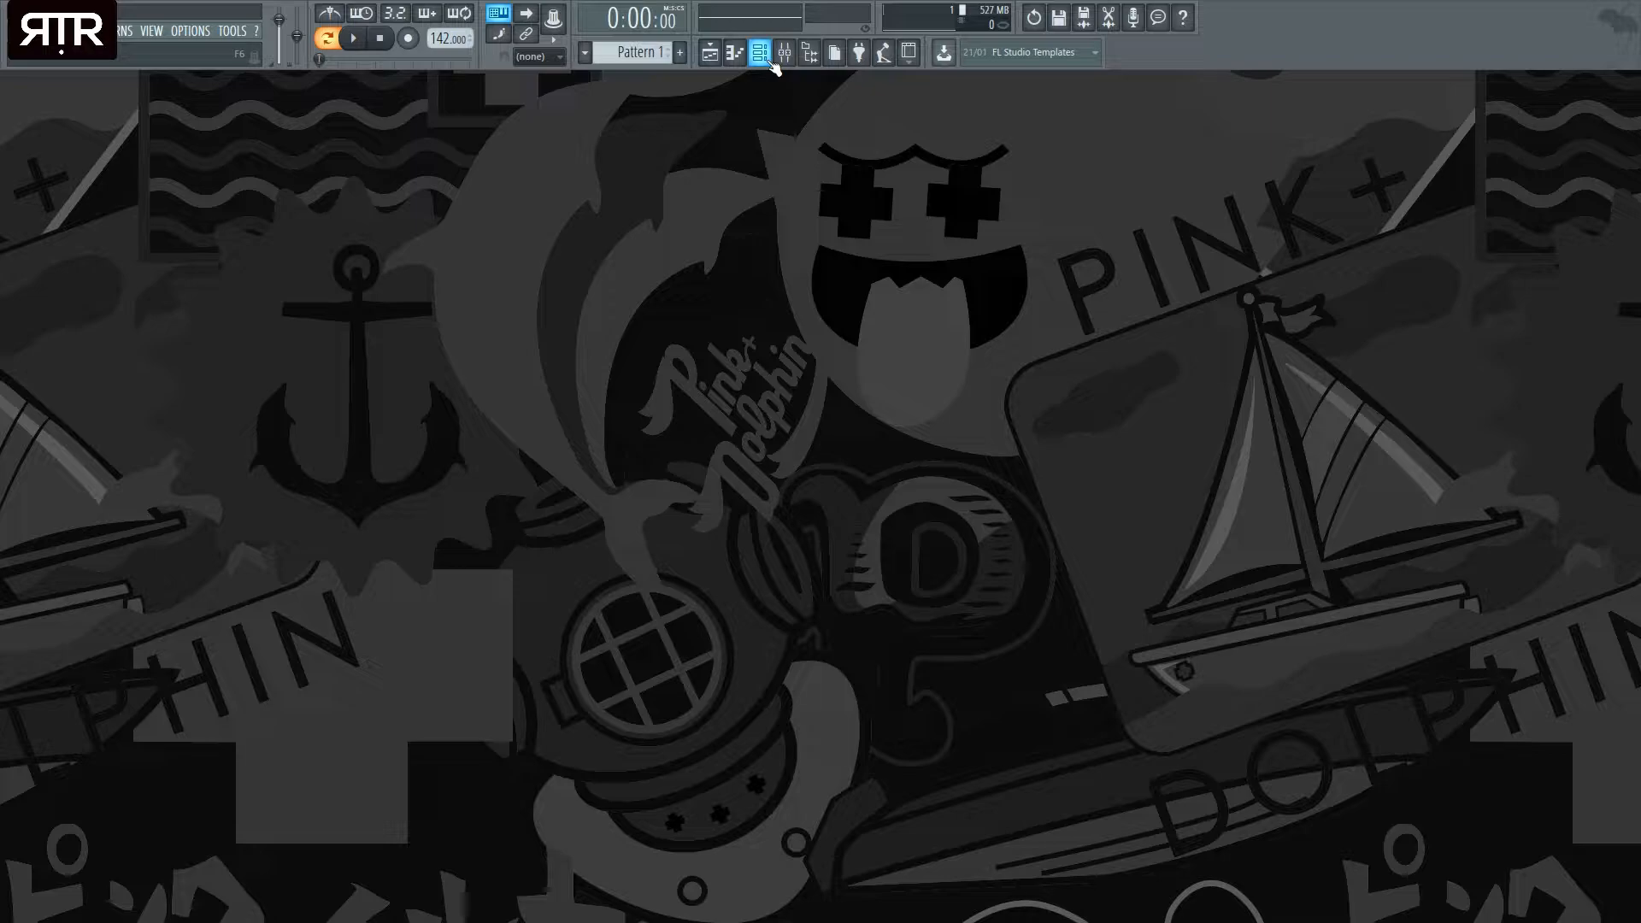
- Show the channel rack and view the western melly guitar channel's notes in the piano roll
{"action": "left_click", "coordinate": [769, 61]}
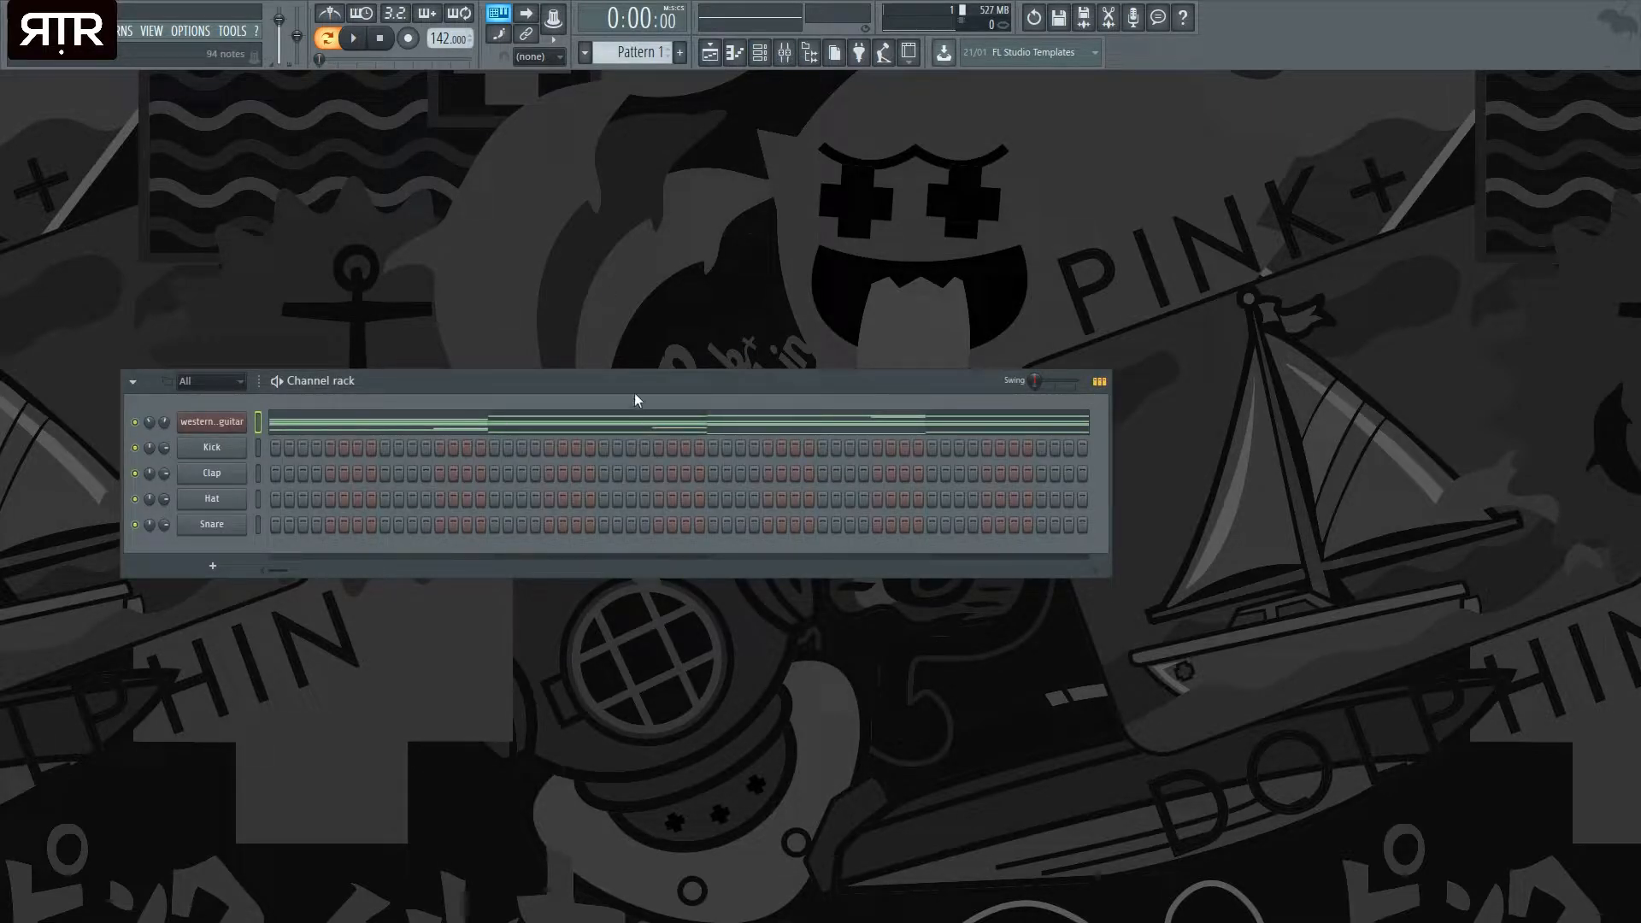
{"action": "left_click_drag", "start_coordinate": [637, 395], "coordinate": [666, 439]}
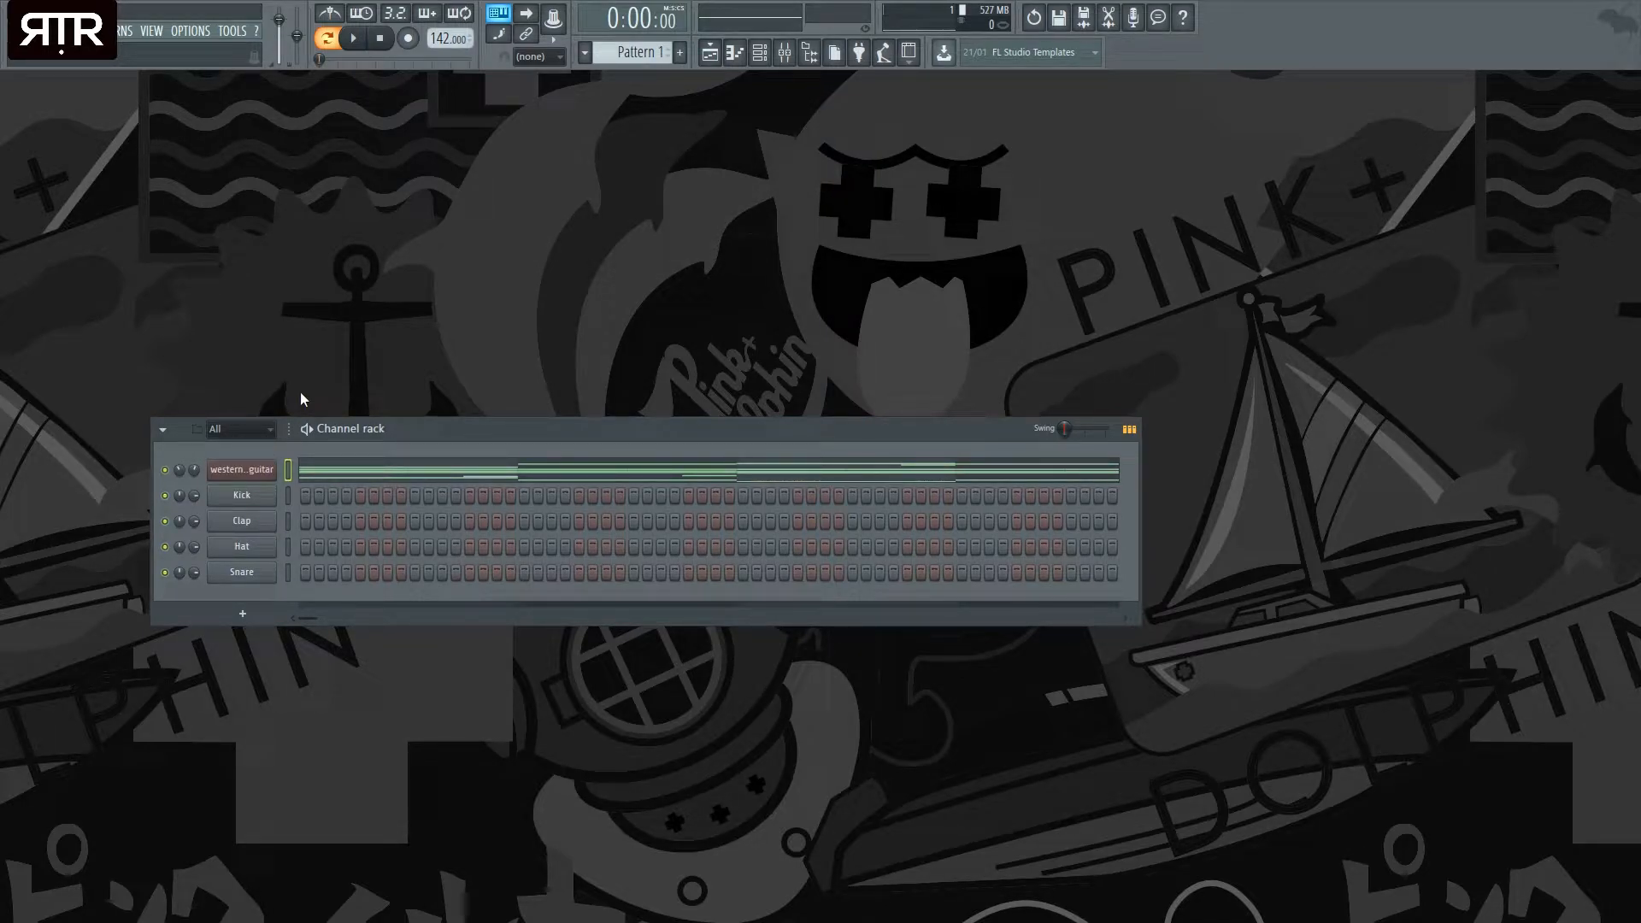
{"action": "left_click_drag", "start_coordinate": [581, 433], "coordinate": [711, 449]}
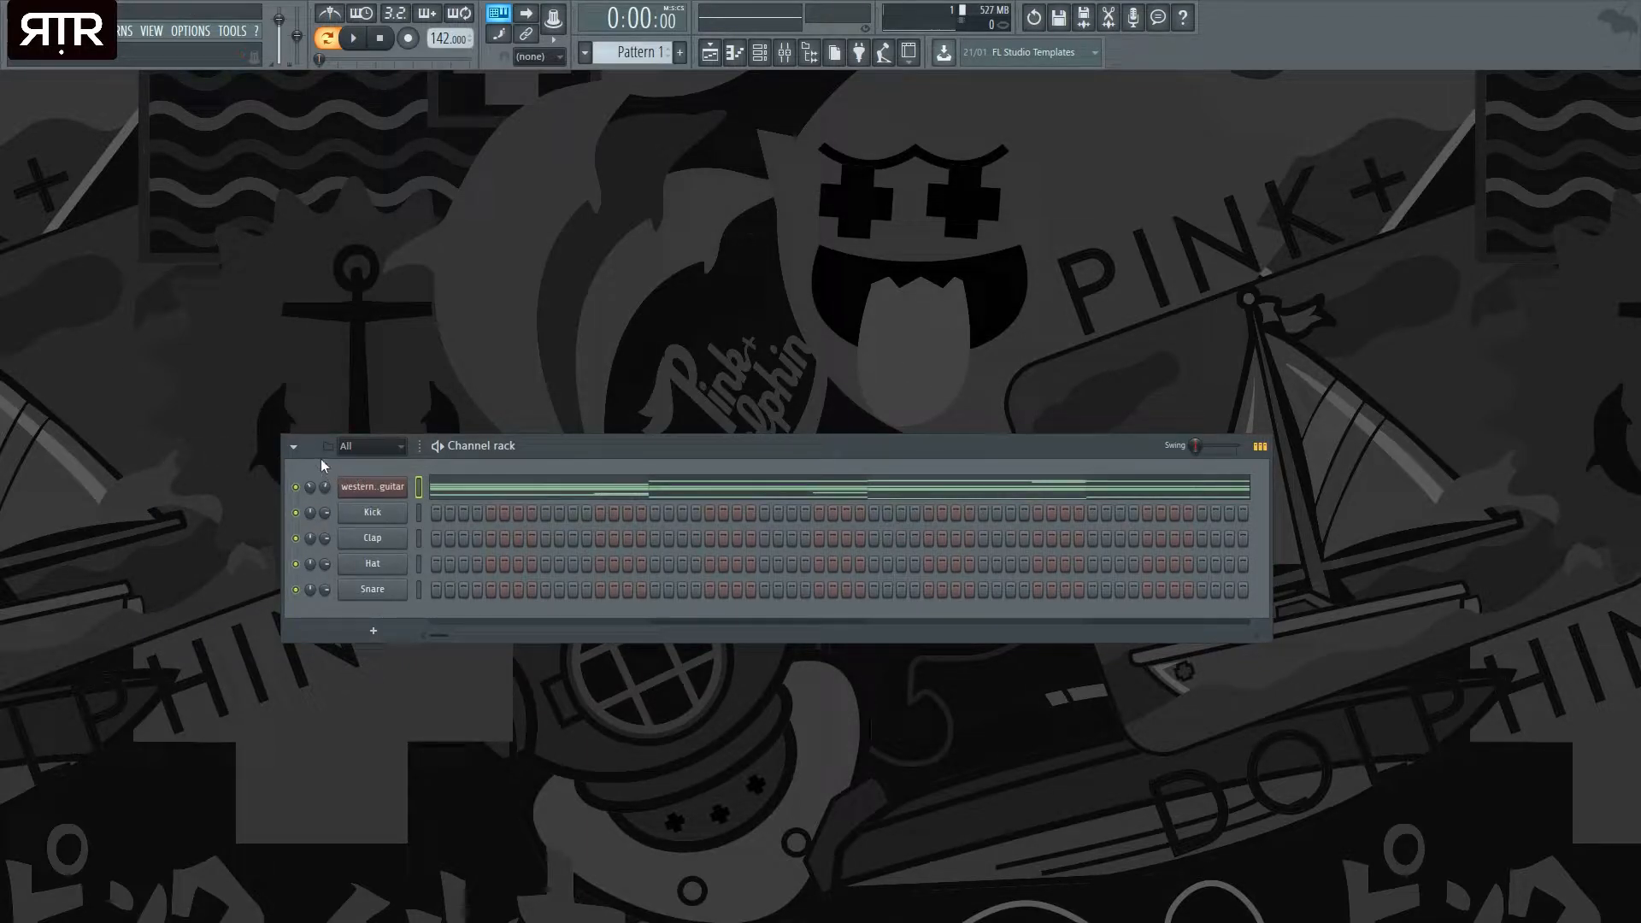
{"action": "left_click", "coordinate": [596, 493]}
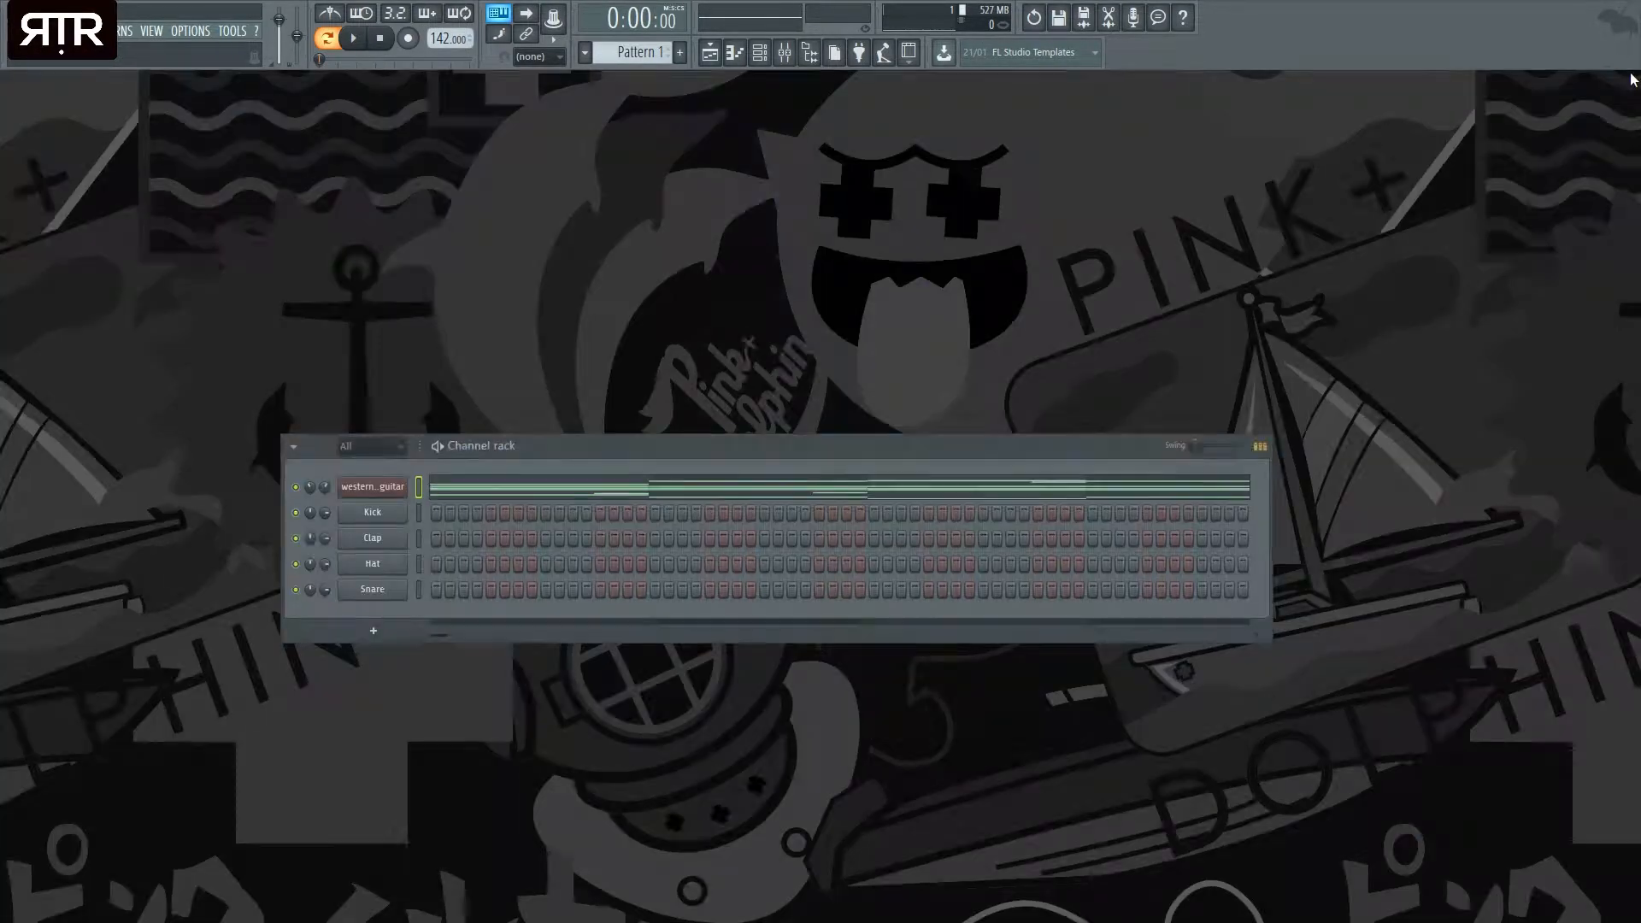
{"action": "left_click", "coordinate": [1629, 80]}
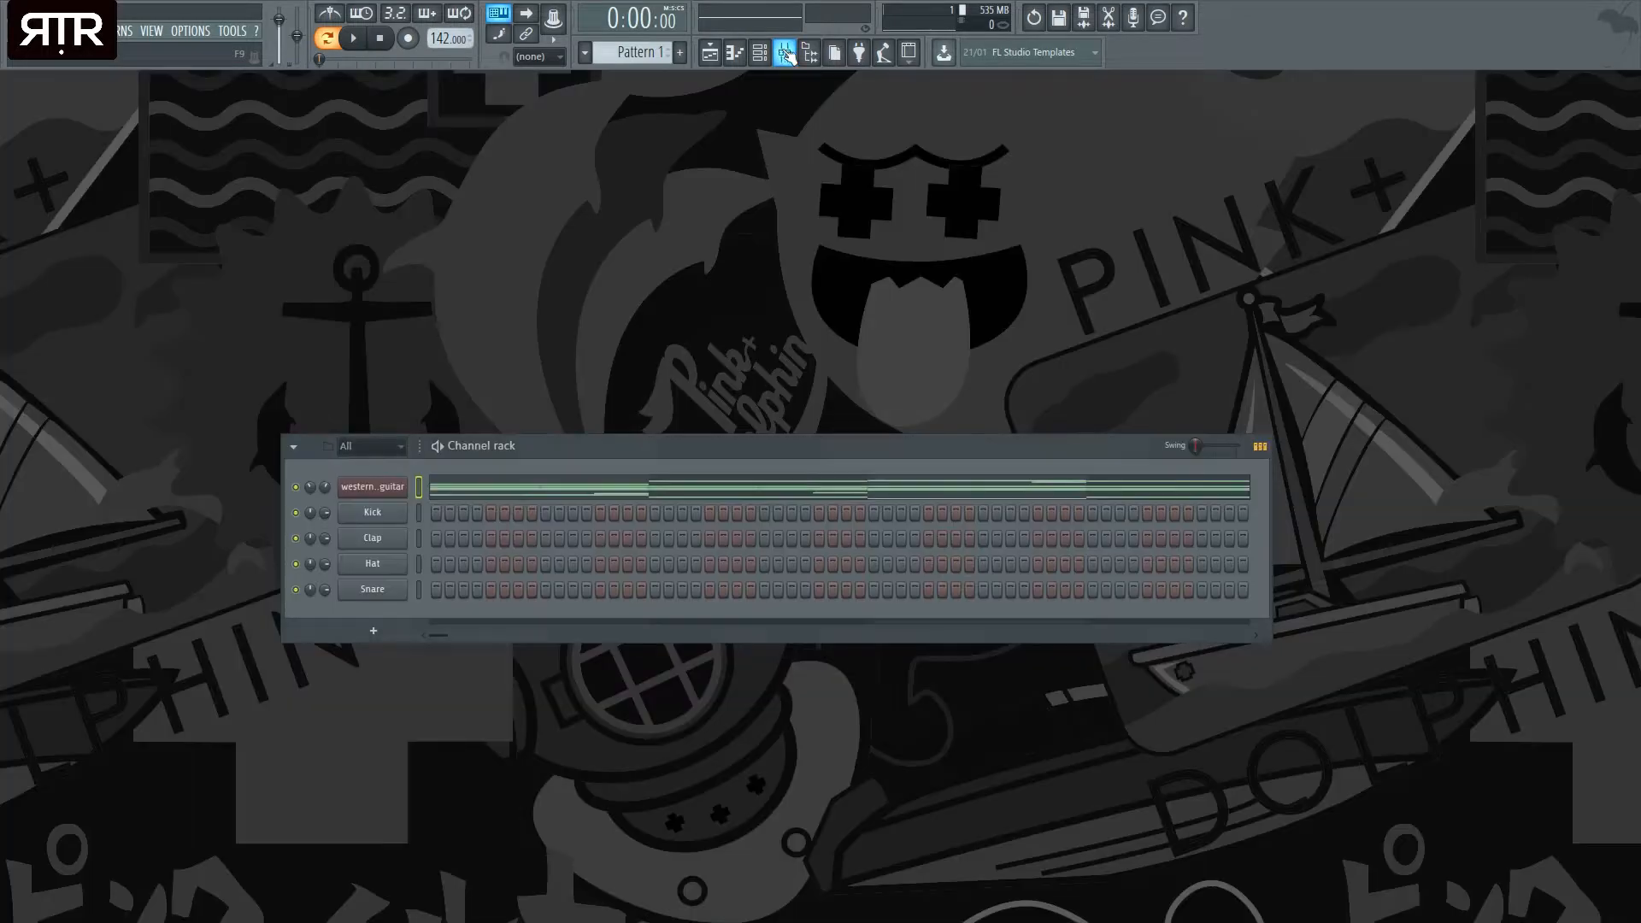
- Show the browser, collapse the Rxllout Frequencies Drum Kit folder, and reposition the channel rack
{"action": "left_click", "coordinate": [809, 53]}
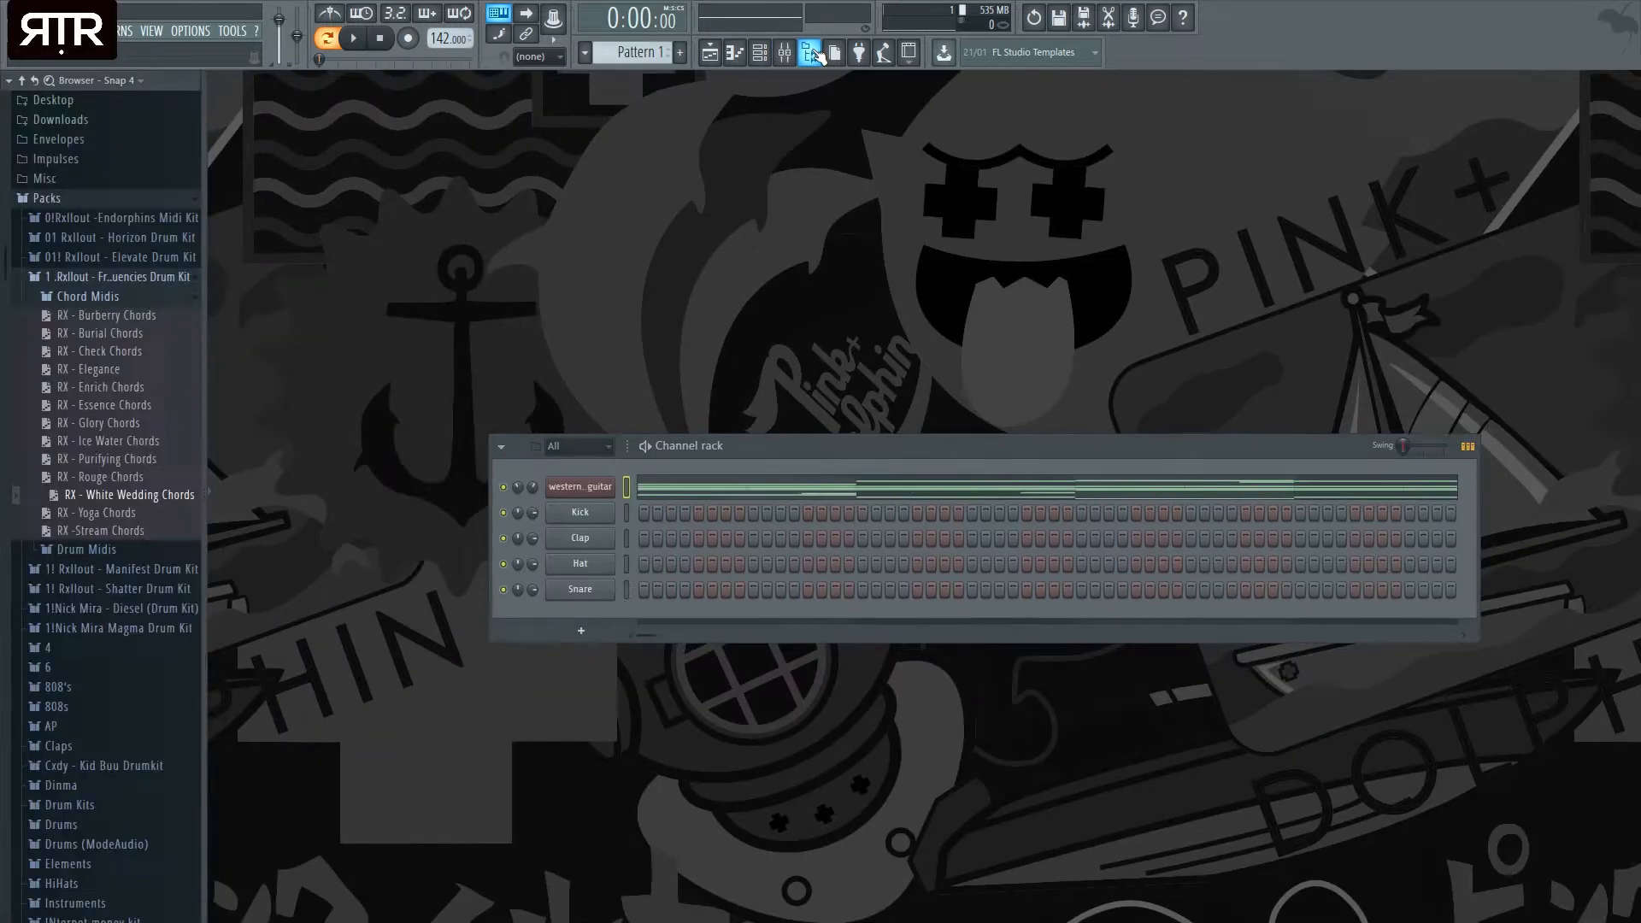
{"action": "left_click", "coordinate": [129, 299]}
{"action": "left_click", "coordinate": [120, 276]}
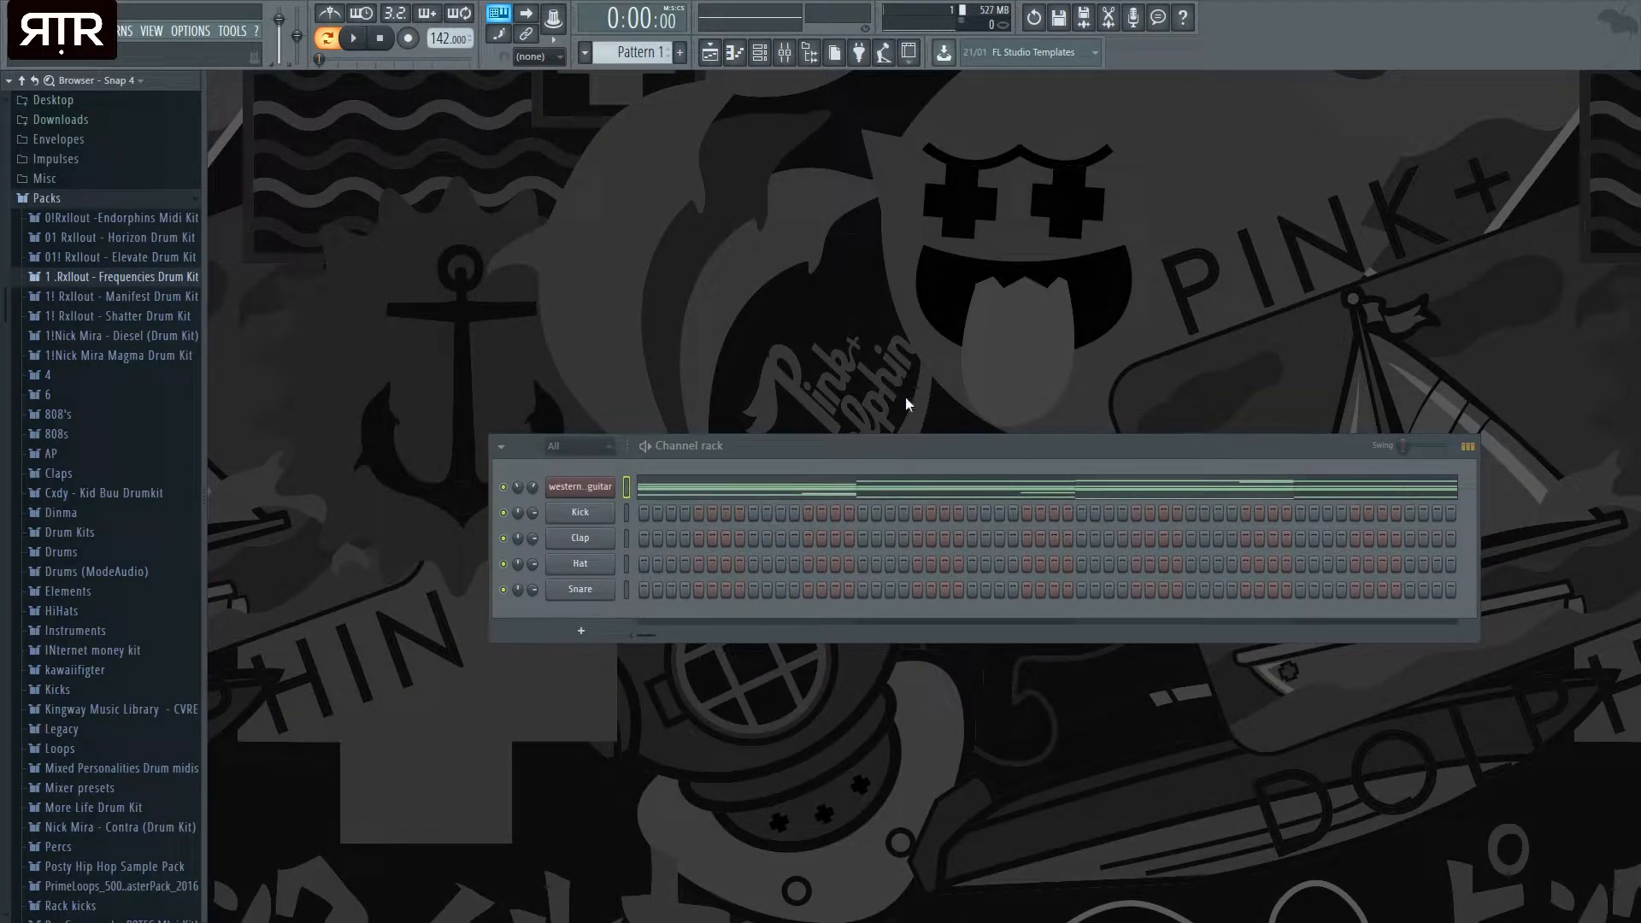
{"action": "left_click", "coordinate": [786, 53]}
{"action": "left_click", "coordinate": [786, 53]}
{"action": "left_click_drag", "start_coordinate": [807, 440], "coordinate": [778, 366]}
- Play Pattern 1 while viewing the western melly guitar notes in the piano roll, and stop playback
{"action": "key", "text": "space"}
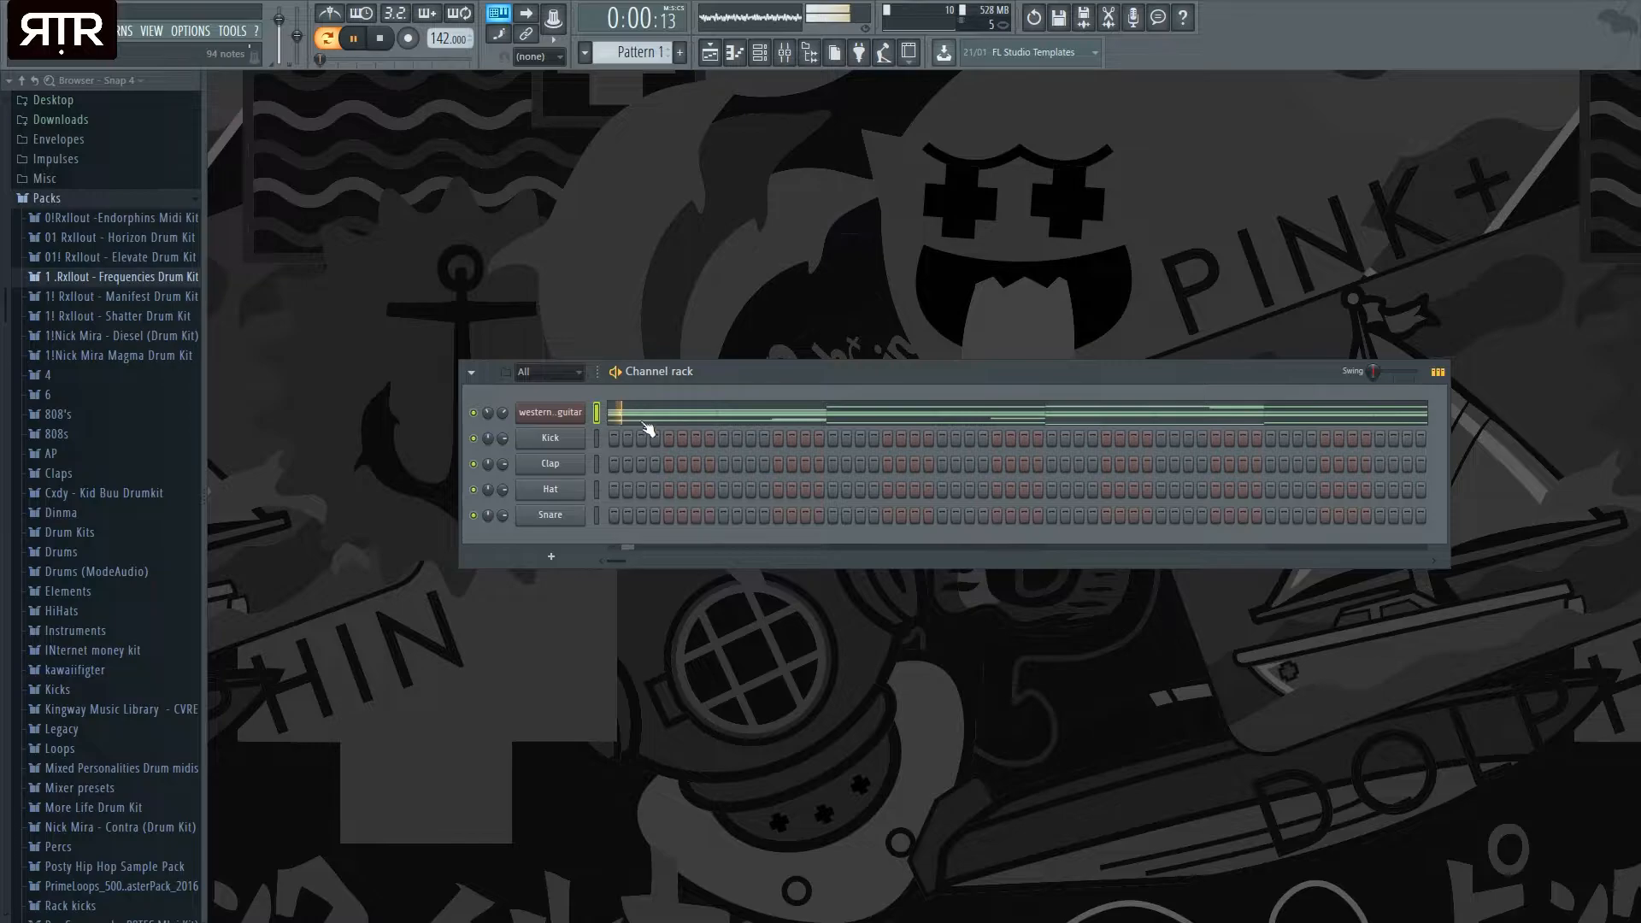
{"action": "left_click", "coordinate": [652, 418]}
{"action": "left_click", "coordinate": [1629, 80]}
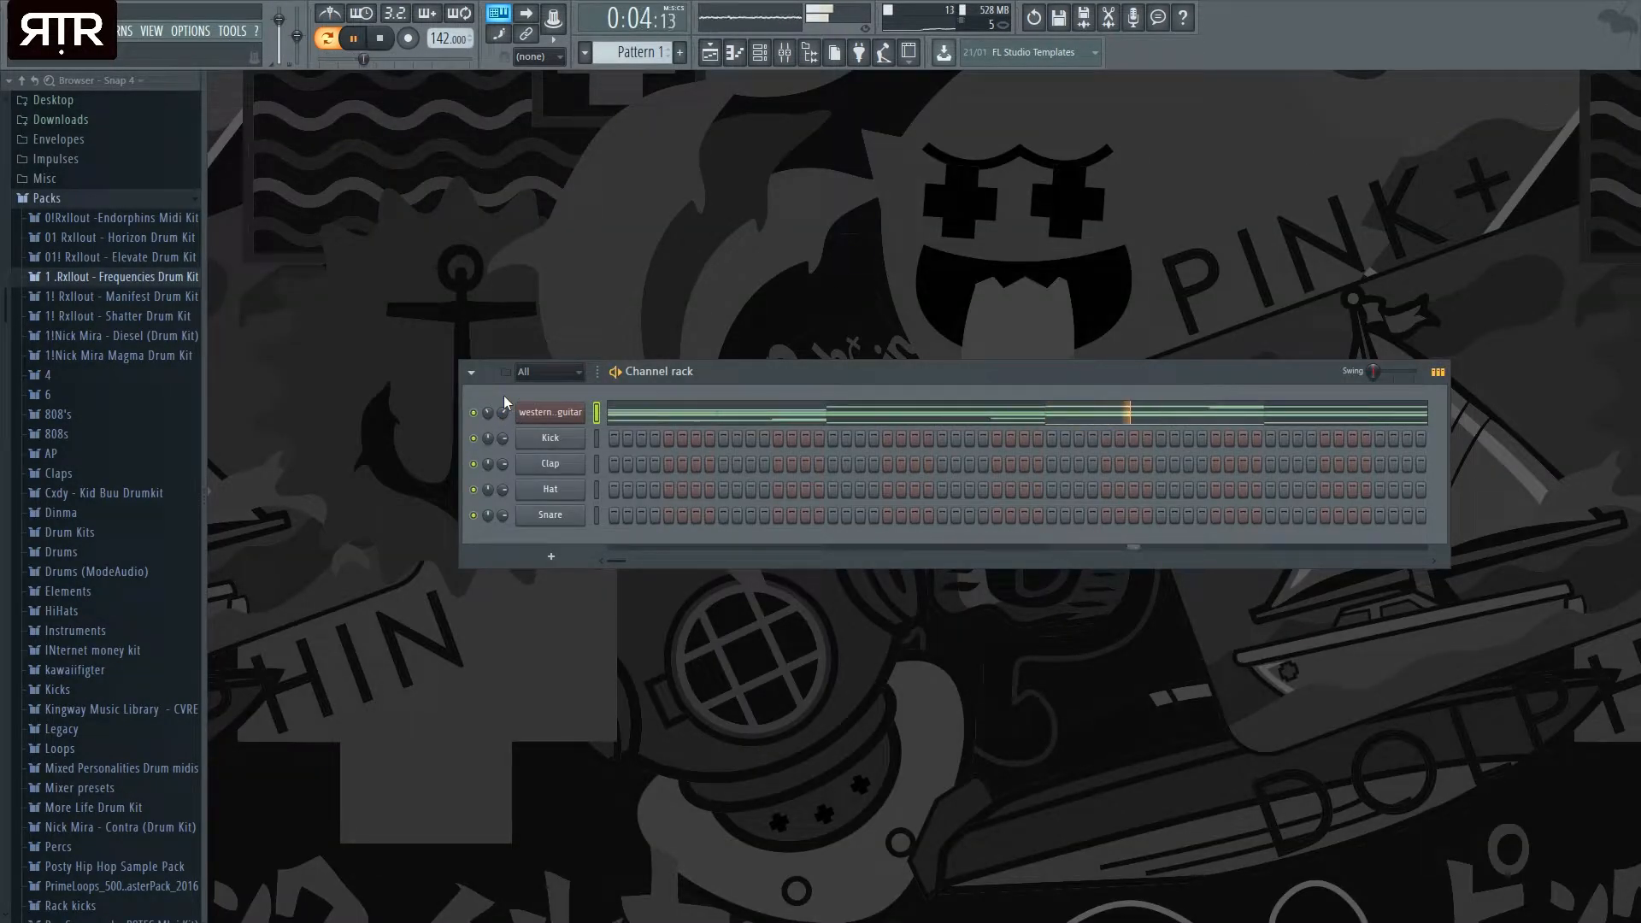
{"action": "left_click", "coordinate": [667, 417]}
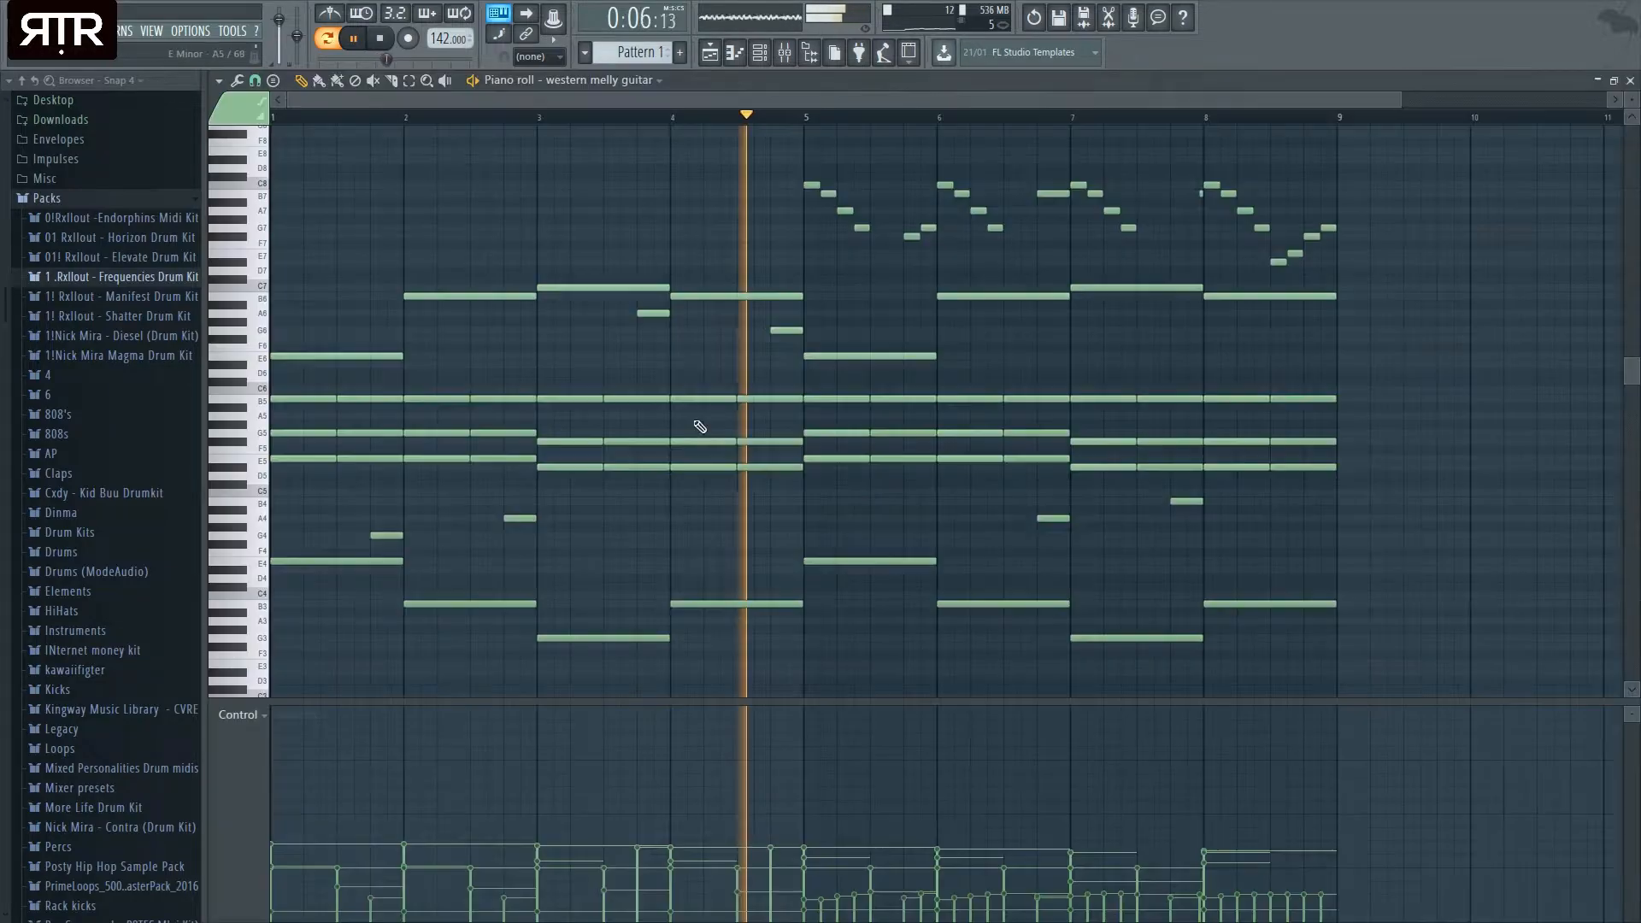
{"action": "left_click", "coordinate": [1630, 80]}
{"action": "left_click_drag", "start_coordinate": [1127, 376], "coordinate": [956, 410]}
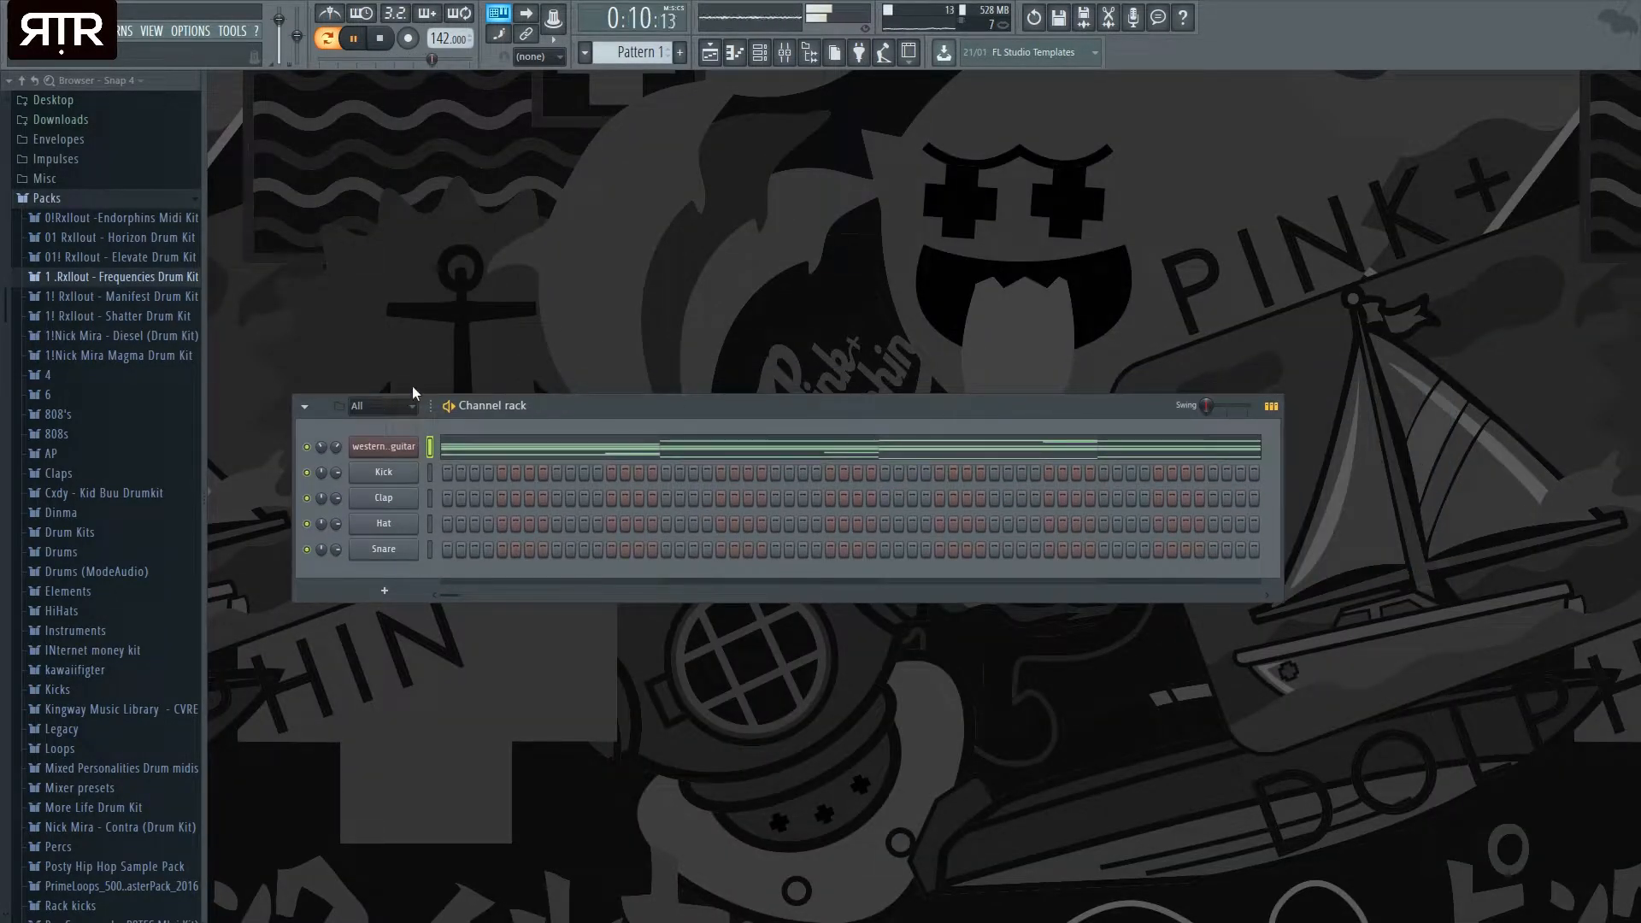
{"action": "left_click", "coordinate": [382, 40]}
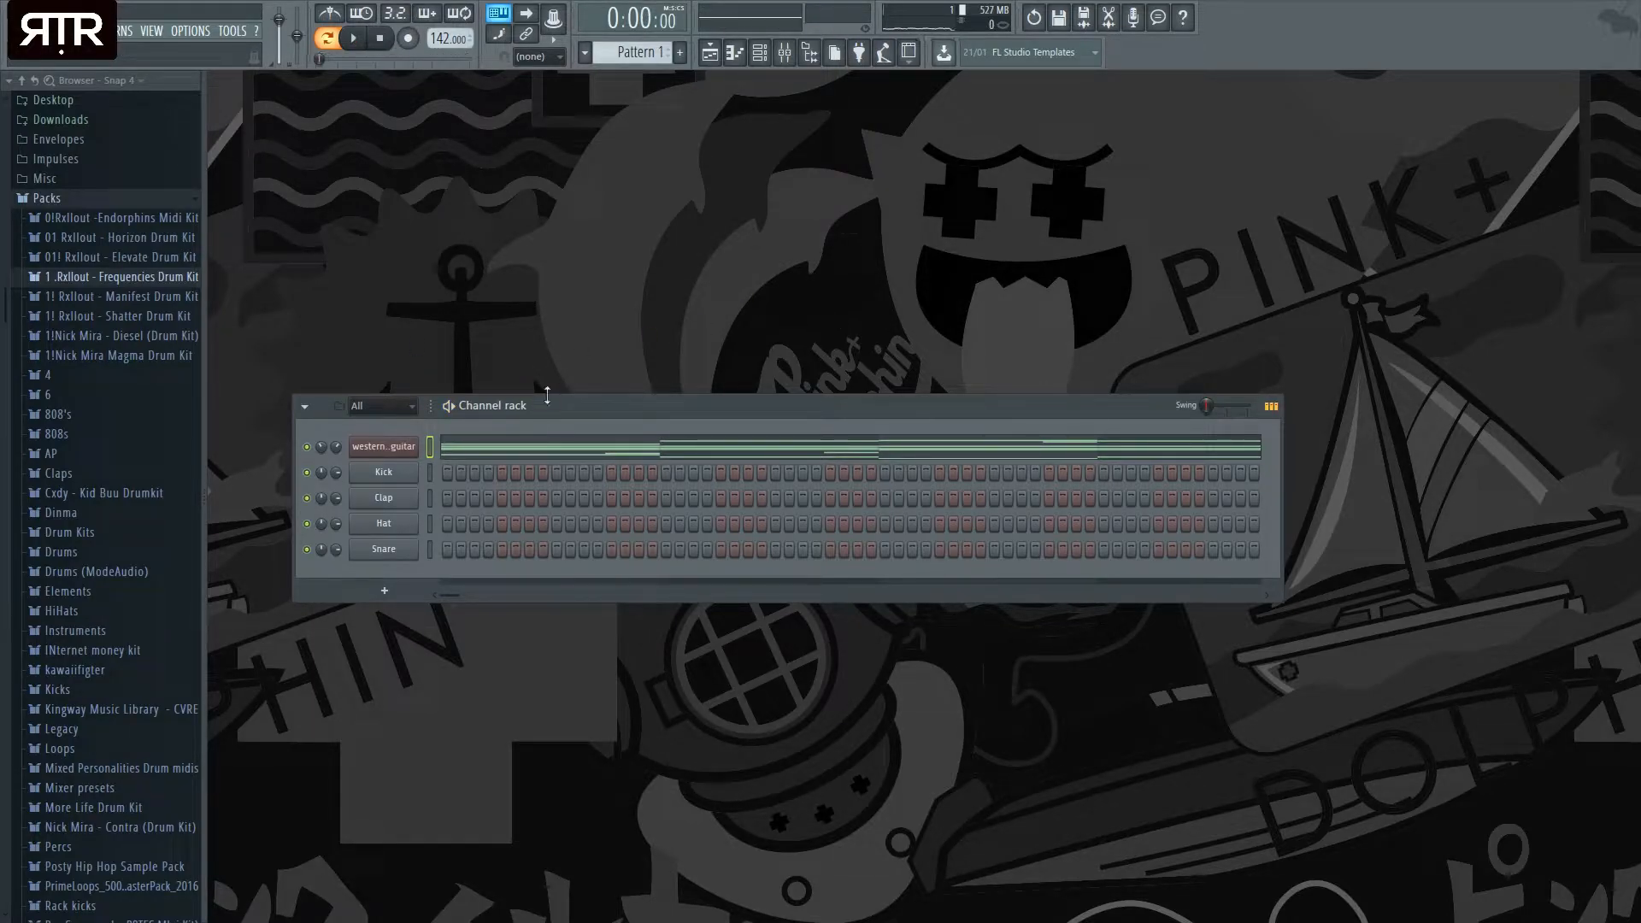
- Place Pattern 1 on Track 1 of the playlist starting at bar 1, and hide the browser
{"action": "left_click", "coordinate": [710, 53]}
{"action": "left_click", "coordinate": [342, 164]}
{"action": "right_click", "coordinate": [344, 153]}
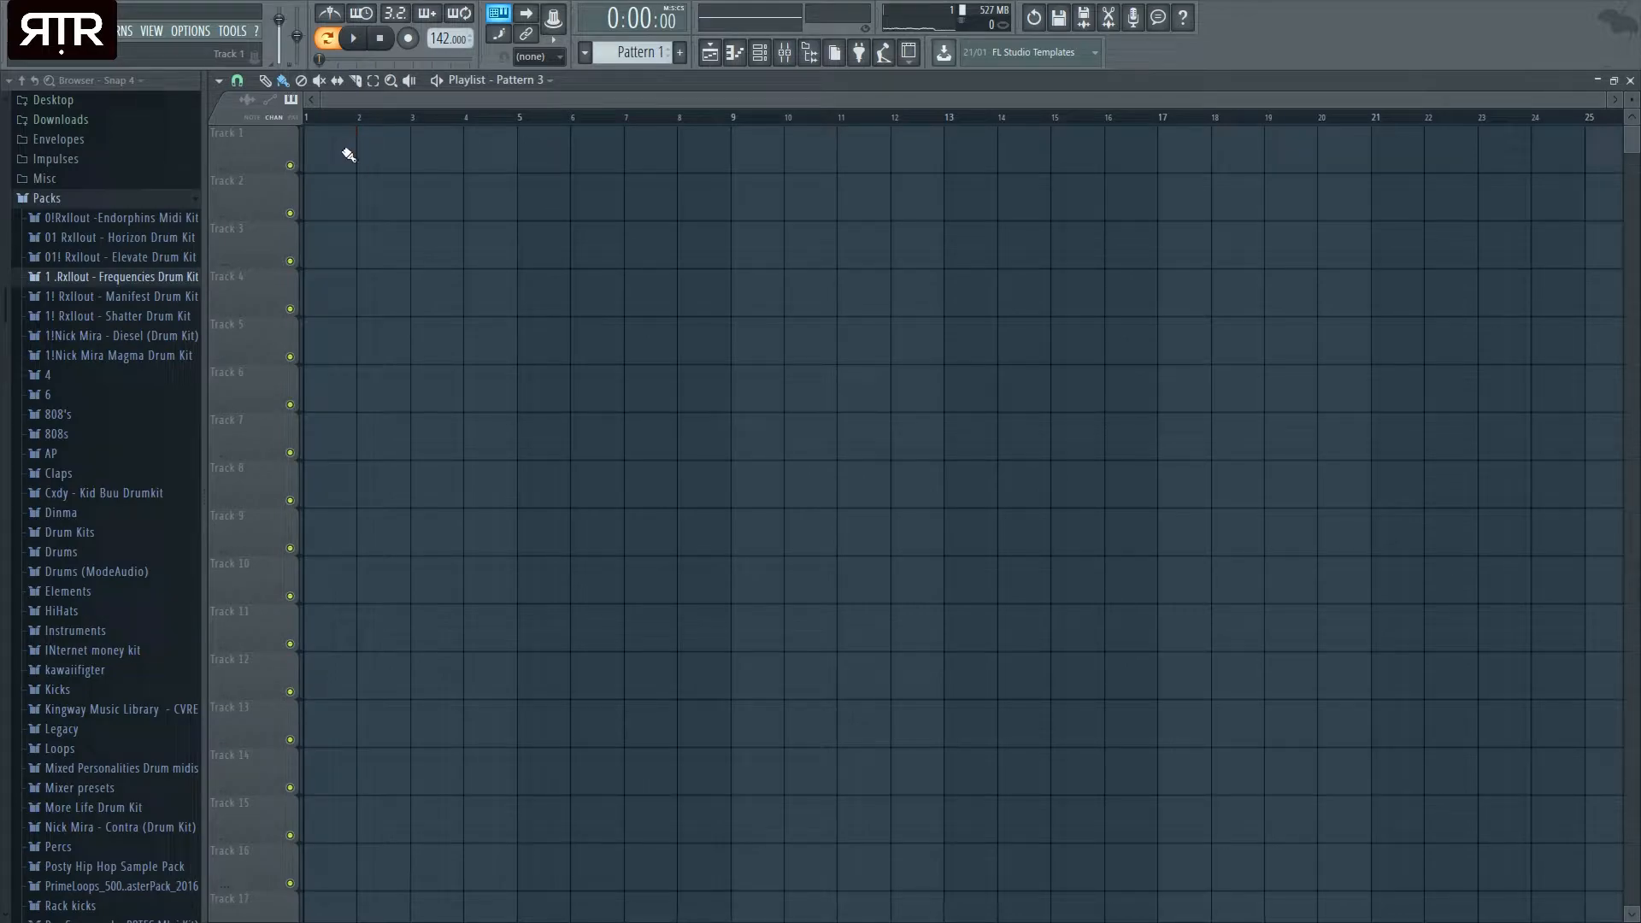
{"action": "left_click_drag", "start_coordinate": [402, 142], "coordinate": [323, 153]}
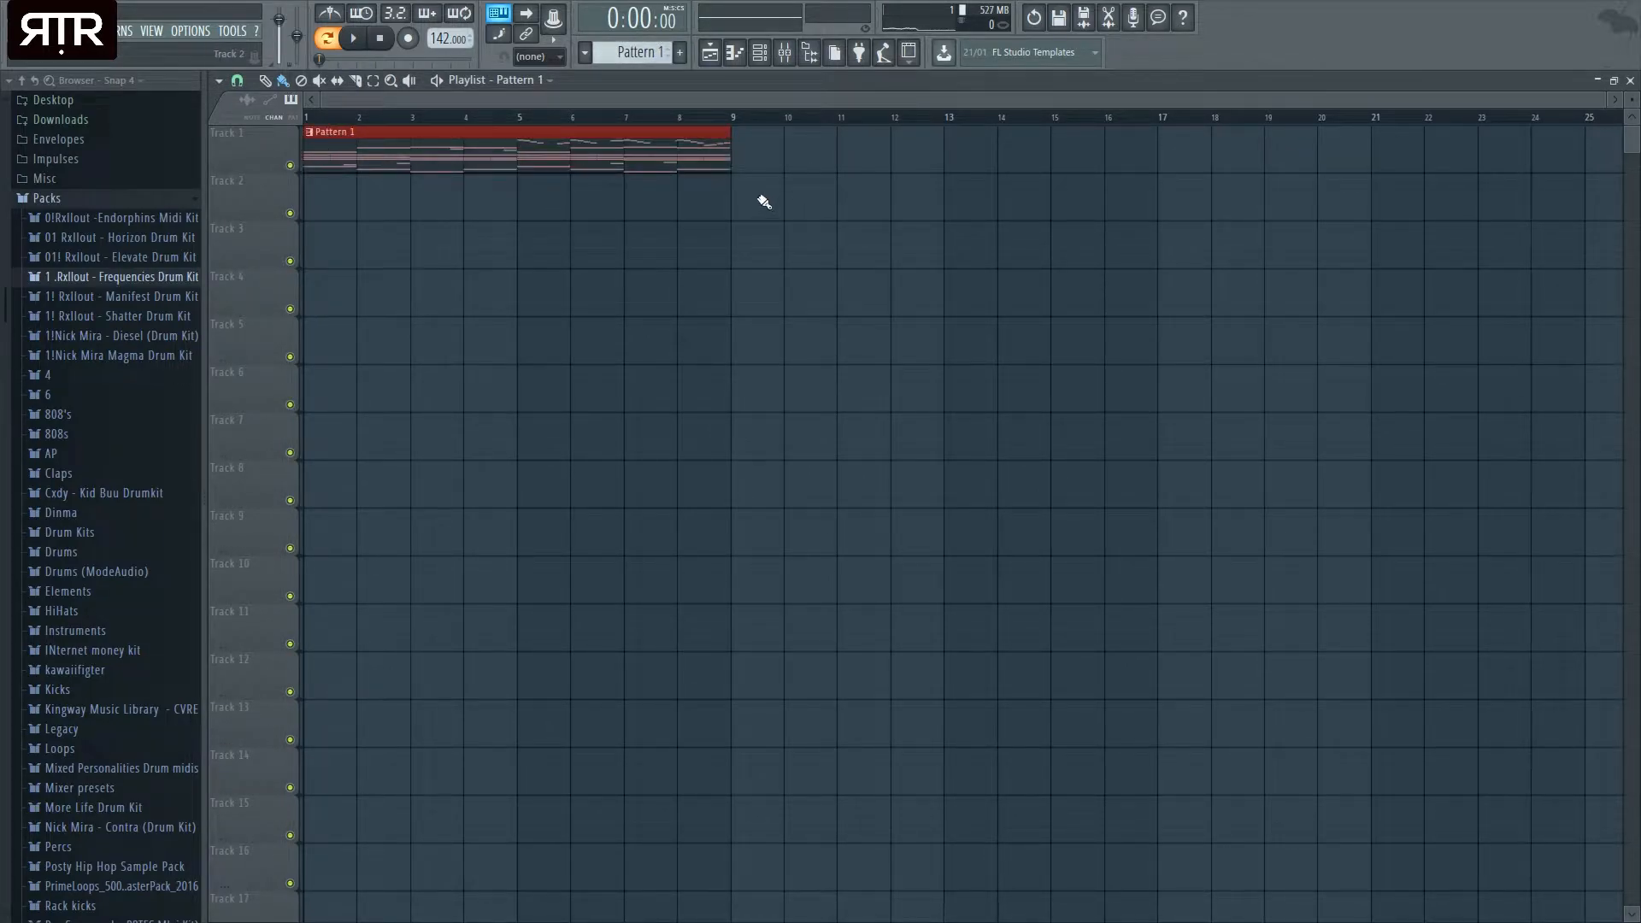
{"action": "left_click", "coordinate": [809, 53]}
{"action": "left_click", "coordinate": [1629, 79]}
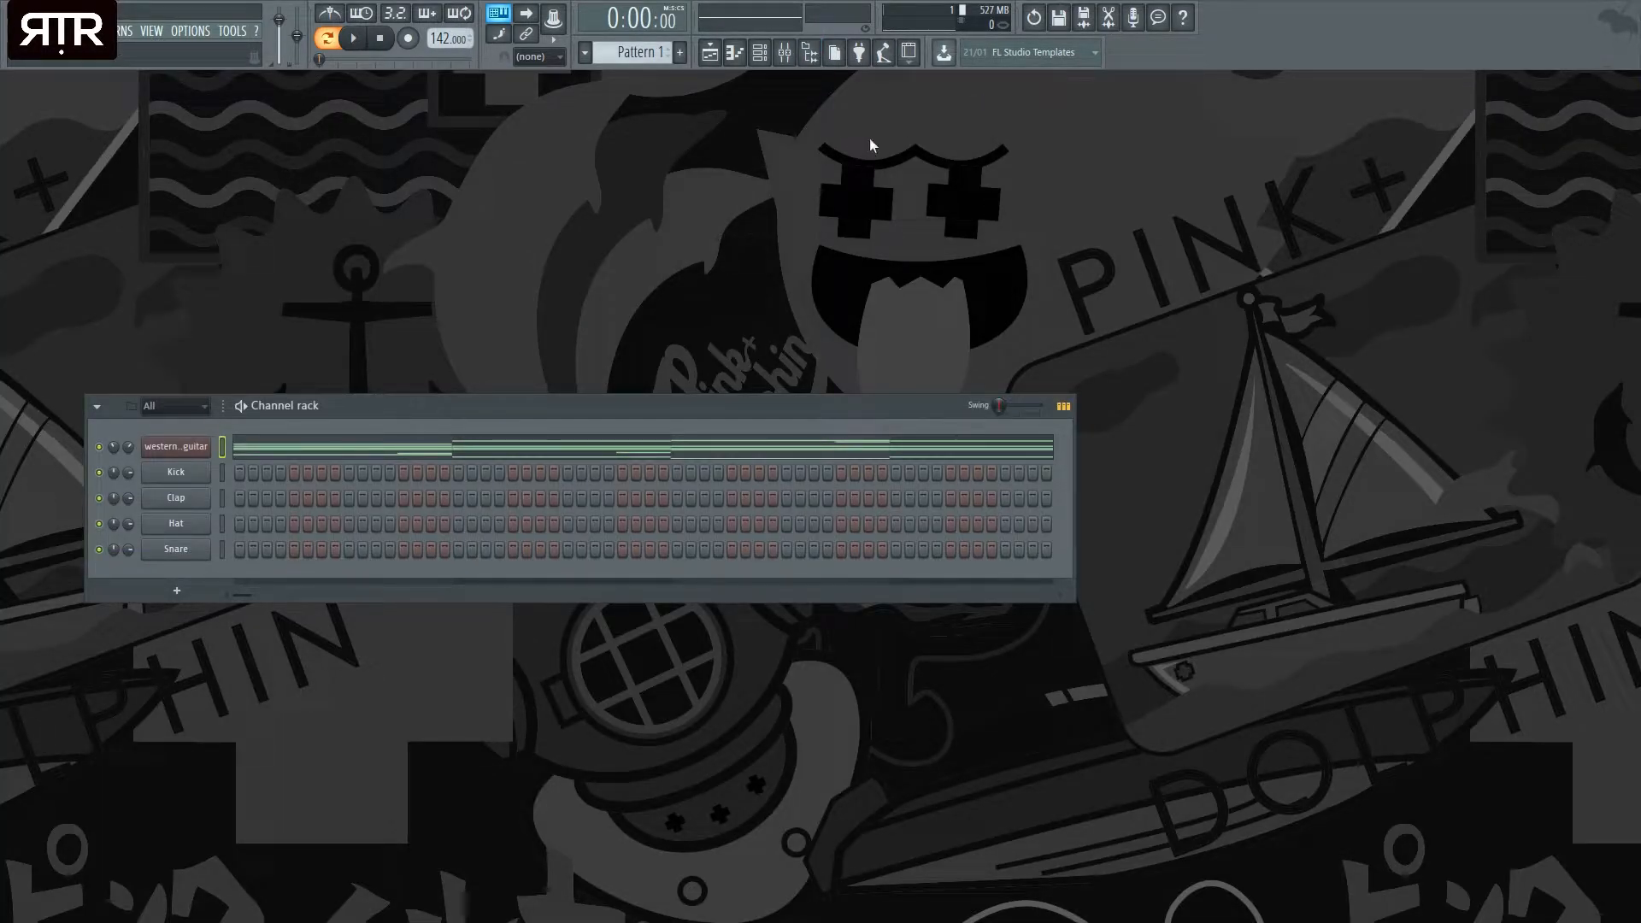
- View the Nexus instrument loaded on the western melly guitar channel and close it again
{"action": "left_click_drag", "start_coordinate": [415, 416], "coordinate": [646, 421]}
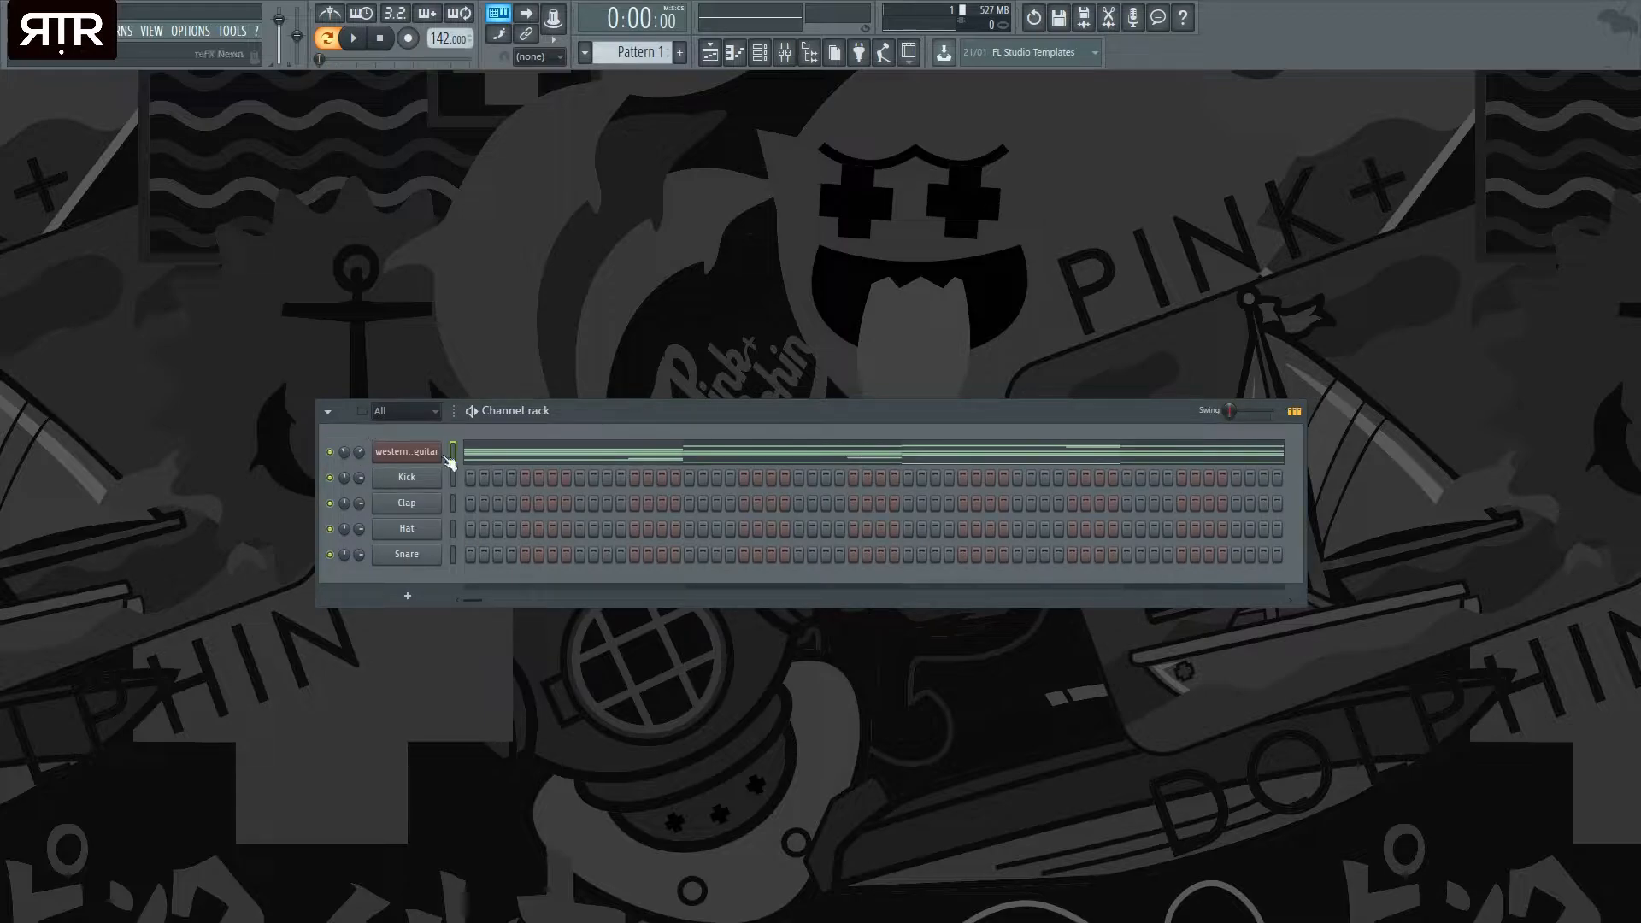
{"action": "left_click", "coordinate": [420, 453]}
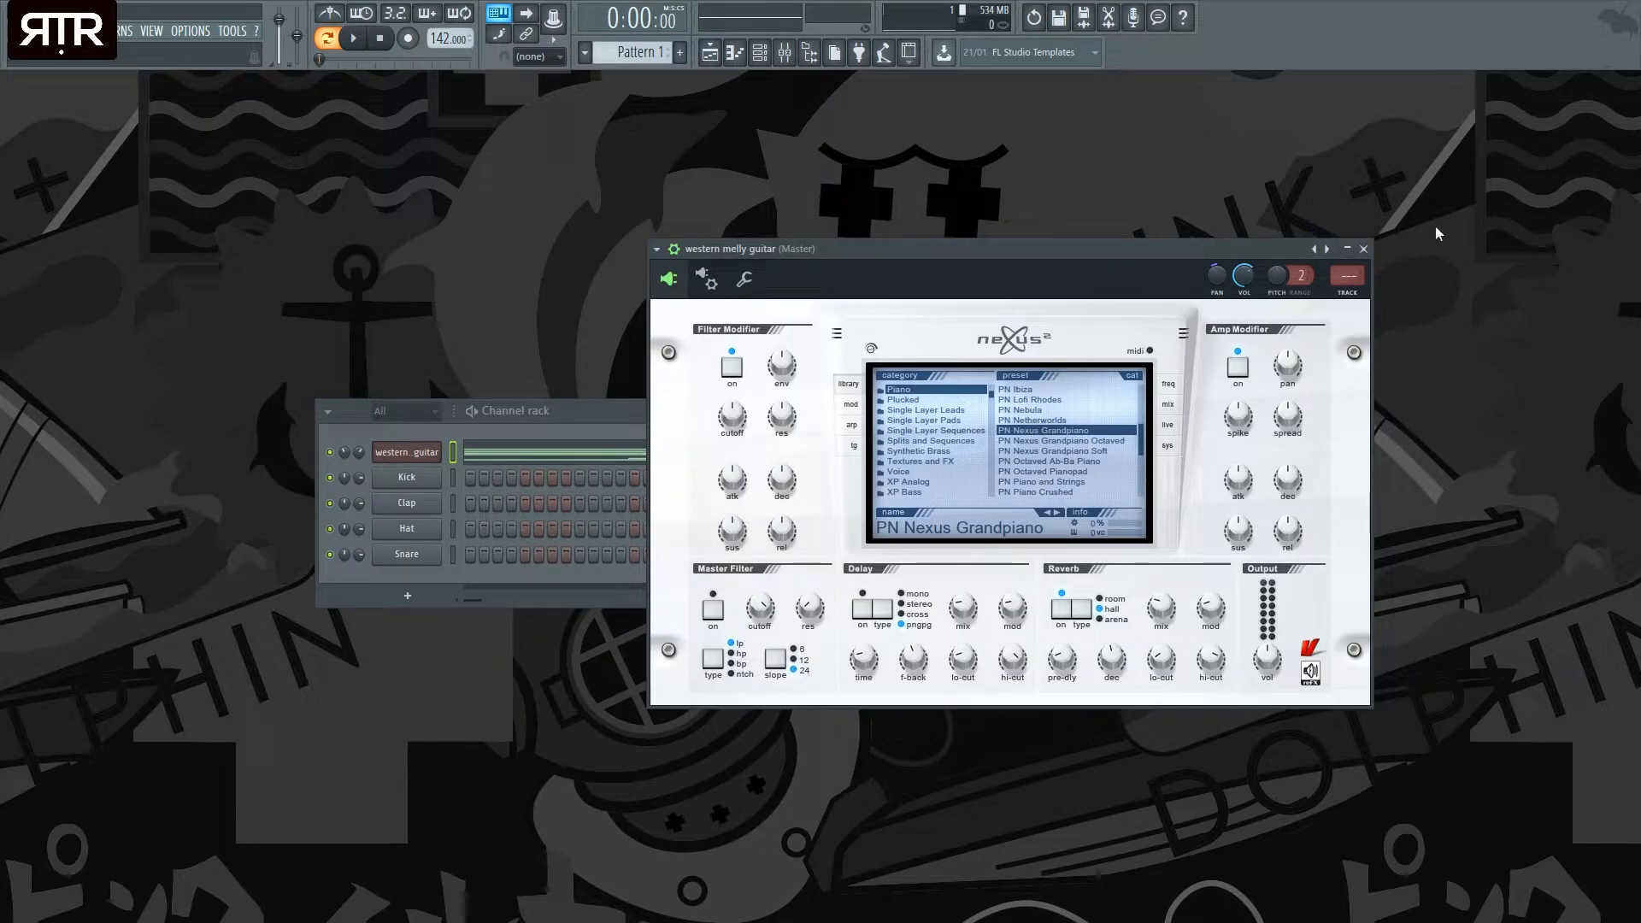
{"action": "left_click", "coordinate": [1363, 248]}
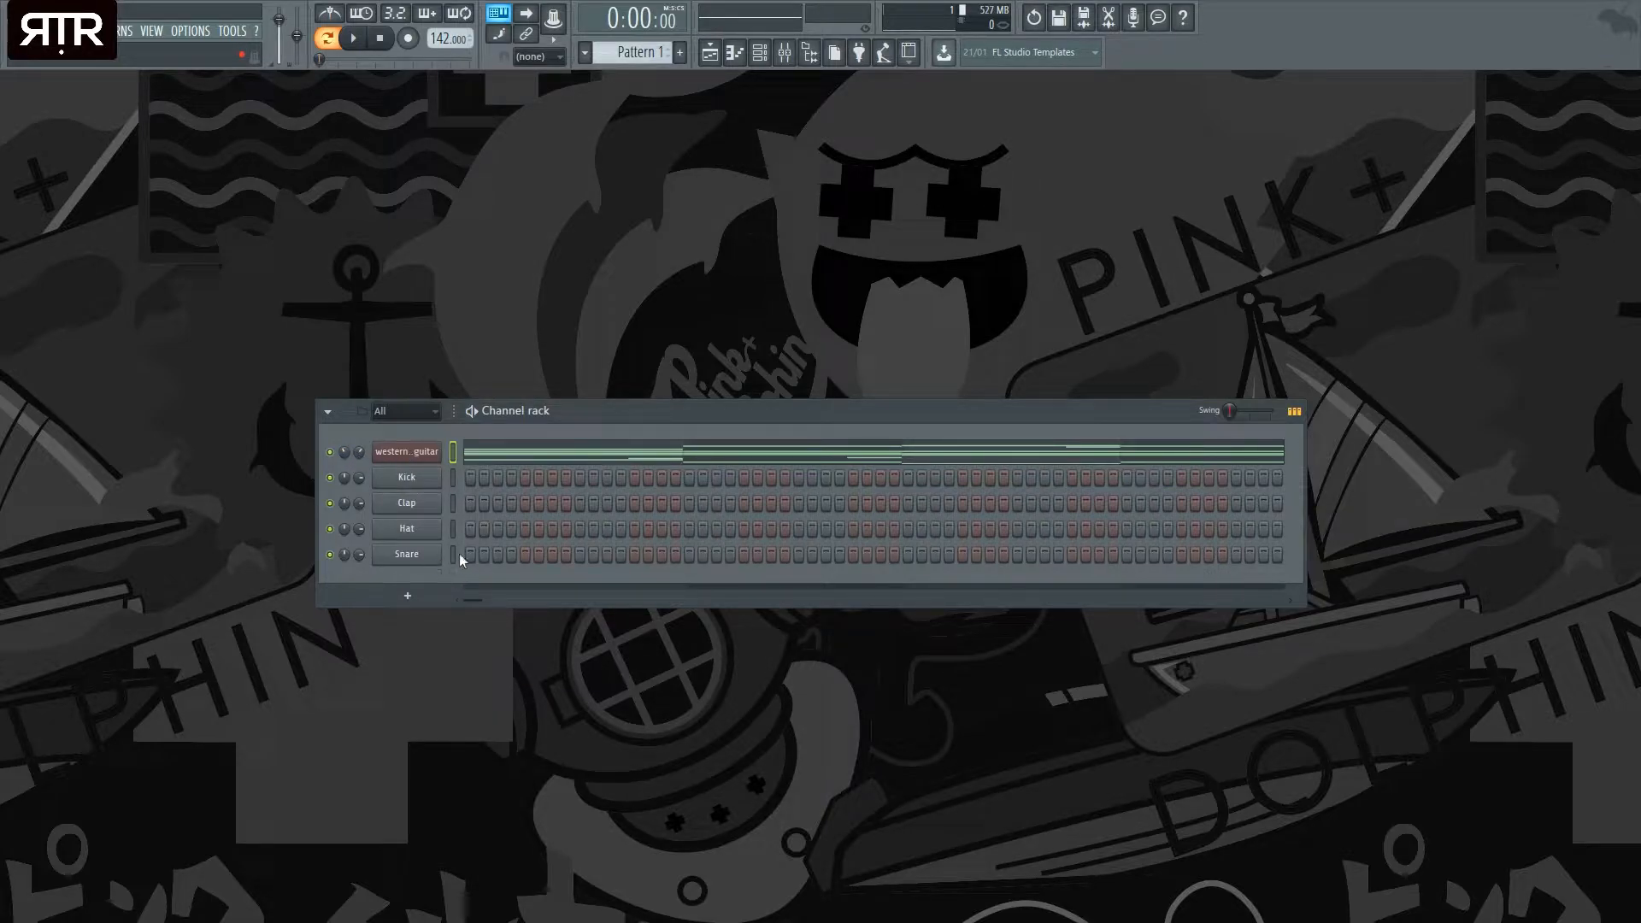
- Lower the start point of the western melly guitar channel panning clip in the playlist to 0%
{"action": "left_click", "coordinate": [709, 53]}
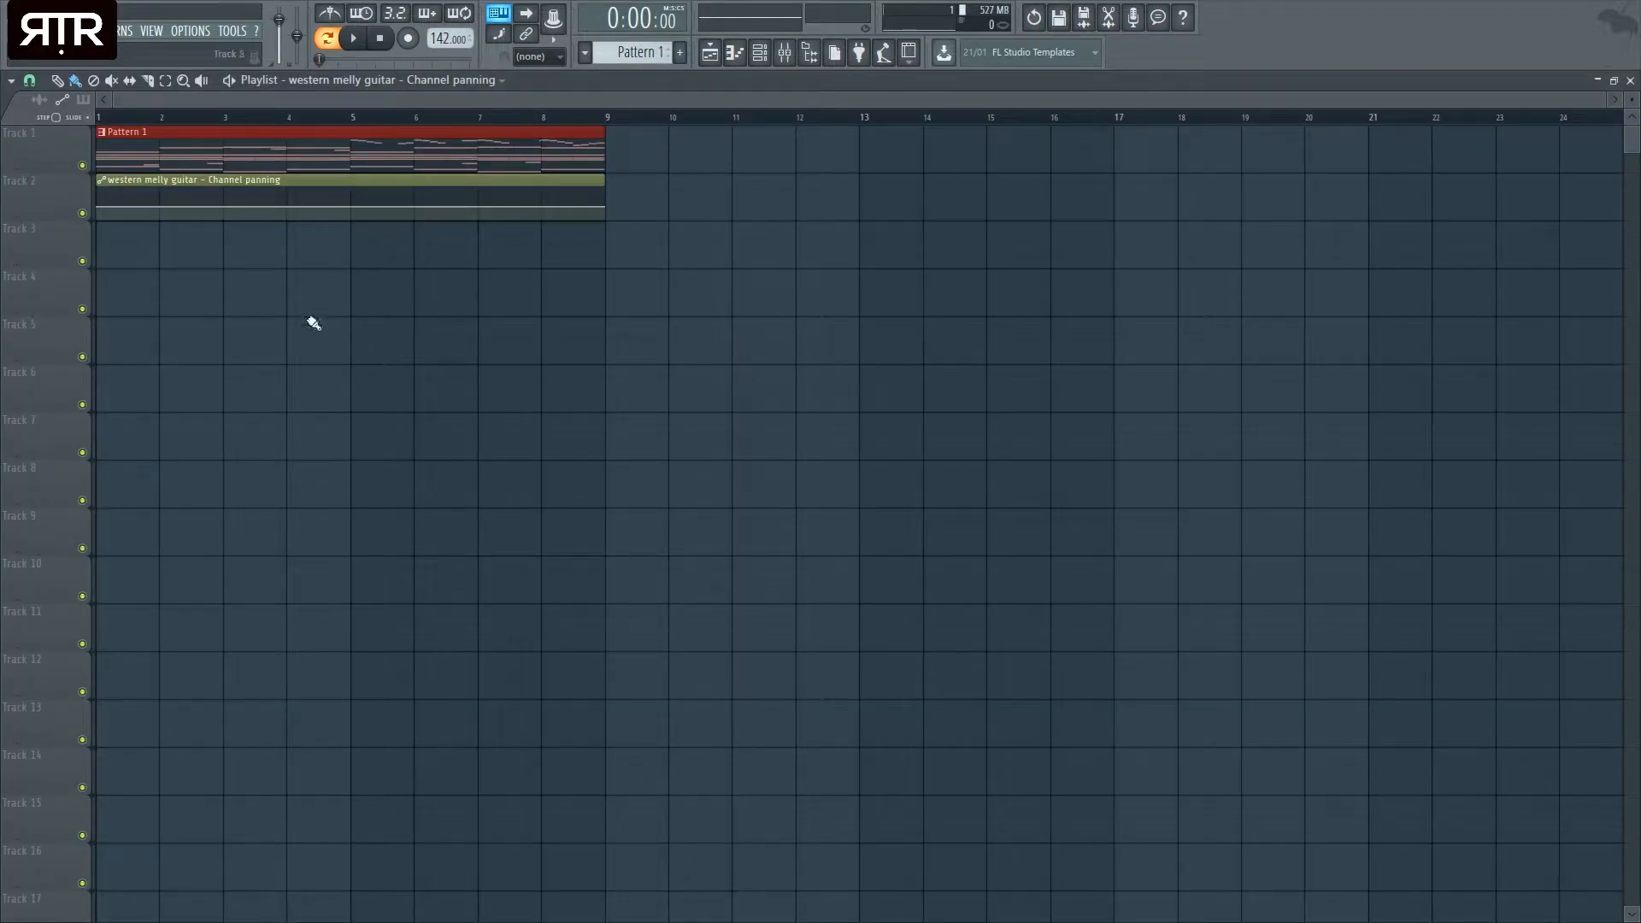
{"action": "left_click_drag", "start_coordinate": [344, 187], "coordinate": [350, 226]}
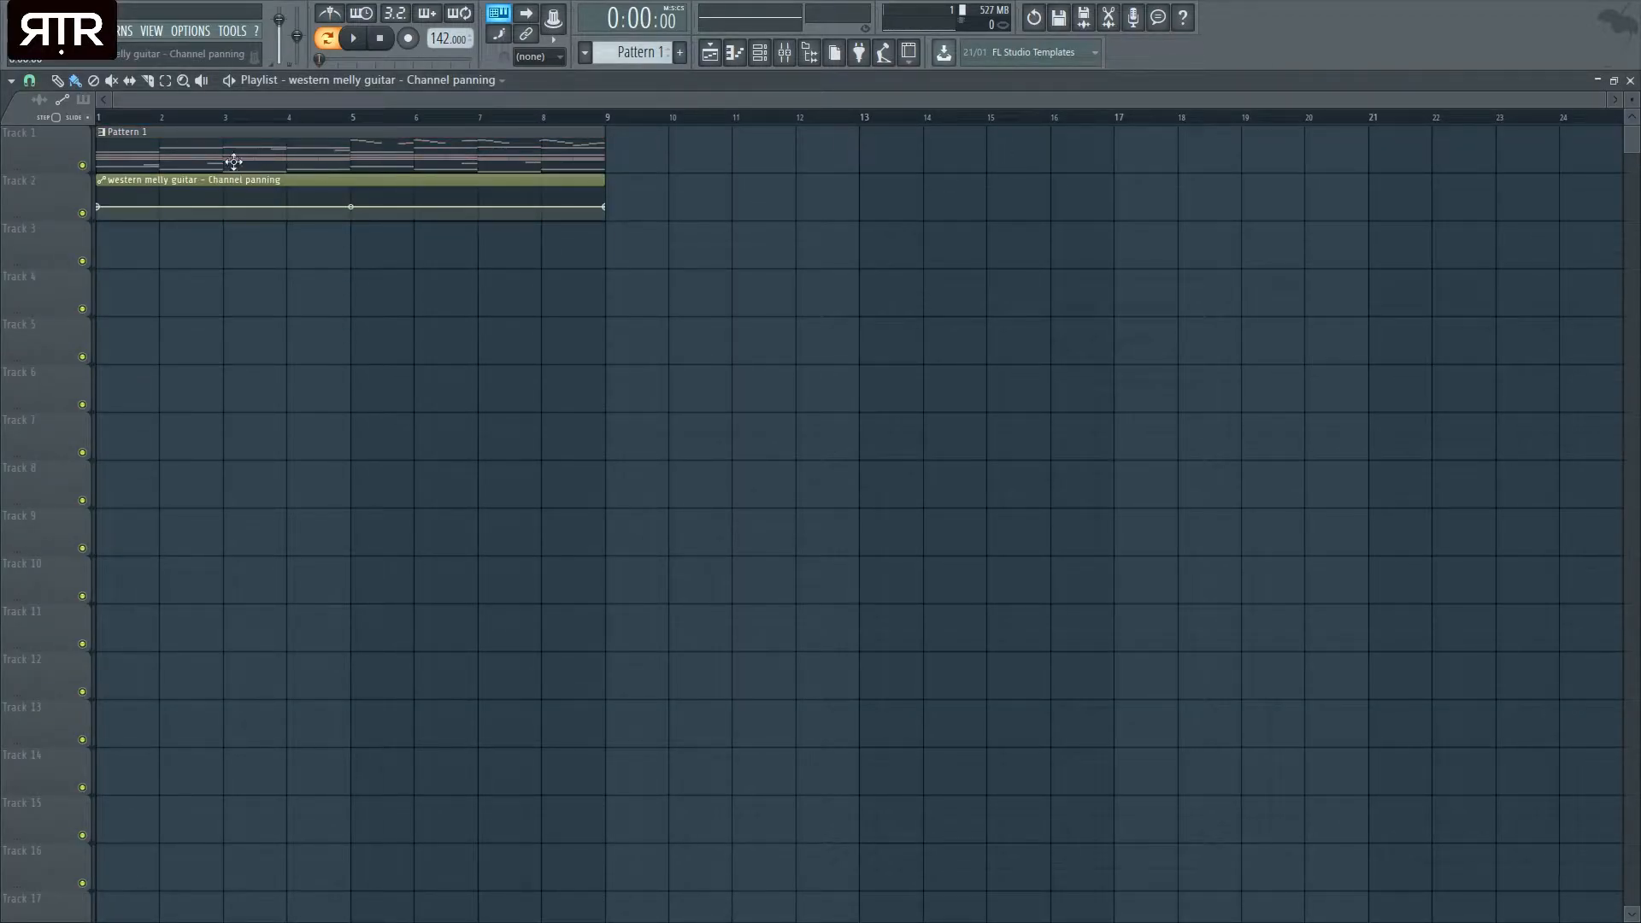
{"action": "mouse_move", "coordinate": [309, 185]}
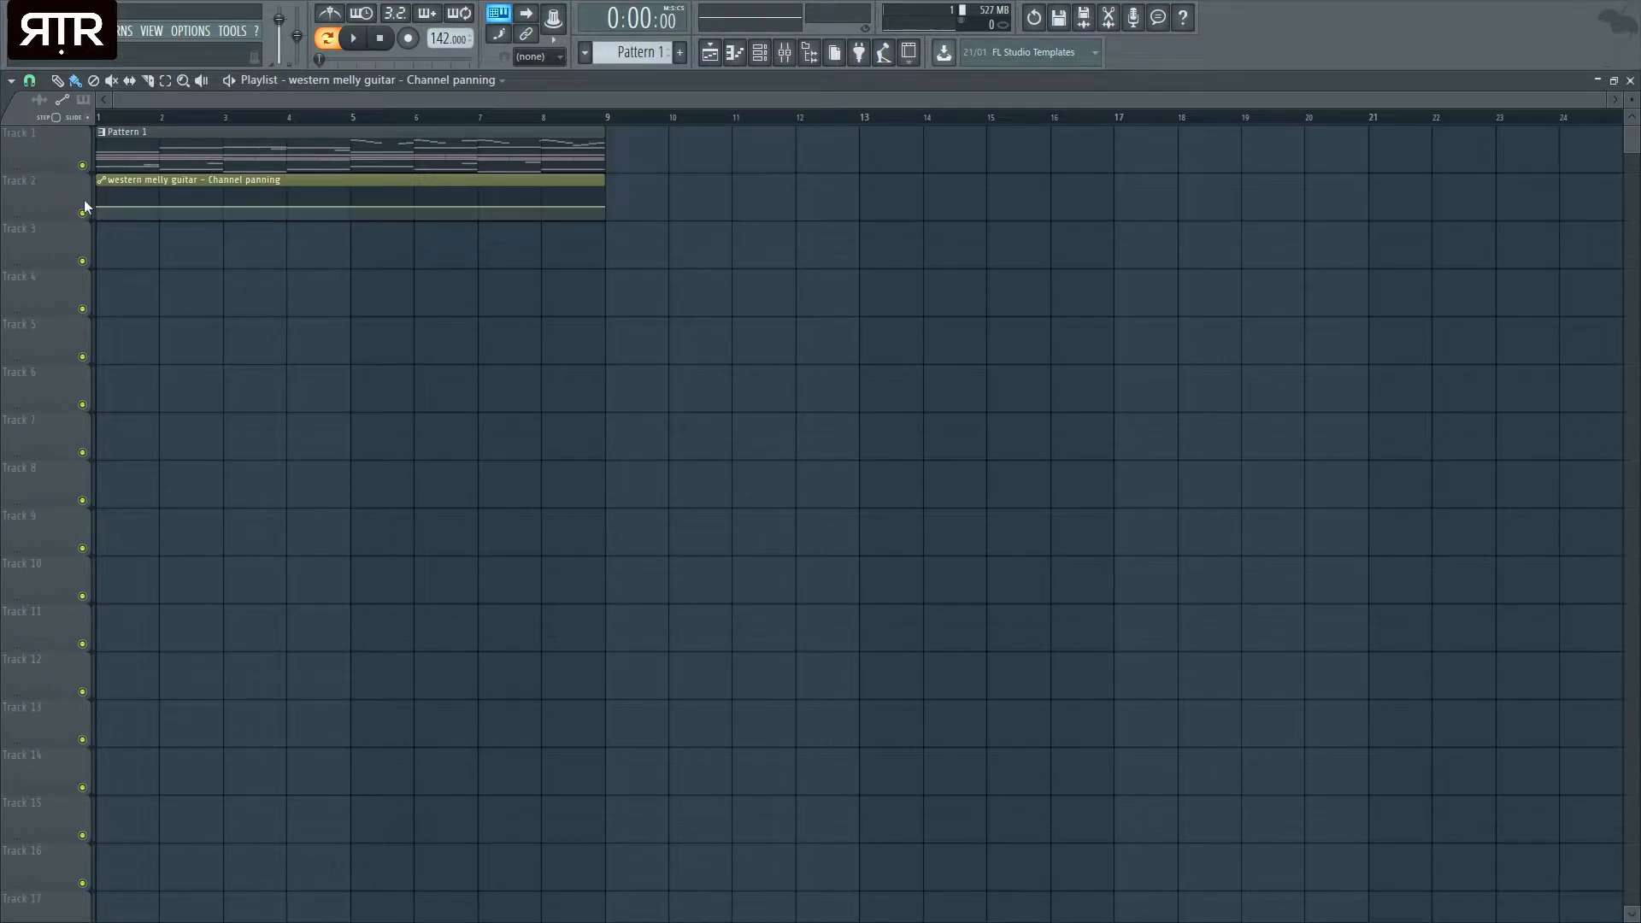
{"action": "left_click_drag", "start_coordinate": [96, 208], "coordinate": [85, 248]}
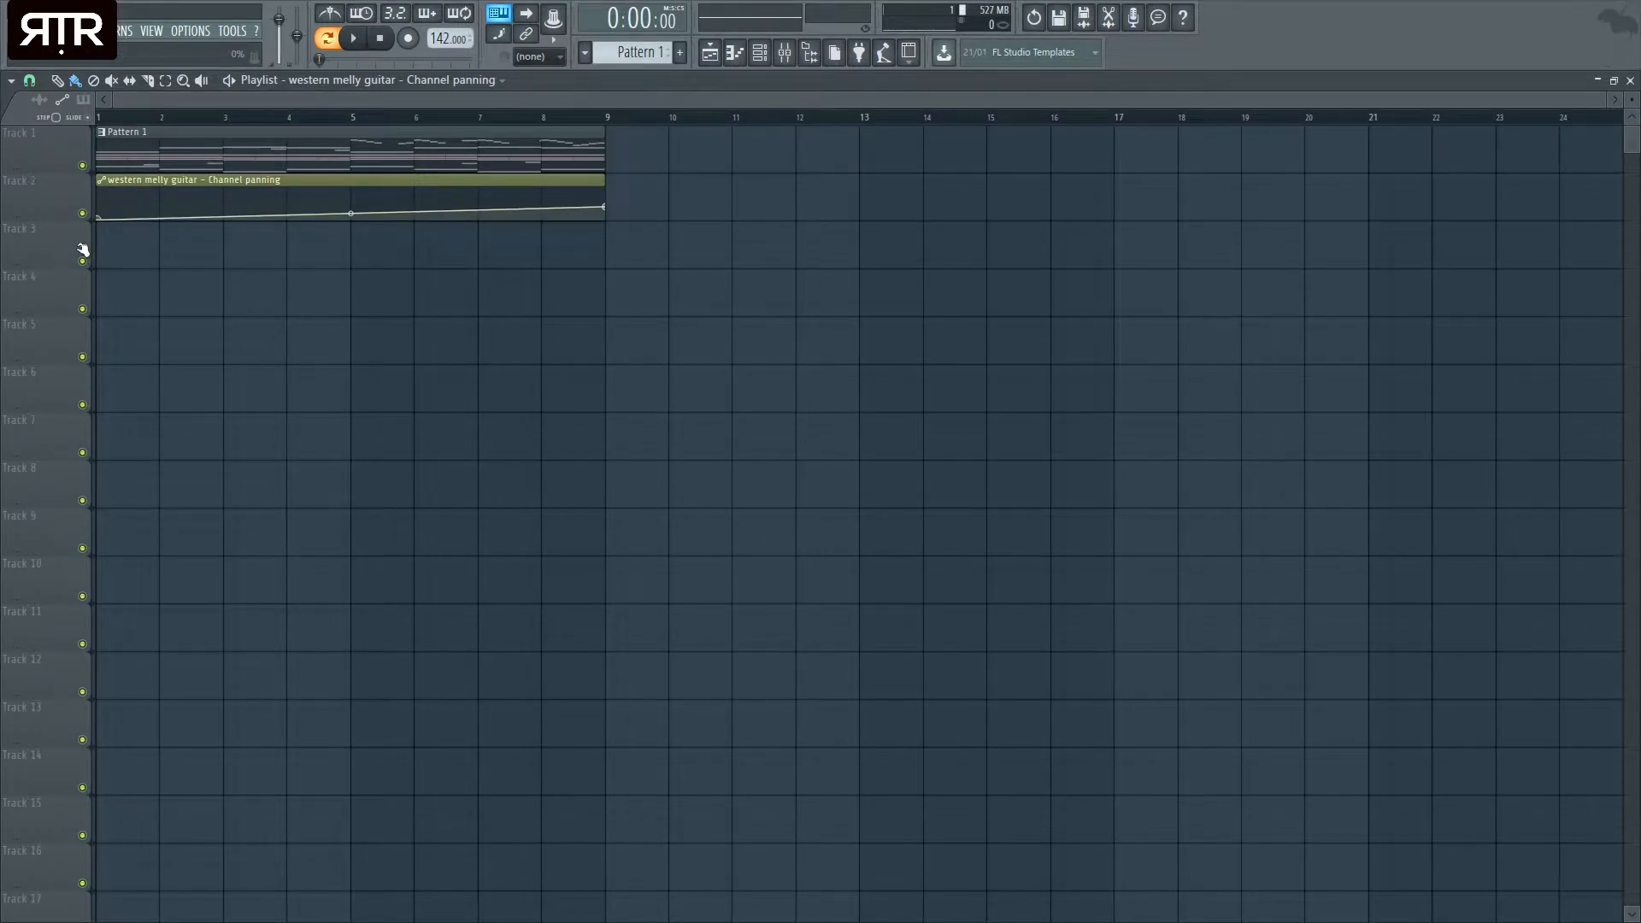
- Close the playlist and show the channel rack over the piano roll
{"action": "left_click", "coordinate": [1629, 80]}
{"action": "left_click", "coordinate": [721, 53]}
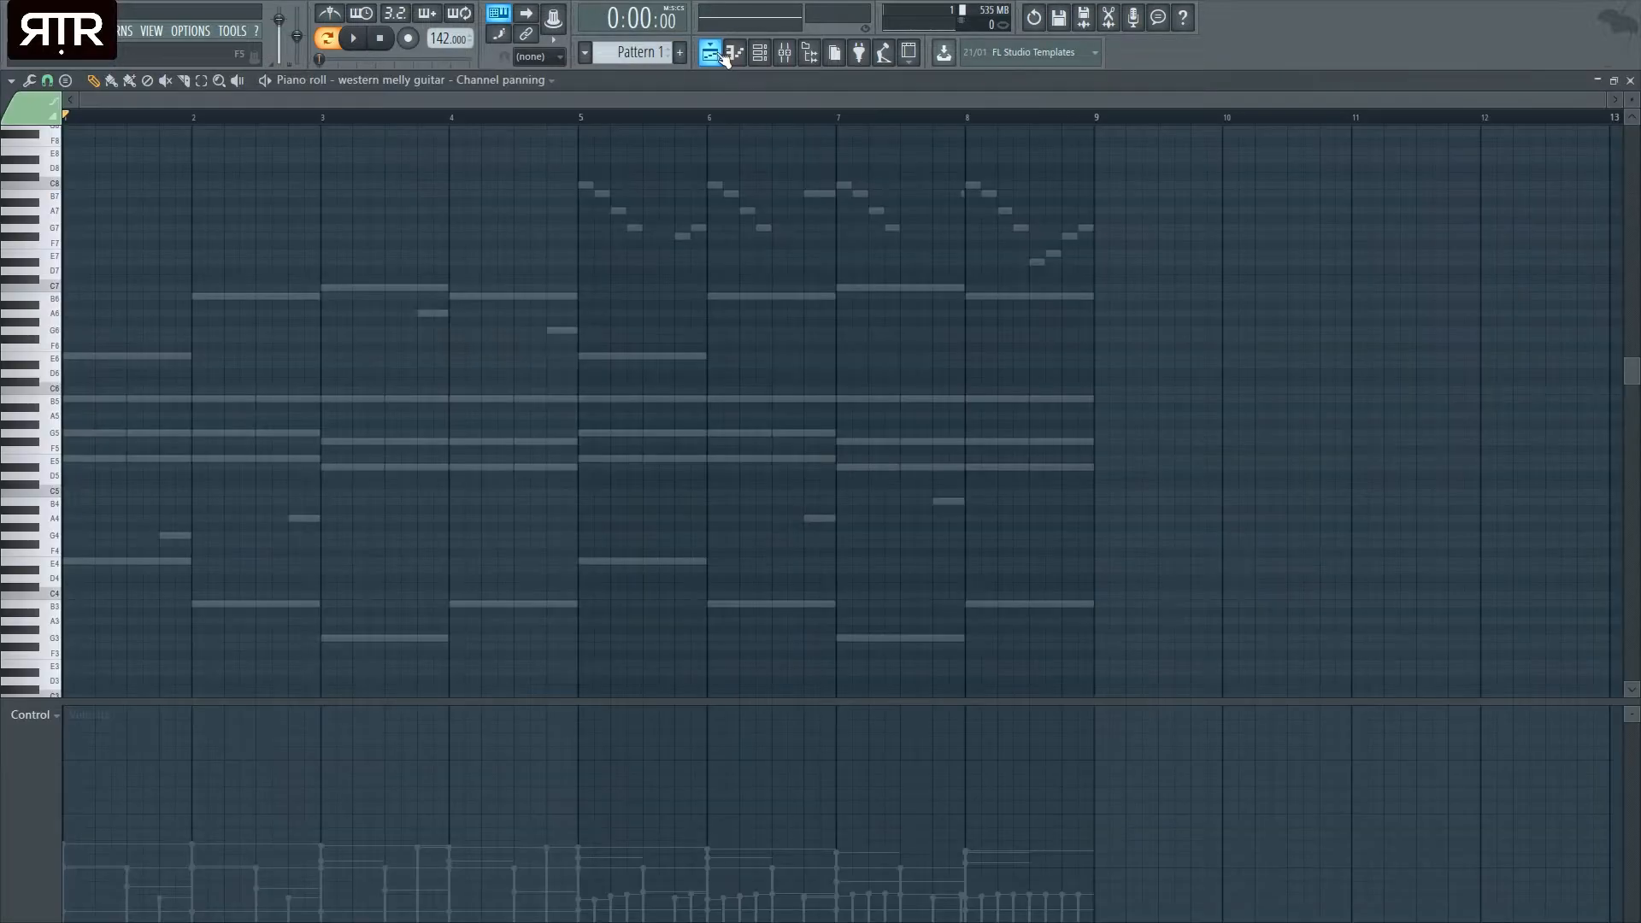
{"action": "left_click", "coordinate": [723, 53]}
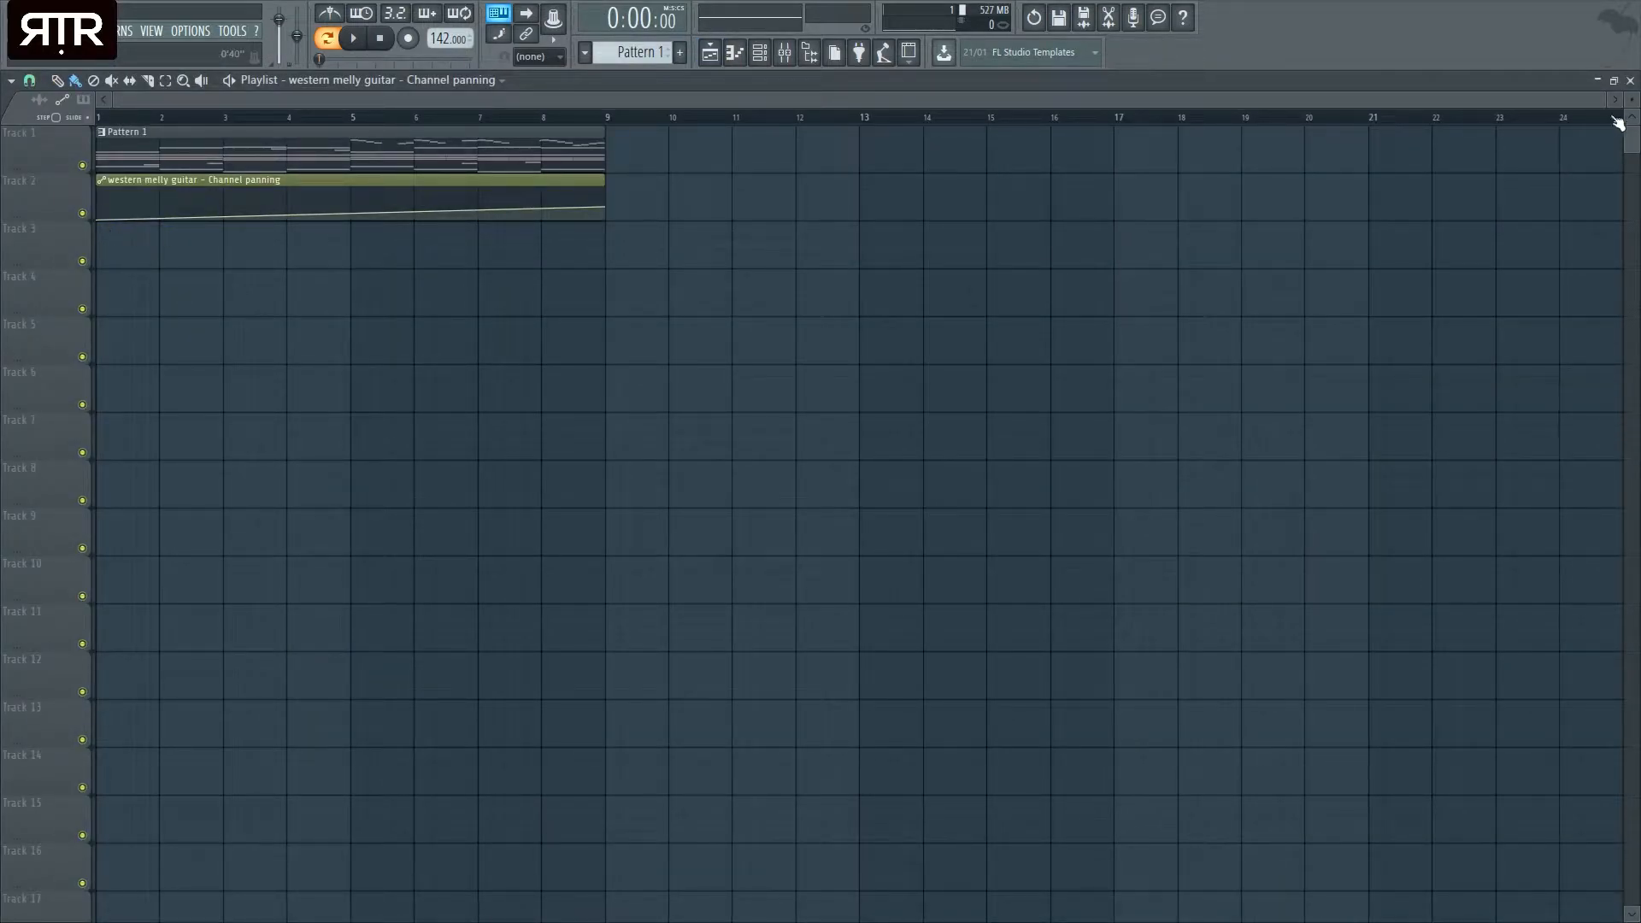
{"action": "left_click", "coordinate": [1630, 79]}
{"action": "left_click", "coordinate": [759, 53]}
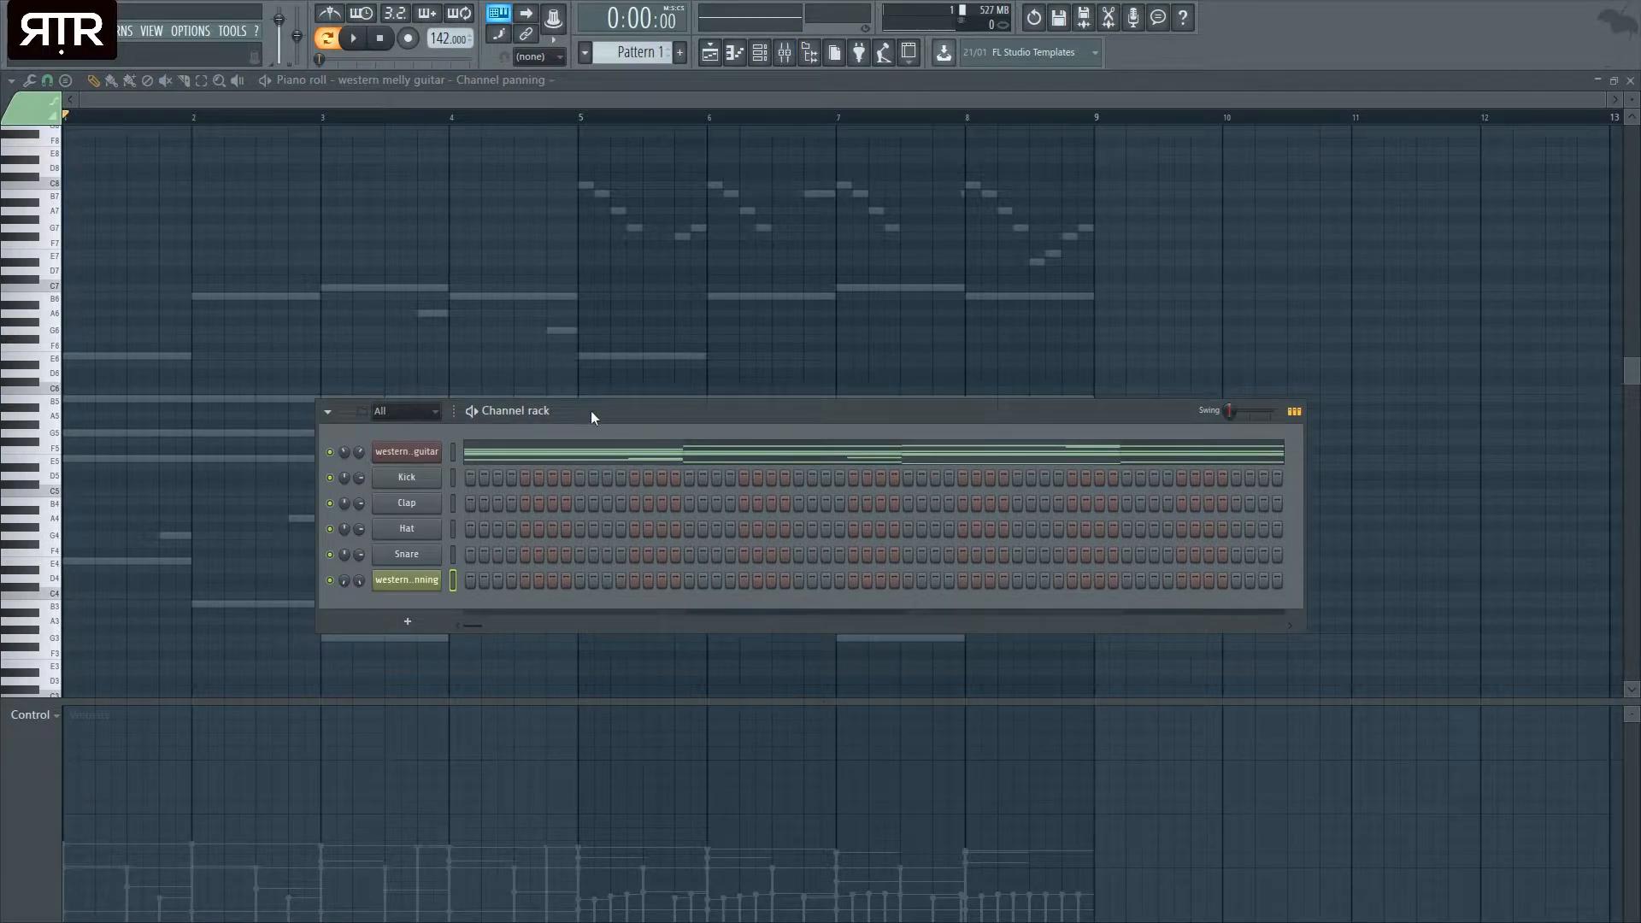
{"action": "left_click_drag", "start_coordinate": [587, 412], "coordinate": [550, 406]}
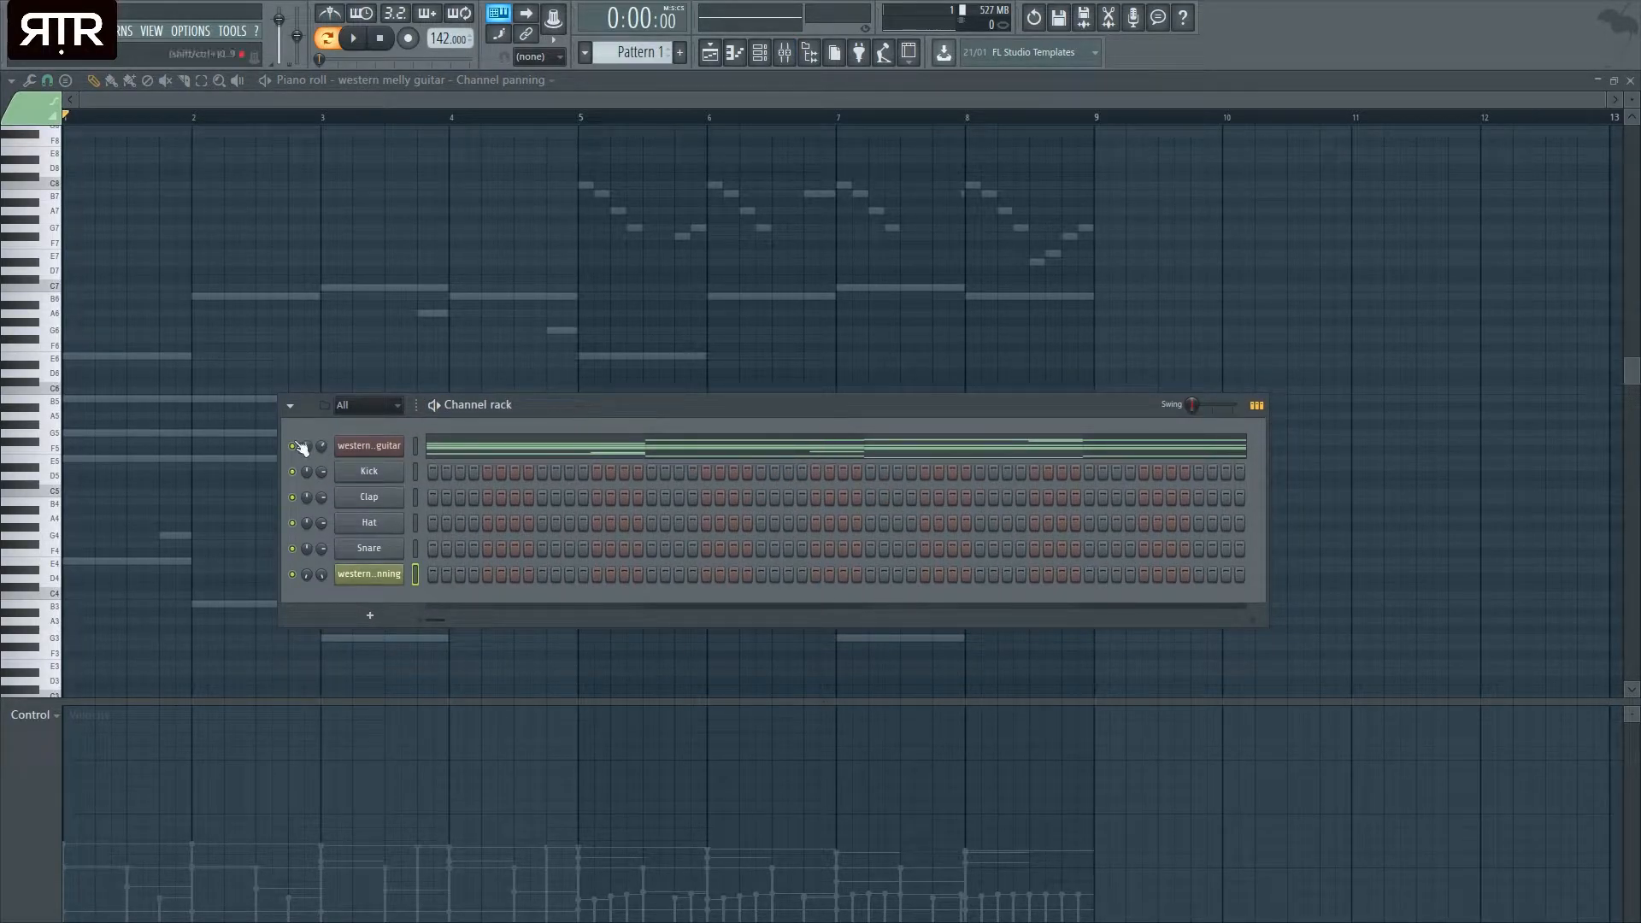
- Switch playback to song mode and play the arrangement while checking the guitar channel's panning knob
{"action": "key", "text": "space"}
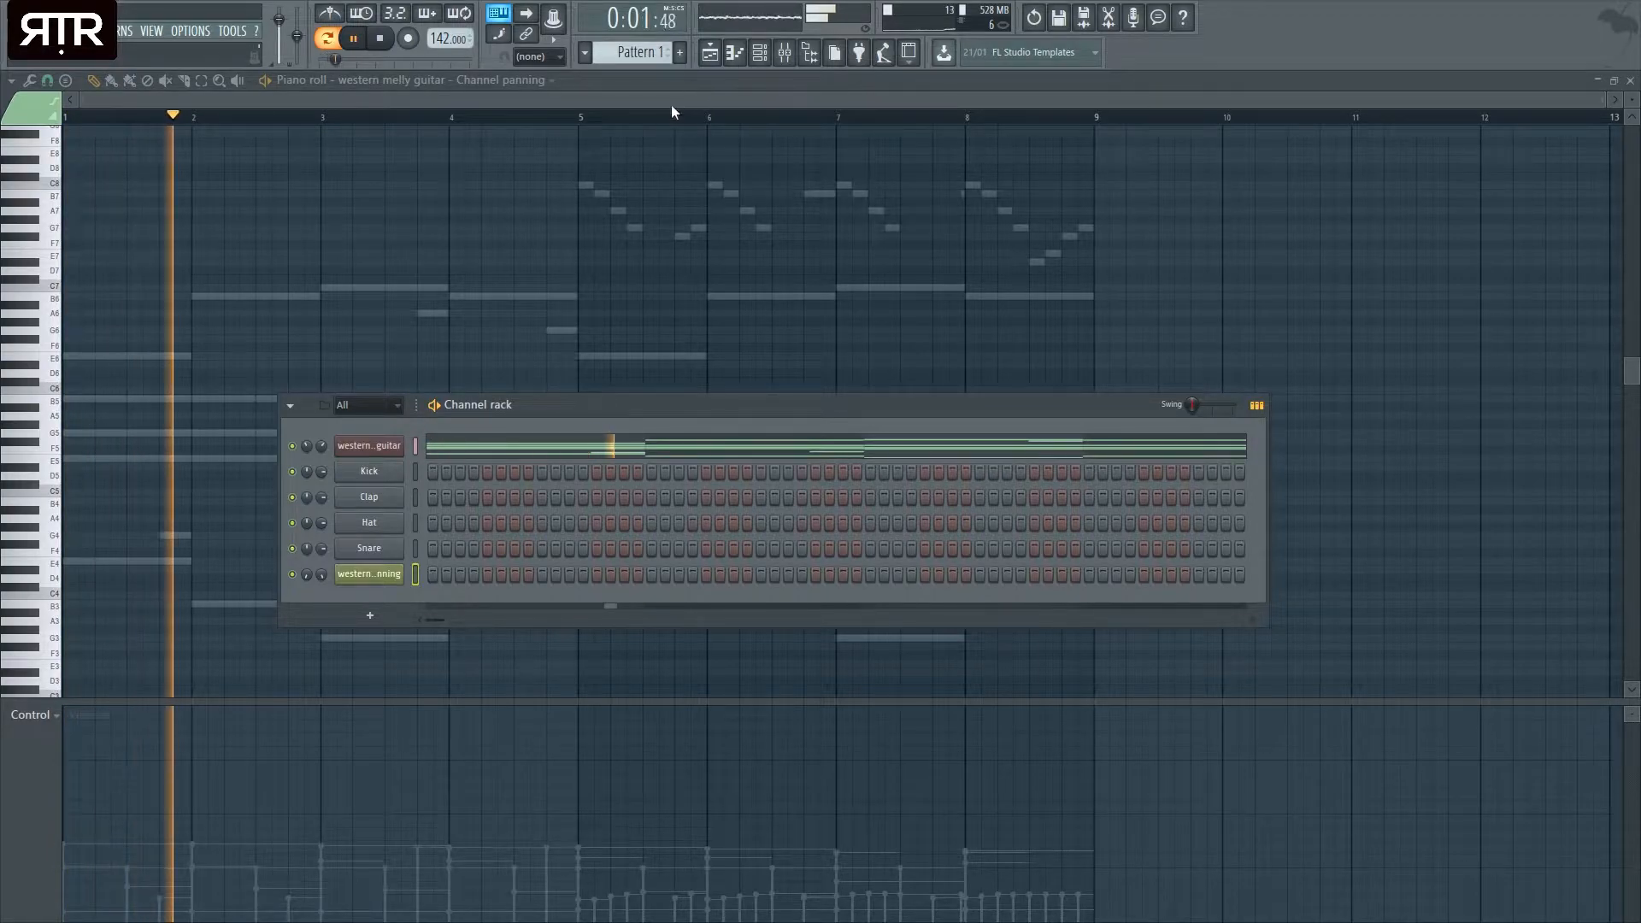
{"action": "left_click", "coordinate": [709, 52]}
{"action": "left_click", "coordinate": [330, 38]}
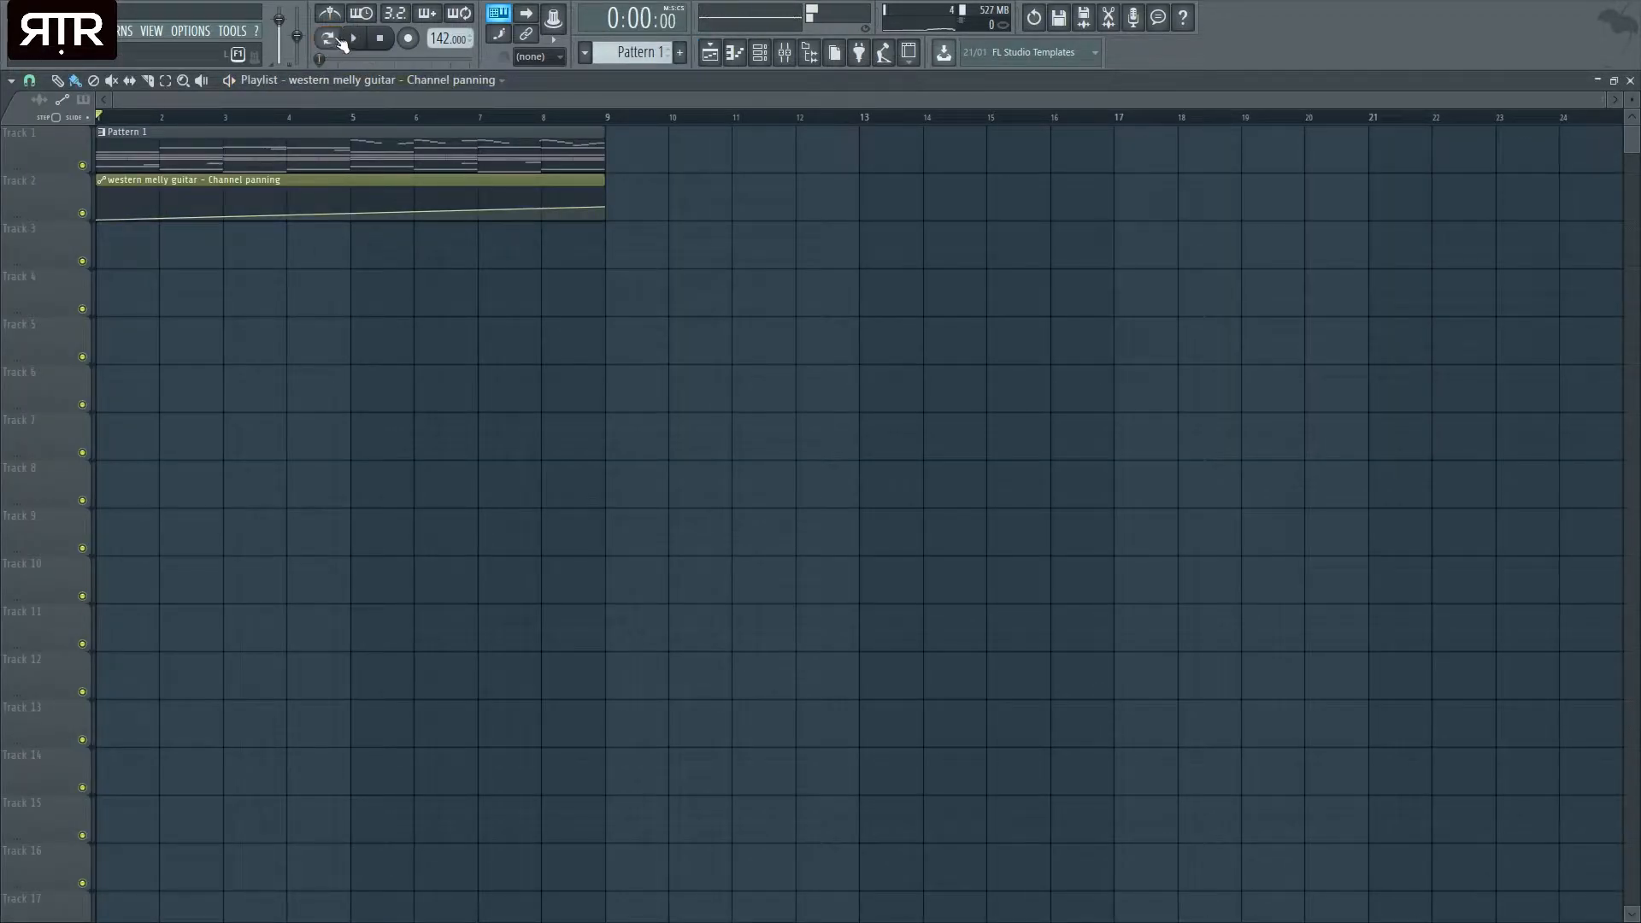
{"action": "left_click", "coordinate": [354, 39]}
{"action": "left_click", "coordinate": [1629, 80]}
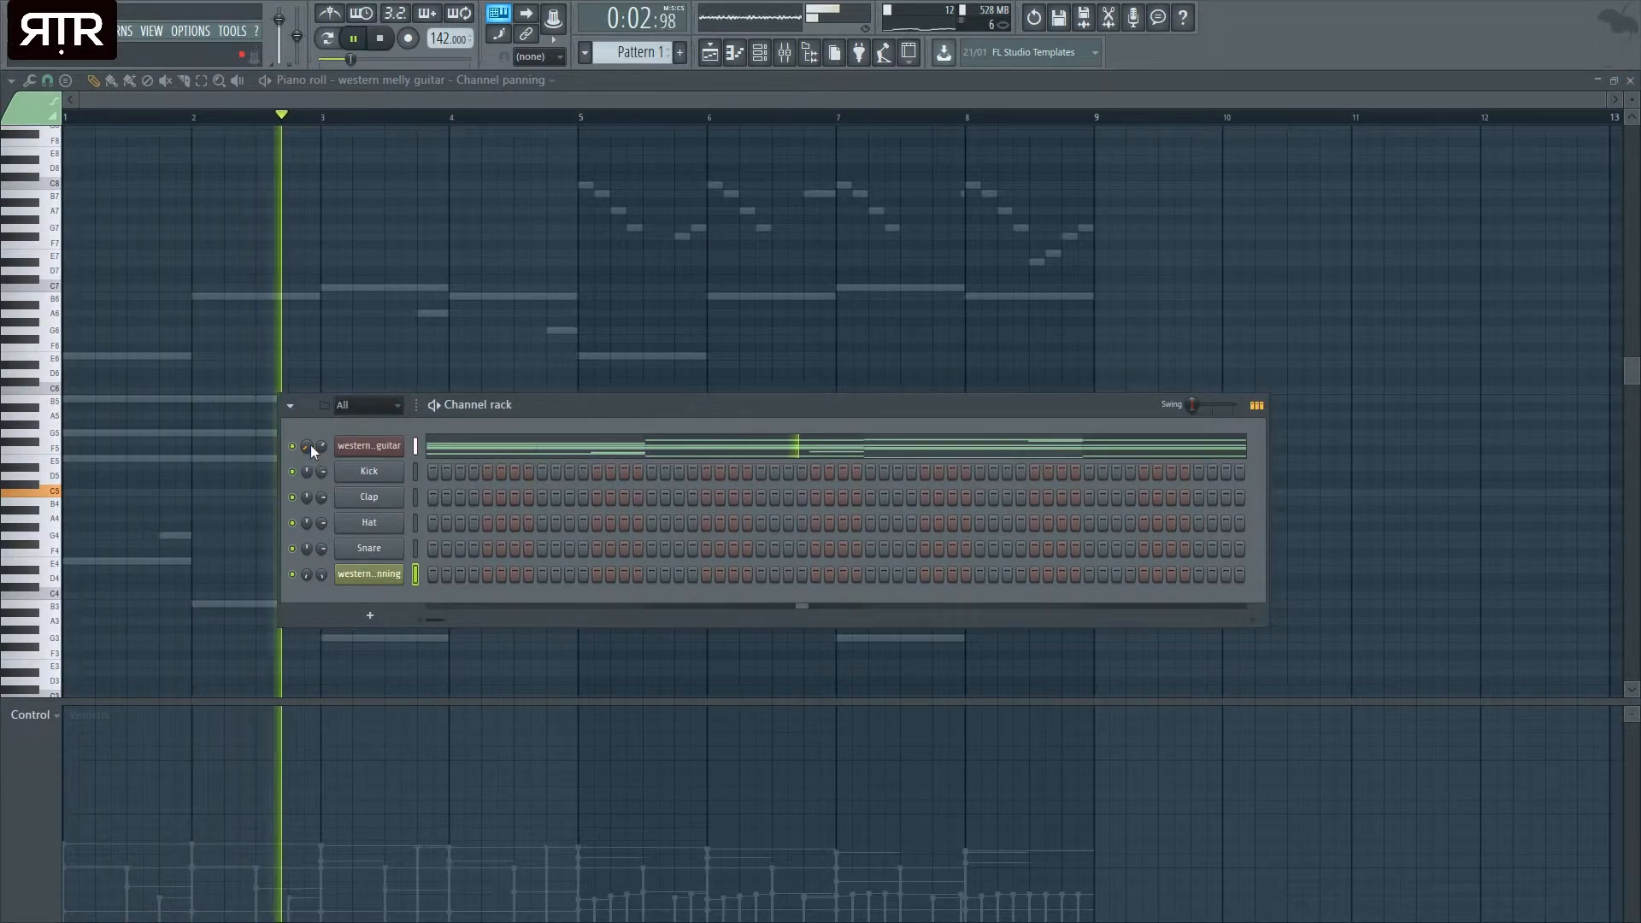
{"action": "key", "text": "space"}
- Shape the channel panning clip on Track 2 to rise from its minimum at bar 1 to its maximum at bar 9
{"action": "left_click", "coordinate": [710, 52]}
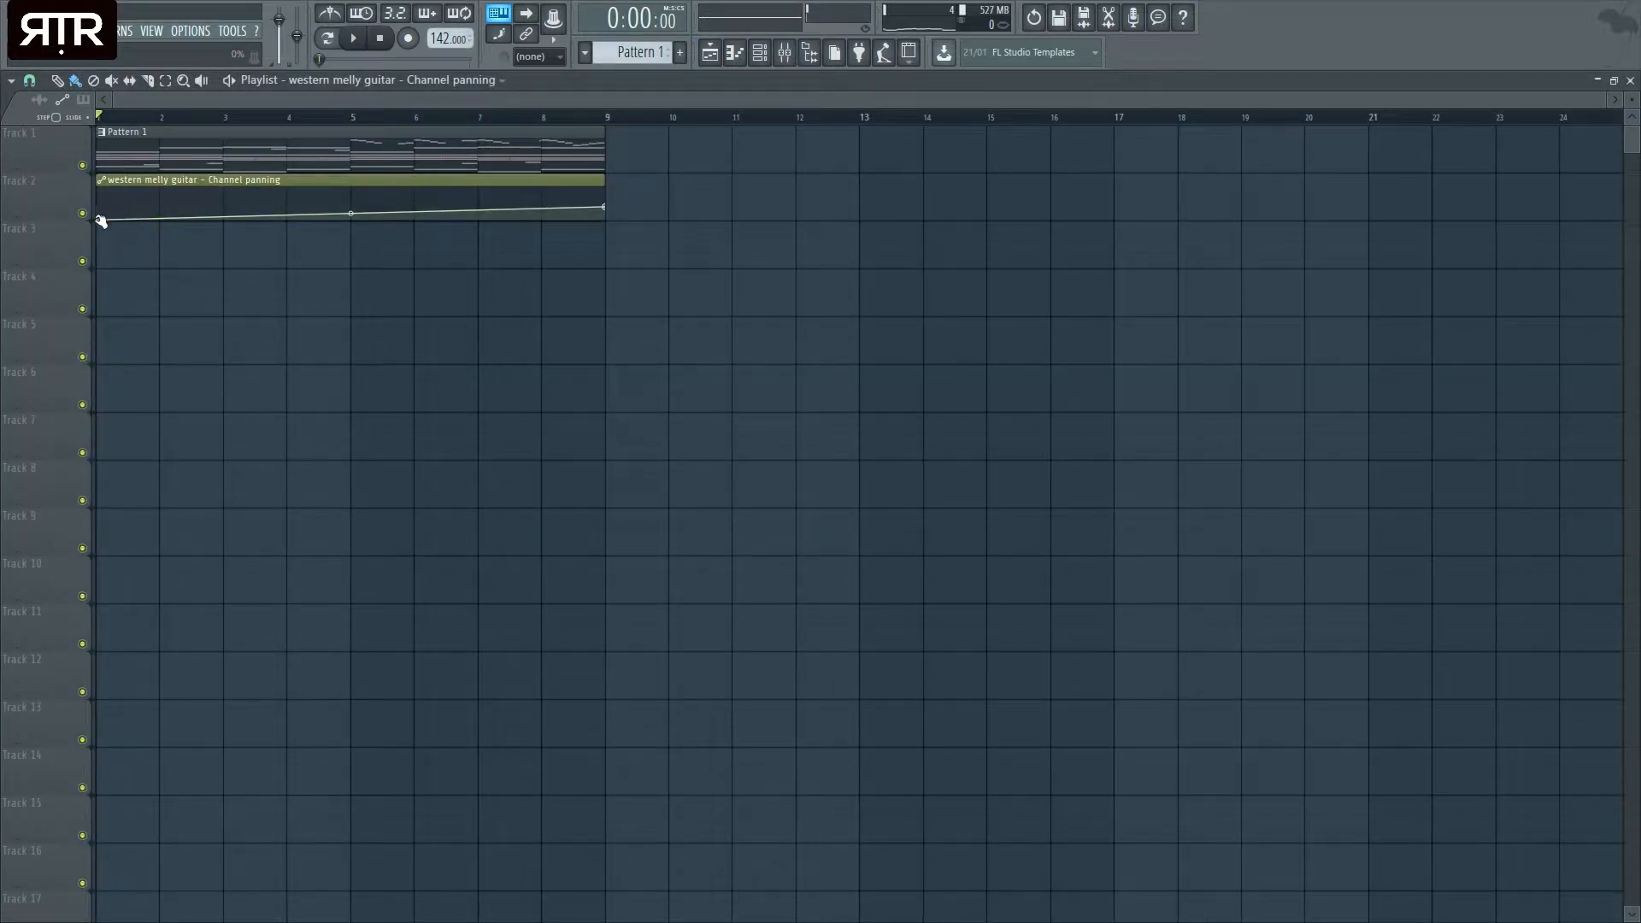
{"action": "left_click_drag", "start_coordinate": [103, 221], "coordinate": [96, 214]}
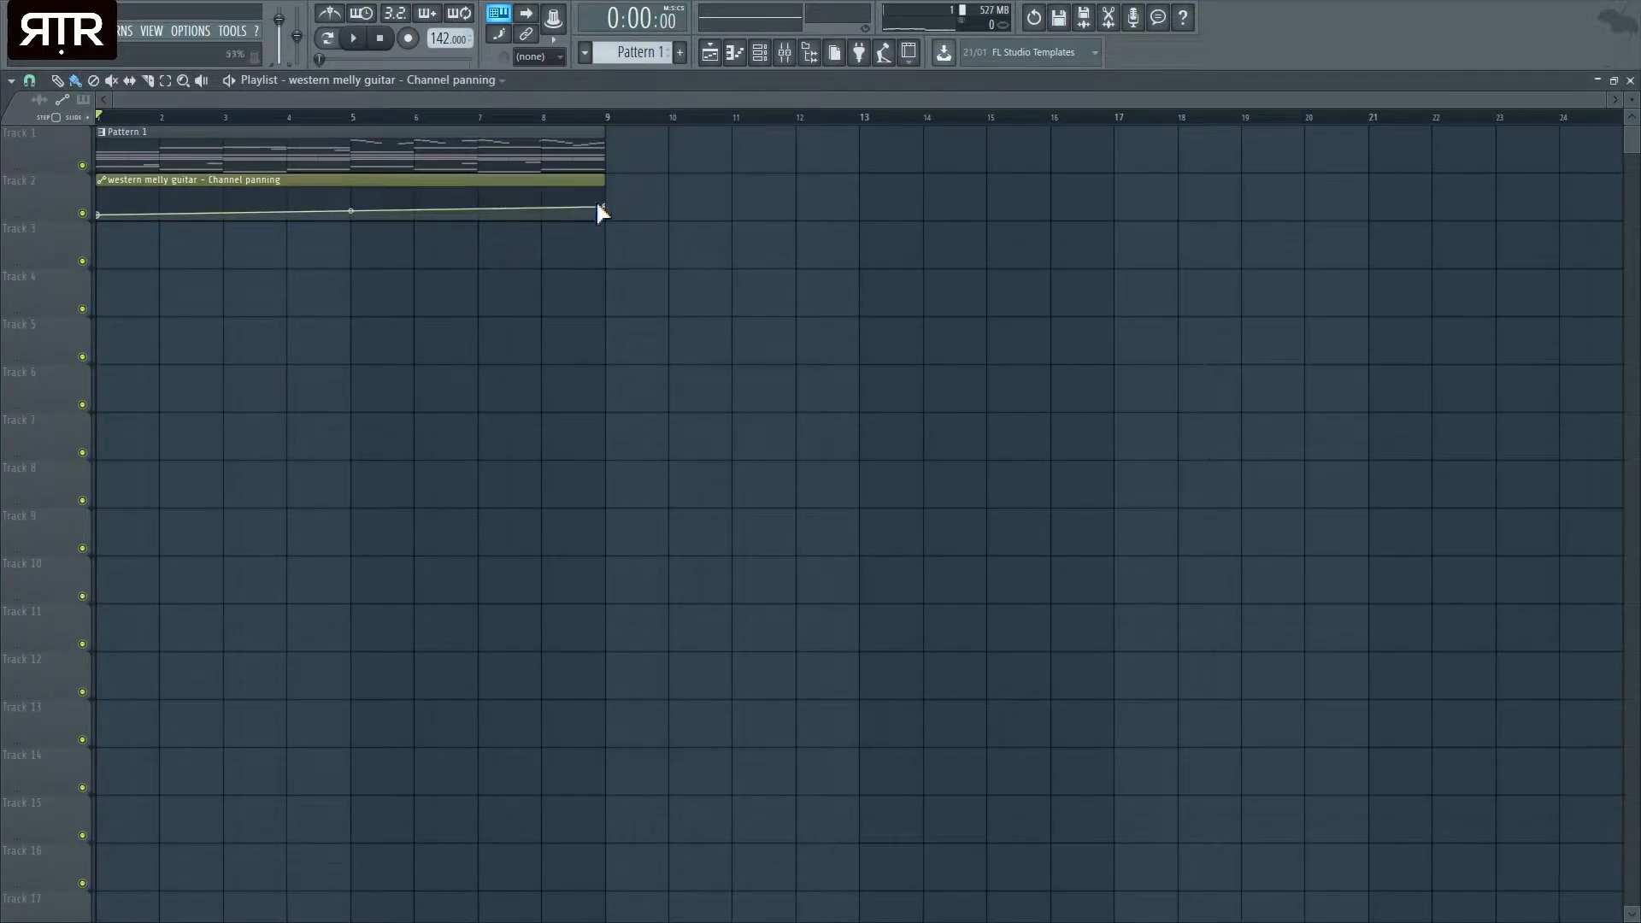
{"action": "left_click_drag", "start_coordinate": [607, 208], "coordinate": [606, 187]}
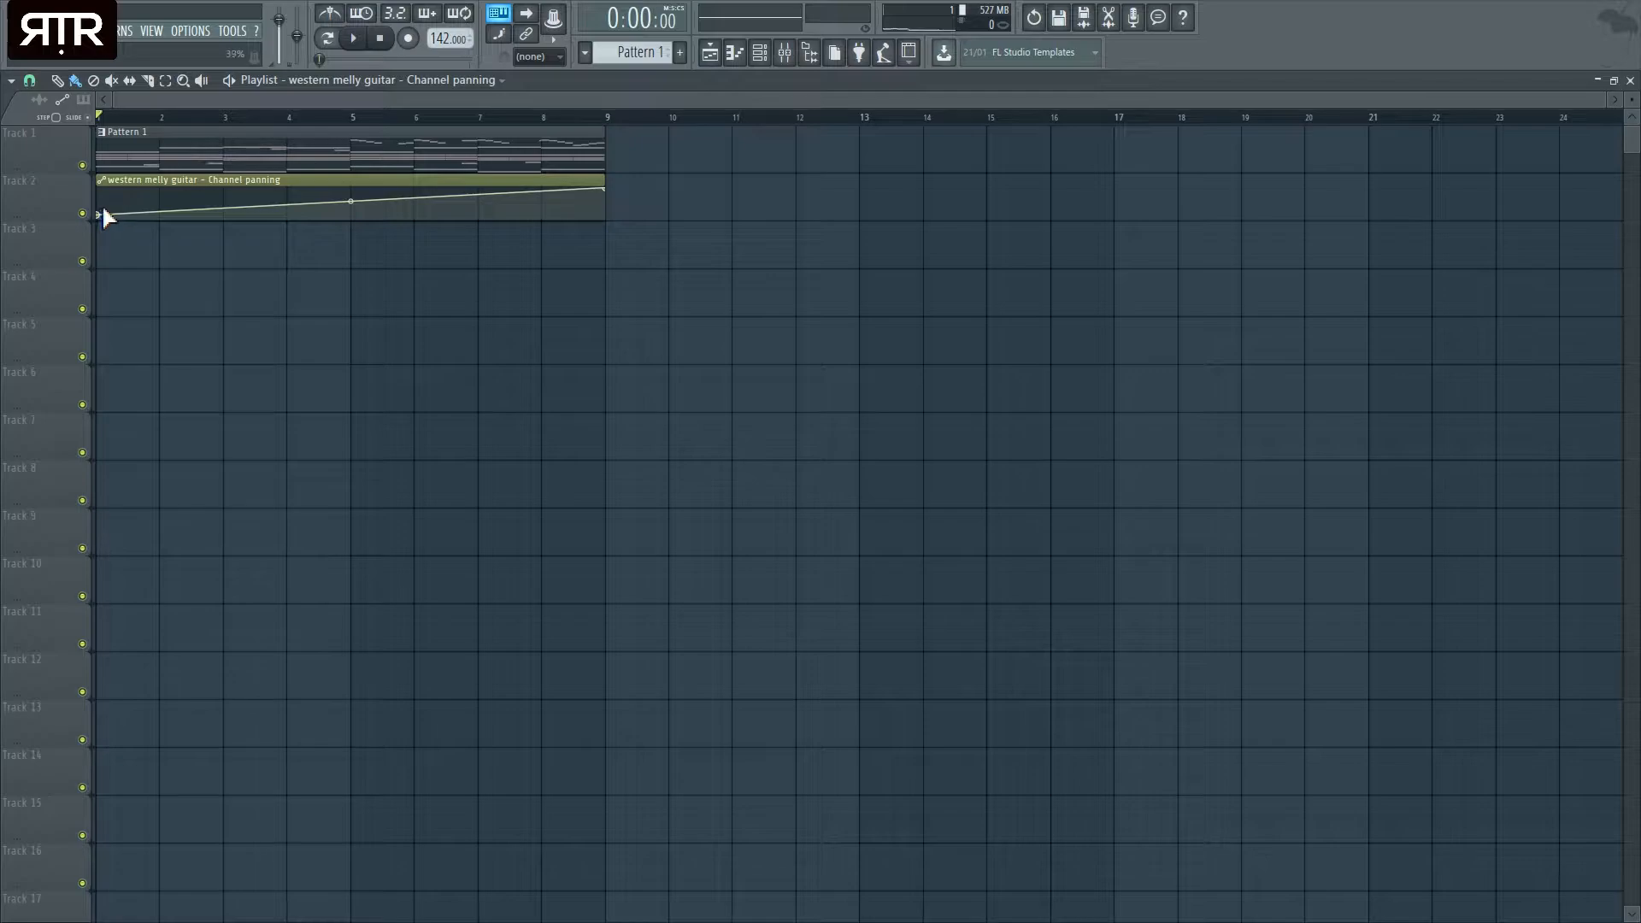
{"action": "left_click_drag", "start_coordinate": [100, 213], "coordinate": [100, 205]}
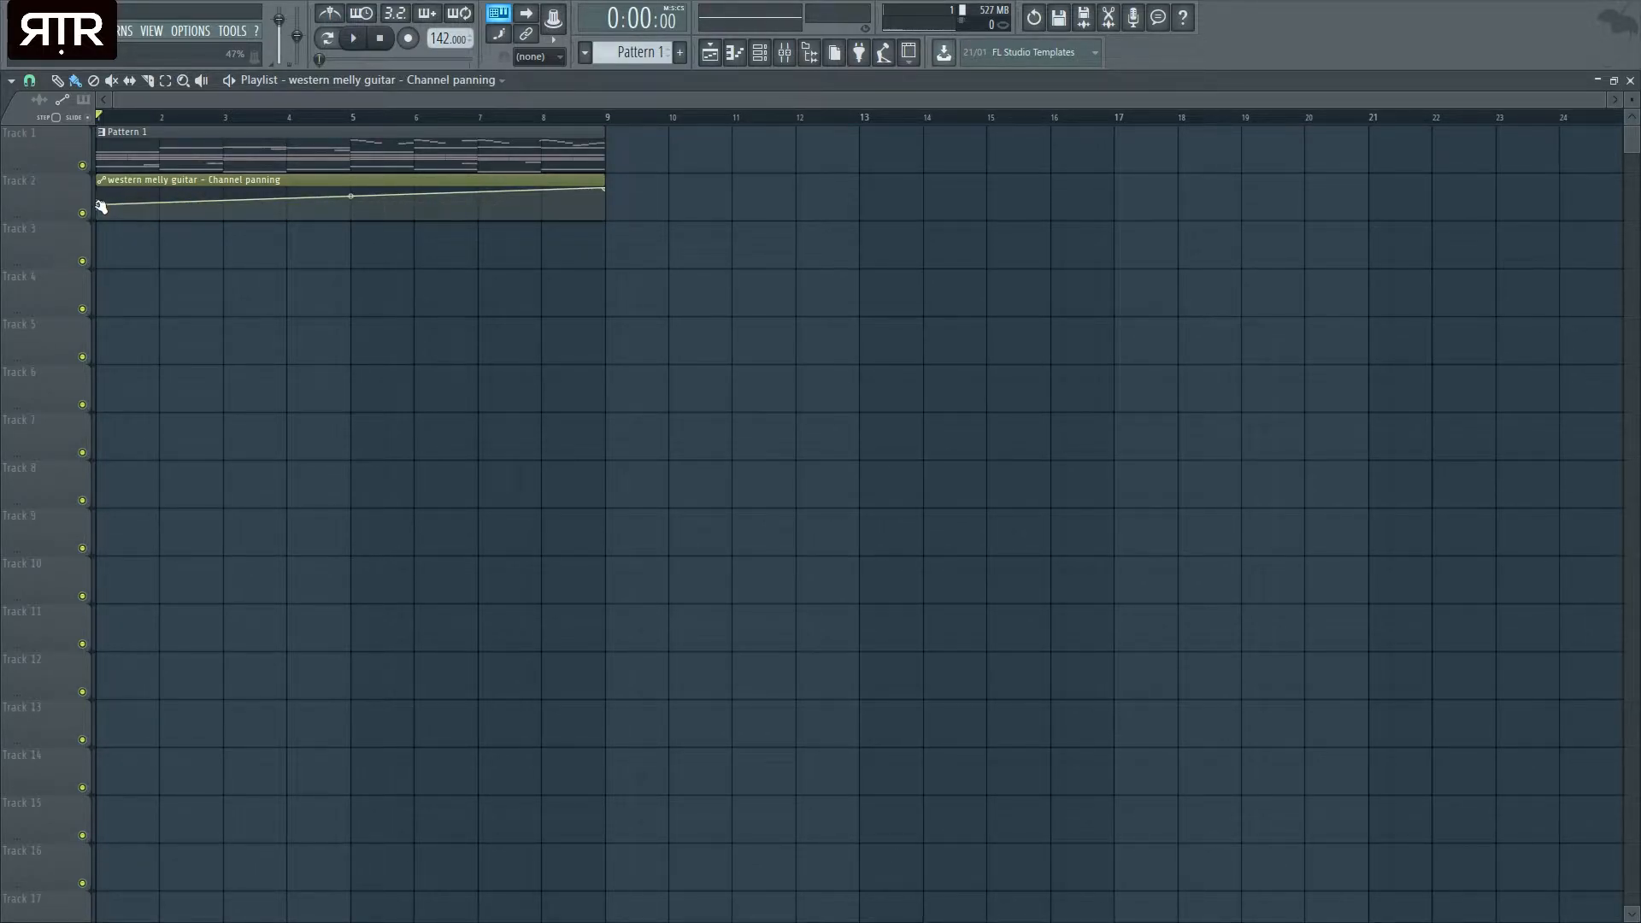
{"action": "left_click_drag", "start_coordinate": [99, 205], "coordinate": [96, 220]}
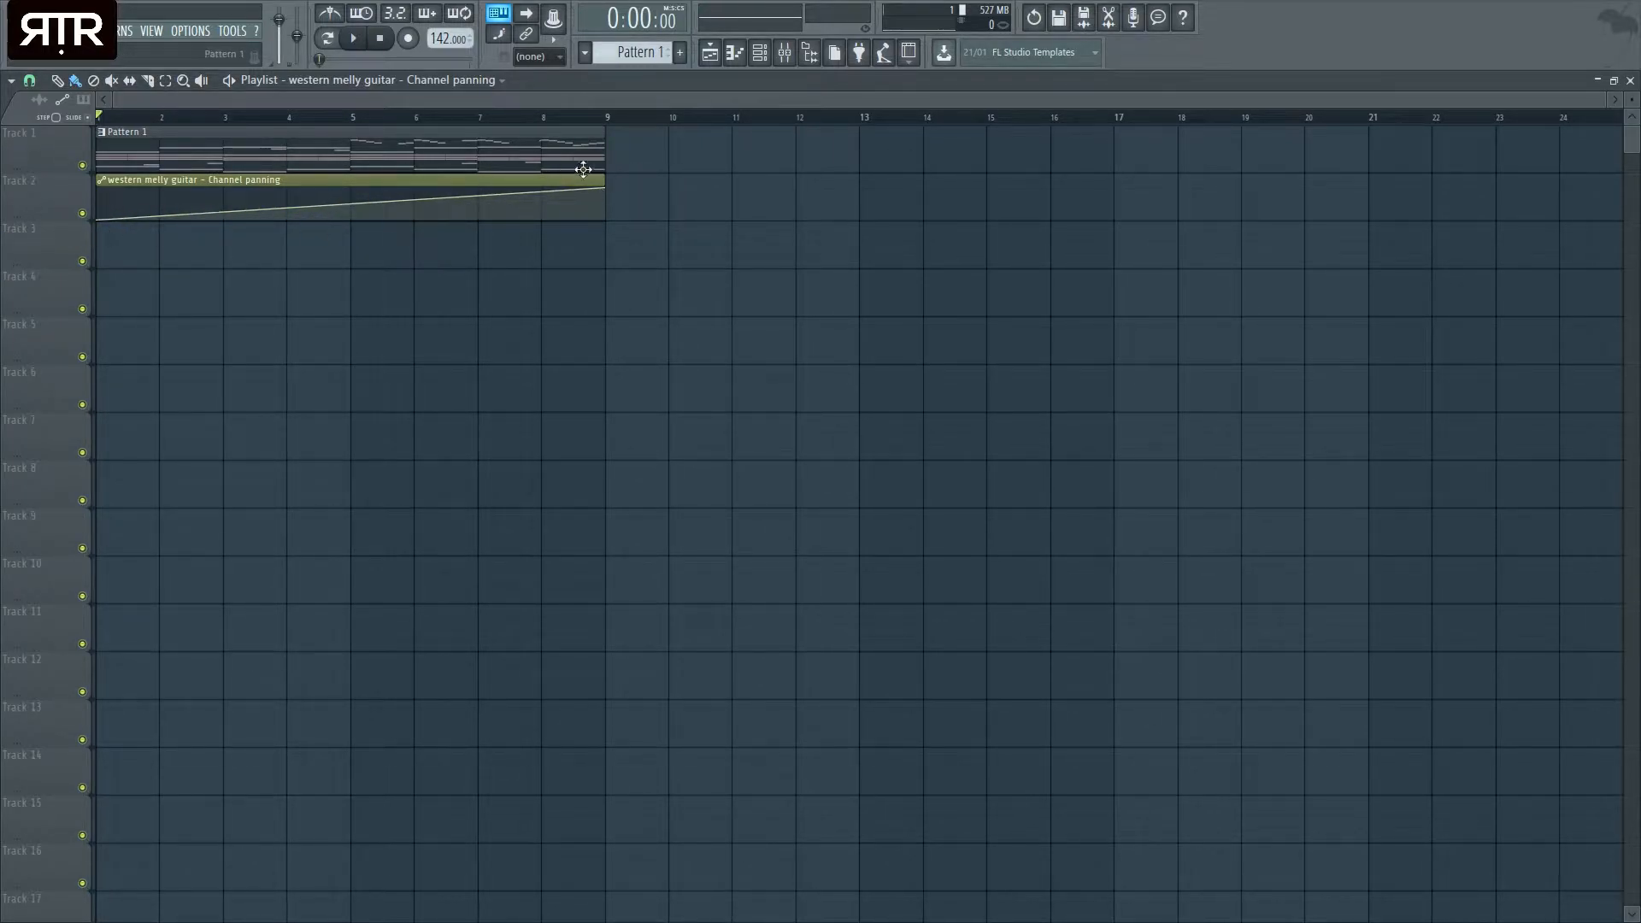
{"action": "left_click", "coordinate": [1629, 81]}
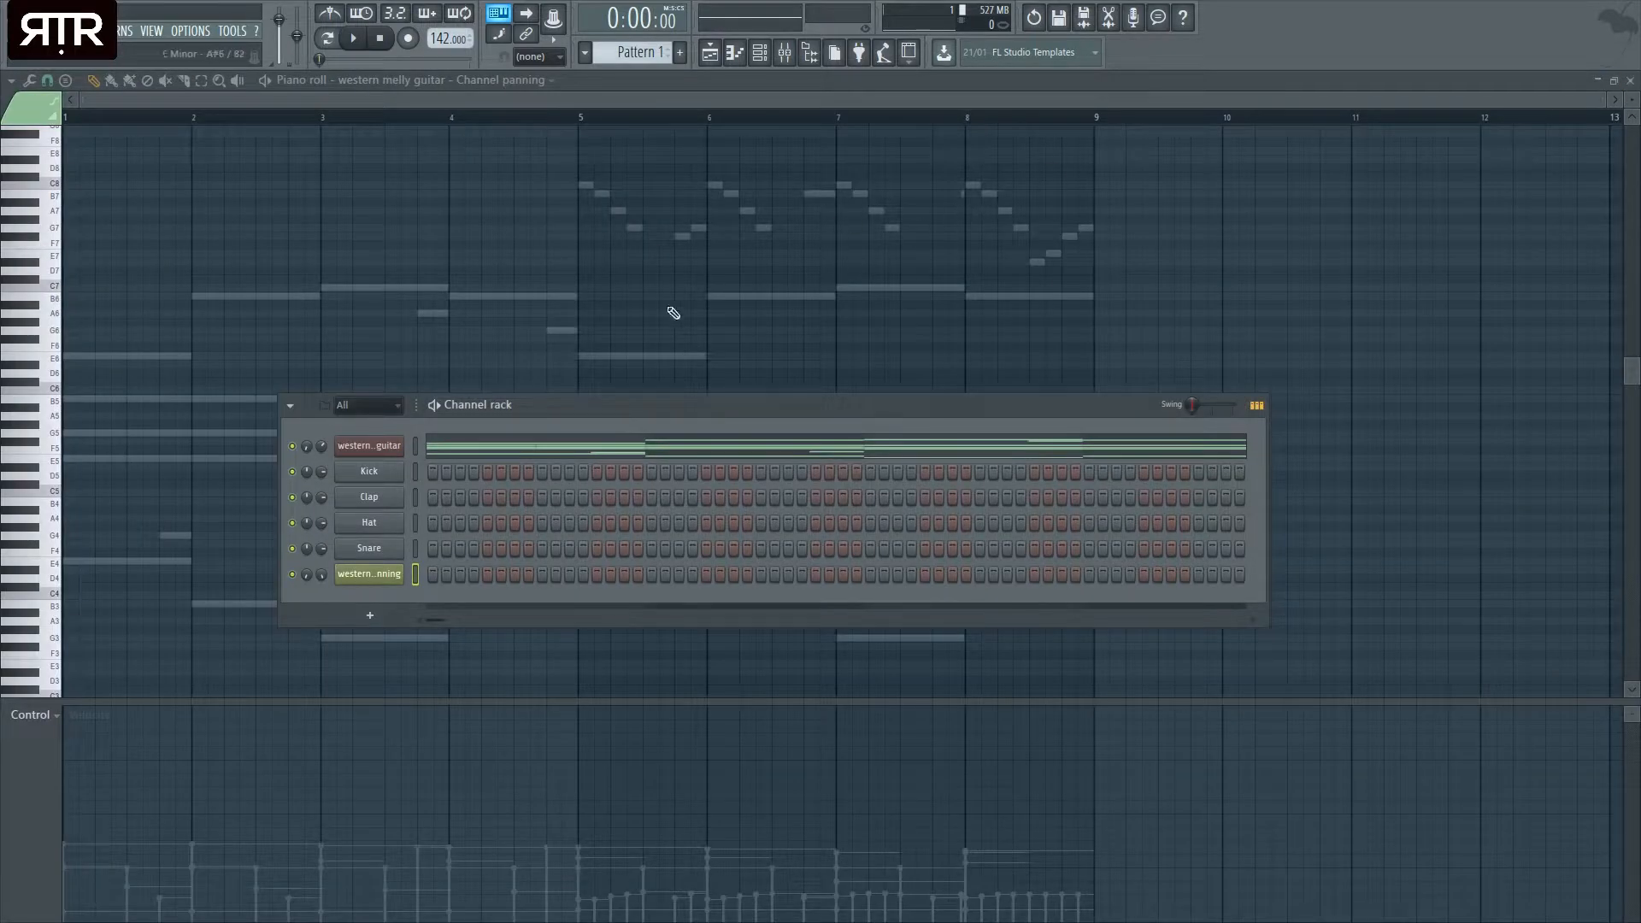
- Play the arrangement while watching the guitar channel's panning knob in the channel rack, and reopen the playlist
{"action": "key", "text": "space"}
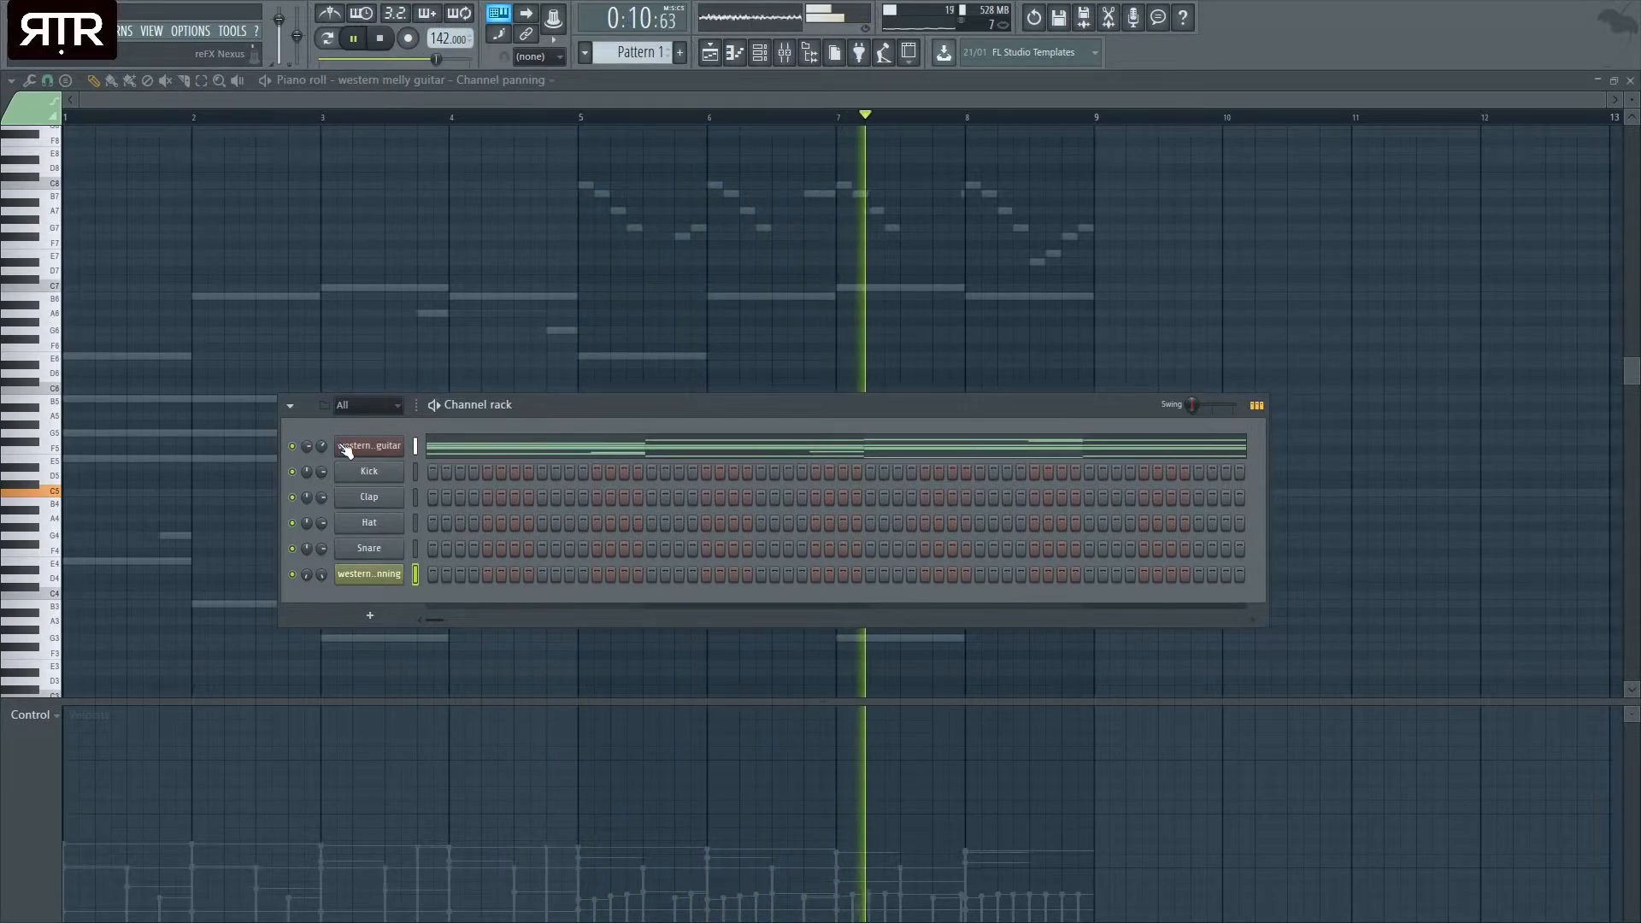
{"action": "key", "text": "space"}
{"action": "left_click", "coordinate": [716, 57]}
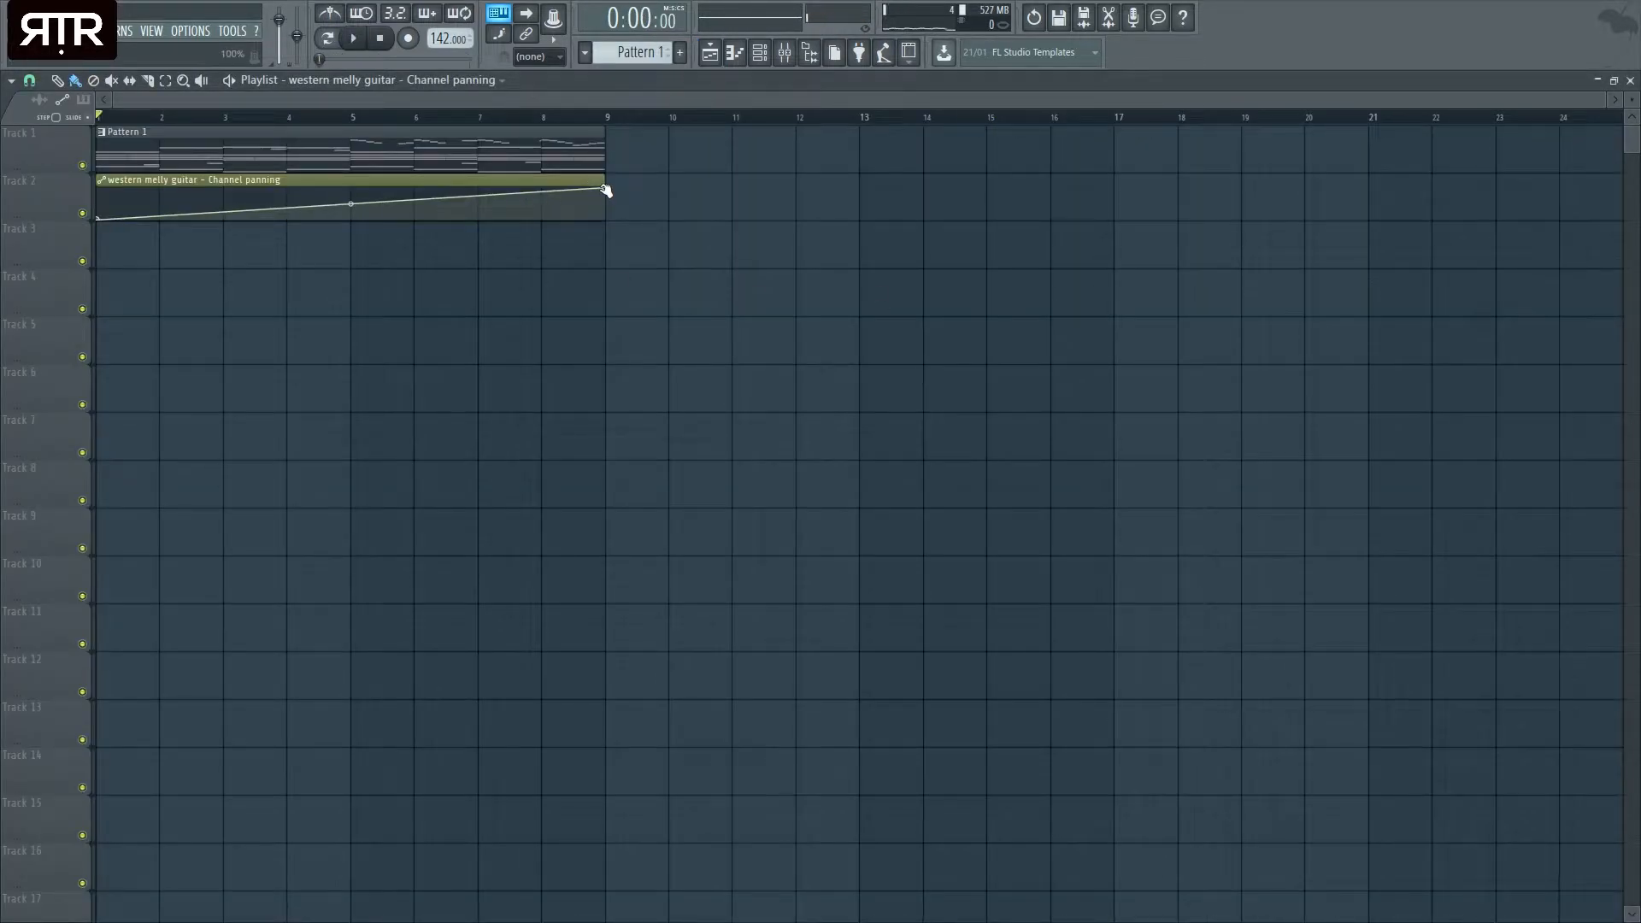
- Reverse the channel panning clip so it falls from its maximum at bar 1 to its minimum at bar 9, and play it briefly
{"action": "left_click_drag", "start_coordinate": [99, 220], "coordinate": [99, 203]}
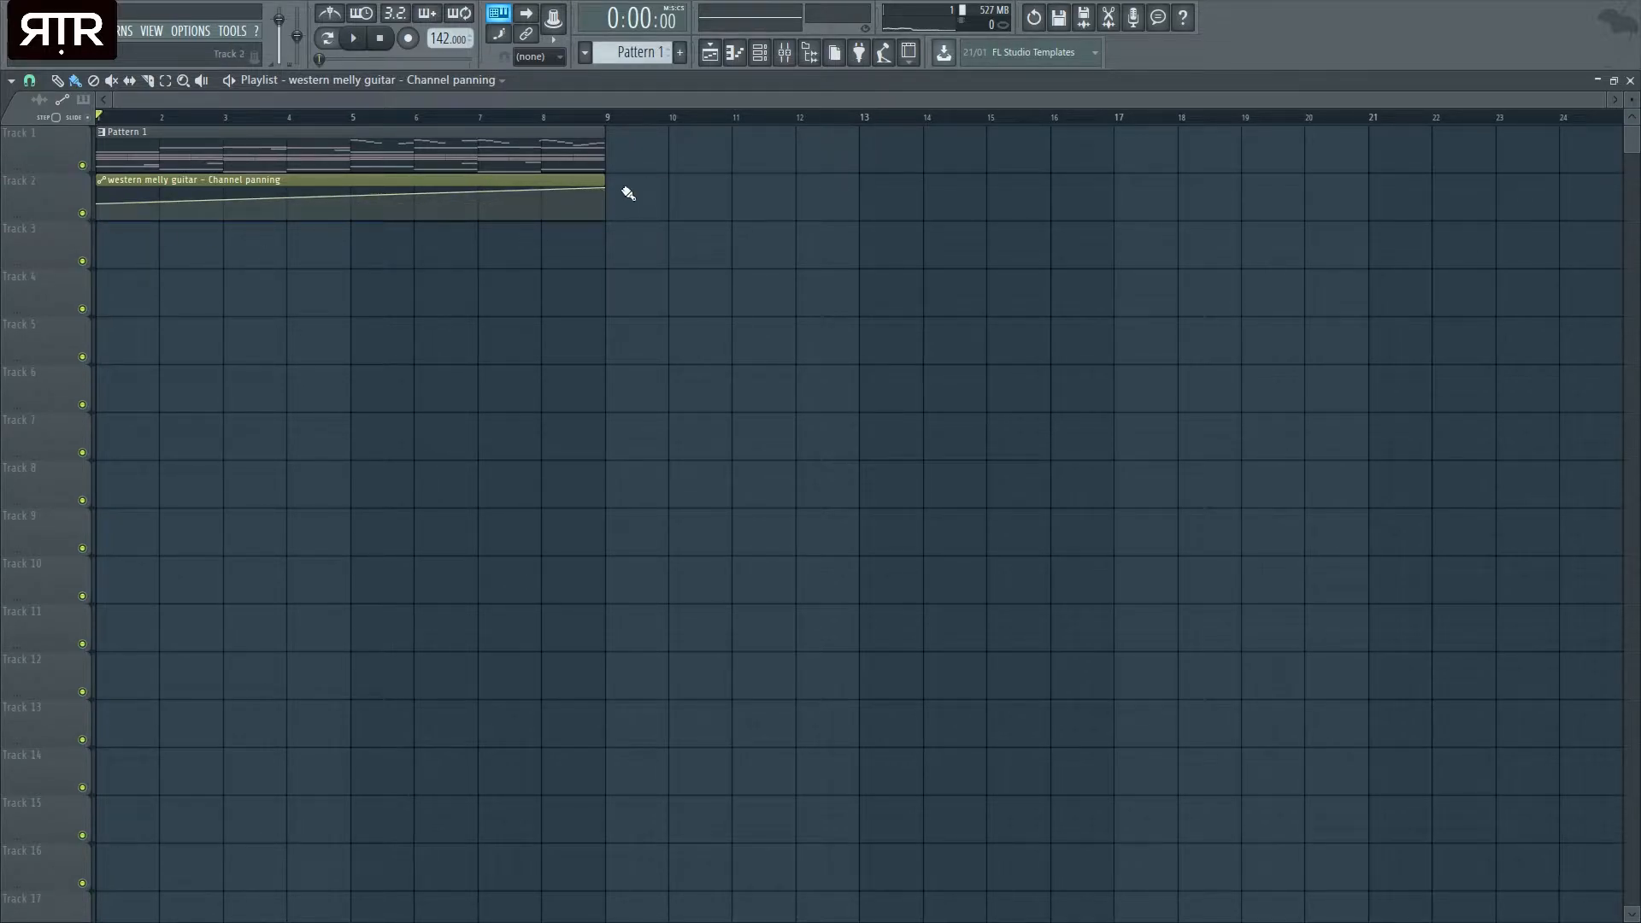
{"action": "left_click_drag", "start_coordinate": [101, 206], "coordinate": [97, 180]}
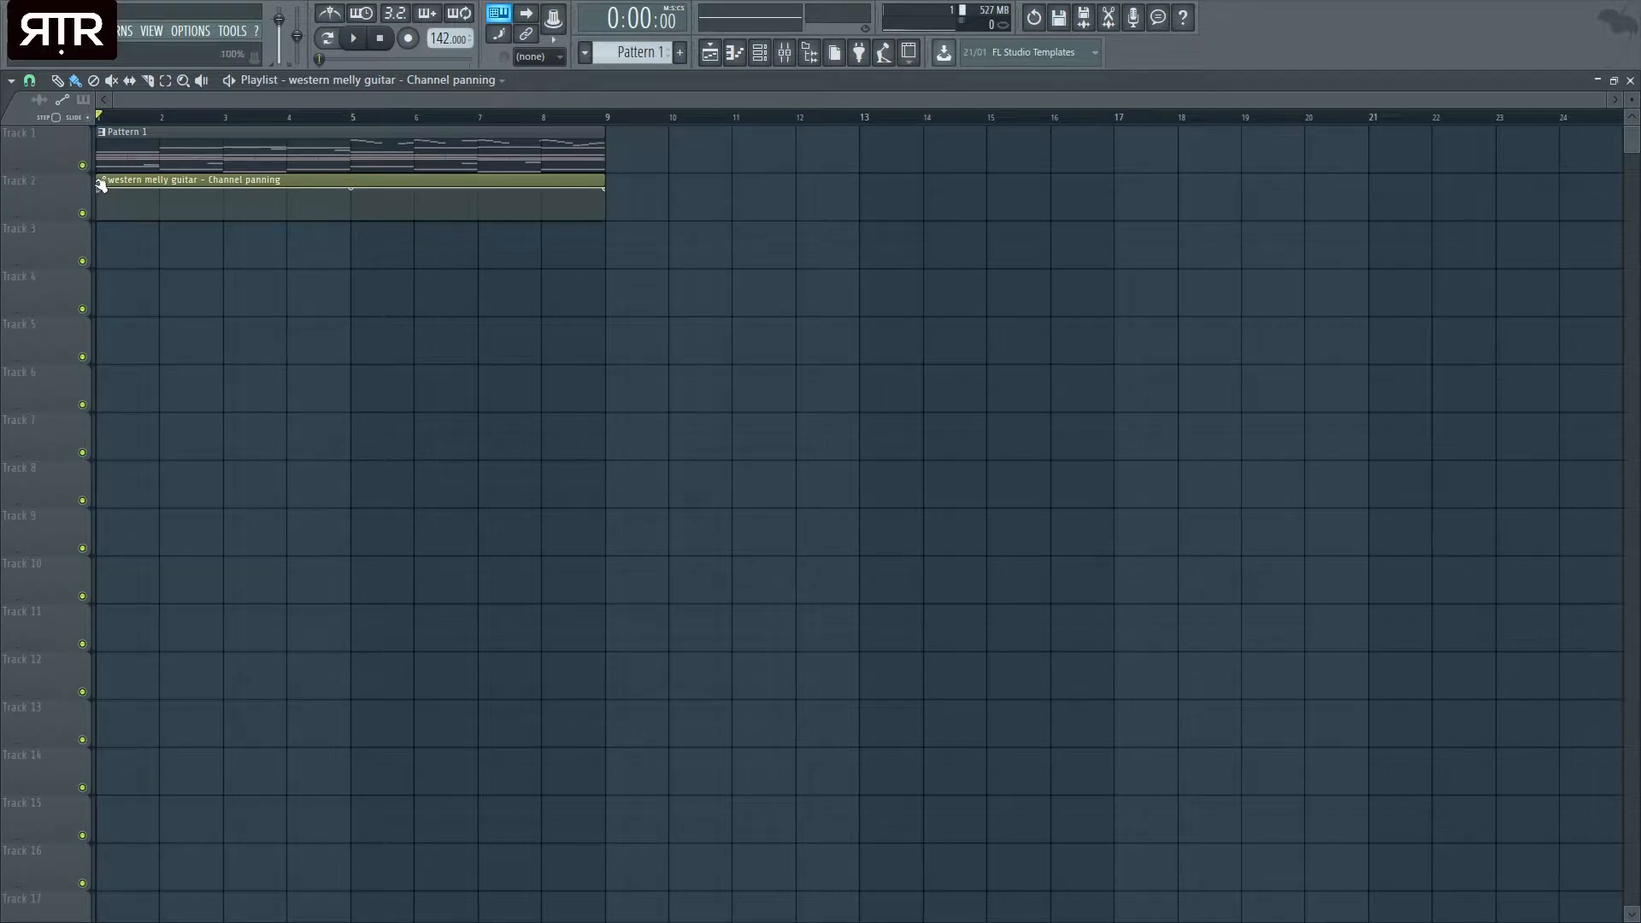
{"action": "left_click_drag", "start_coordinate": [621, 195], "coordinate": [616, 224]}
{"action": "key", "text": "space"}
{"action": "key", "text": "space"}
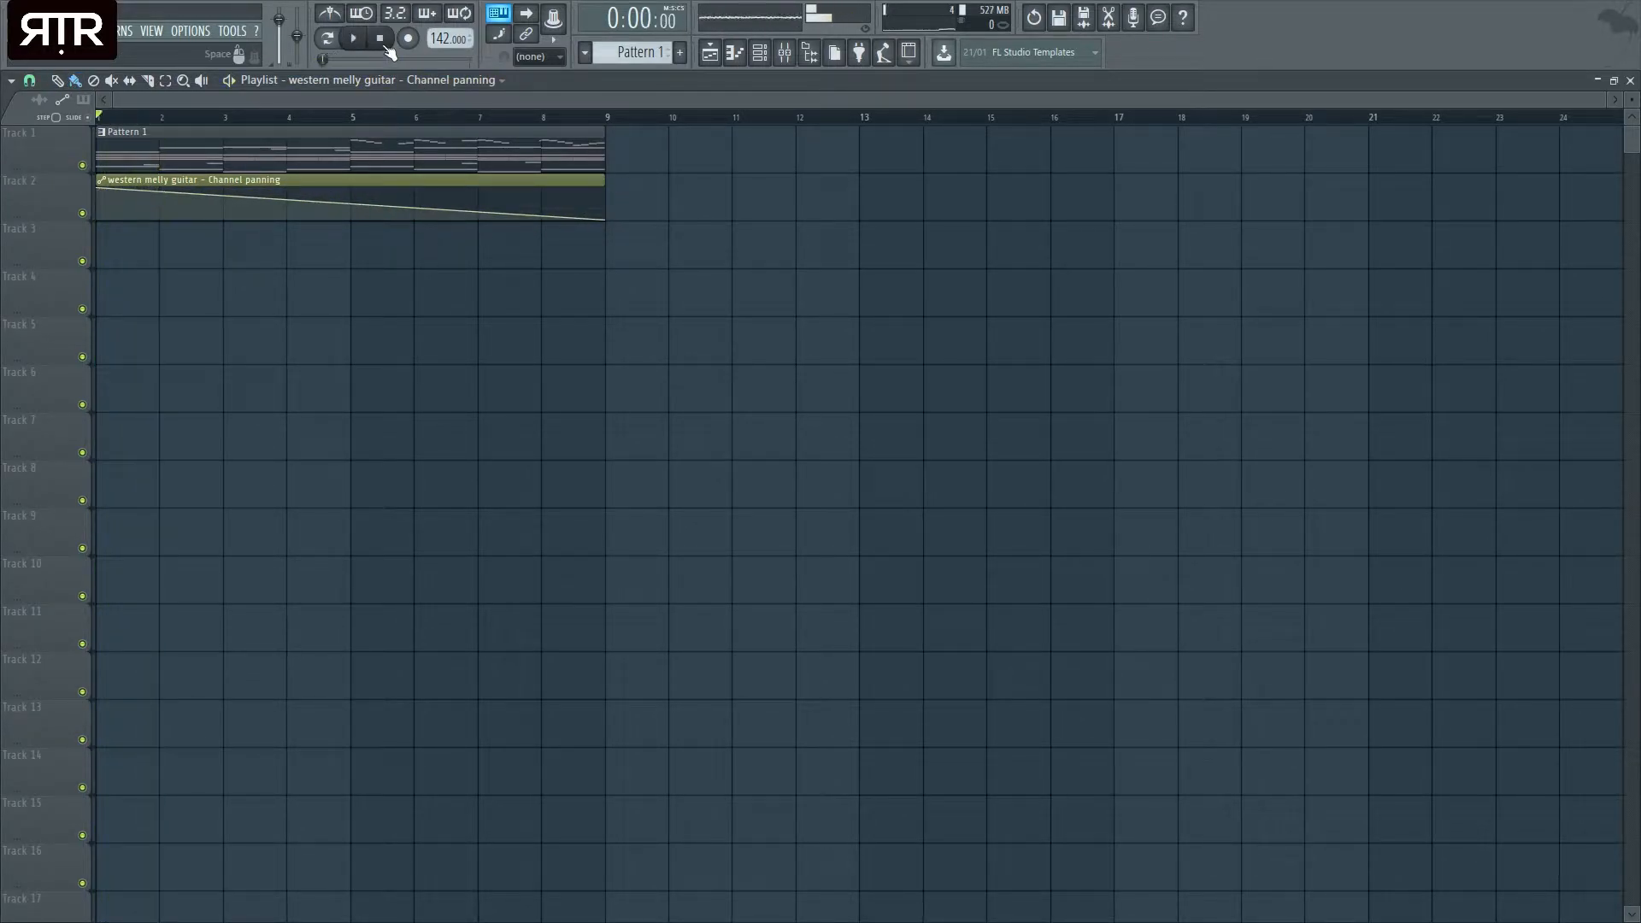
- Bring both end points of the channel panning clip on Track 2 near the middle to form a level line
{"action": "left_click_drag", "start_coordinate": [602, 220], "coordinate": [604, 172]}
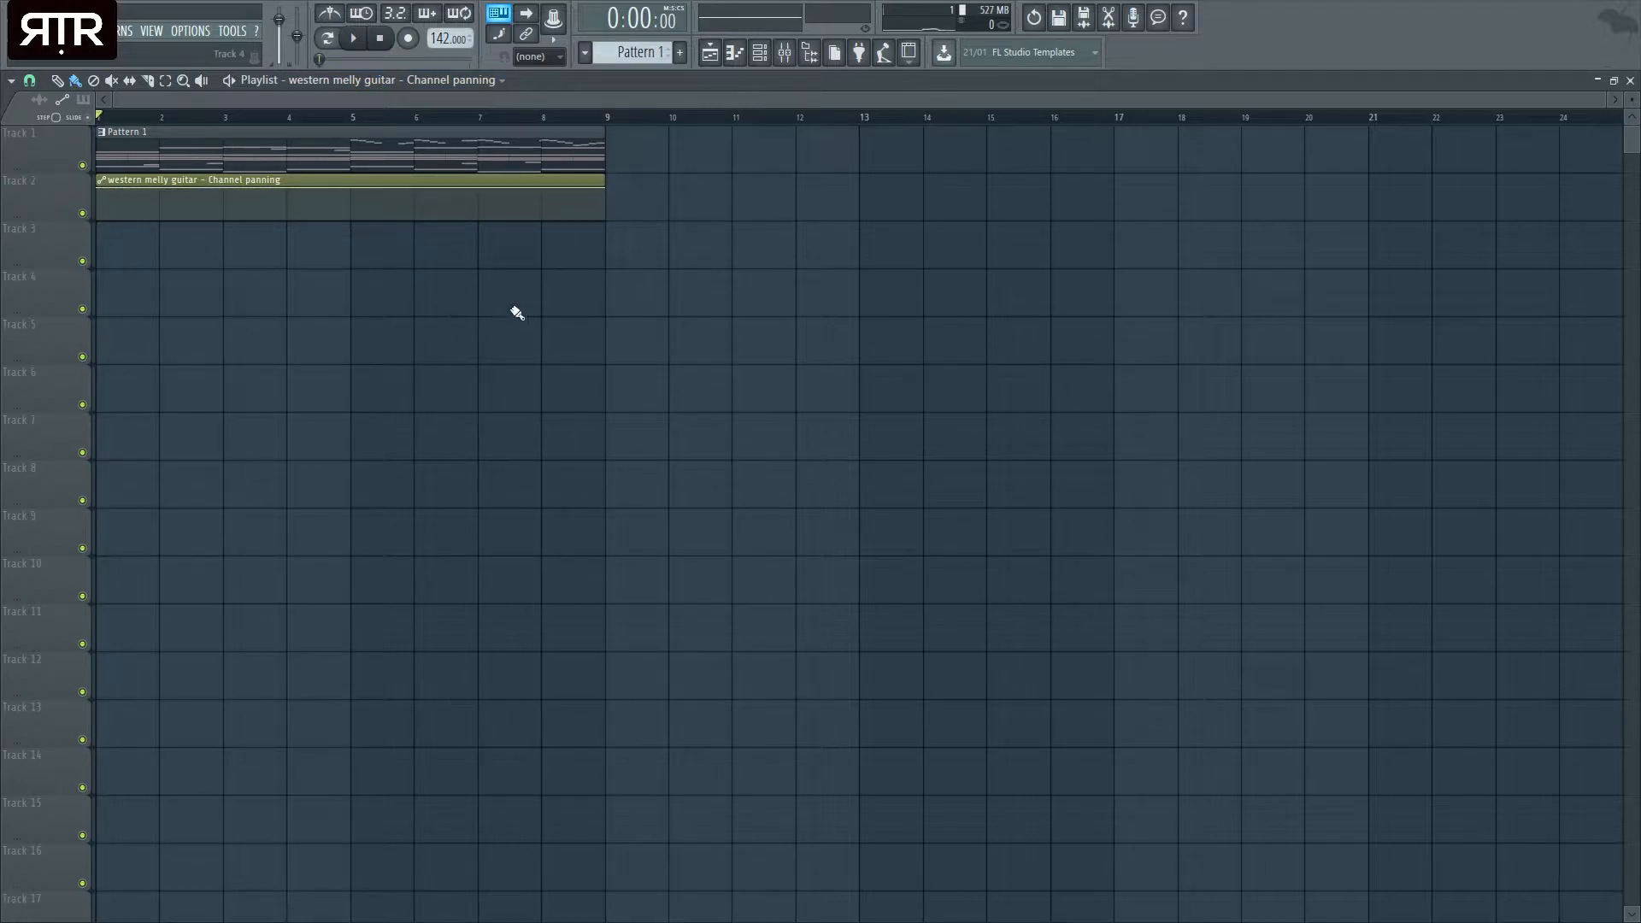
{"action": "left_click_drag", "start_coordinate": [99, 188], "coordinate": [100, 198]}
{"action": "left_click_drag", "start_coordinate": [605, 188], "coordinate": [609, 201]}
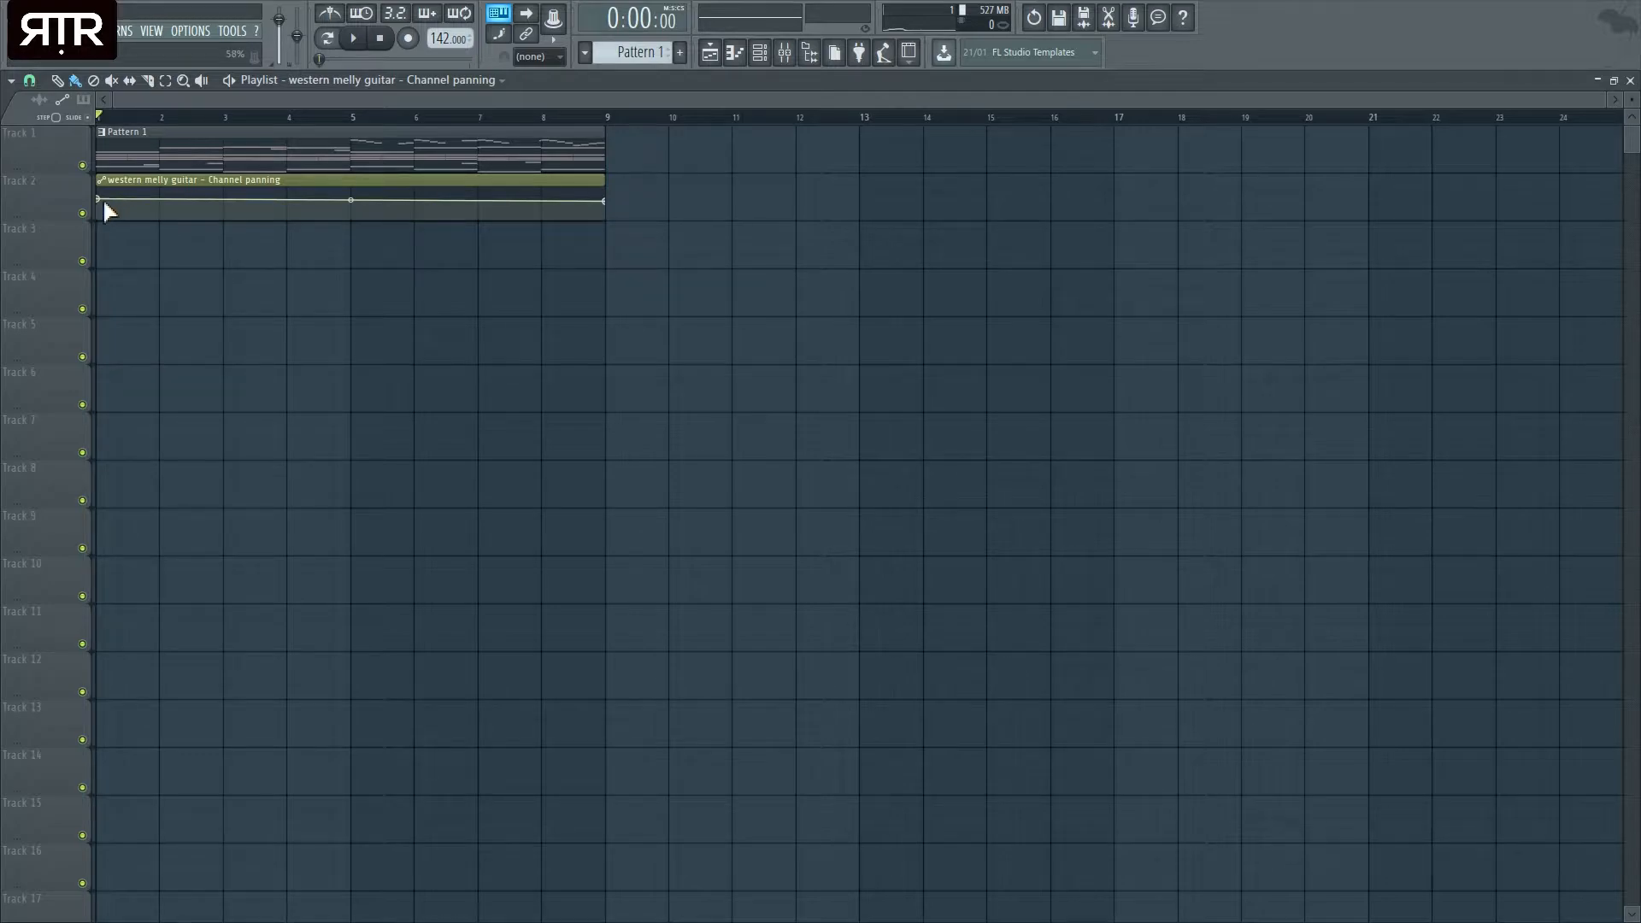
- Create a channel volume automation clip for the western melly guitar channel and check it in the channel rack and playlist
{"action": "left_click", "coordinate": [1631, 81]}
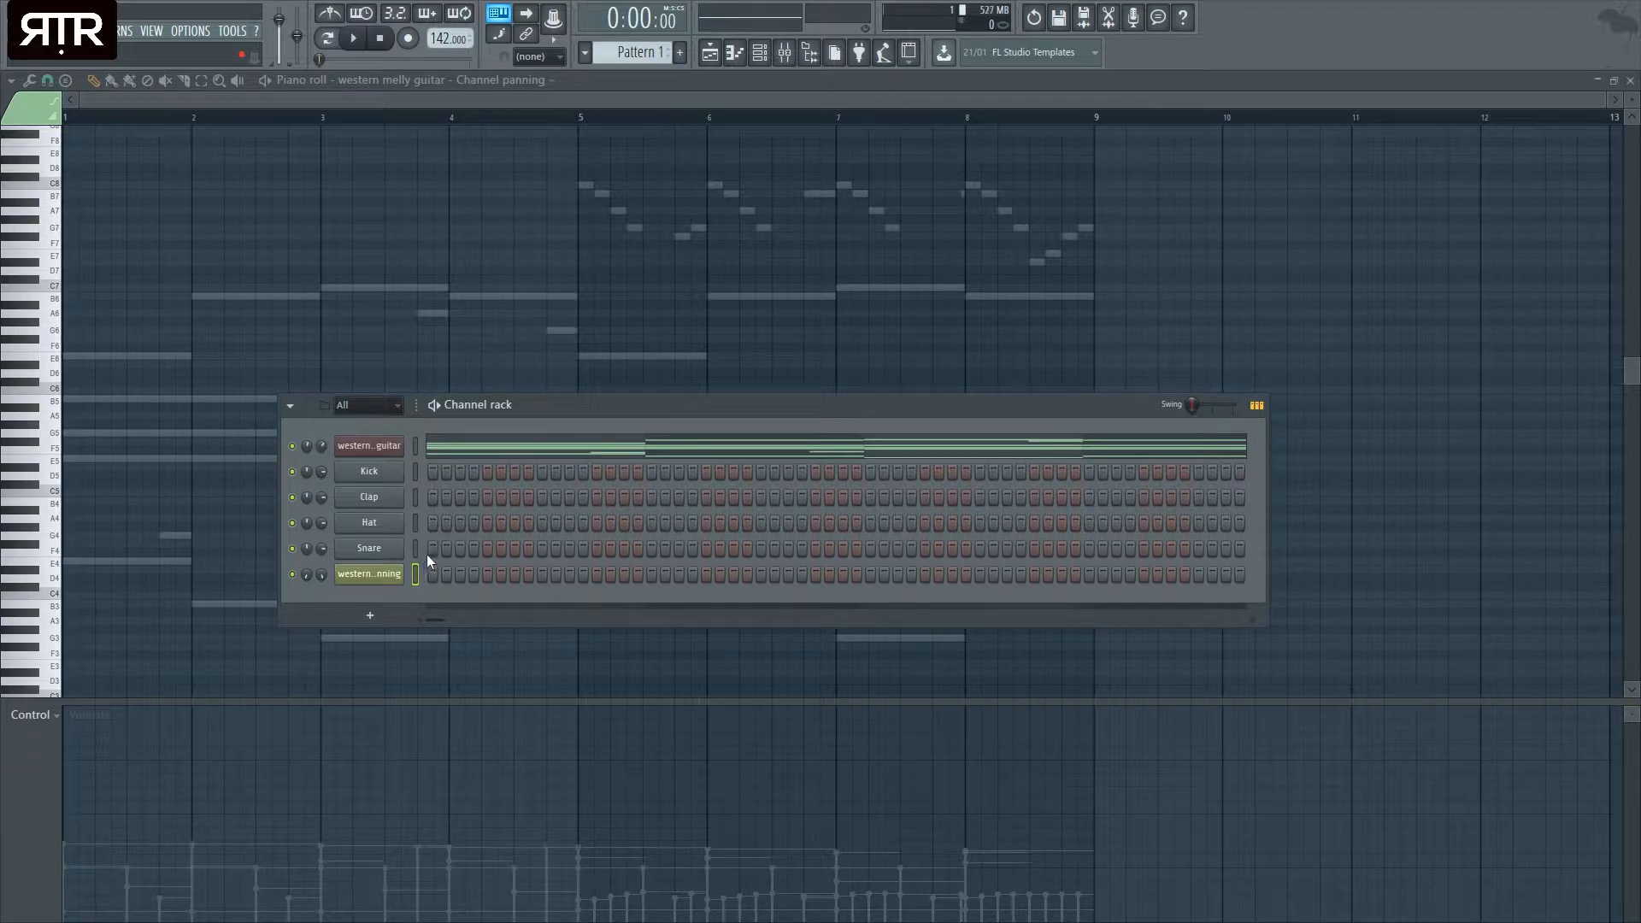
{"action": "left_click", "coordinate": [708, 49]}
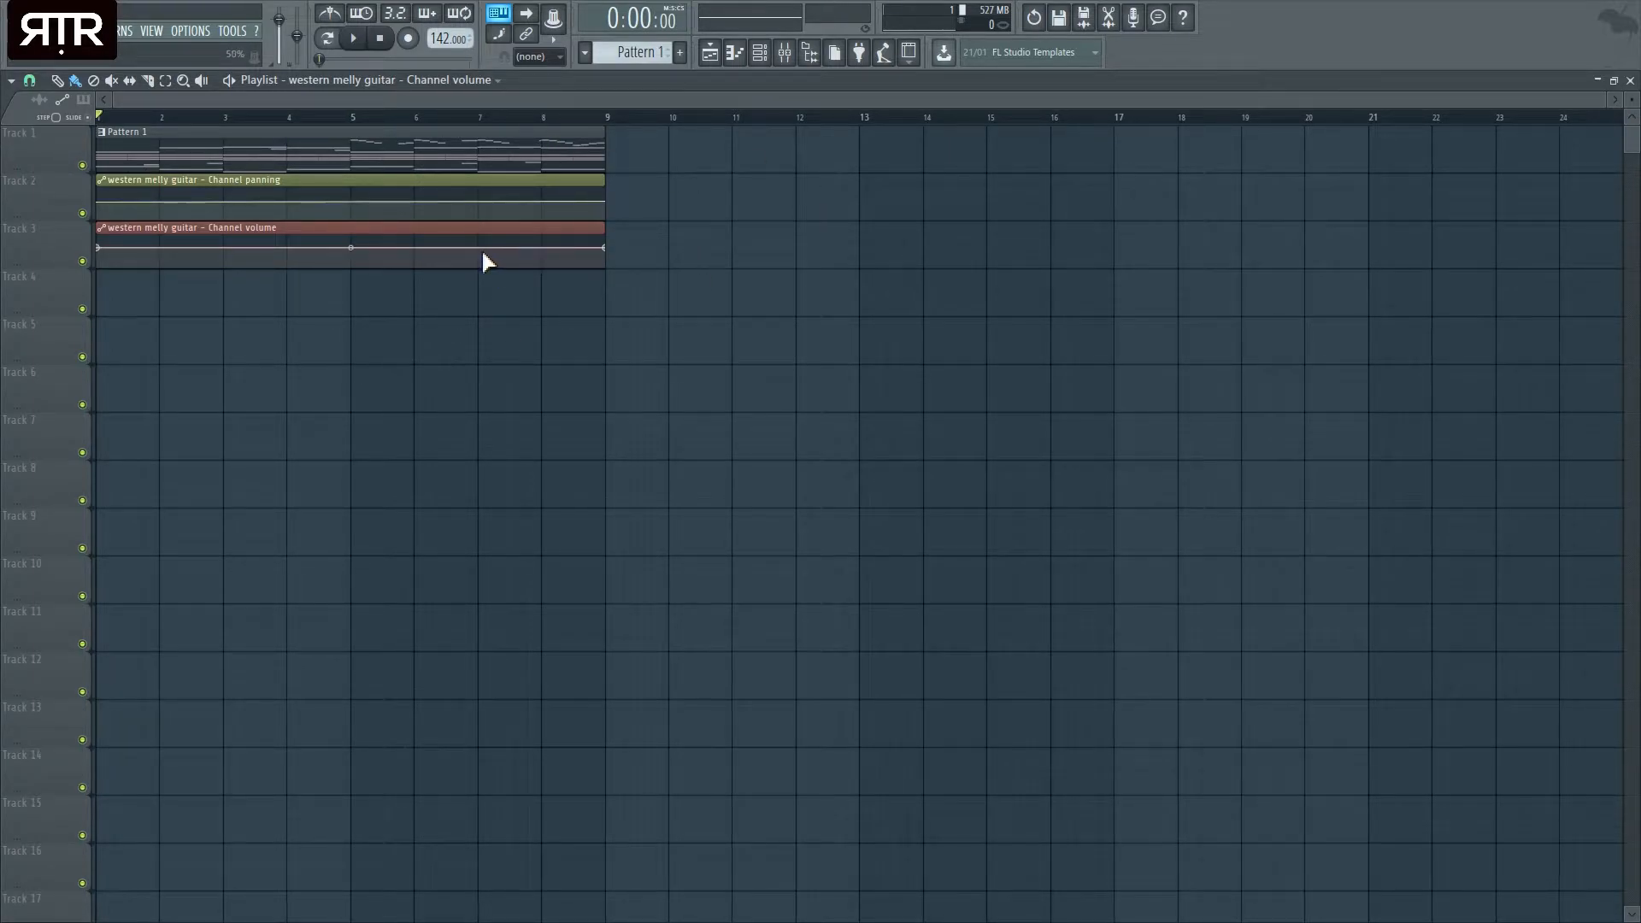
{"action": "left_click", "coordinate": [1630, 80]}
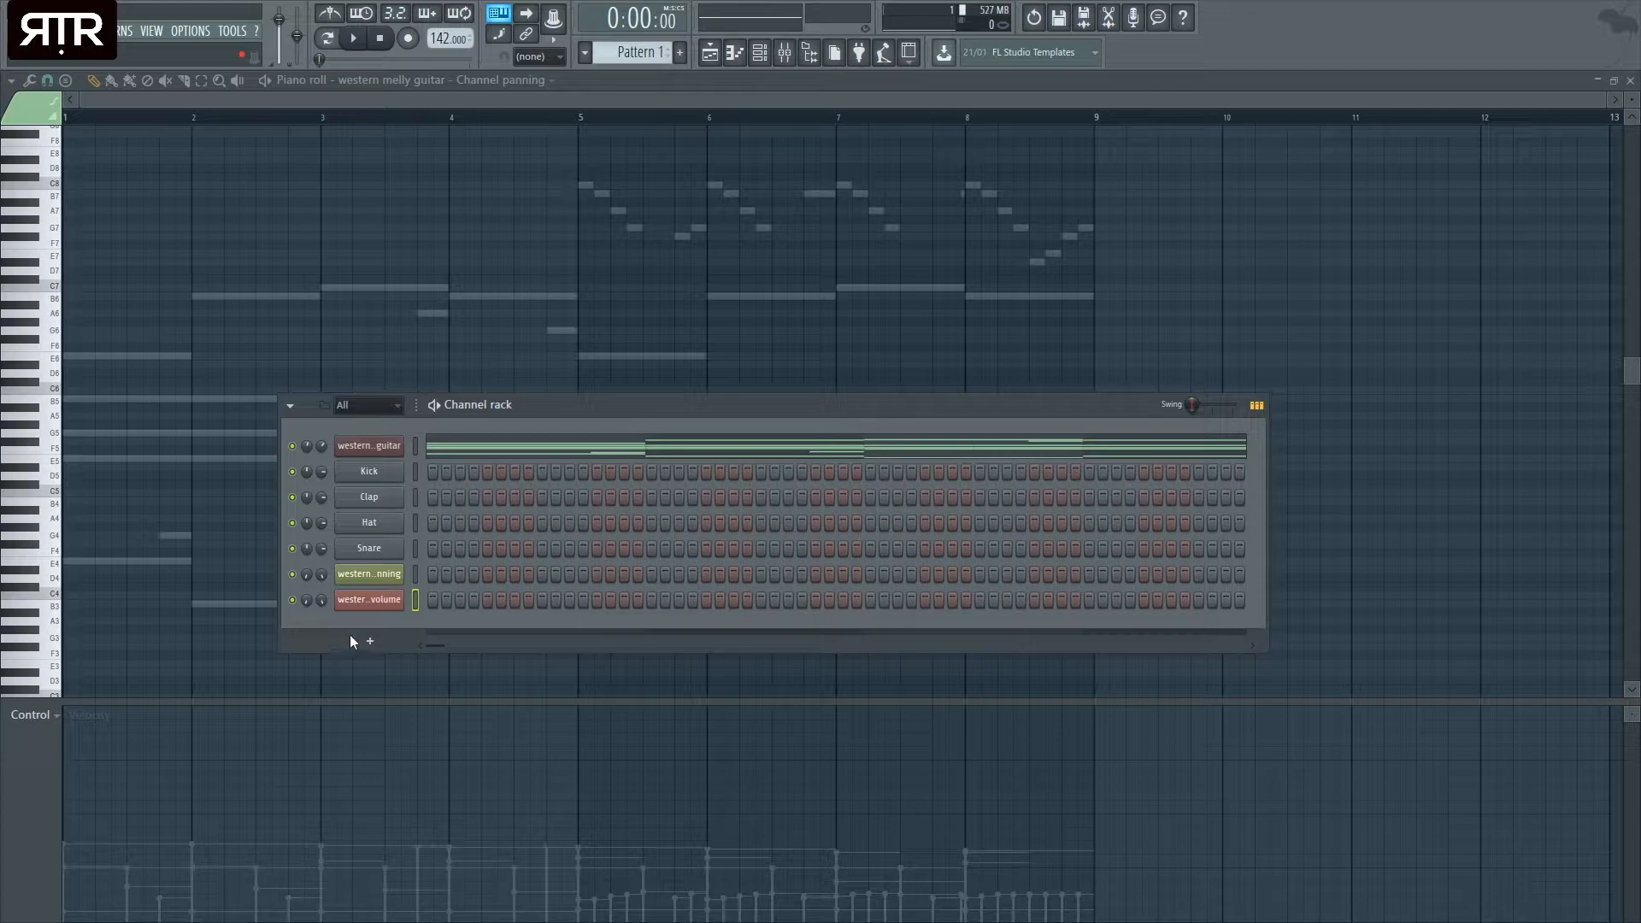
{"action": "left_click", "coordinate": [709, 52]}
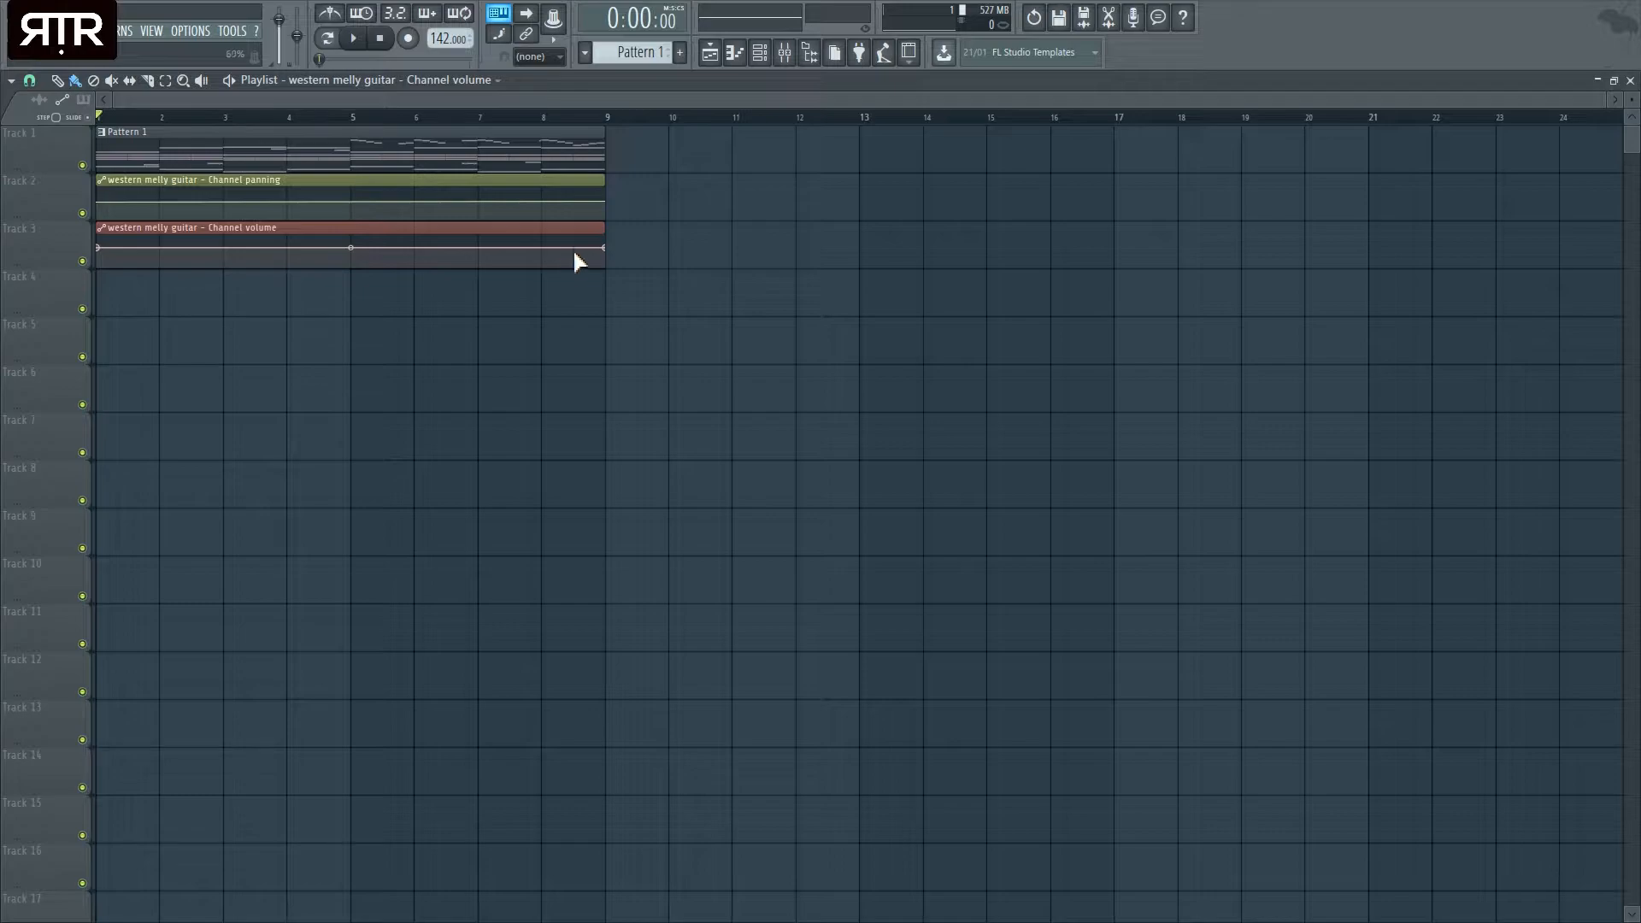
- Add a point at bar 8 in the channel volume clip and lower its bar 9 end point, listening to the fade from bar 7
{"action": "right_click", "coordinate": [541, 248]}
{"action": "mouse_move", "coordinate": [604, 248]}
{"action": "left_mouse_down"}
{"action": "mouse_move", "coordinate": [615, 268]}
{"action": "mouse_move", "coordinate": [605, 219]}
{"action": "mouse_move", "coordinate": [616, 262]}
{"action": "left_mouse_up"}
{"action": "left_click", "coordinate": [481, 120]}
{"action": "key", "text": "space"}
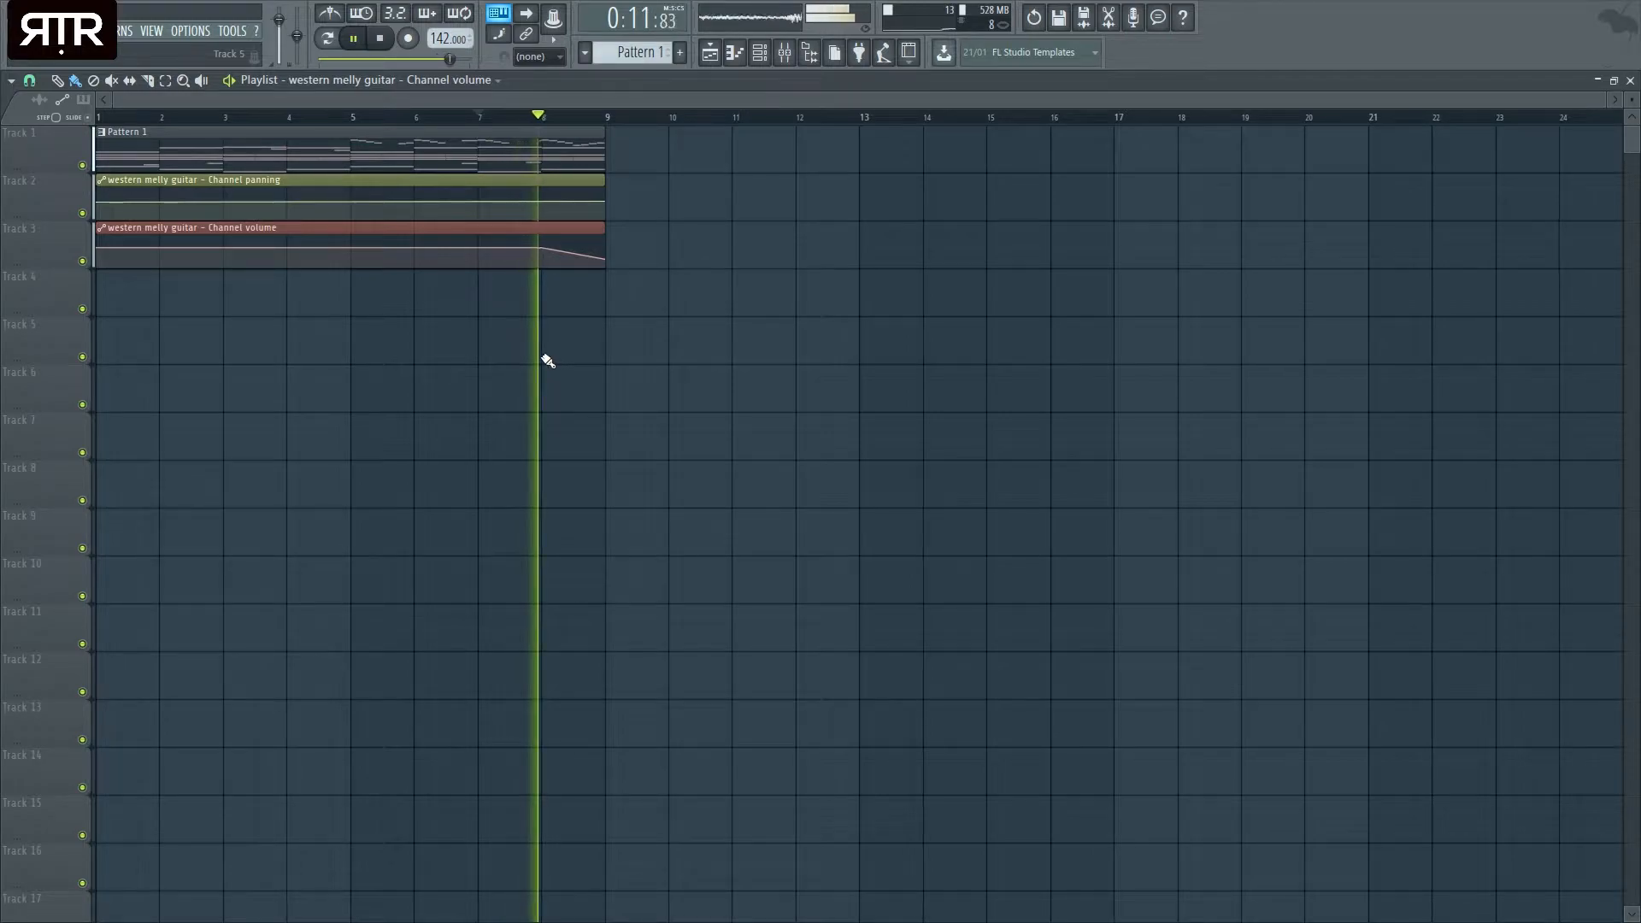
{"action": "key", "text": "space"}
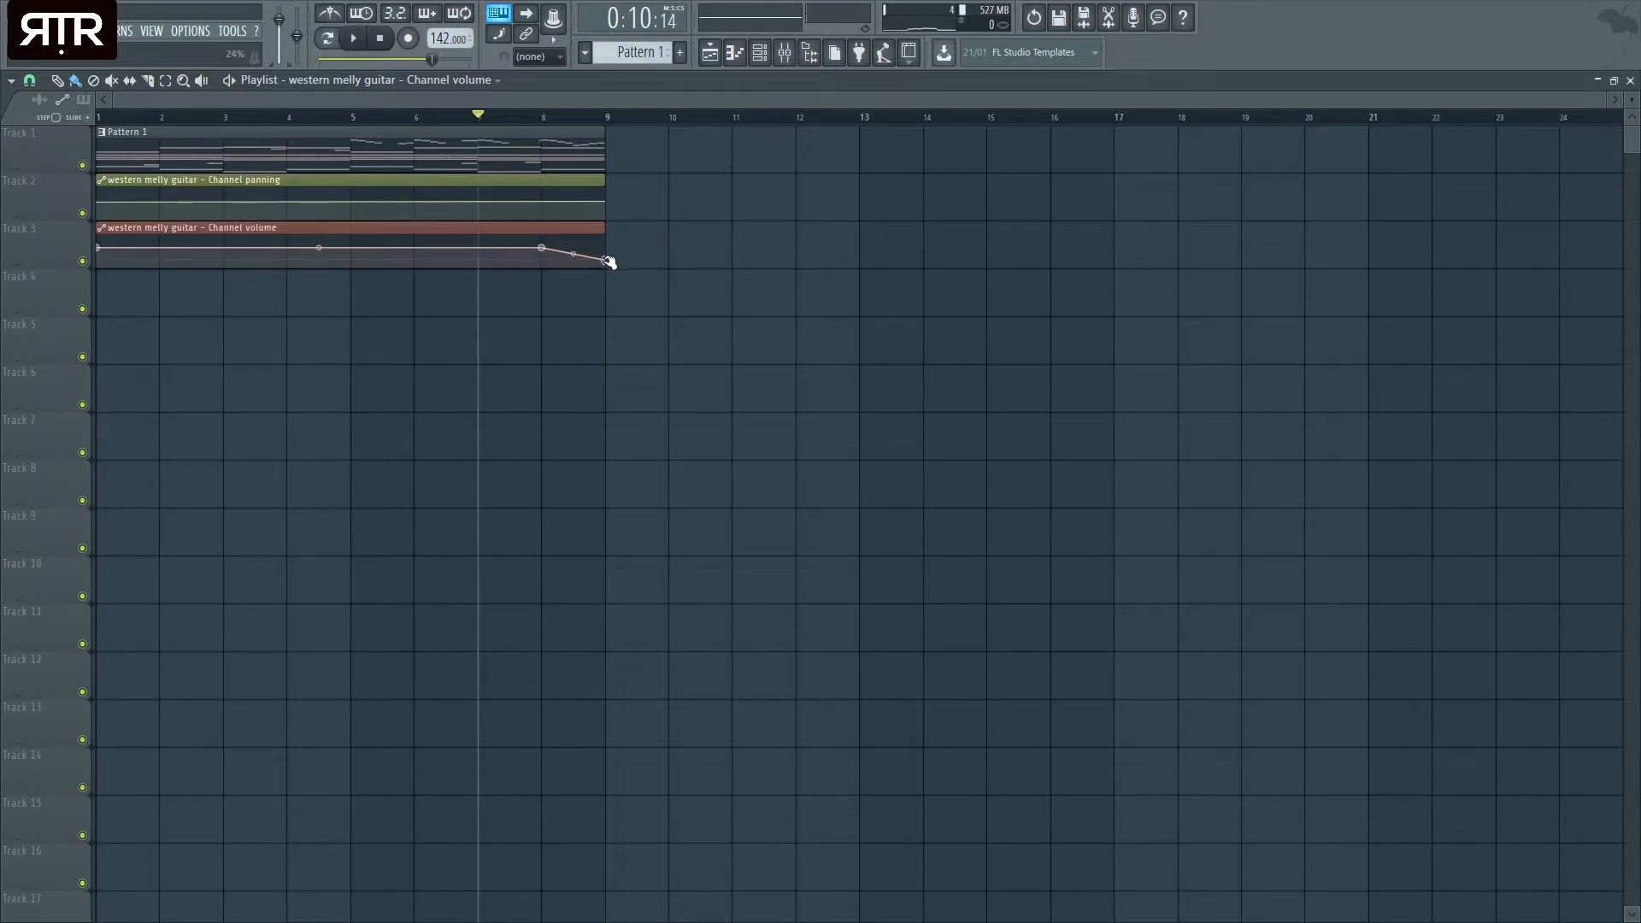
{"action": "key", "text": "space"}
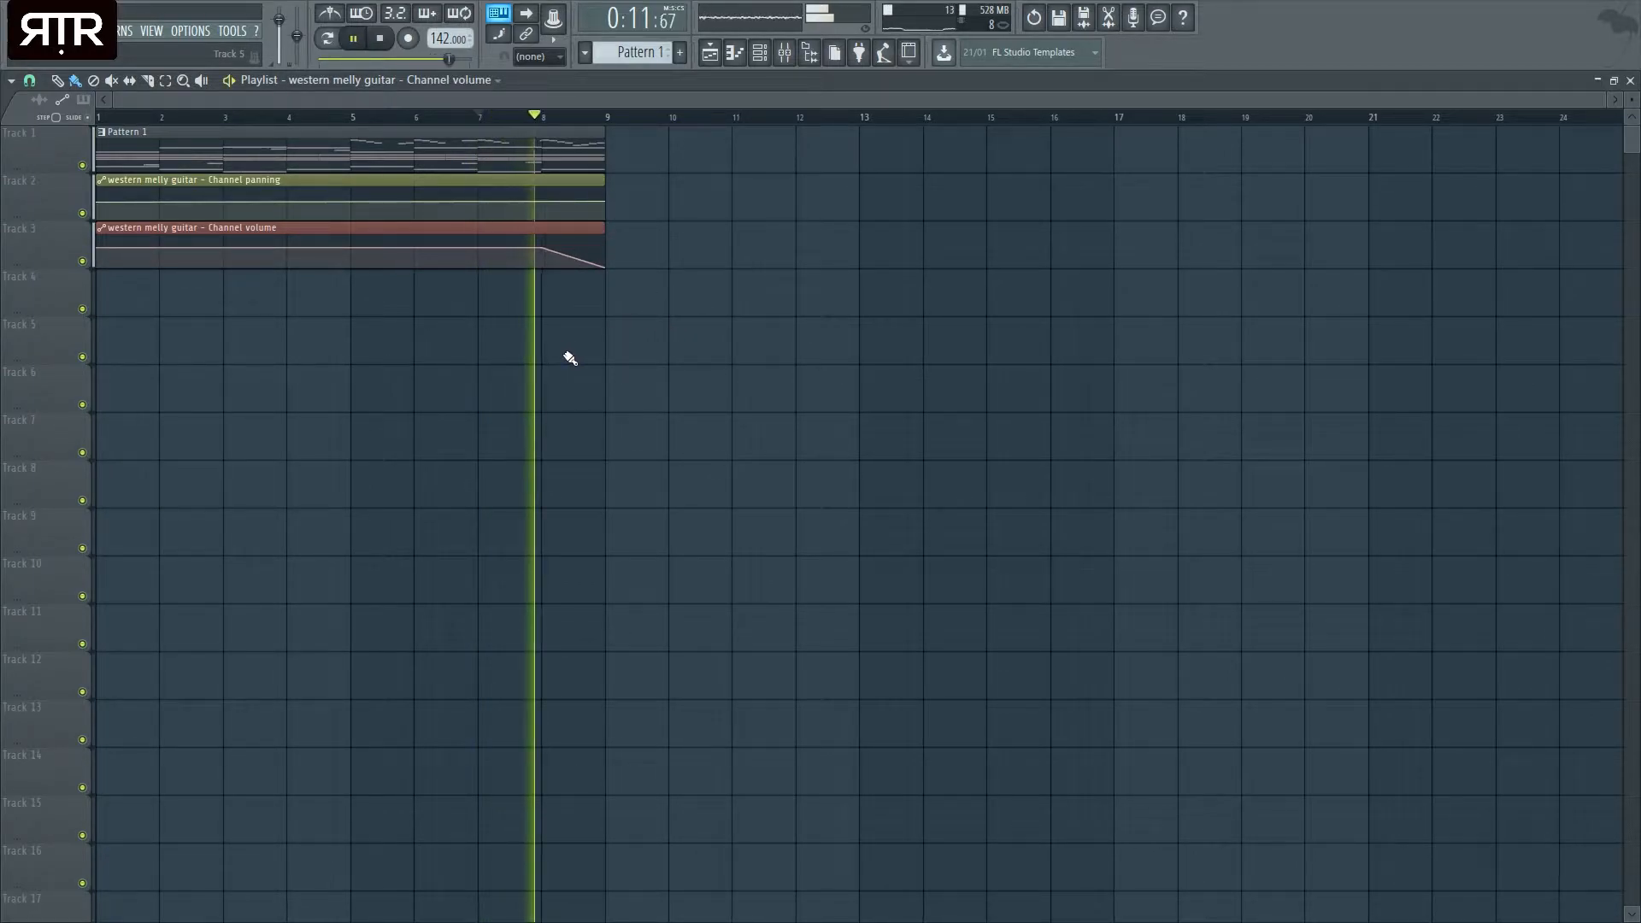
{"action": "key", "text": "space"}
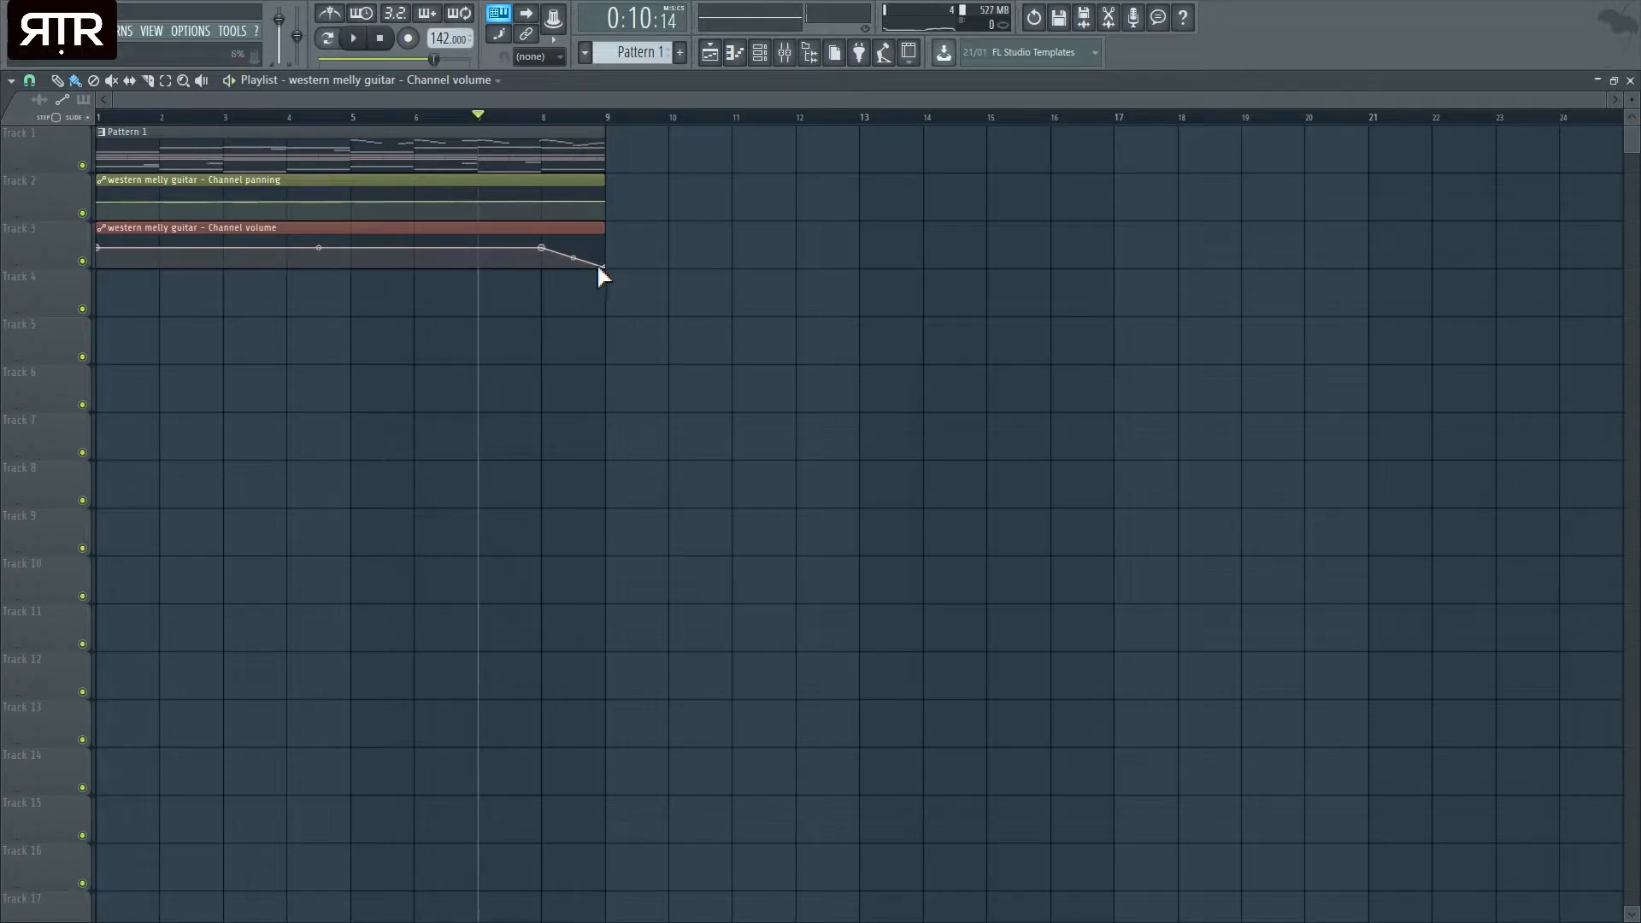
- Try a volume swell with points at bars 5, 6 and 7, raising bar 6 to 100%, and undo it
{"action": "right_click", "coordinate": [351, 248]}
{"action": "right_click", "coordinate": [416, 248]}
{"action": "left_click_drag", "start_coordinate": [416, 248], "coordinate": [418, 235]}
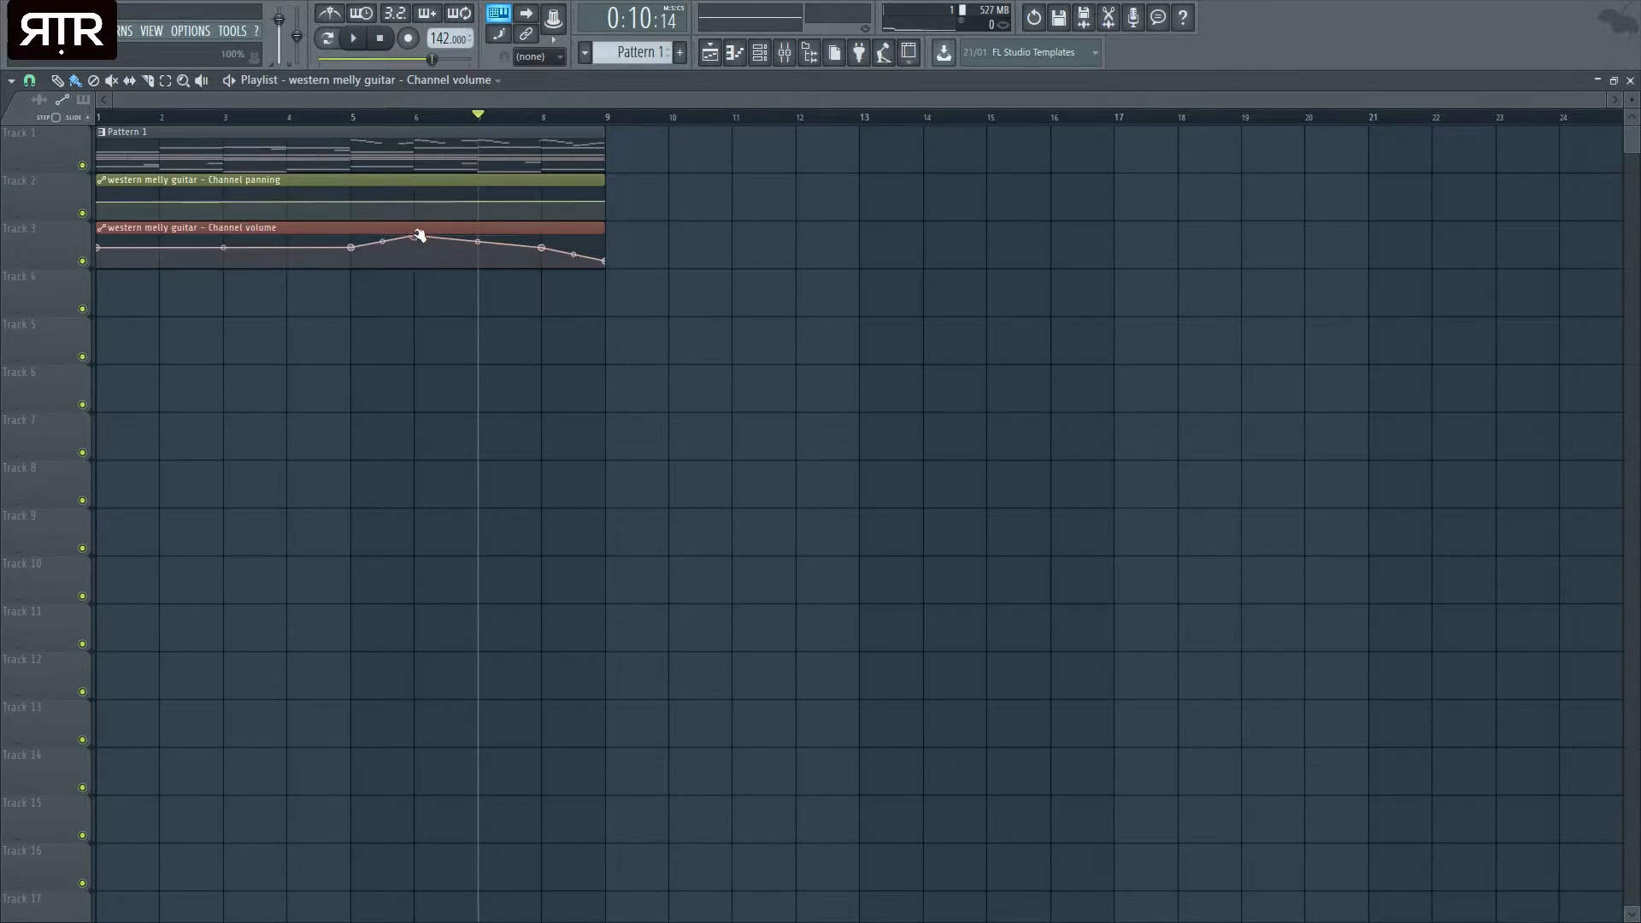
{"action": "right_click", "coordinate": [478, 248]}
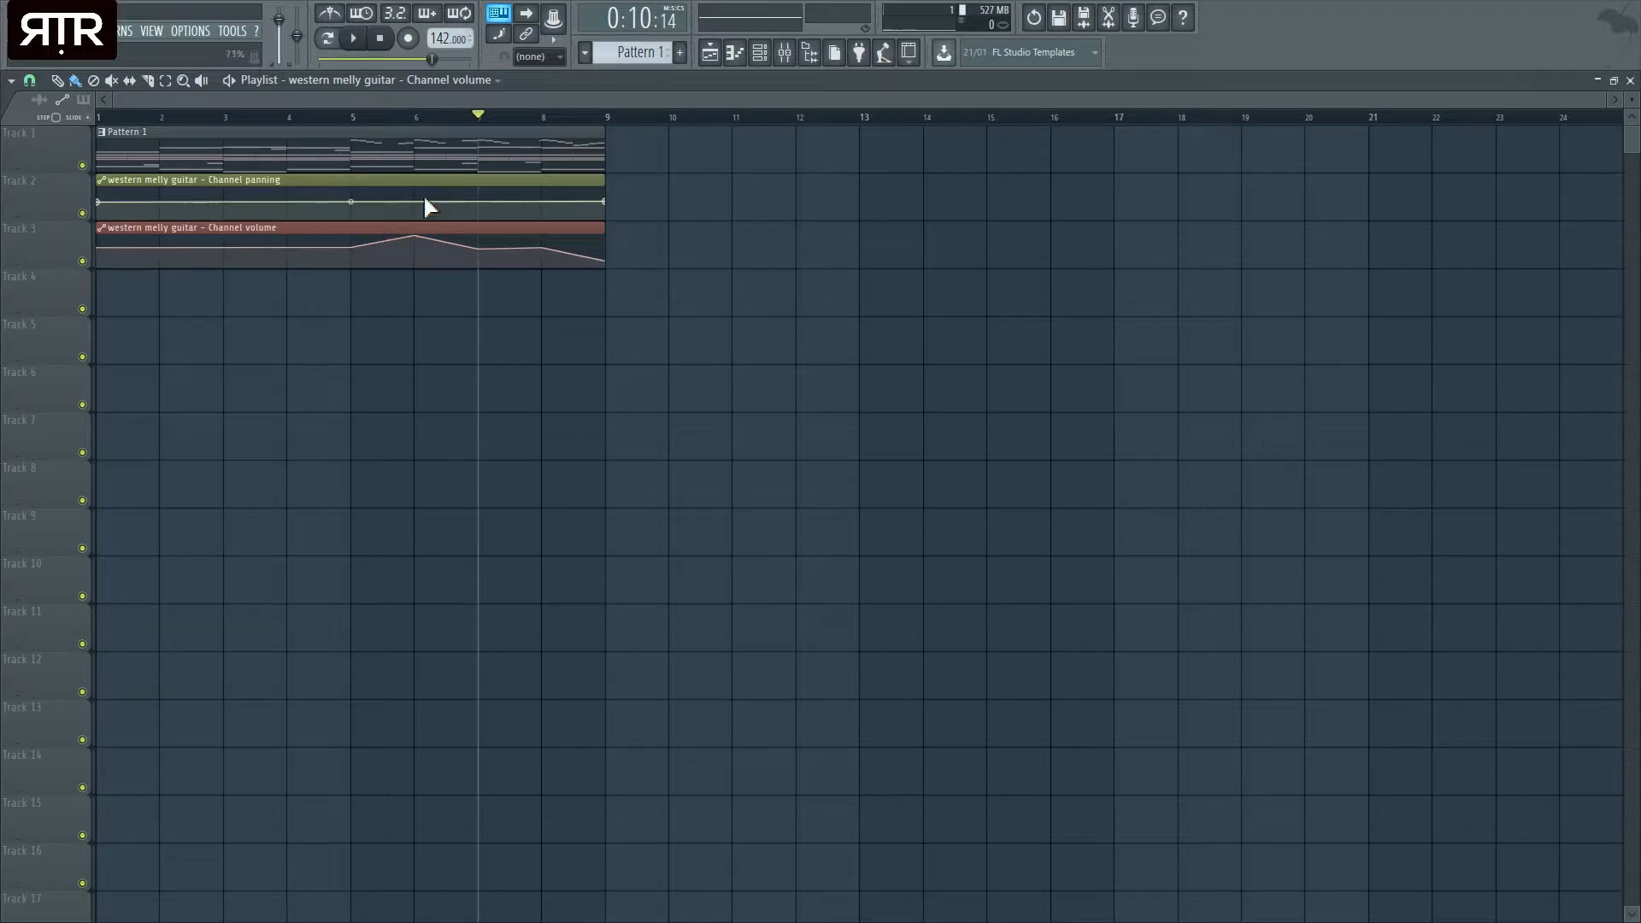
{"action": "key", "text": "ctrl+z"}
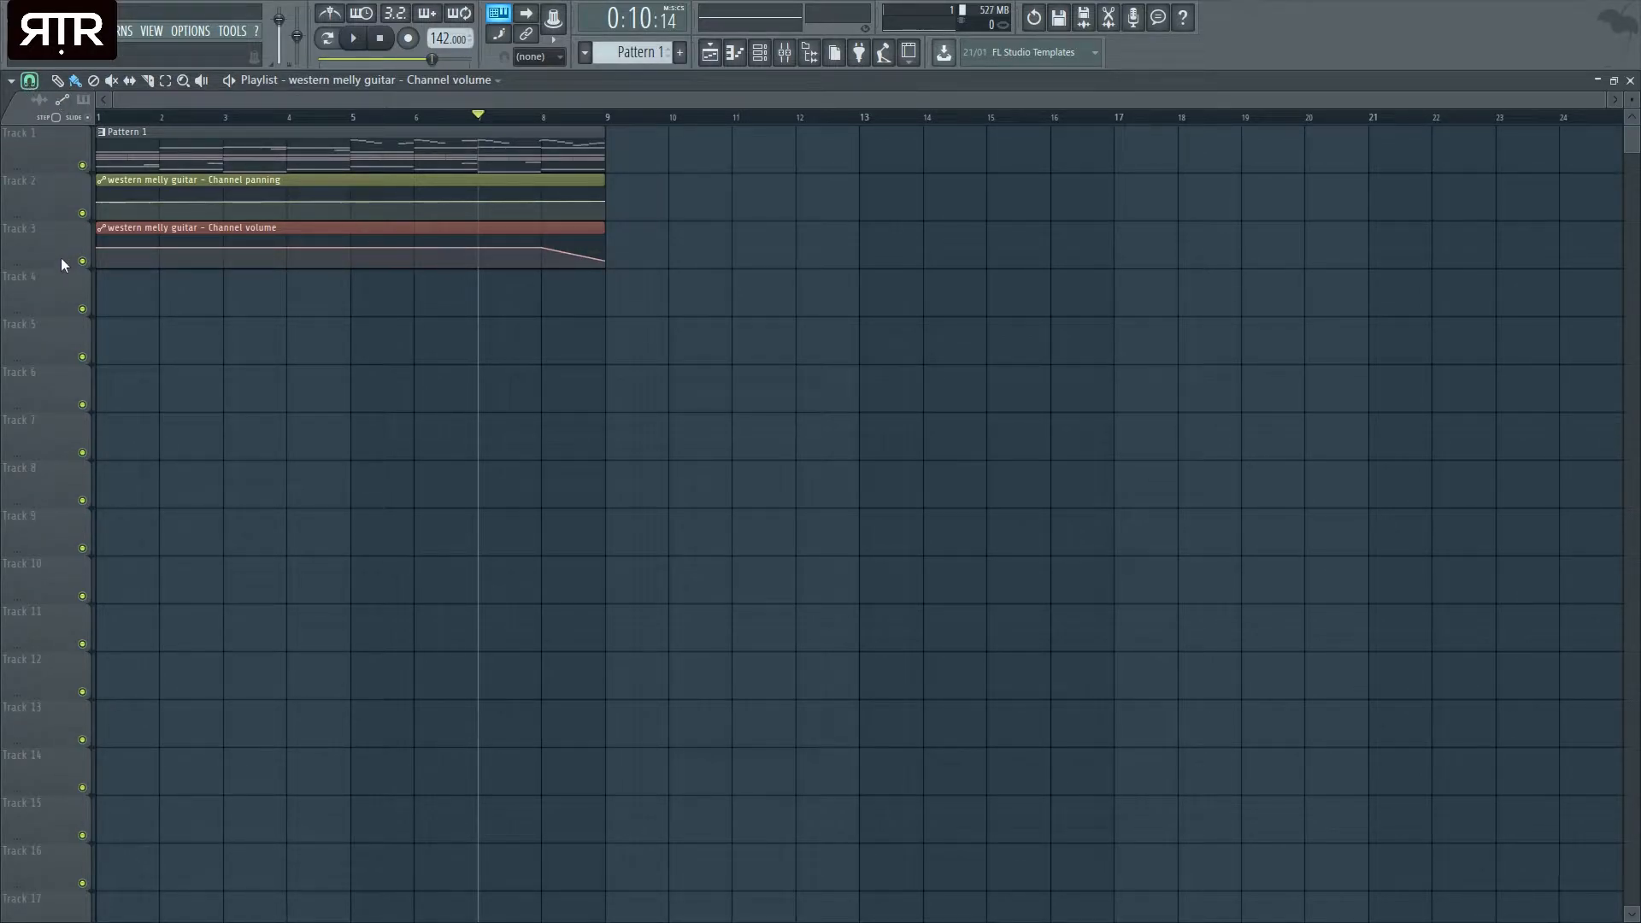
- Try adding channel volume points at and between bars 6 and 7 with a different playlist snap setting, and undo them
{"action": "scroll", "coordinate": [412, 251], "scroll_direction": "up", "scroll_amount": 5}
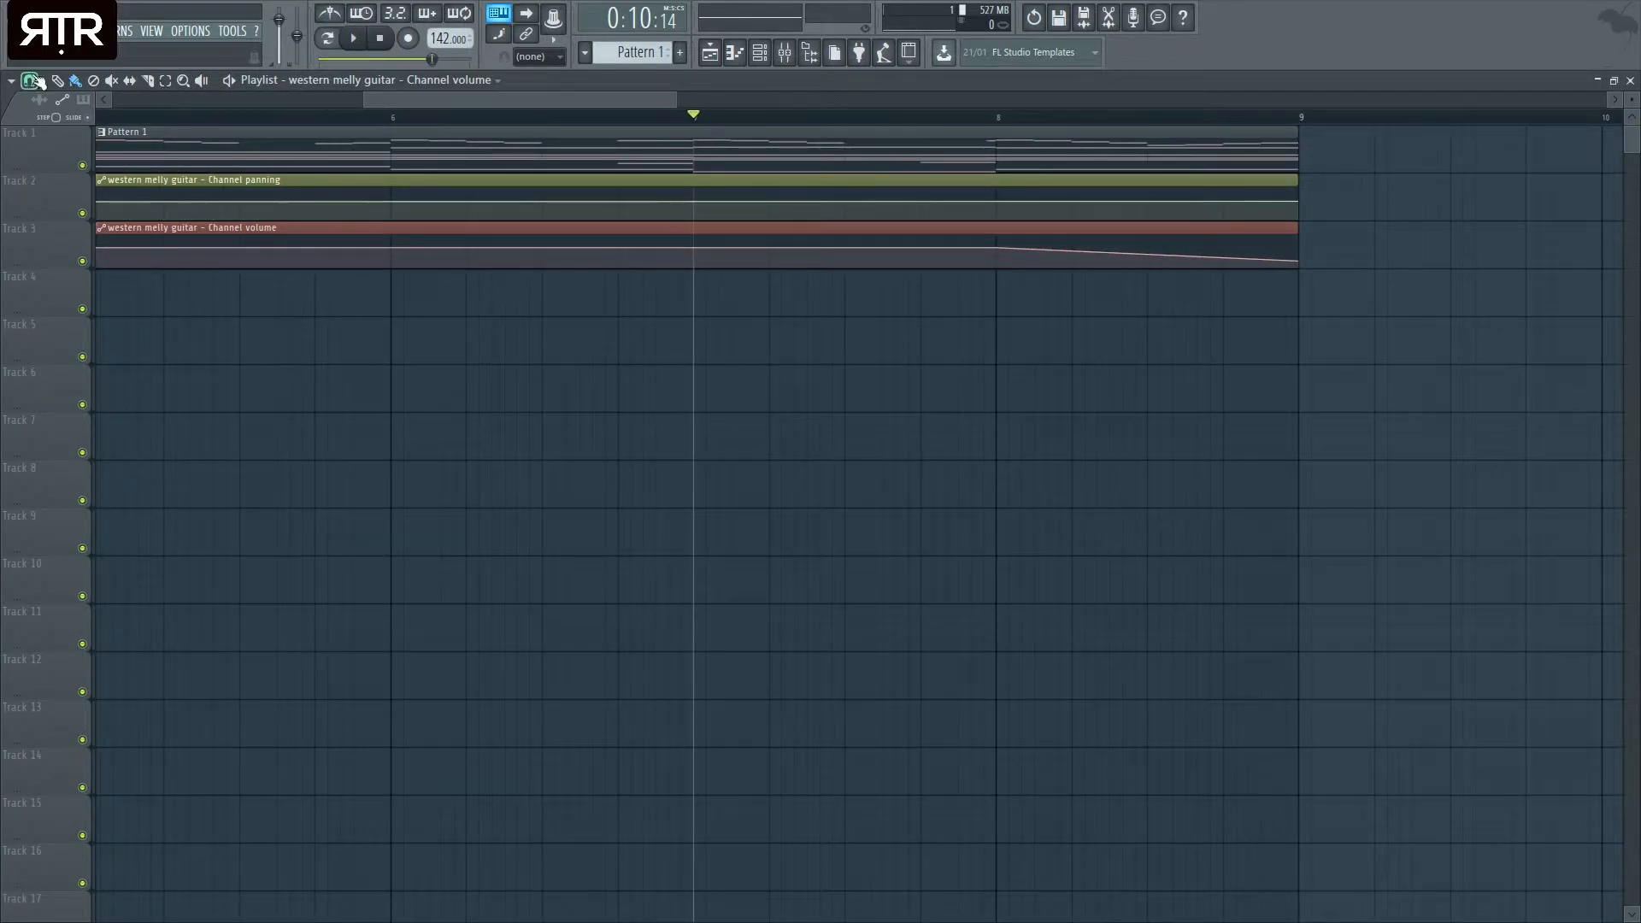
{"action": "left_click", "coordinate": [62, 339]}
{"action": "right_click", "coordinate": [397, 242]}
{"action": "right_click", "coordinate": [592, 251]}
{"action": "key", "text": "ctrl+alt+z"}
{"action": "key", "text": "ctrl+alt+z"}
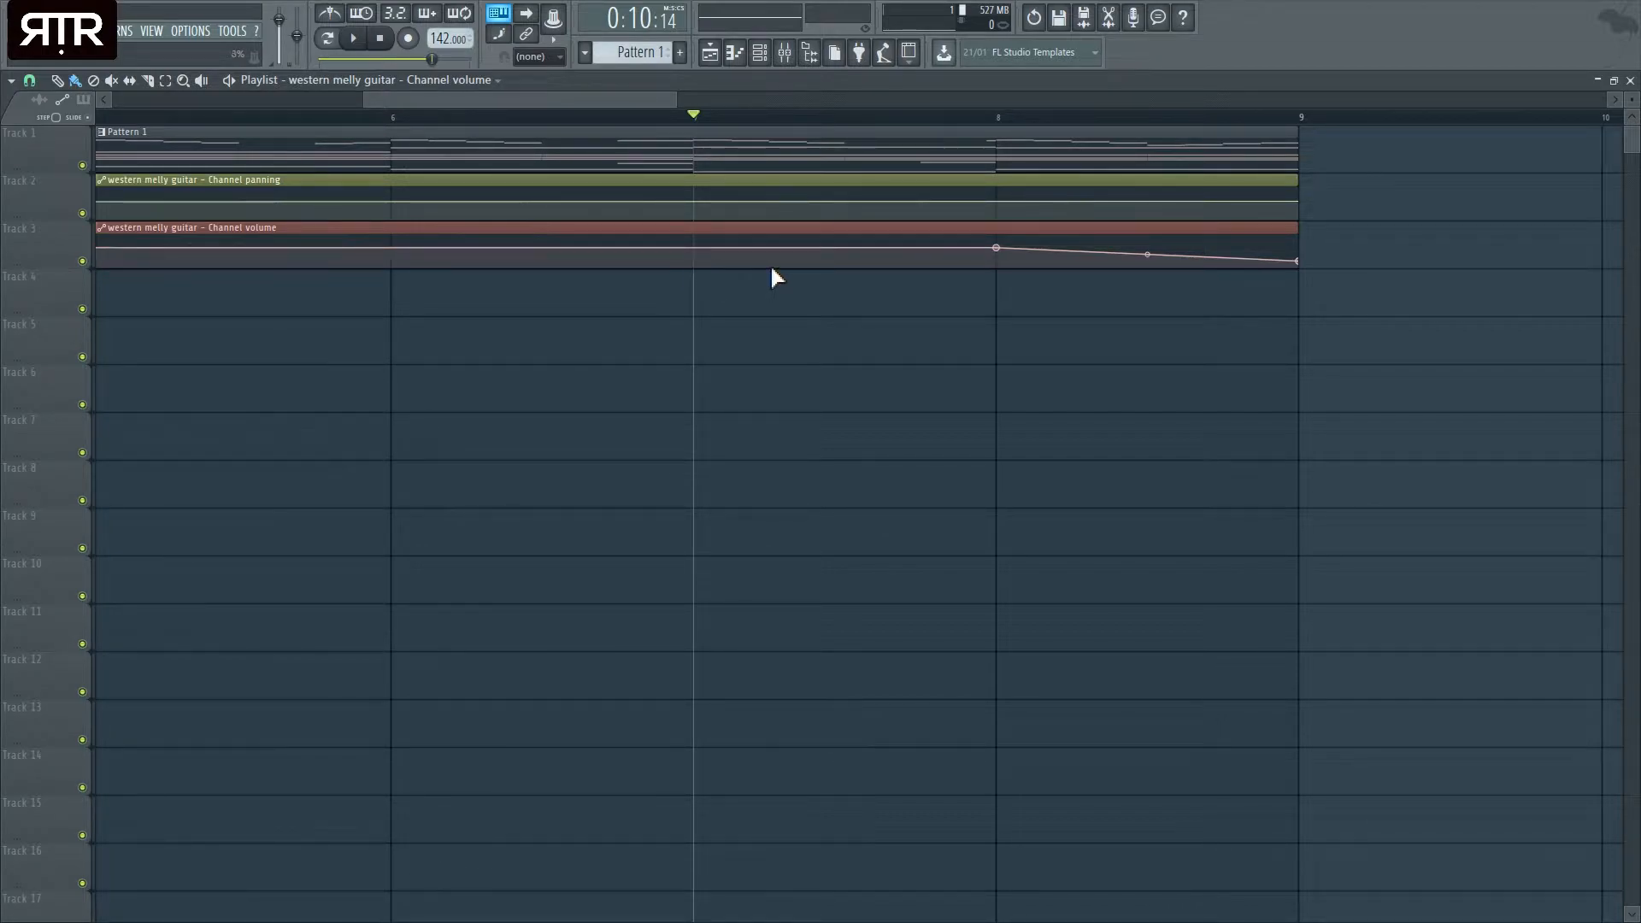
{"action": "key", "text": "ctrl+z"}
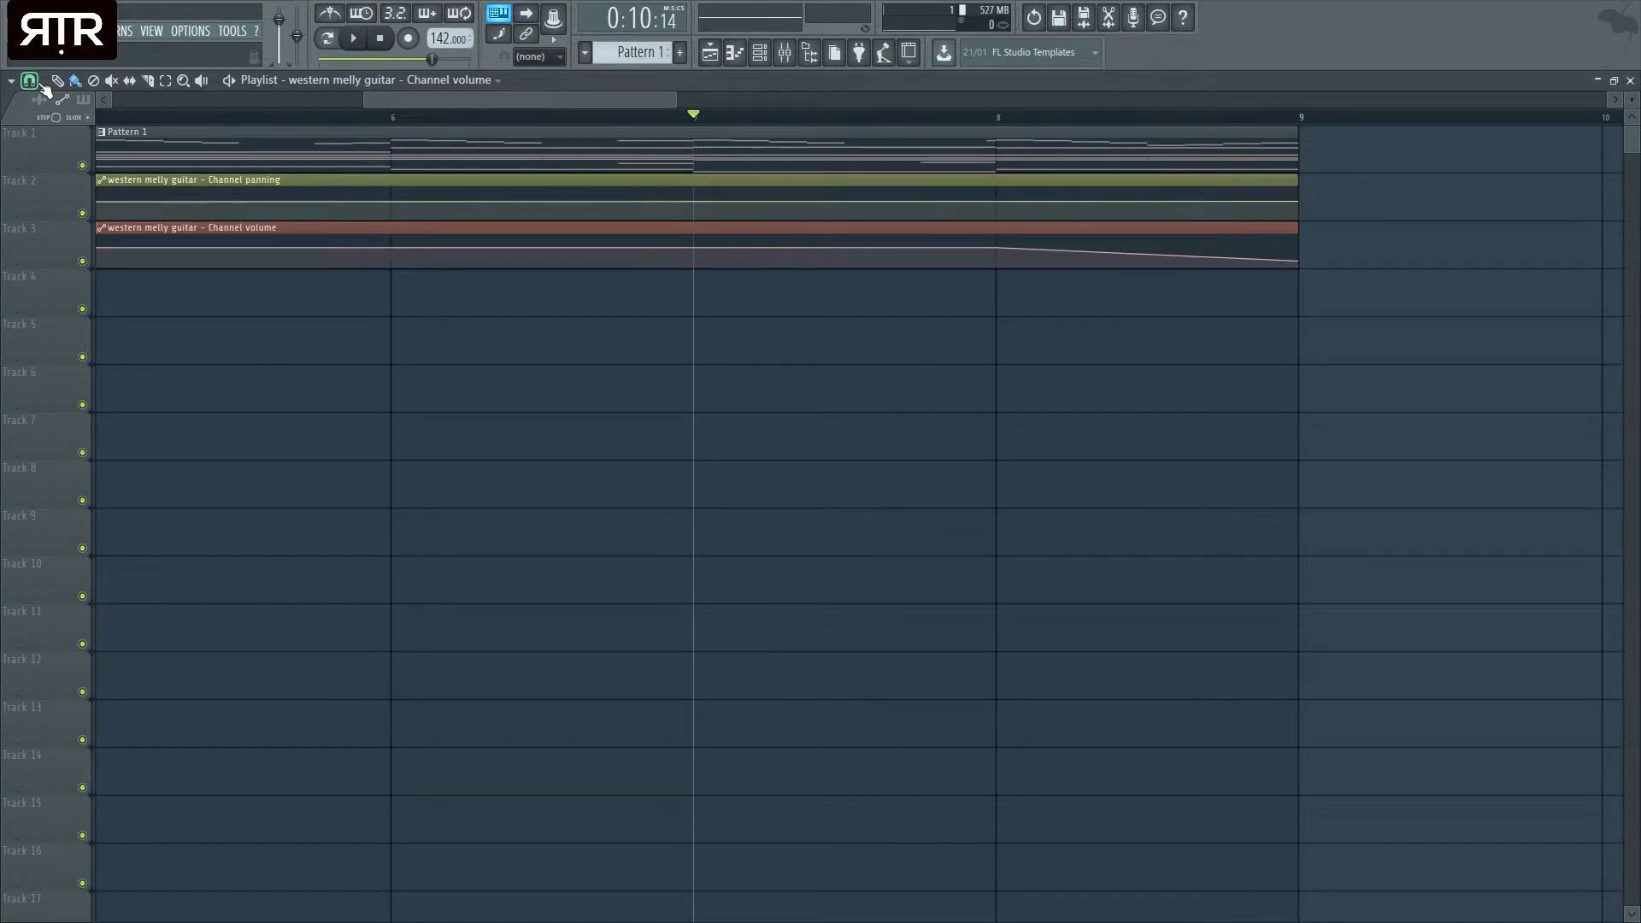
- Add points at bars 5 and 6 in the channel volume clip and raise the bar 6 point to its maximum
{"action": "scroll", "coordinate": [479, 253], "scroll_direction": "down", "scroll_amount": 4}
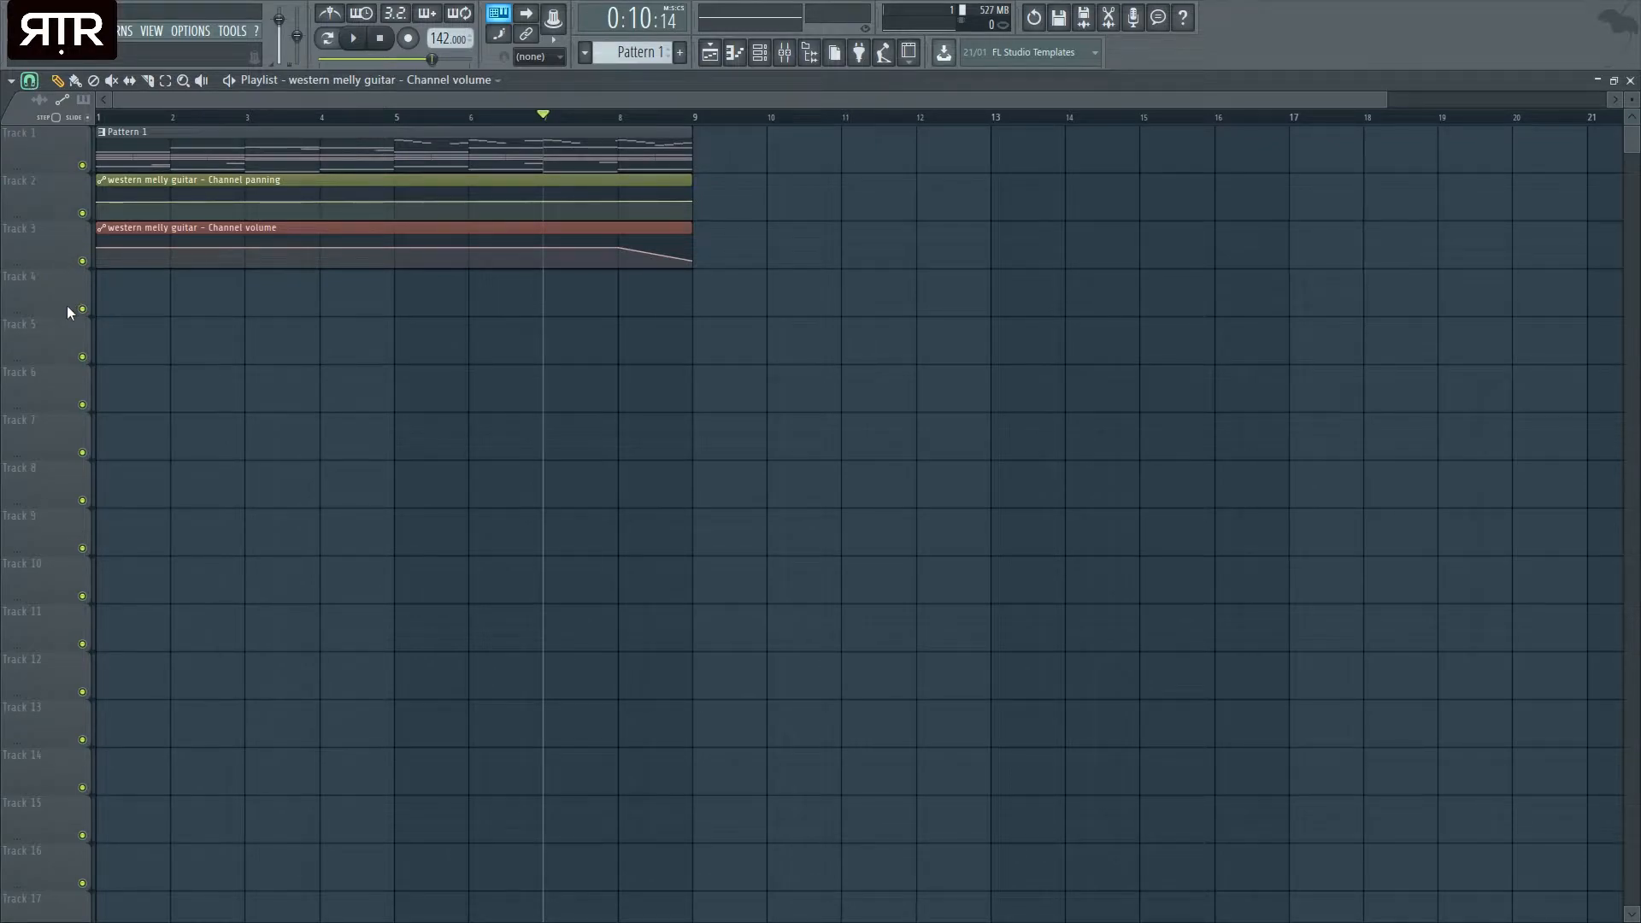
{"action": "scroll", "coordinate": [374, 286], "scroll_direction": "up", "scroll_amount": 2}
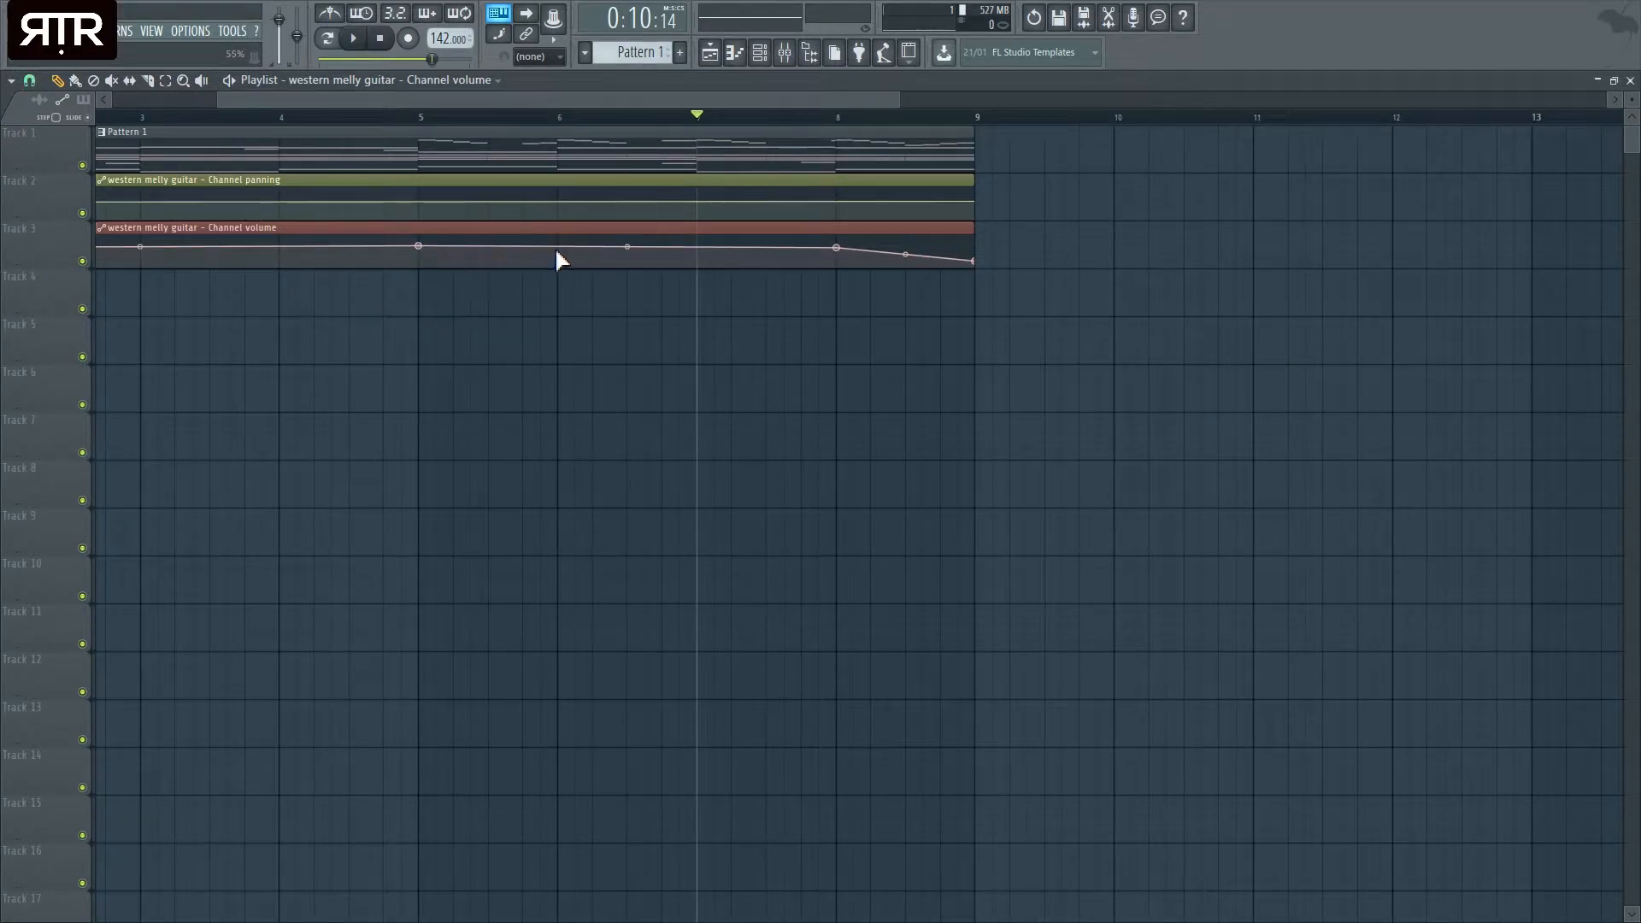
{"action": "left_click_drag", "start_coordinate": [557, 246], "coordinate": [563, 228]}
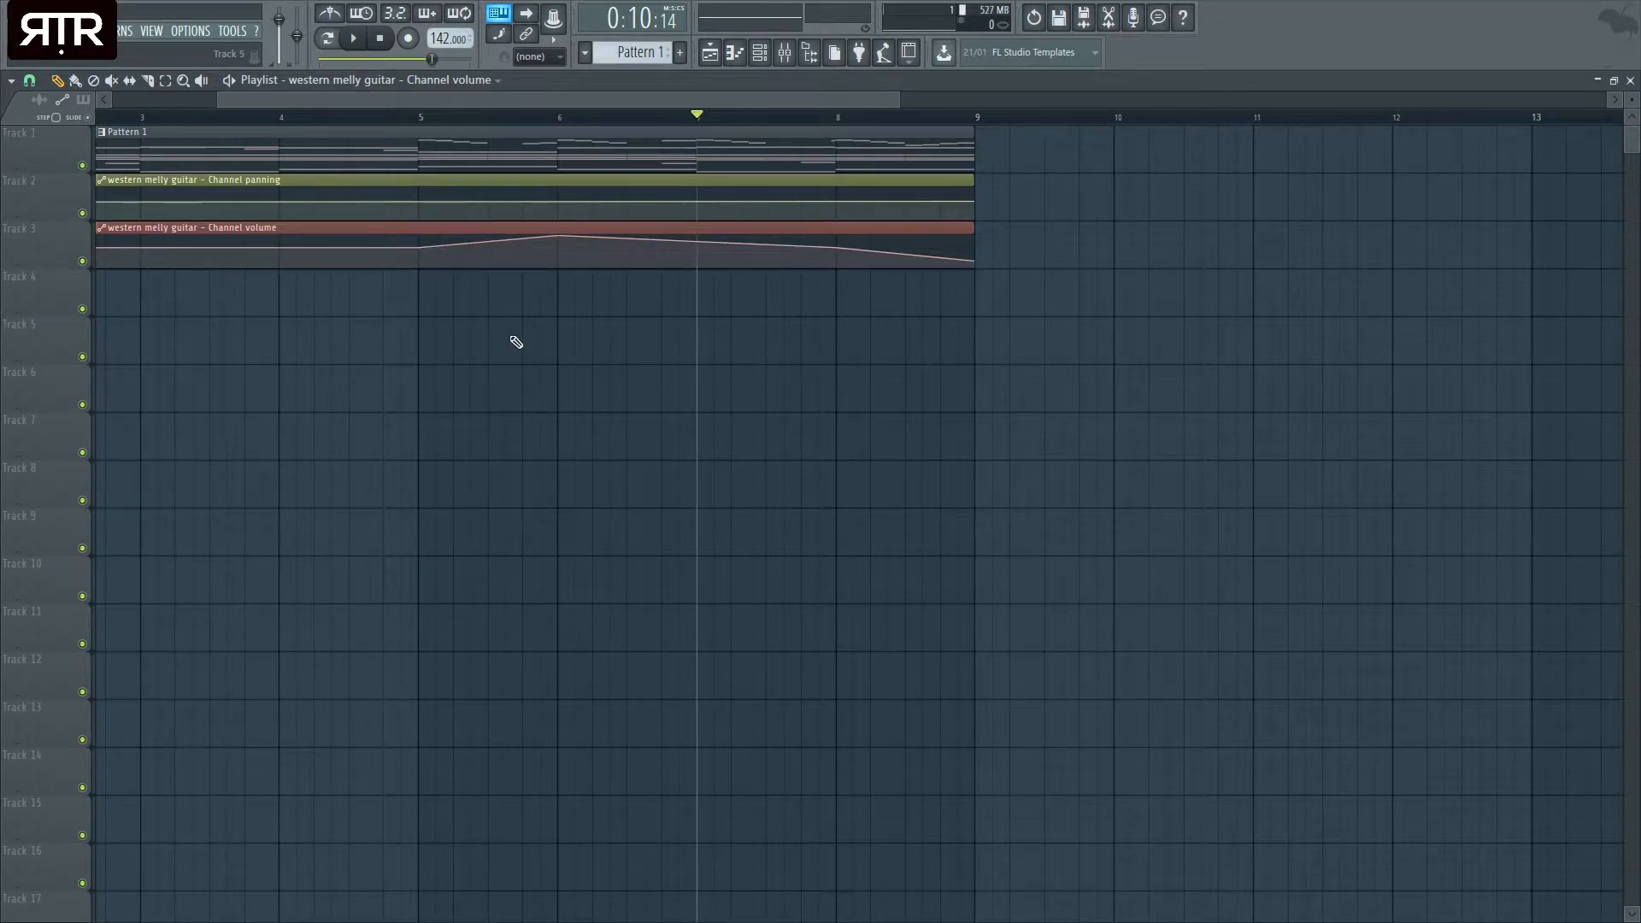
{"action": "scroll", "coordinate": [491, 404], "scroll_direction": "down", "scroll_amount": 2}
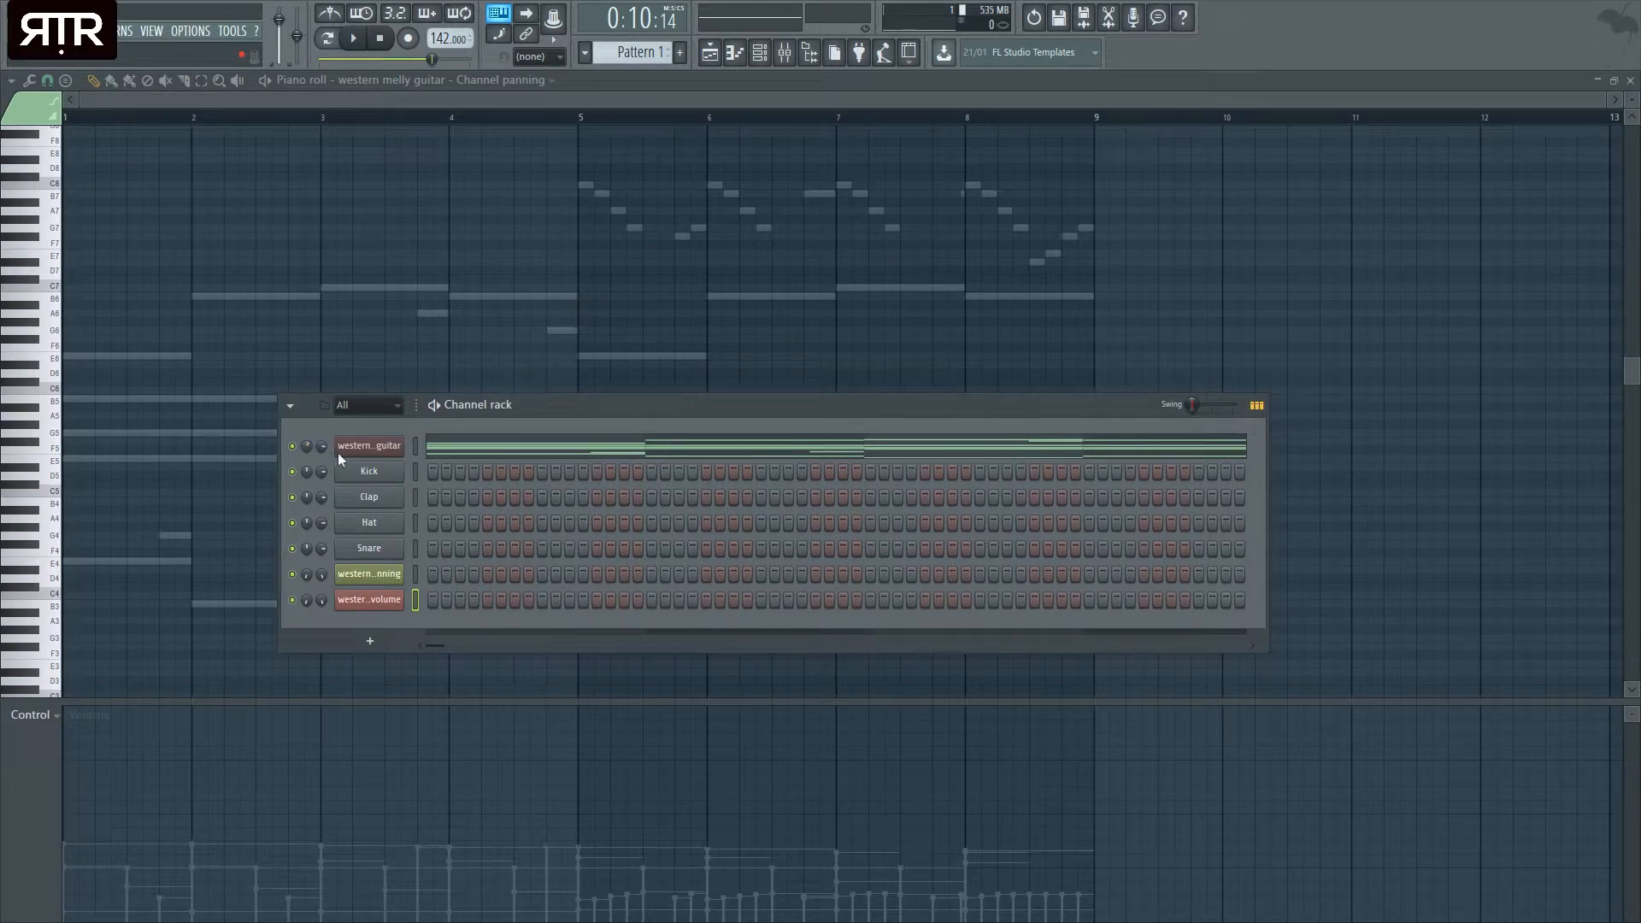
- Return to the playlist and play the arrangement from bar 5 to hear the volume rise and fall
{"action": "left_click", "coordinate": [717, 52]}
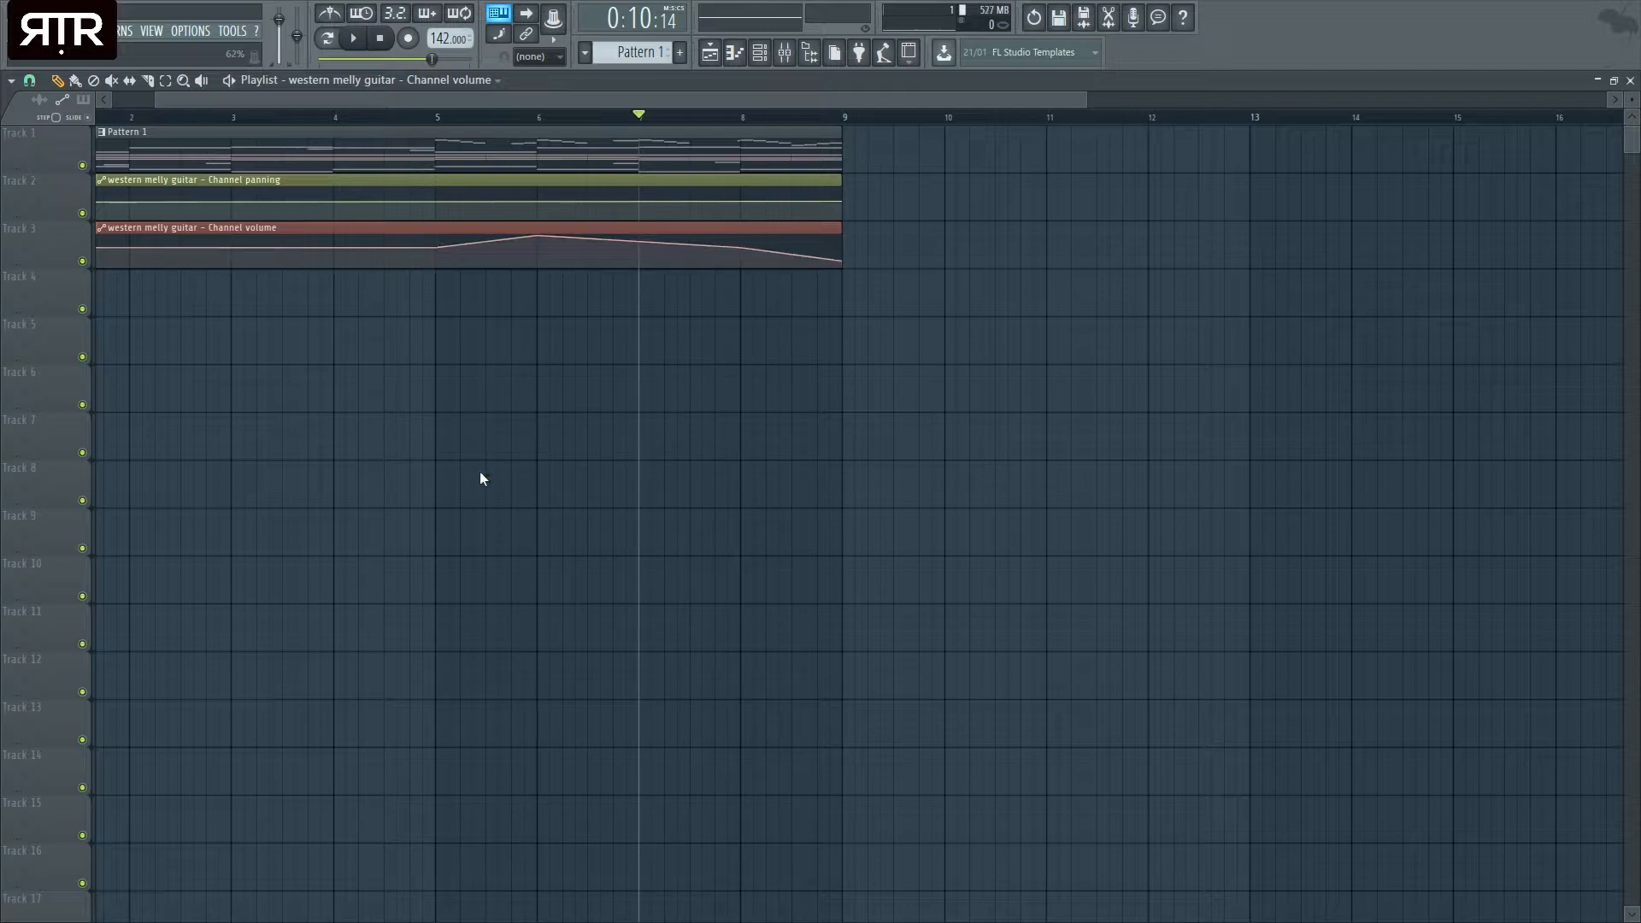
{"action": "left_click", "coordinate": [436, 121]}
{"action": "key", "text": "space"}
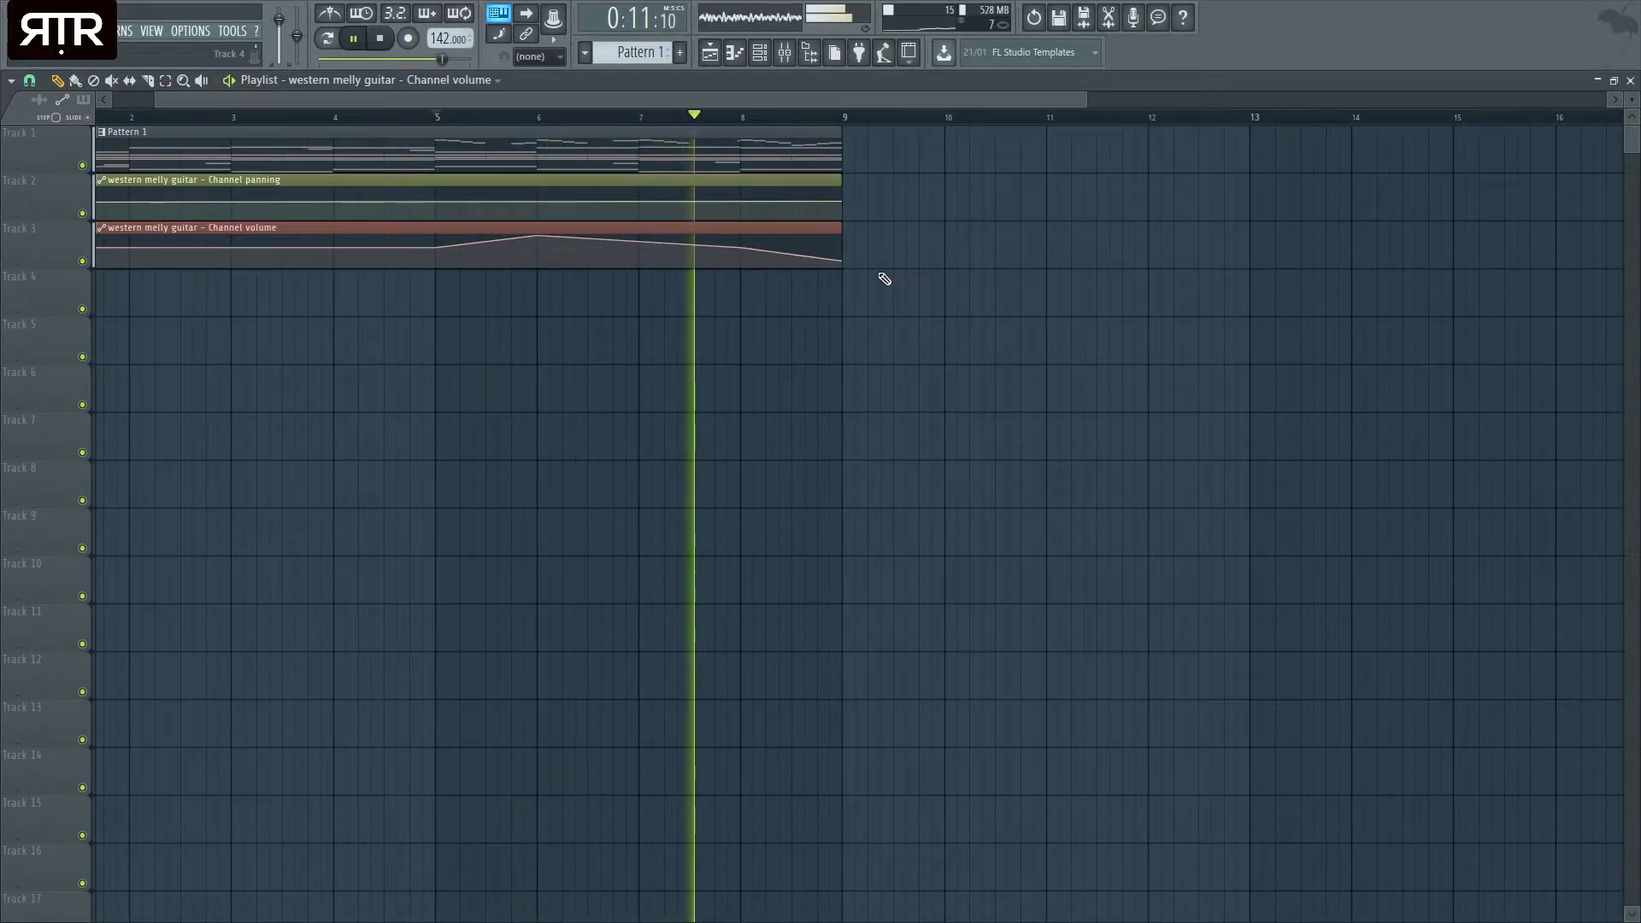
{"action": "key", "text": "space"}
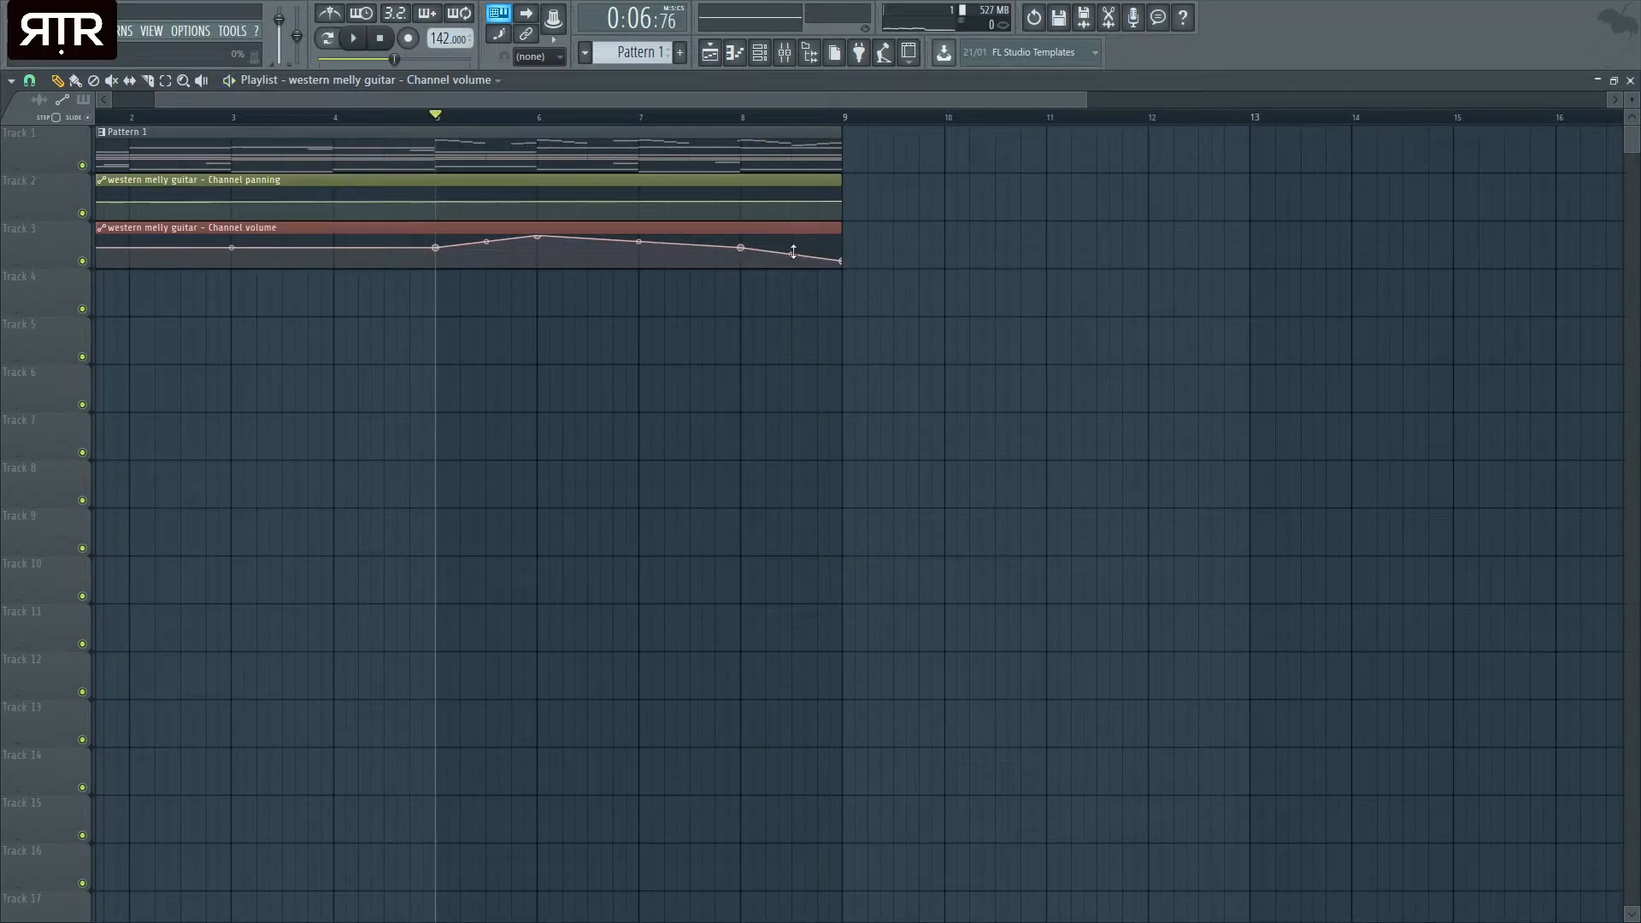
- Try bending the volume segment between bars 8 and 9, and lower its bar 9 end point to the minimum
{"action": "left_click_drag", "start_coordinate": [787, 254], "coordinate": [787, 235]}
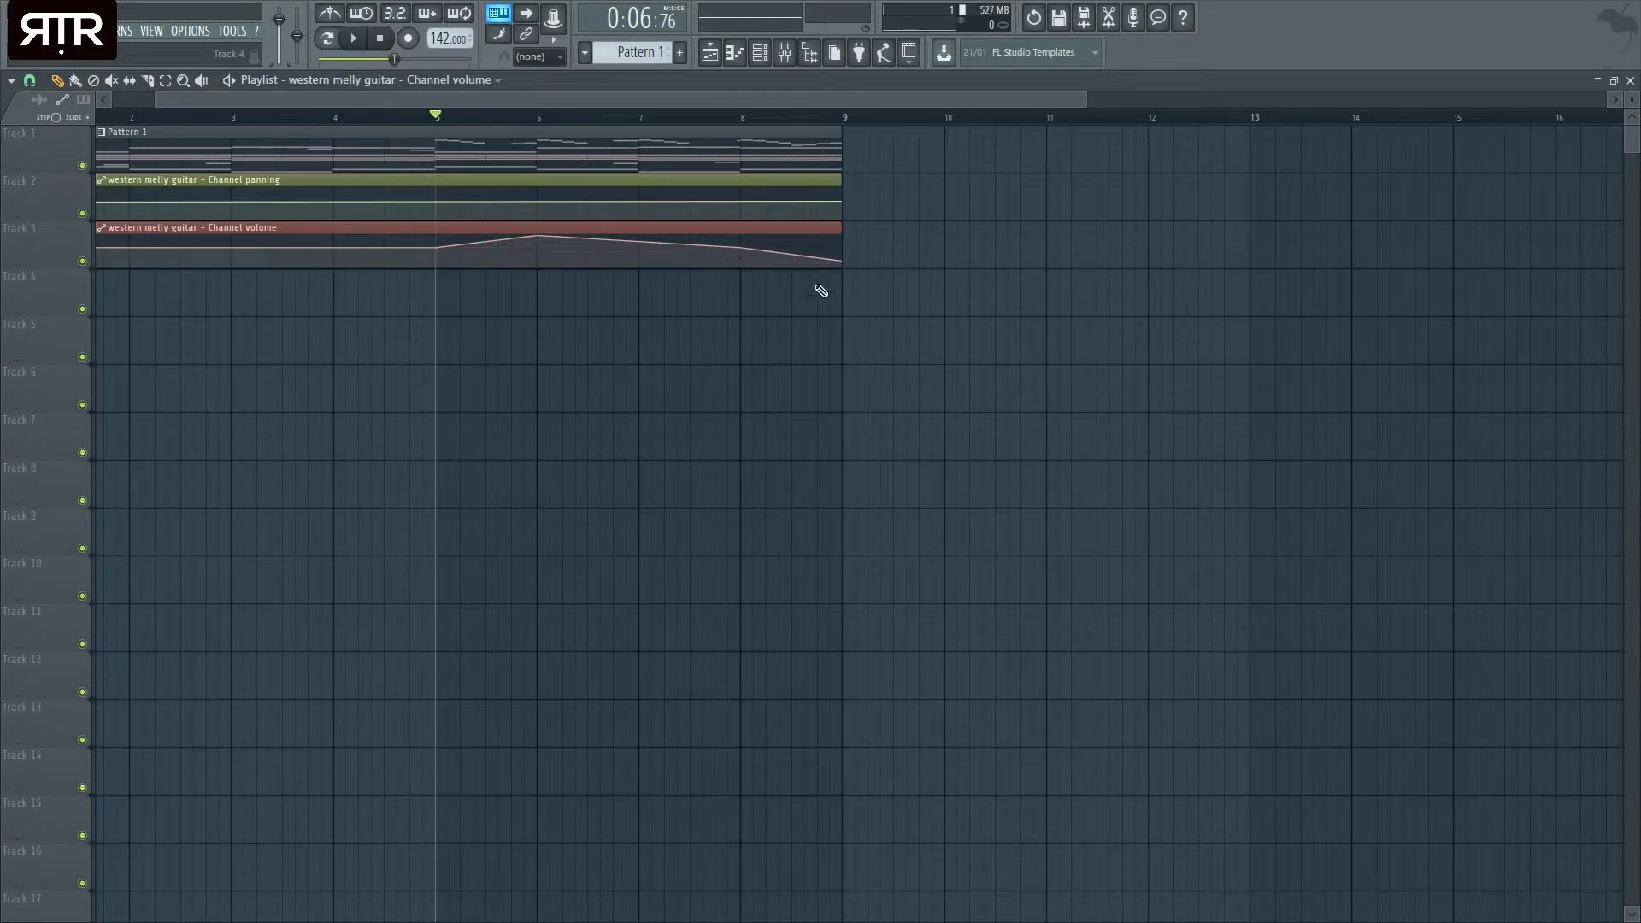
{"action": "left_click_drag", "start_coordinate": [852, 261], "coordinate": [846, 271]}
{"action": "left_click_drag", "start_coordinate": [794, 257], "coordinate": [846, 270]}
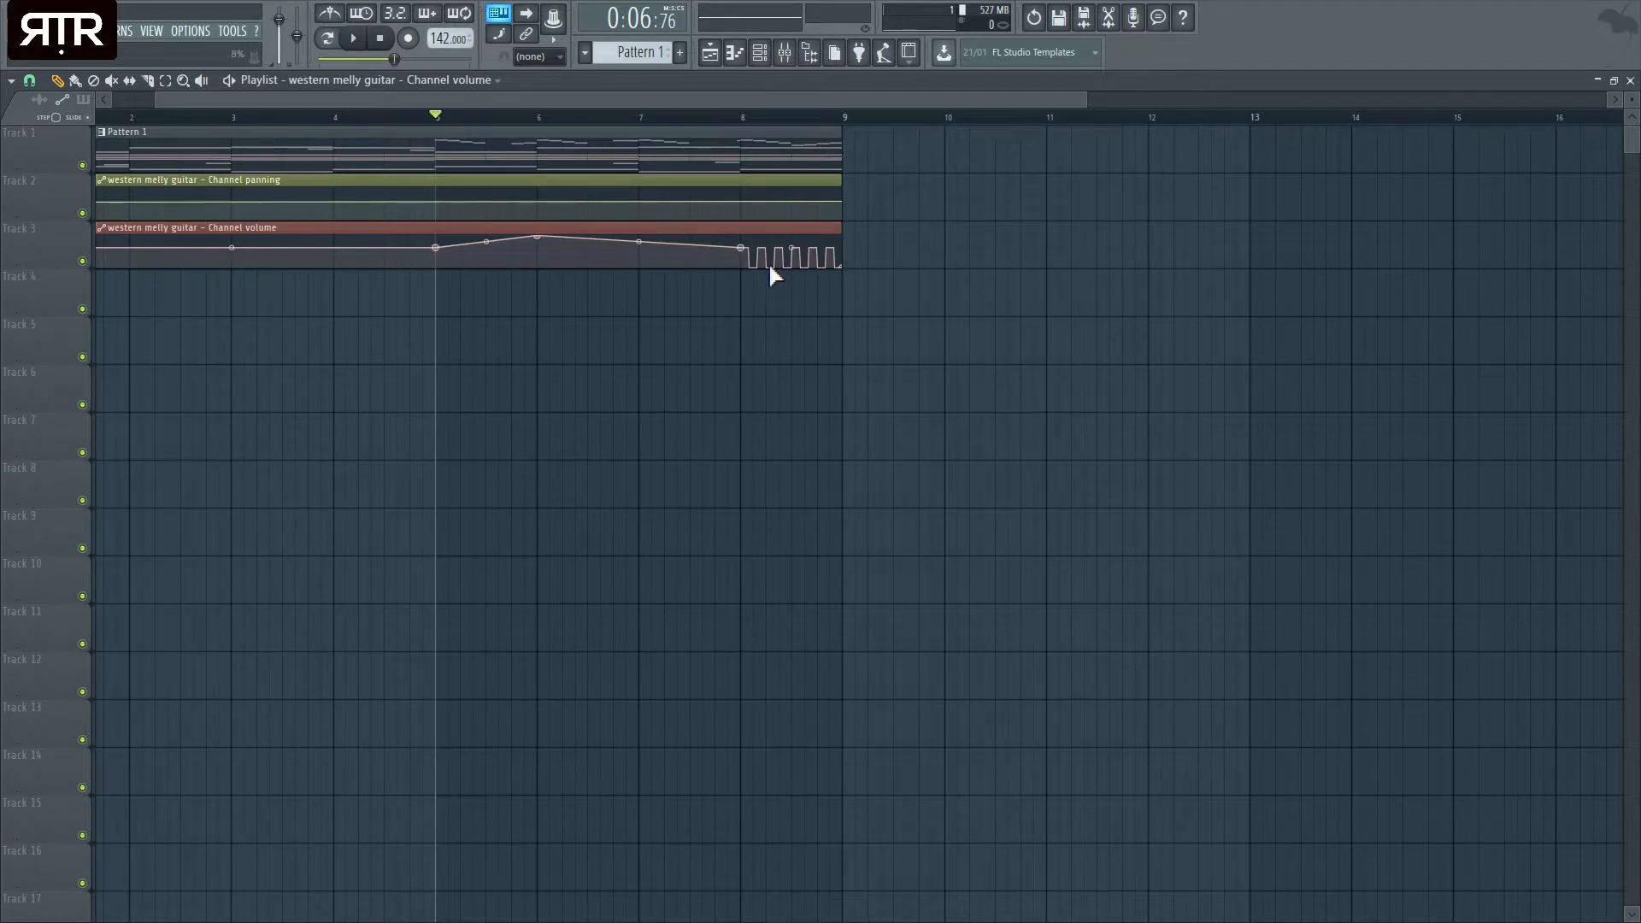
- Try a square pulse shape on the volume segment between bars 8 and 9, adjusting it and listening from bar 8
{"action": "left_click", "coordinate": [742, 117]}
{"action": "key", "text": "space"}
{"action": "key", "text": "space"}
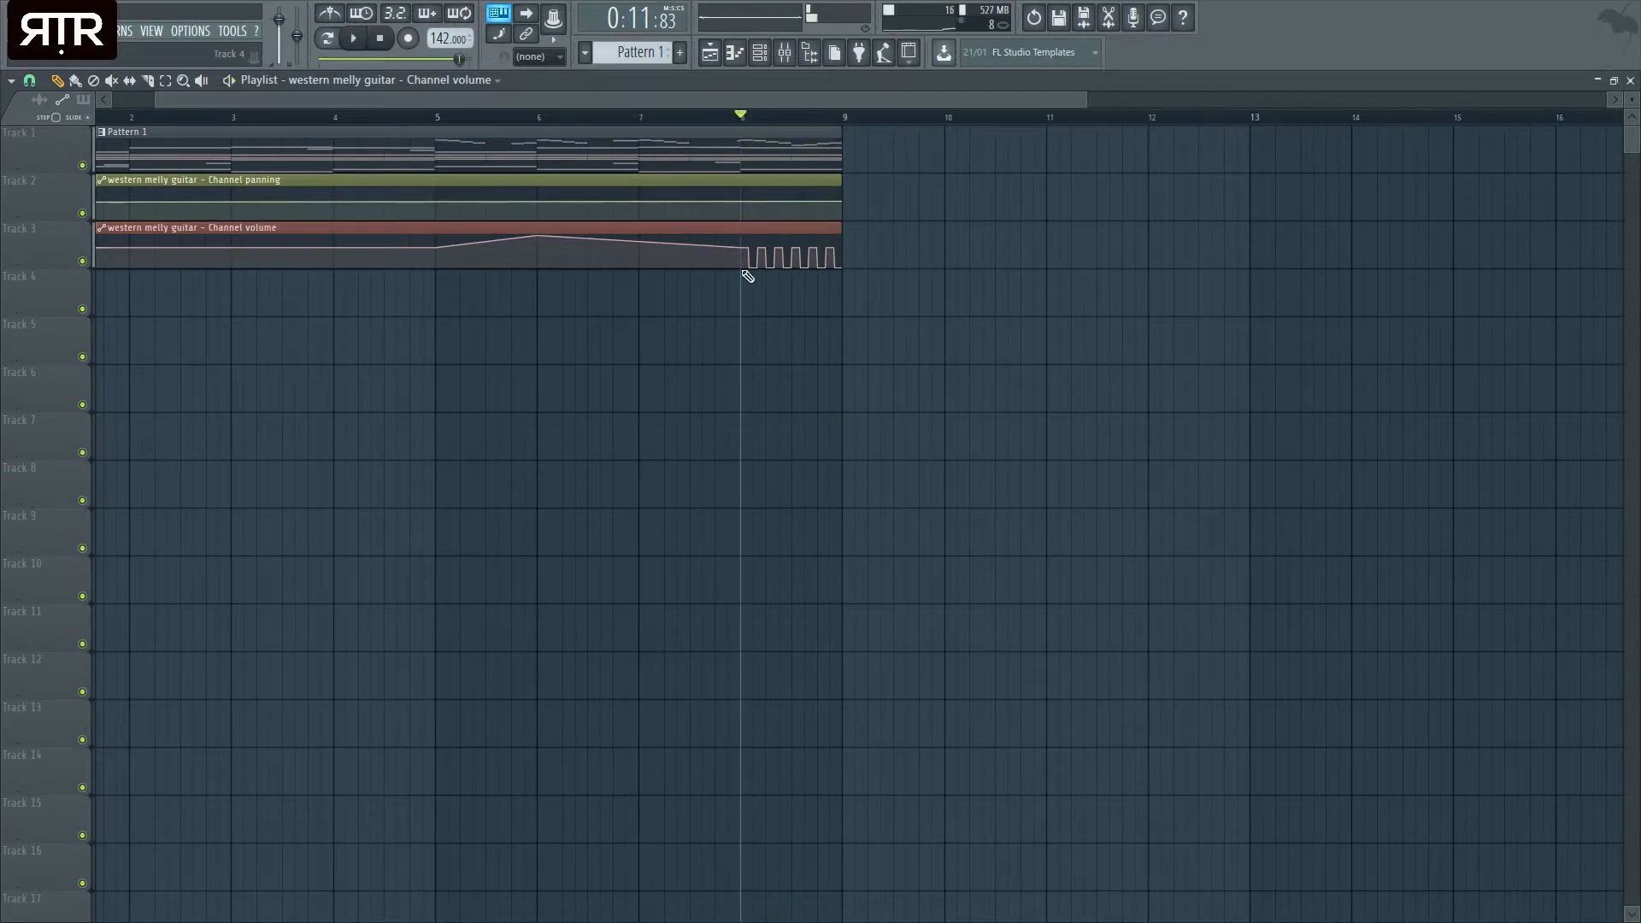
{"action": "mouse_move", "coordinate": [790, 248]}
{"action": "left_mouse_down"}
{"action": "mouse_move", "coordinate": [790, 263]}
{"action": "mouse_move", "coordinate": [791, 223]}
{"action": "mouse_move", "coordinate": [793, 252]}
{"action": "left_mouse_up"}
{"action": "key", "text": "space"}
{"action": "key", "text": "space"}
{"action": "key", "text": "space"}
{"action": "key", "text": "space"}
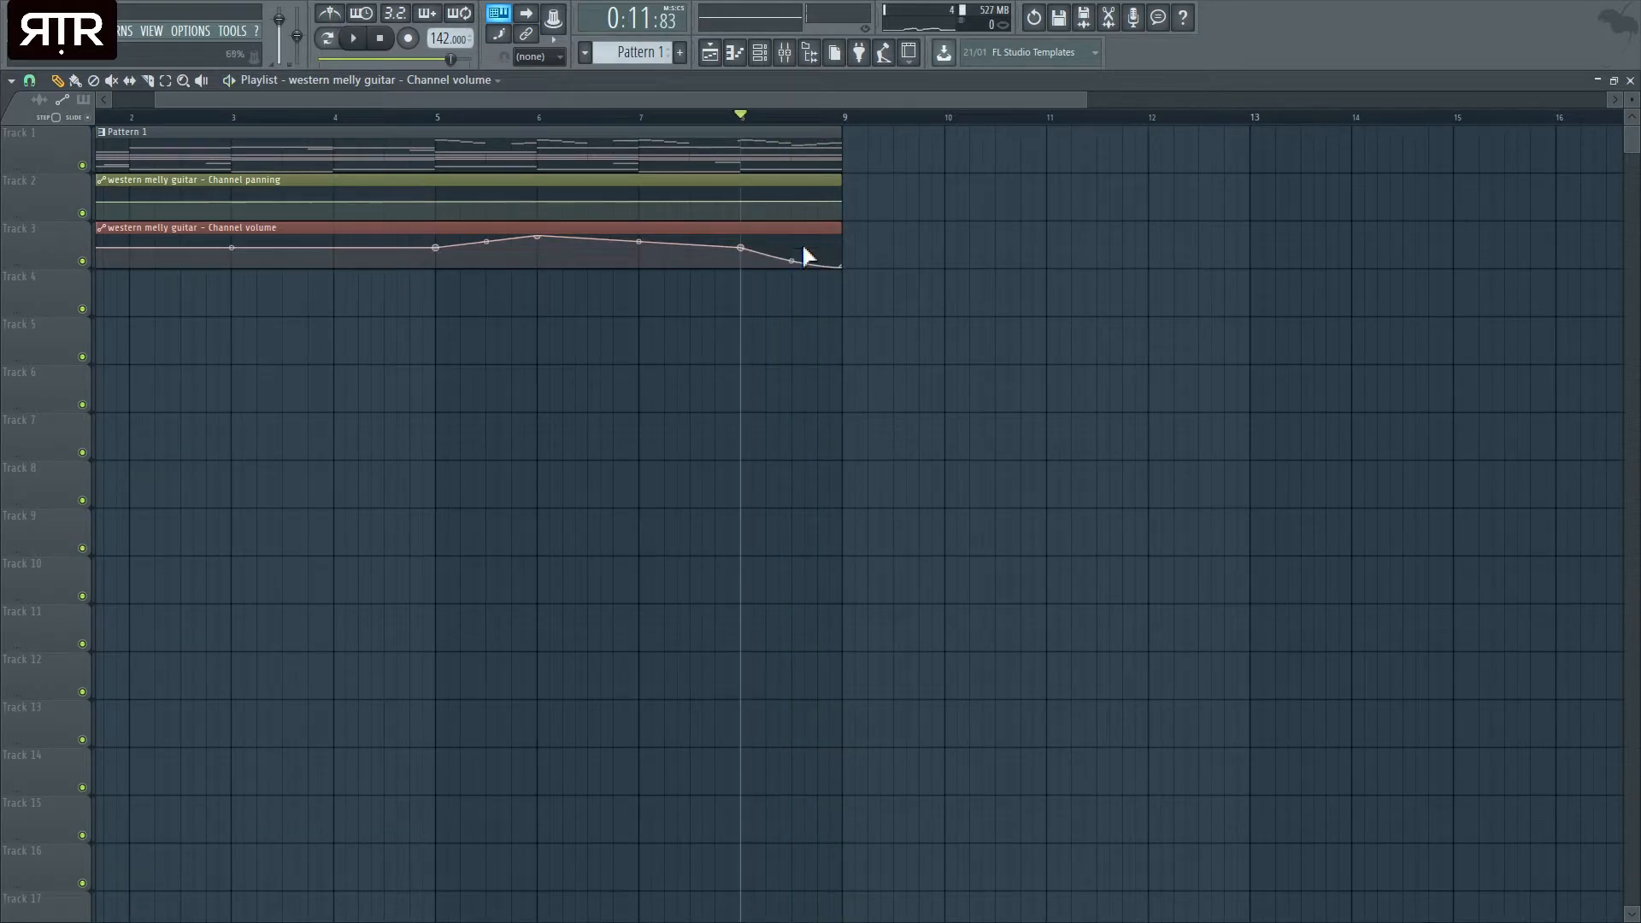
- Try smooth curve shapes on the bar 8 to 9 volume segment, listen from bar 8, and reset it to a straight line
{"action": "left_click_drag", "start_coordinate": [791, 260], "coordinate": [791, 256]}
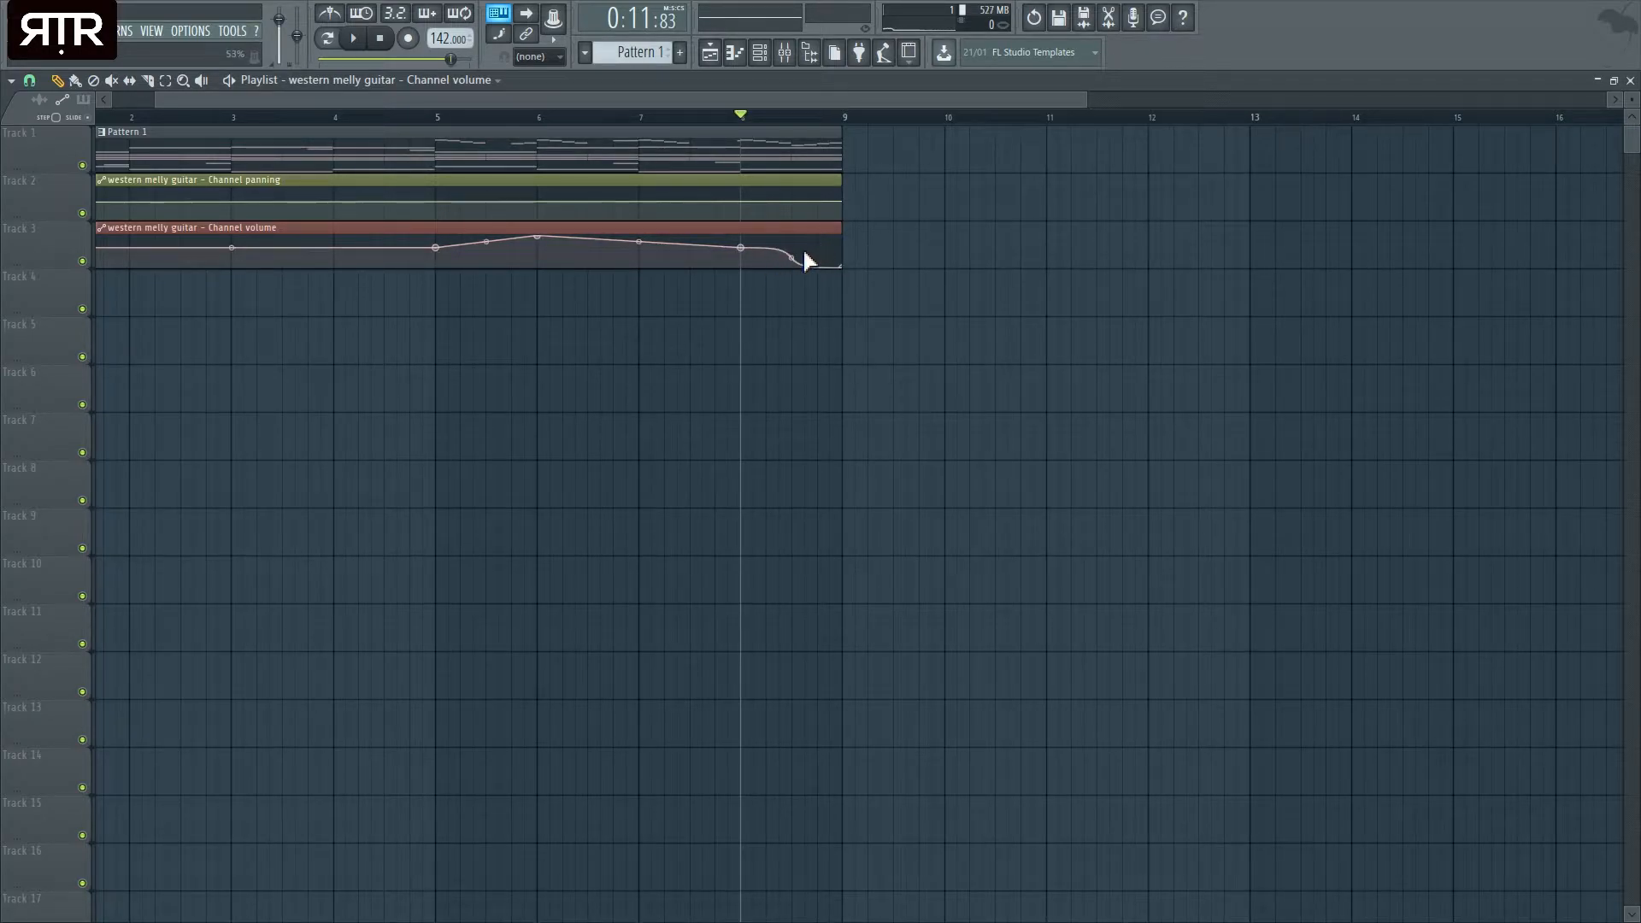
{"action": "mouse_move", "coordinate": [791, 258]}
{"action": "left_mouse_down"}
{"action": "mouse_move", "coordinate": [792, 284]}
{"action": "mouse_move", "coordinate": [793, 249]}
{"action": "left_mouse_up"}
{"action": "key", "text": "space"}
{"action": "key", "text": "space"}
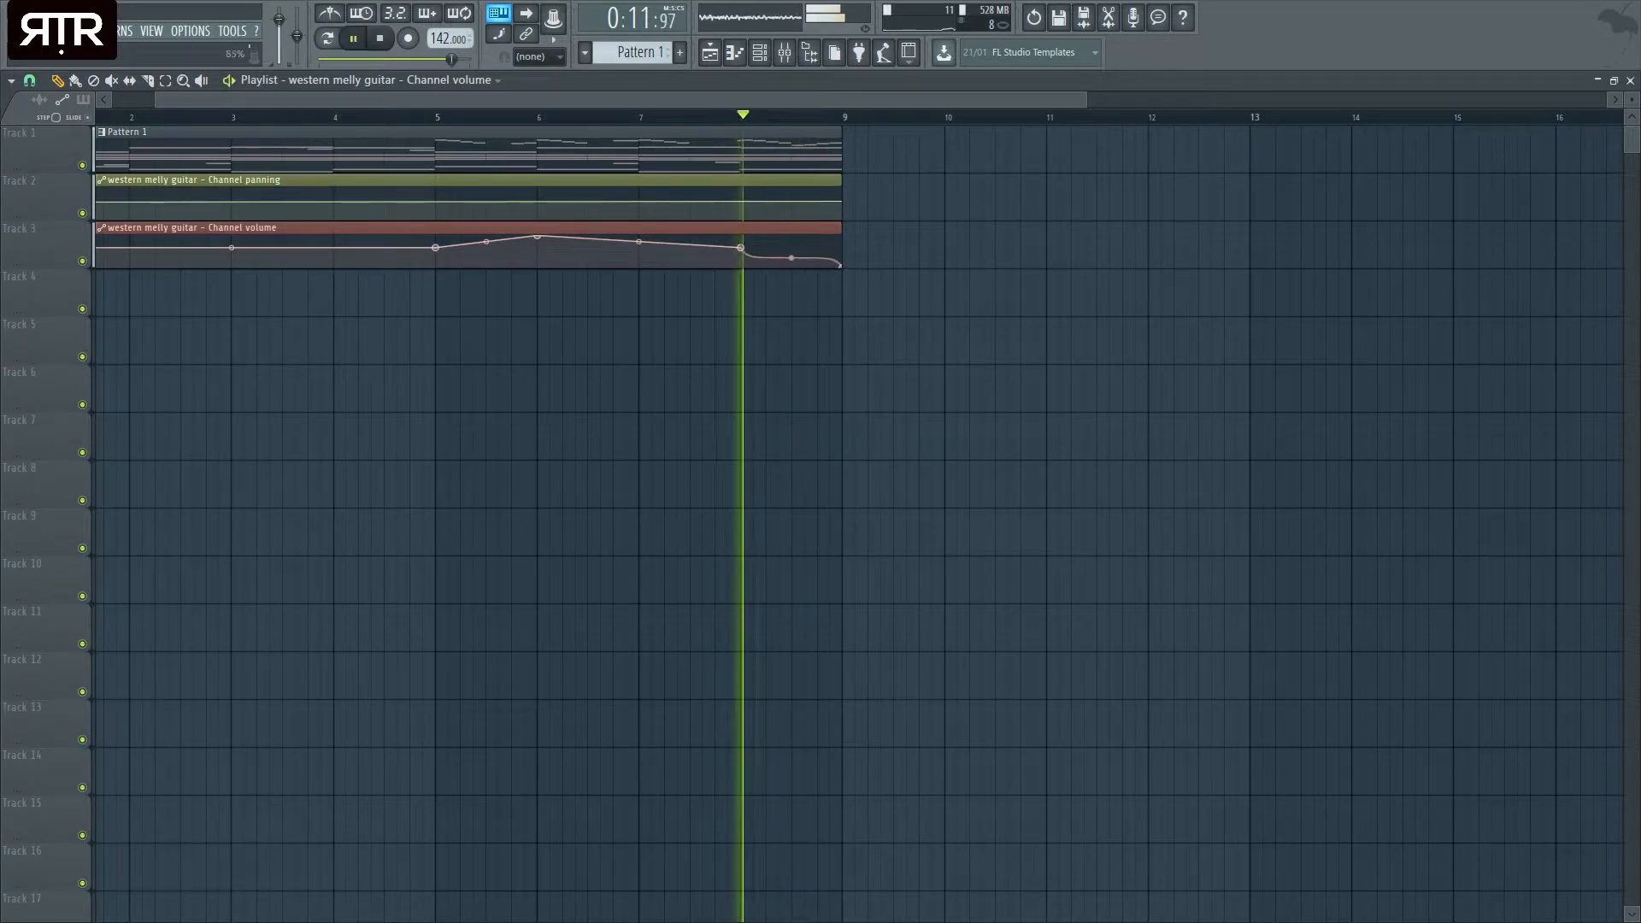
{"action": "key", "text": "space"}
{"action": "right_click", "coordinate": [791, 258]}
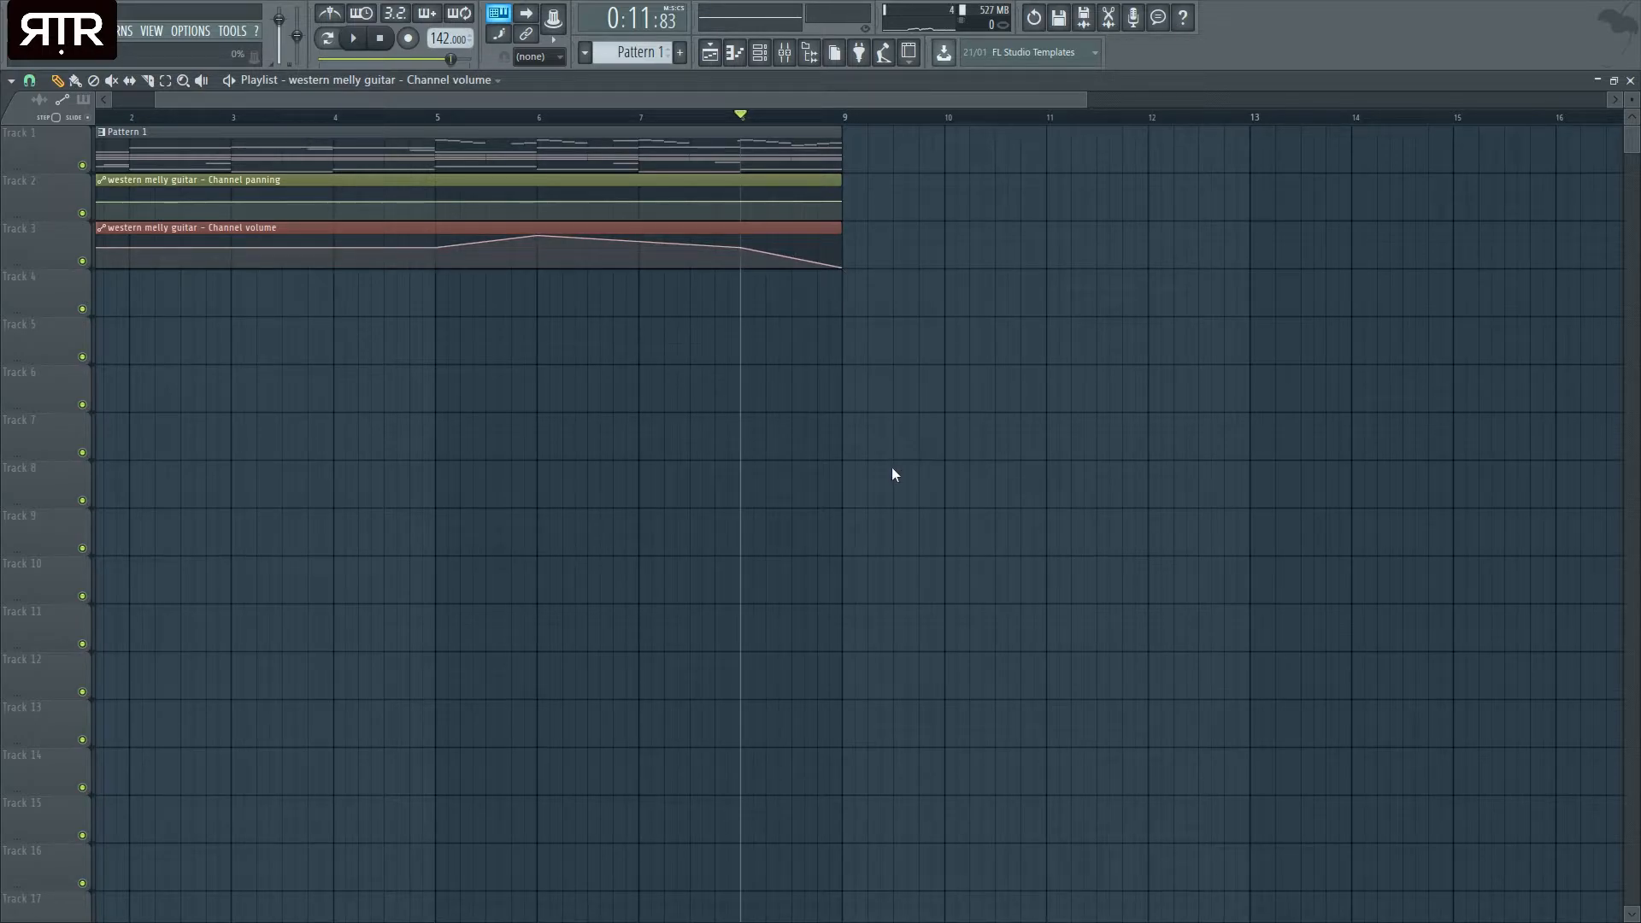
- Try a stepped shape on the volume segments between bars 8 and 9 and bars 6 and 8, and listen from bar 6
{"action": "left_click_drag", "start_coordinate": [792, 258], "coordinate": [792, 230]}
{"action": "key", "text": "space"}
{"action": "key", "text": "space"}
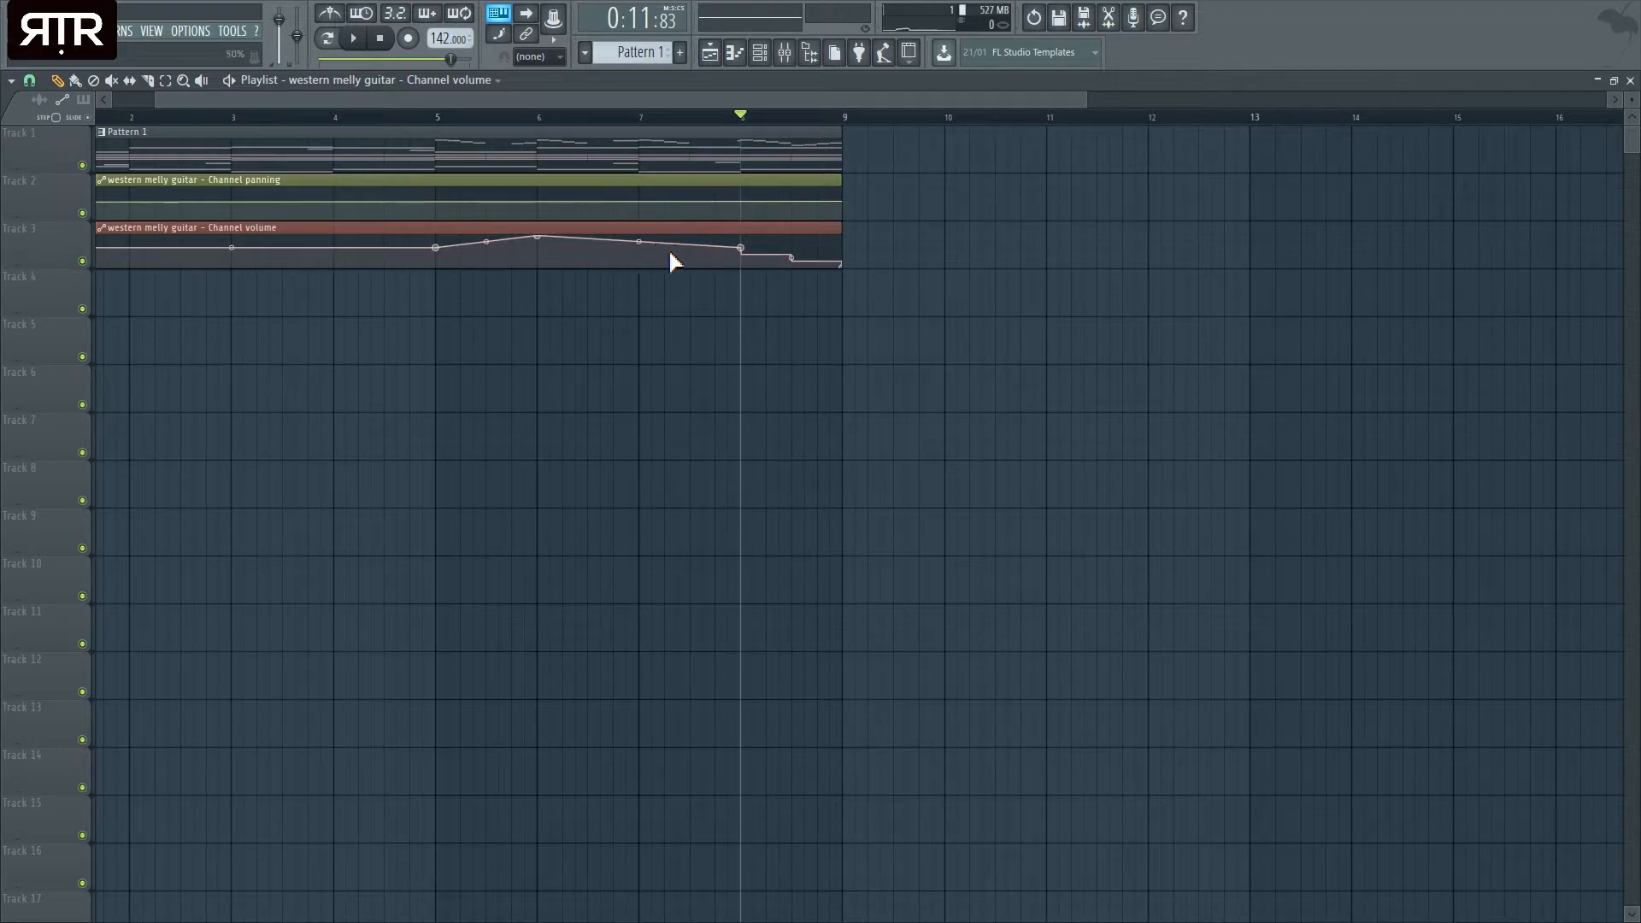
{"action": "left_click_drag", "start_coordinate": [638, 242], "coordinate": [638, 197]}
{"action": "left_click", "coordinate": [538, 120]}
{"action": "key", "text": "space"}
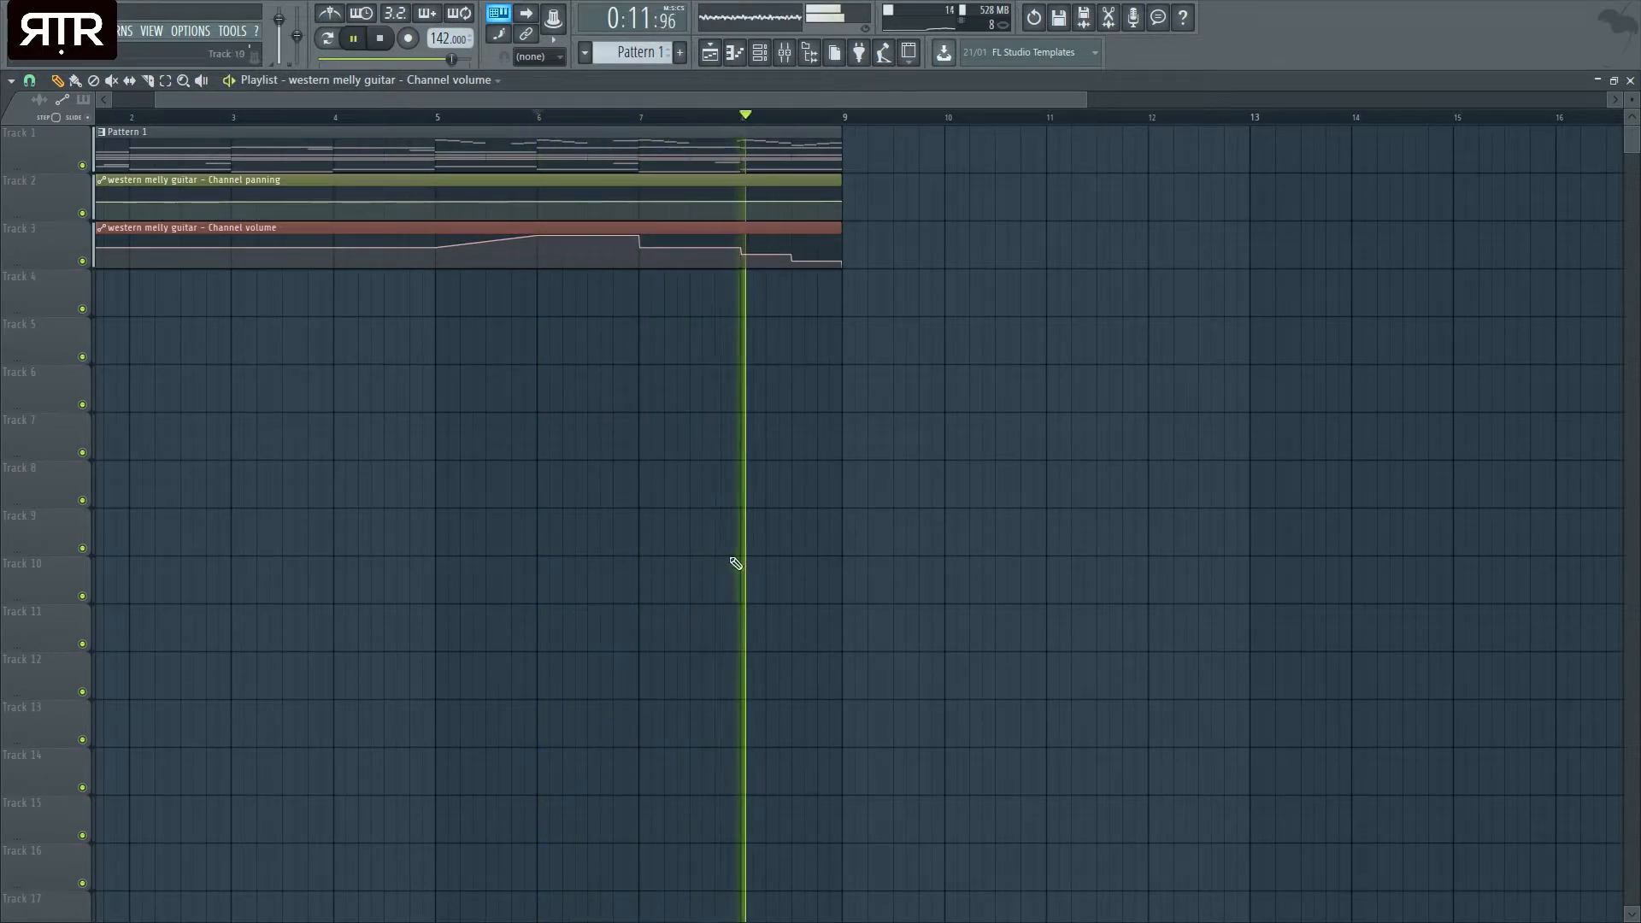
{"action": "key", "text": "space"}
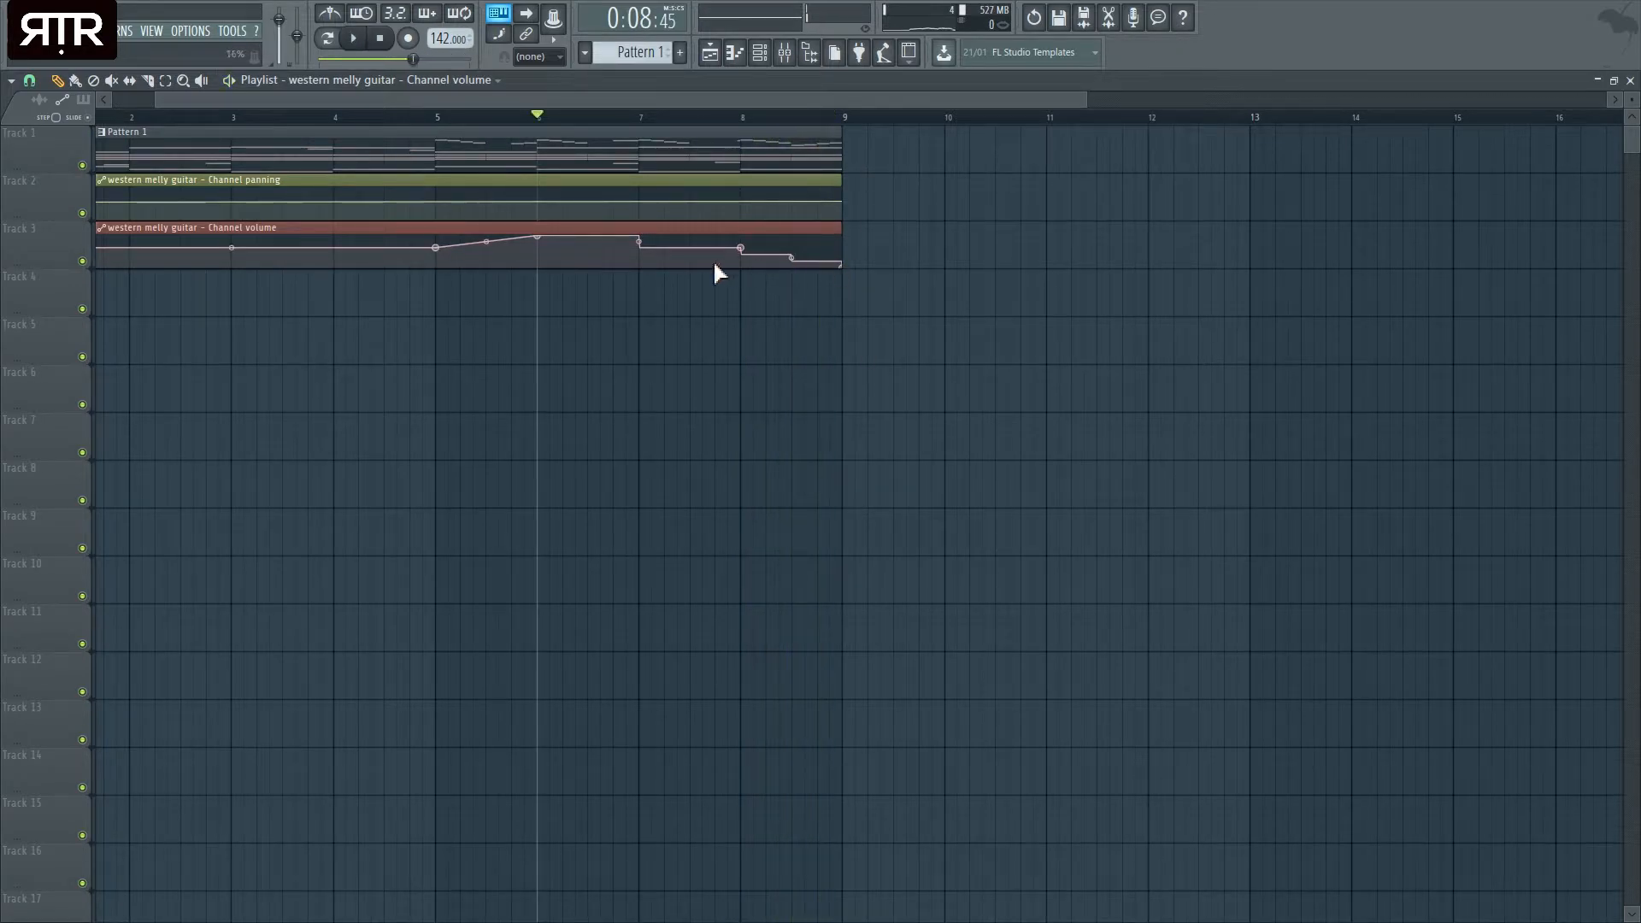
- Delete the volume point at bar 8 and level the bar 6 and bar 9 points with the bar 5 point
{"action": "left_click_drag", "start_coordinate": [538, 235], "coordinate": [542, 251]}
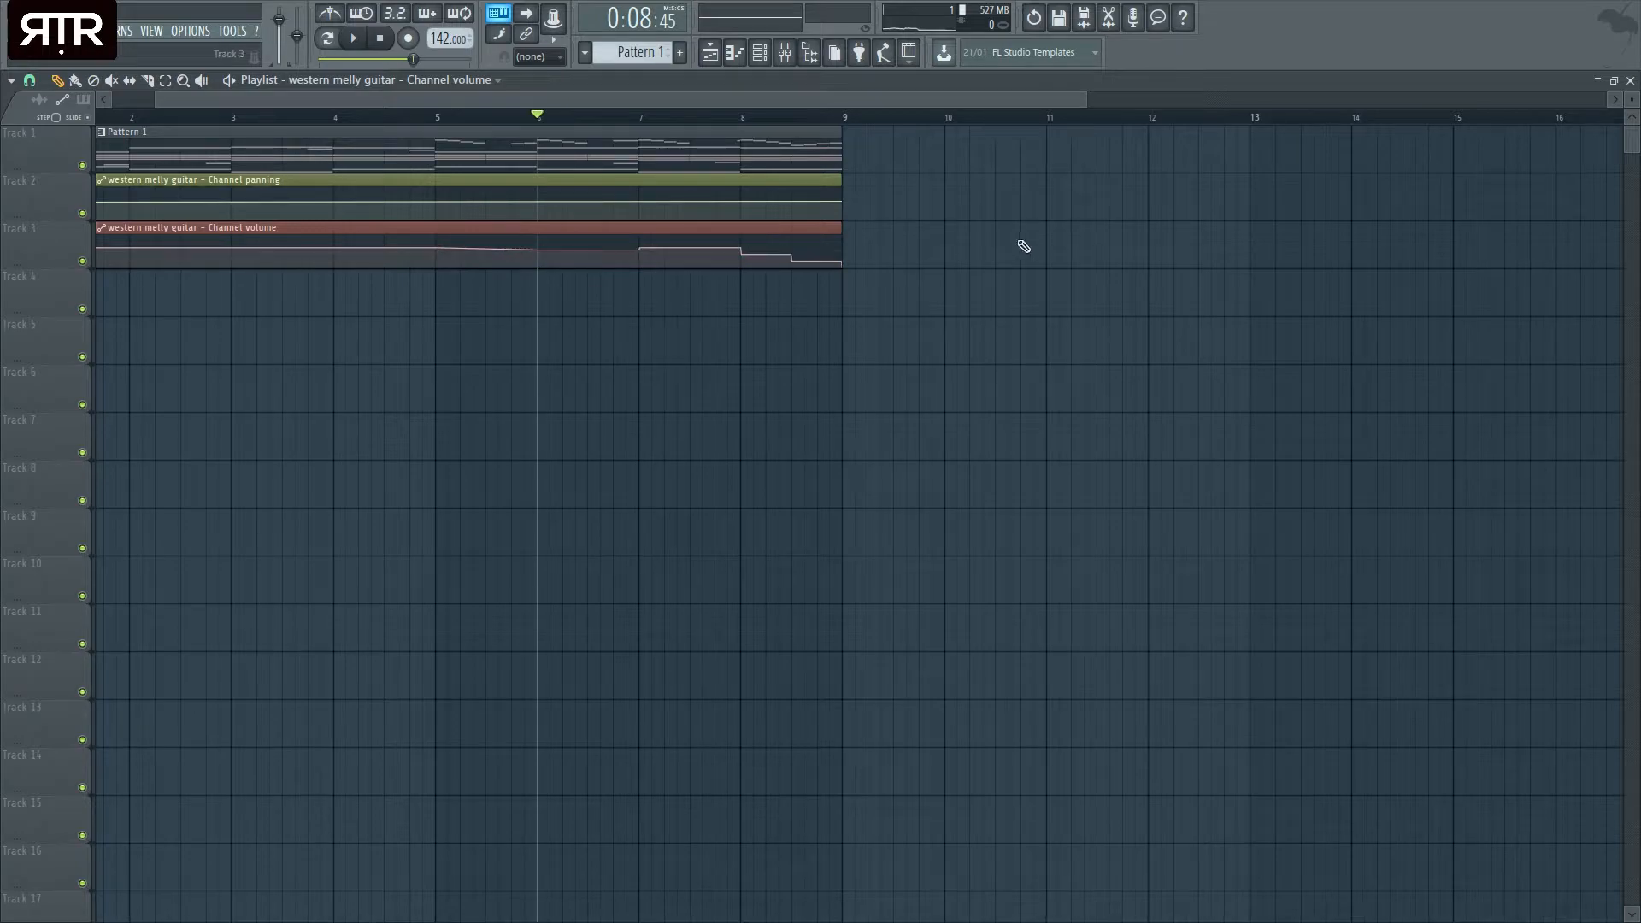
{"action": "right_click", "coordinate": [741, 248]}
{"action": "left_click", "coordinate": [766, 270]}
{"action": "right_click", "coordinate": [688, 254]}
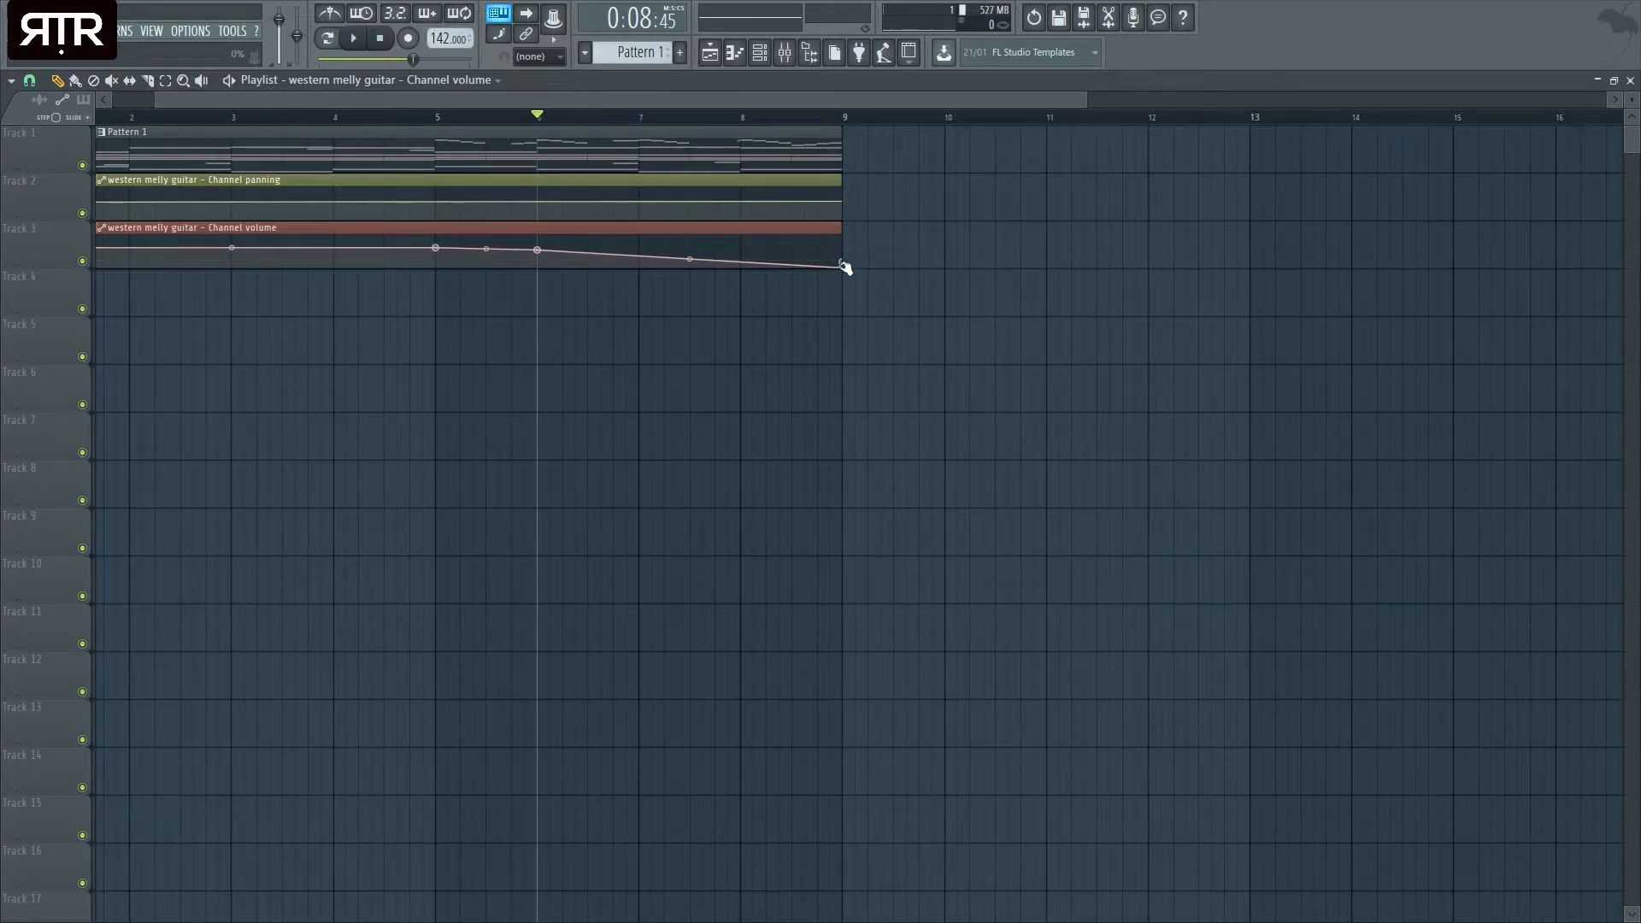
{"action": "key", "text": "ctrl+z"}
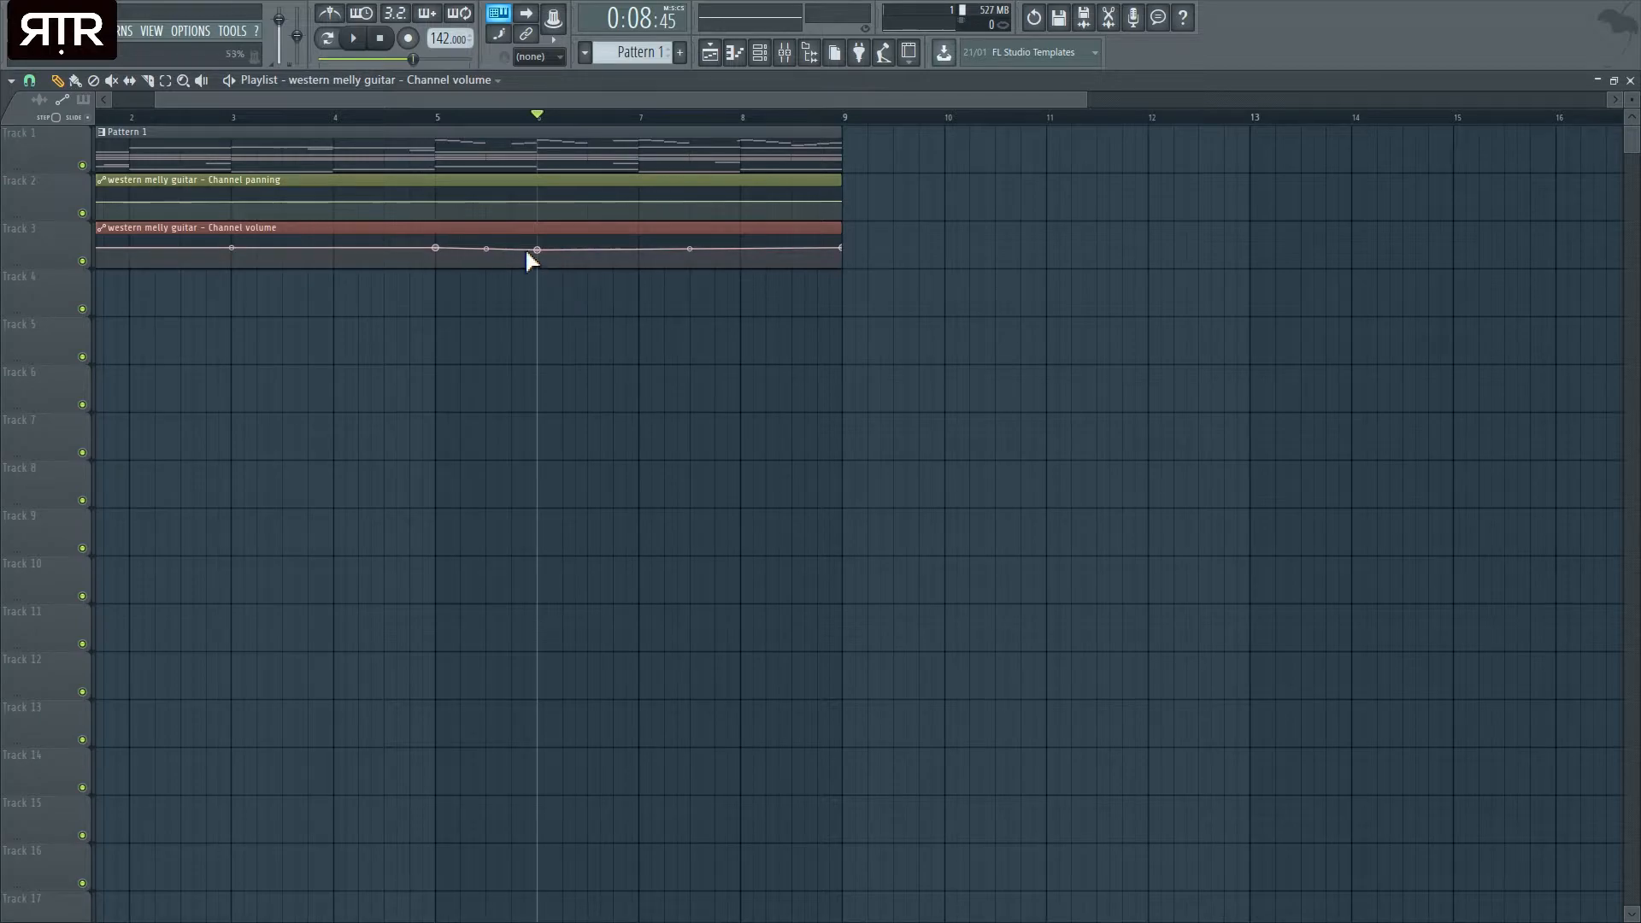
{"action": "key", "text": "ctrl+z"}
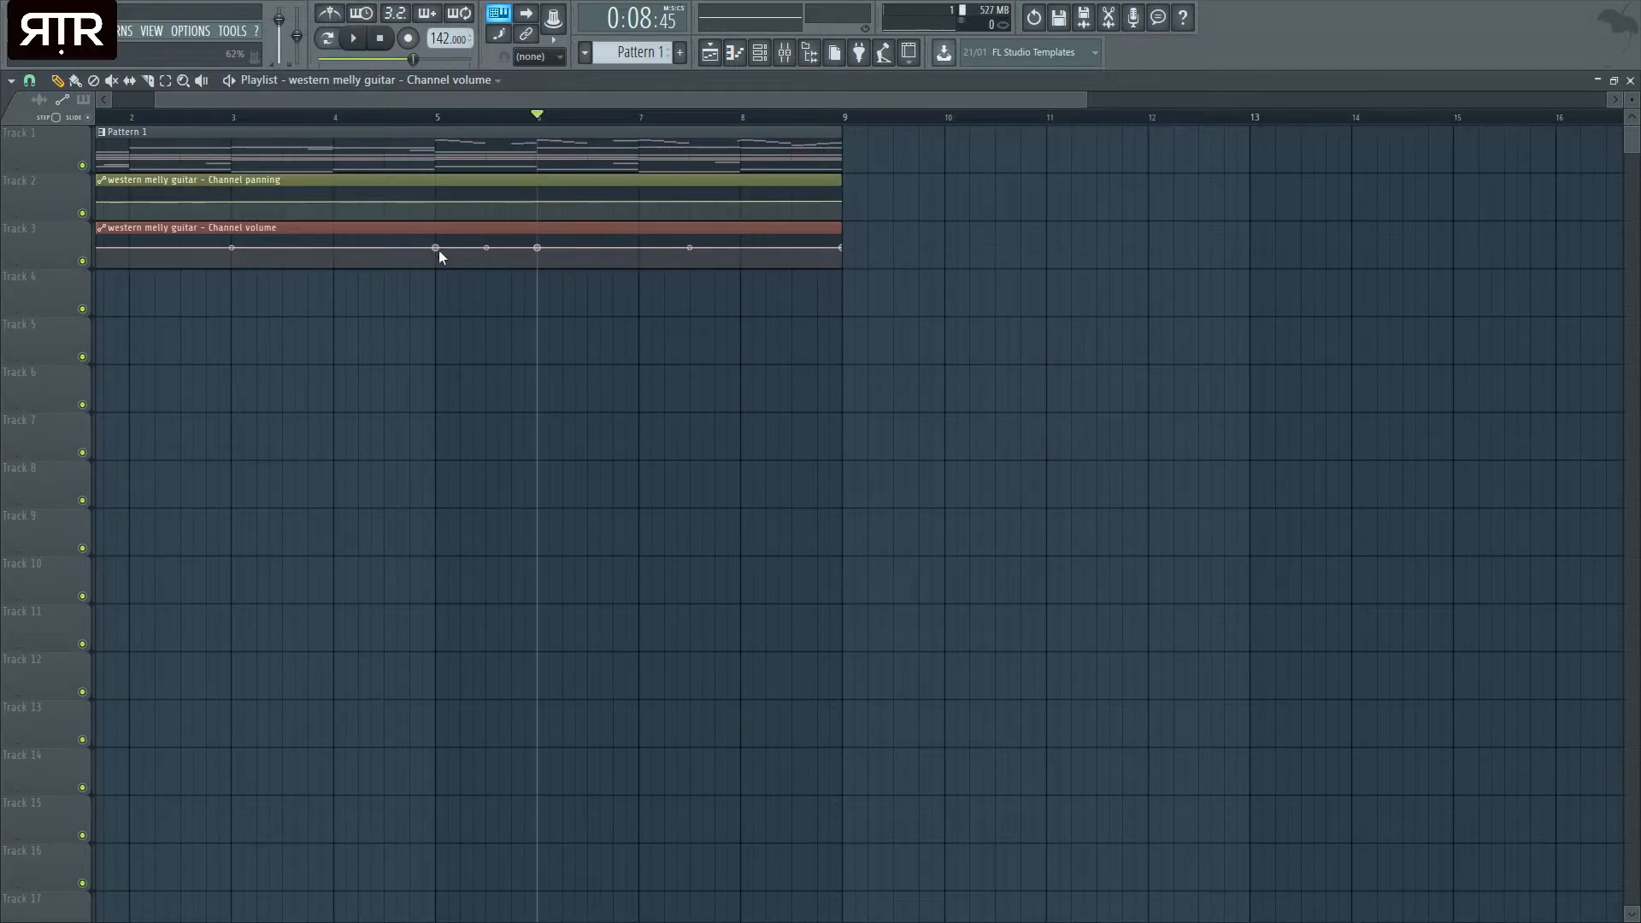
{"action": "scroll", "coordinate": [510, 308], "scroll_direction": "down", "scroll_amount": 3}
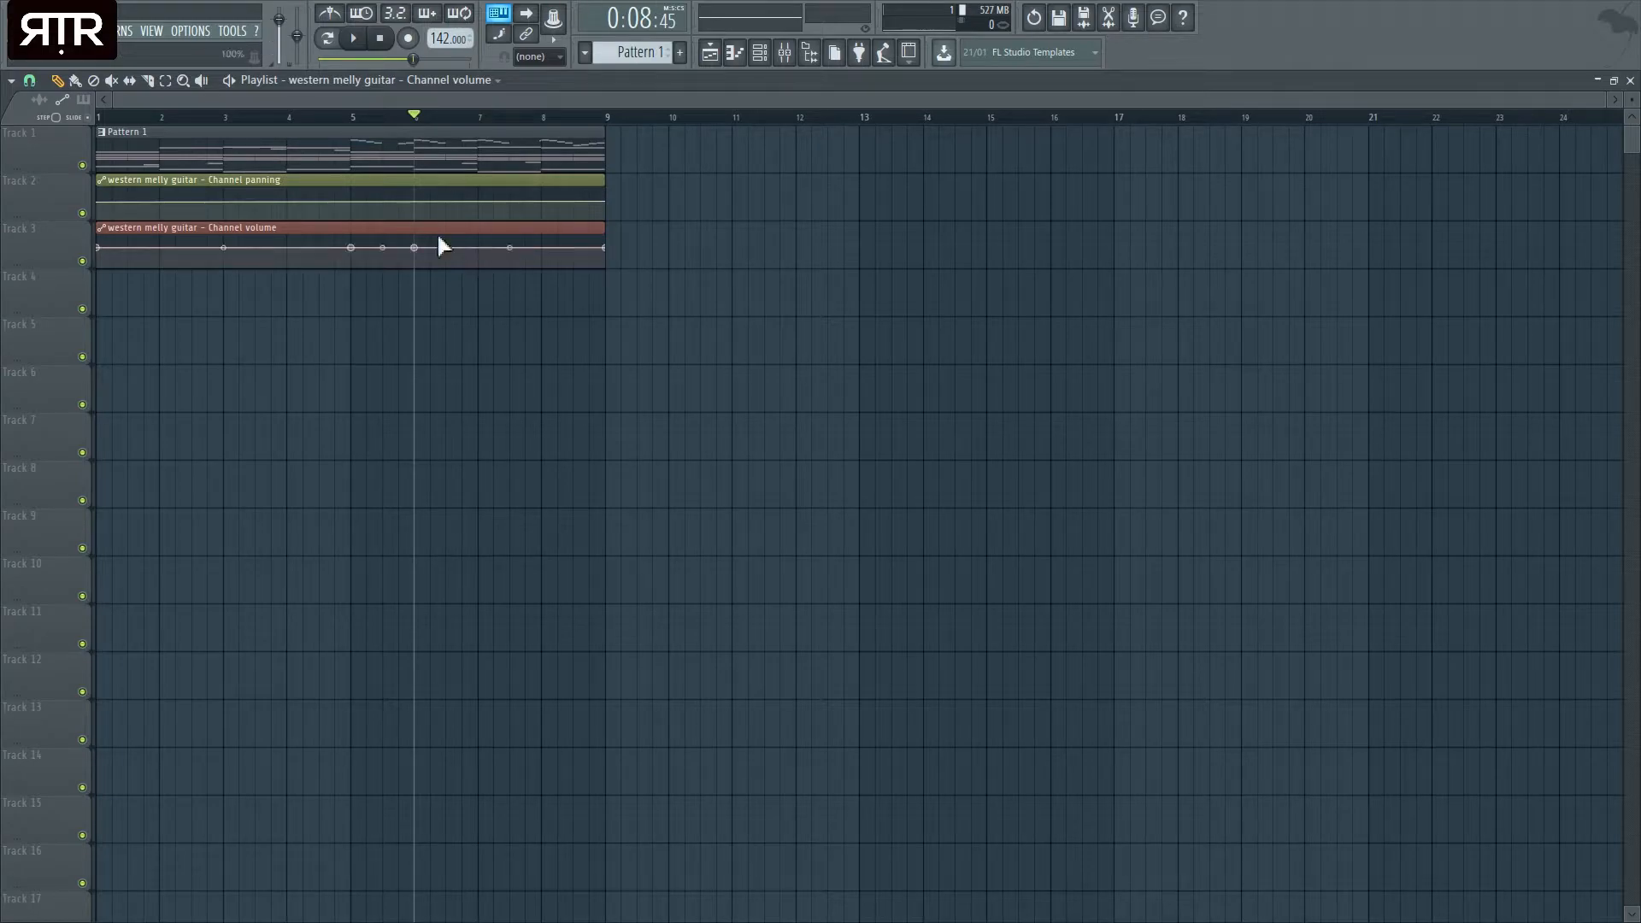
{"action": "left_click", "coordinate": [734, 52]}
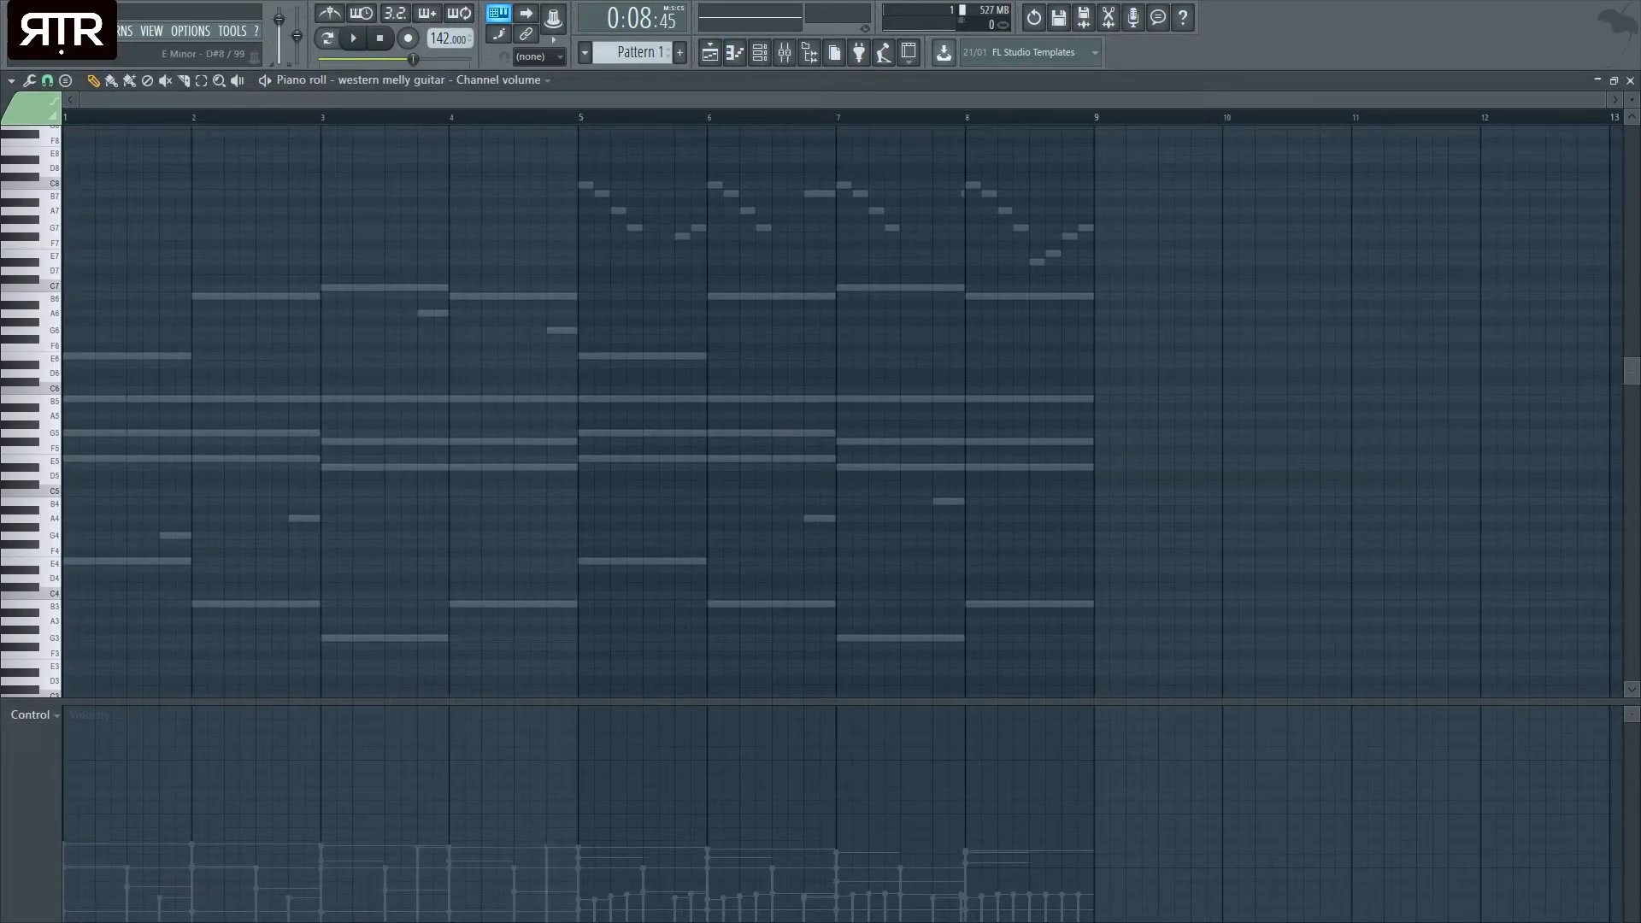
{"action": "left_click", "coordinate": [783, 53]}
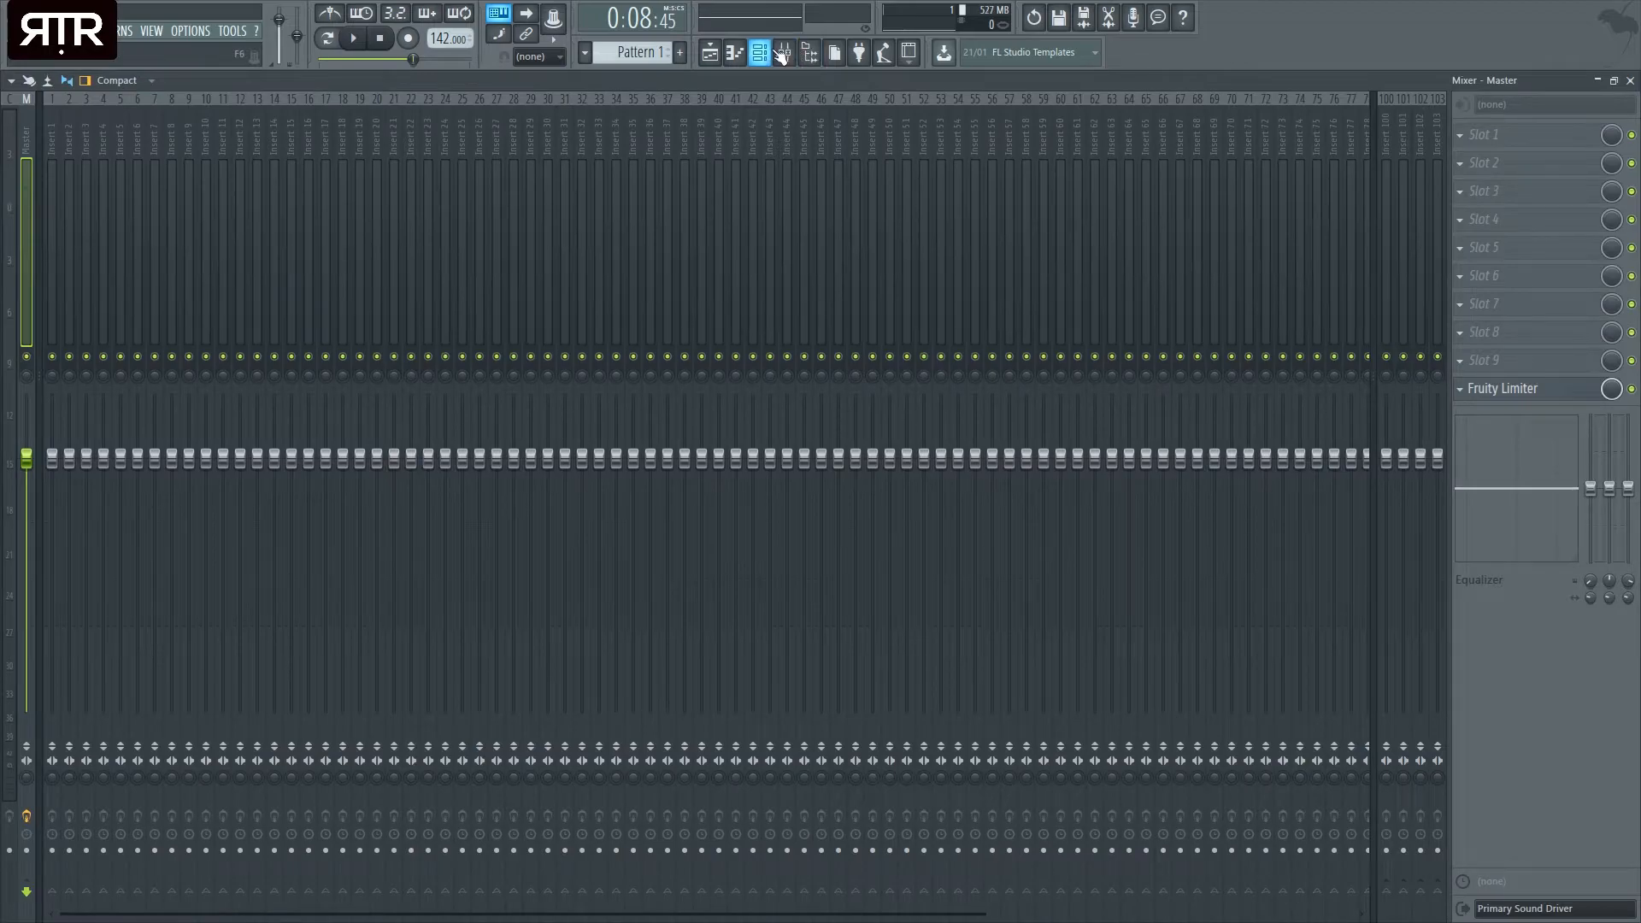
{"action": "left_click", "coordinate": [499, 378]}
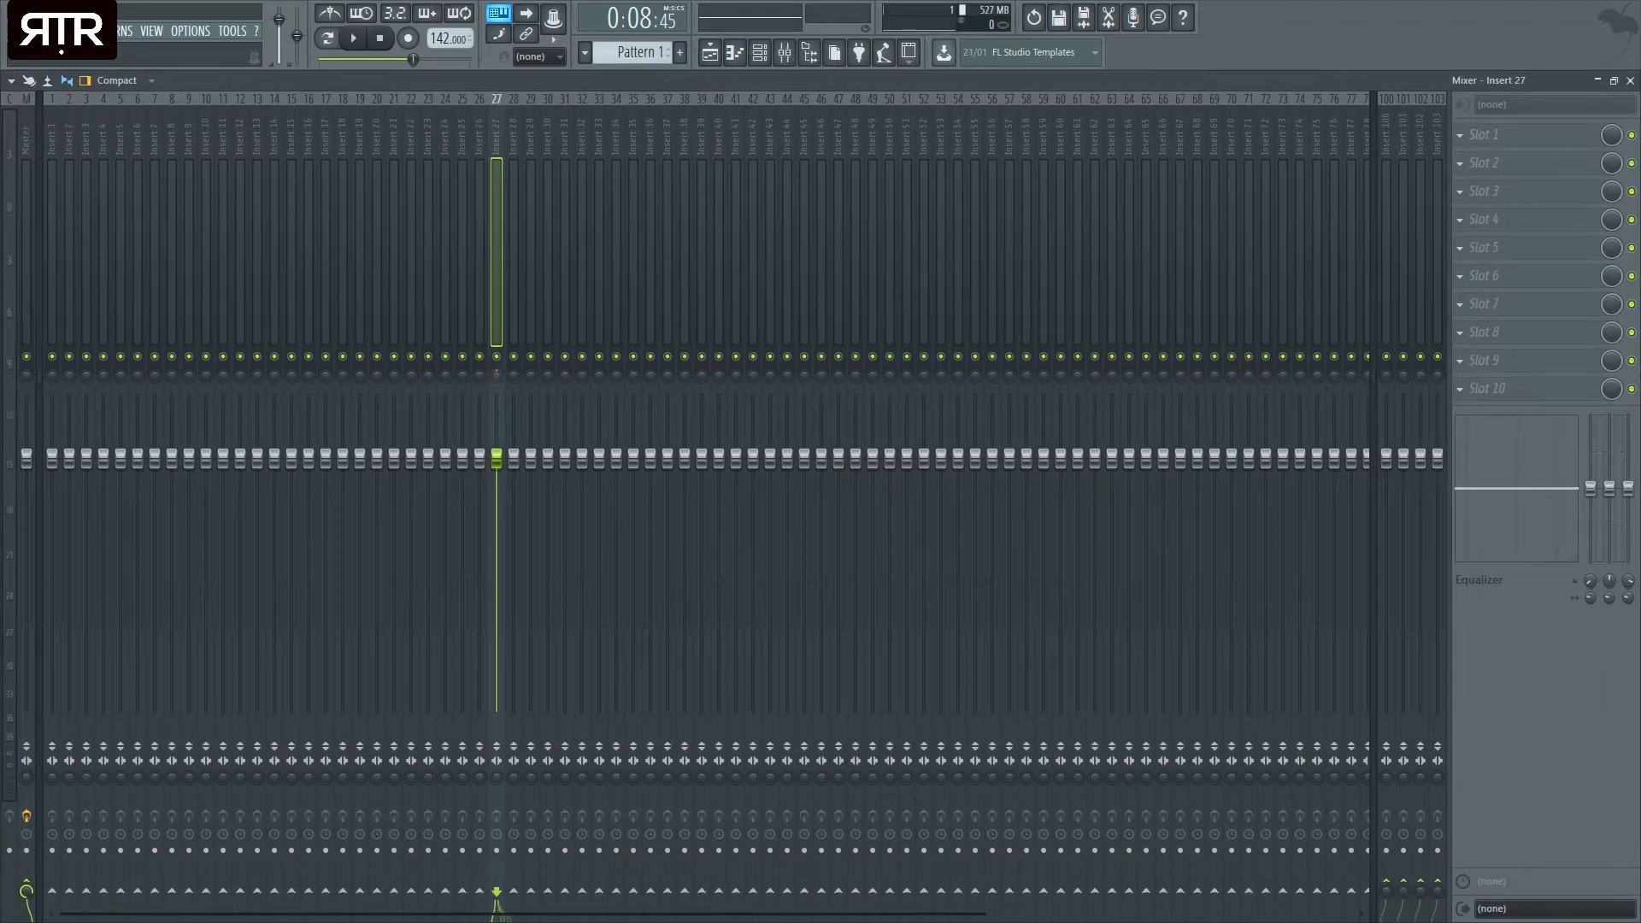
{"action": "left_click", "coordinate": [56, 220]}
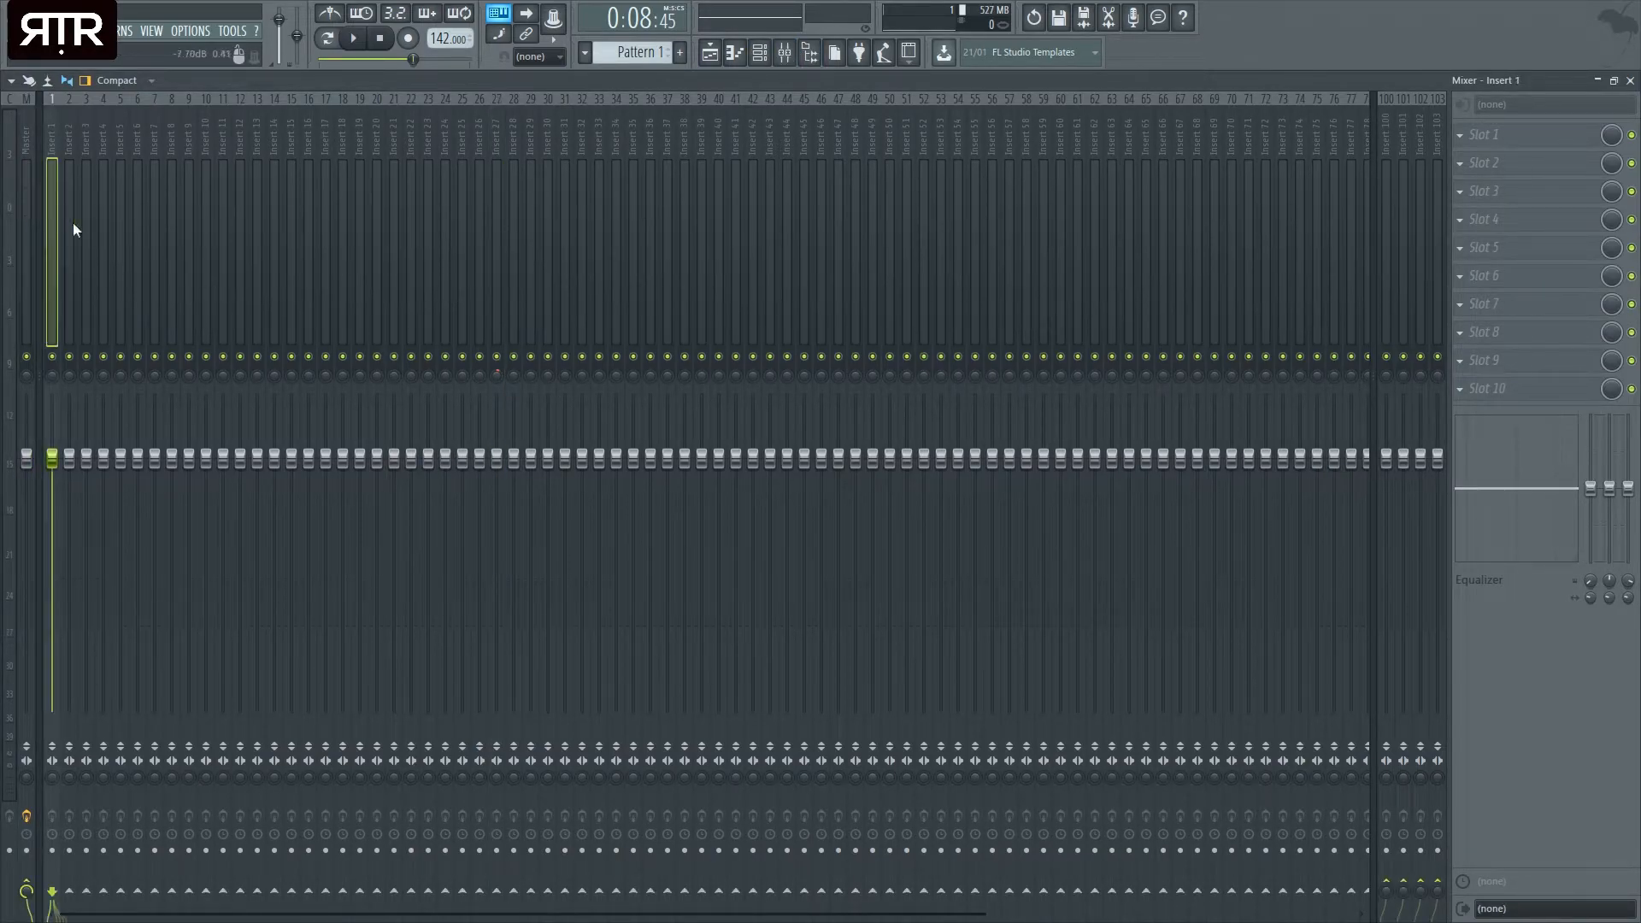
{"action": "left_click", "coordinate": [1631, 81]}
{"action": "left_click", "coordinate": [710, 53]}
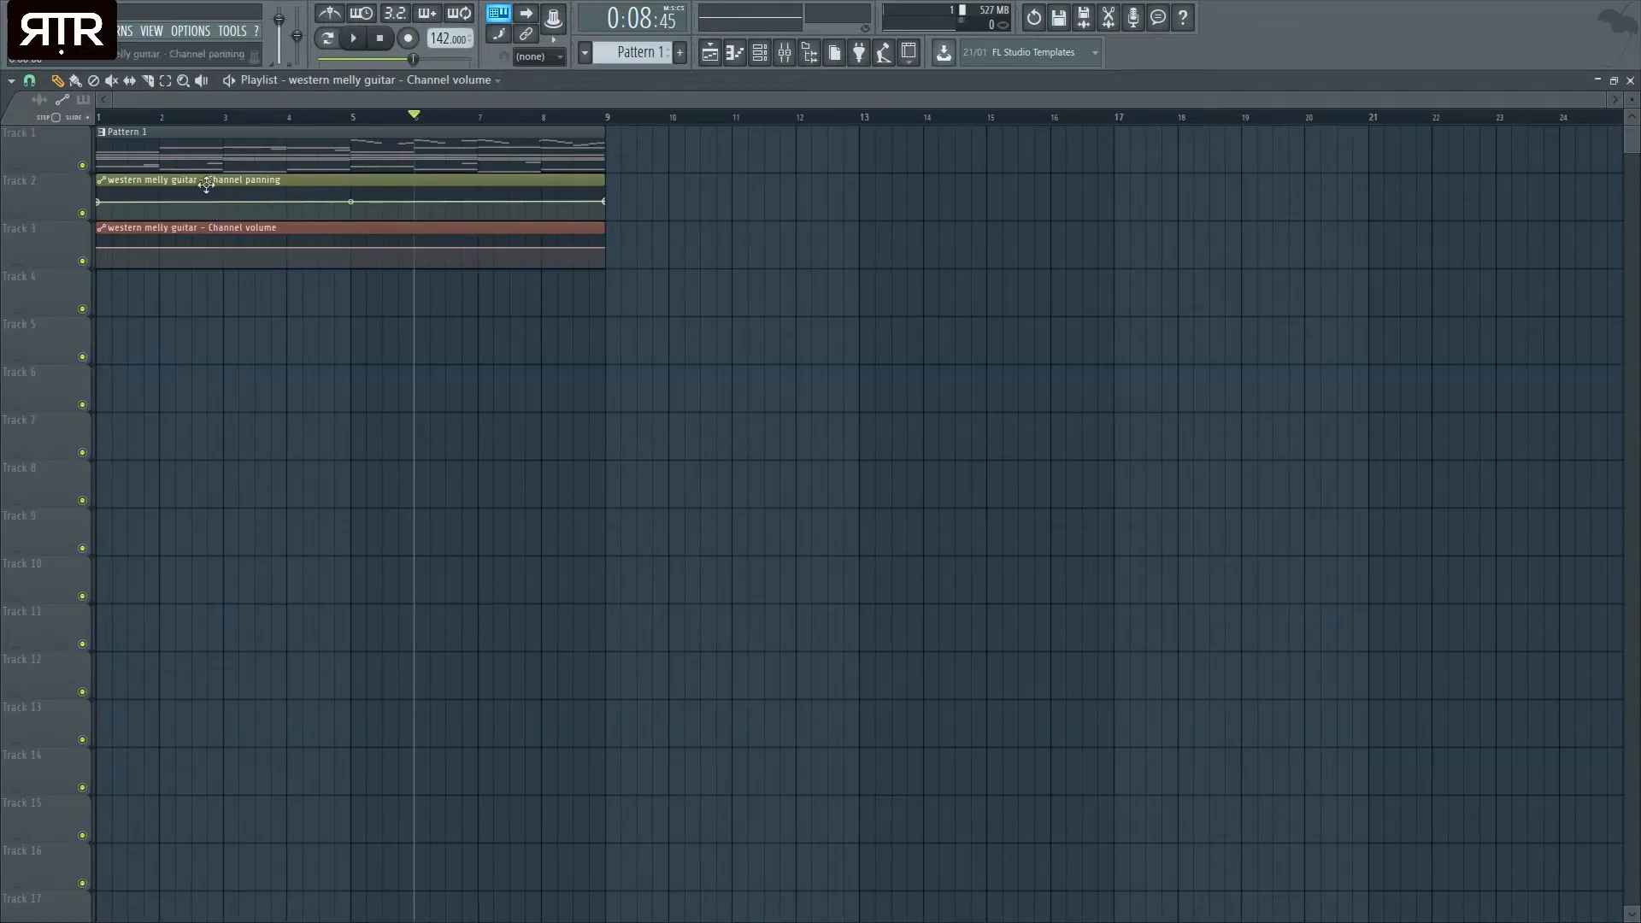
- Route the western melly guitar channel to mixer track 5 and load Fruity parametric EQ 2 in its first effect slot
{"action": "double_click", "coordinate": [202, 157]}
{"action": "left_click", "coordinate": [1629, 81]}
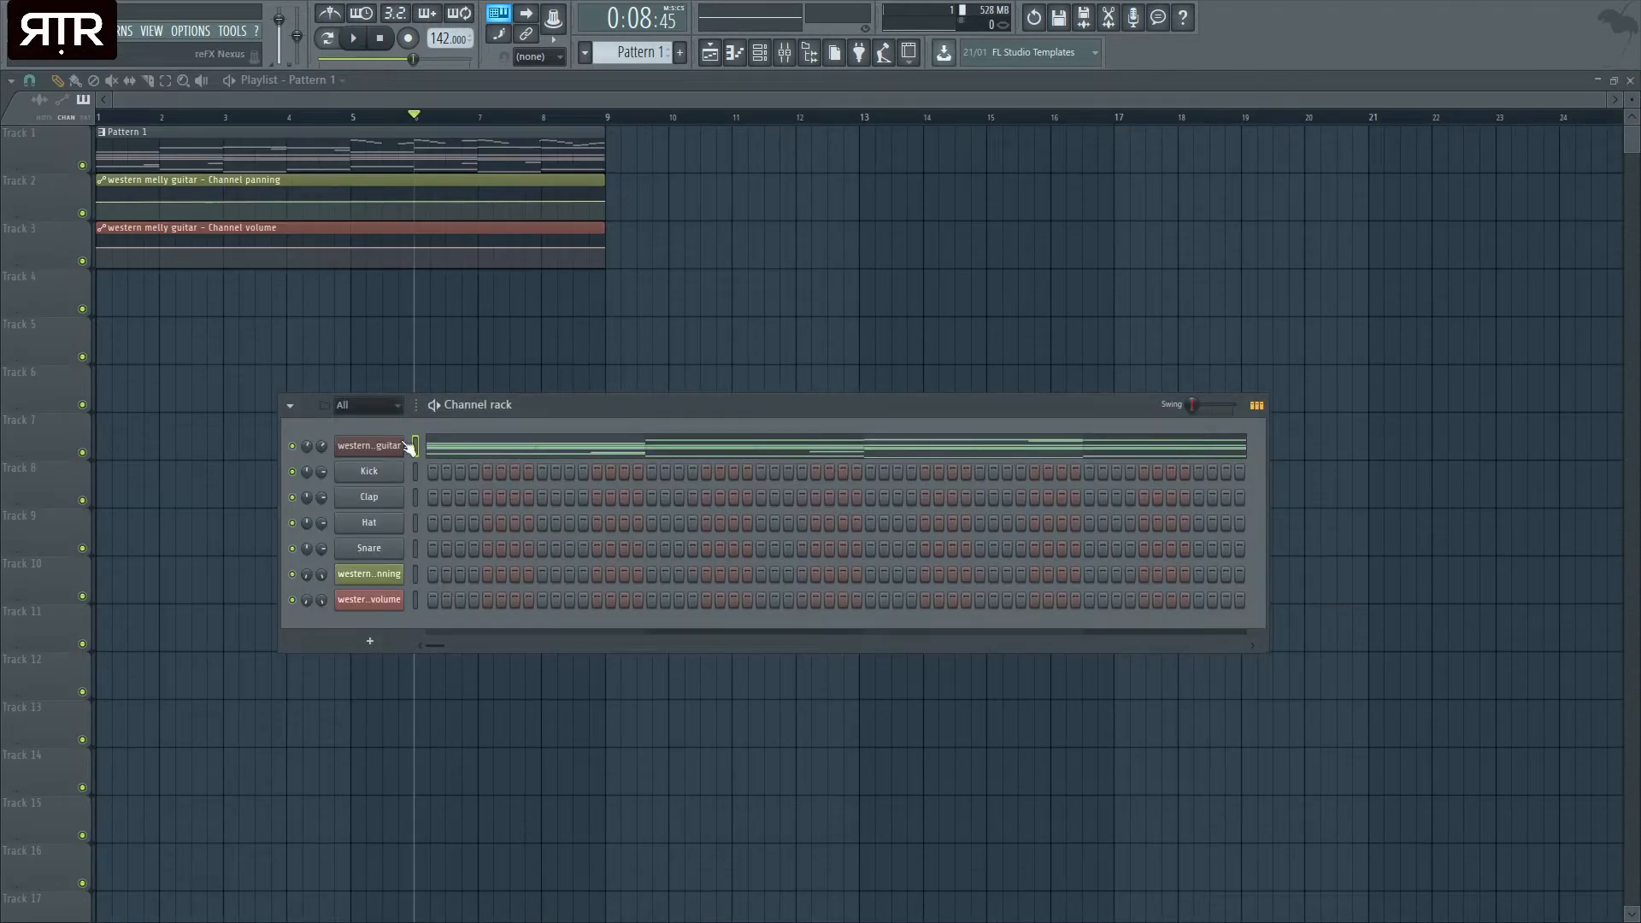
{"action": "left_click", "coordinate": [369, 447]}
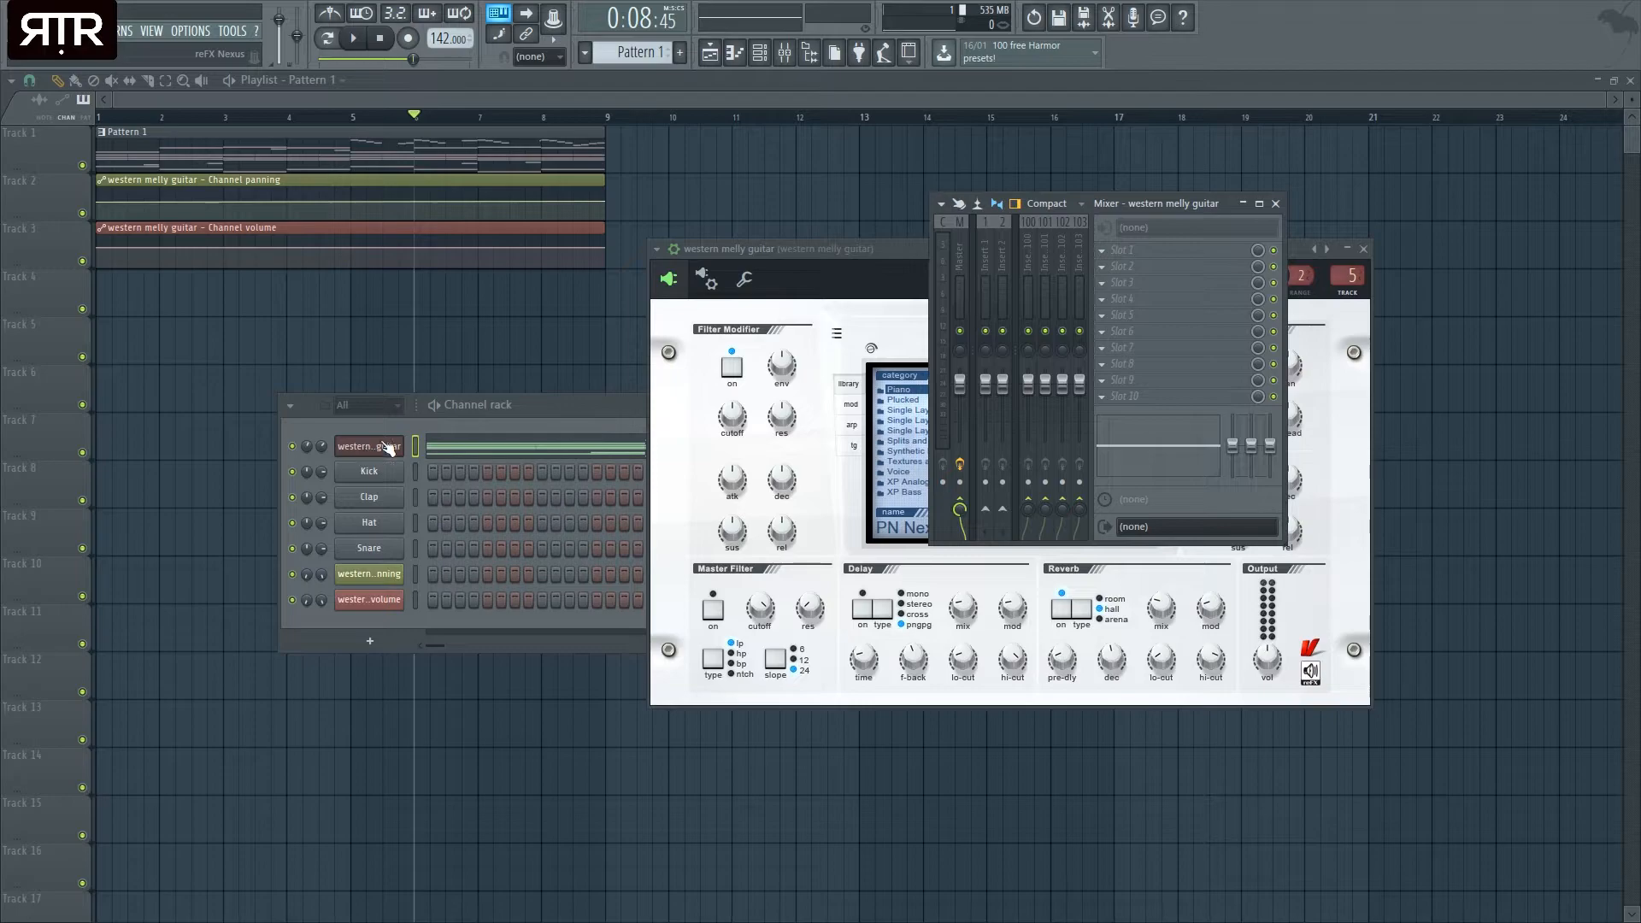
{"action": "left_click", "coordinate": [1259, 204]}
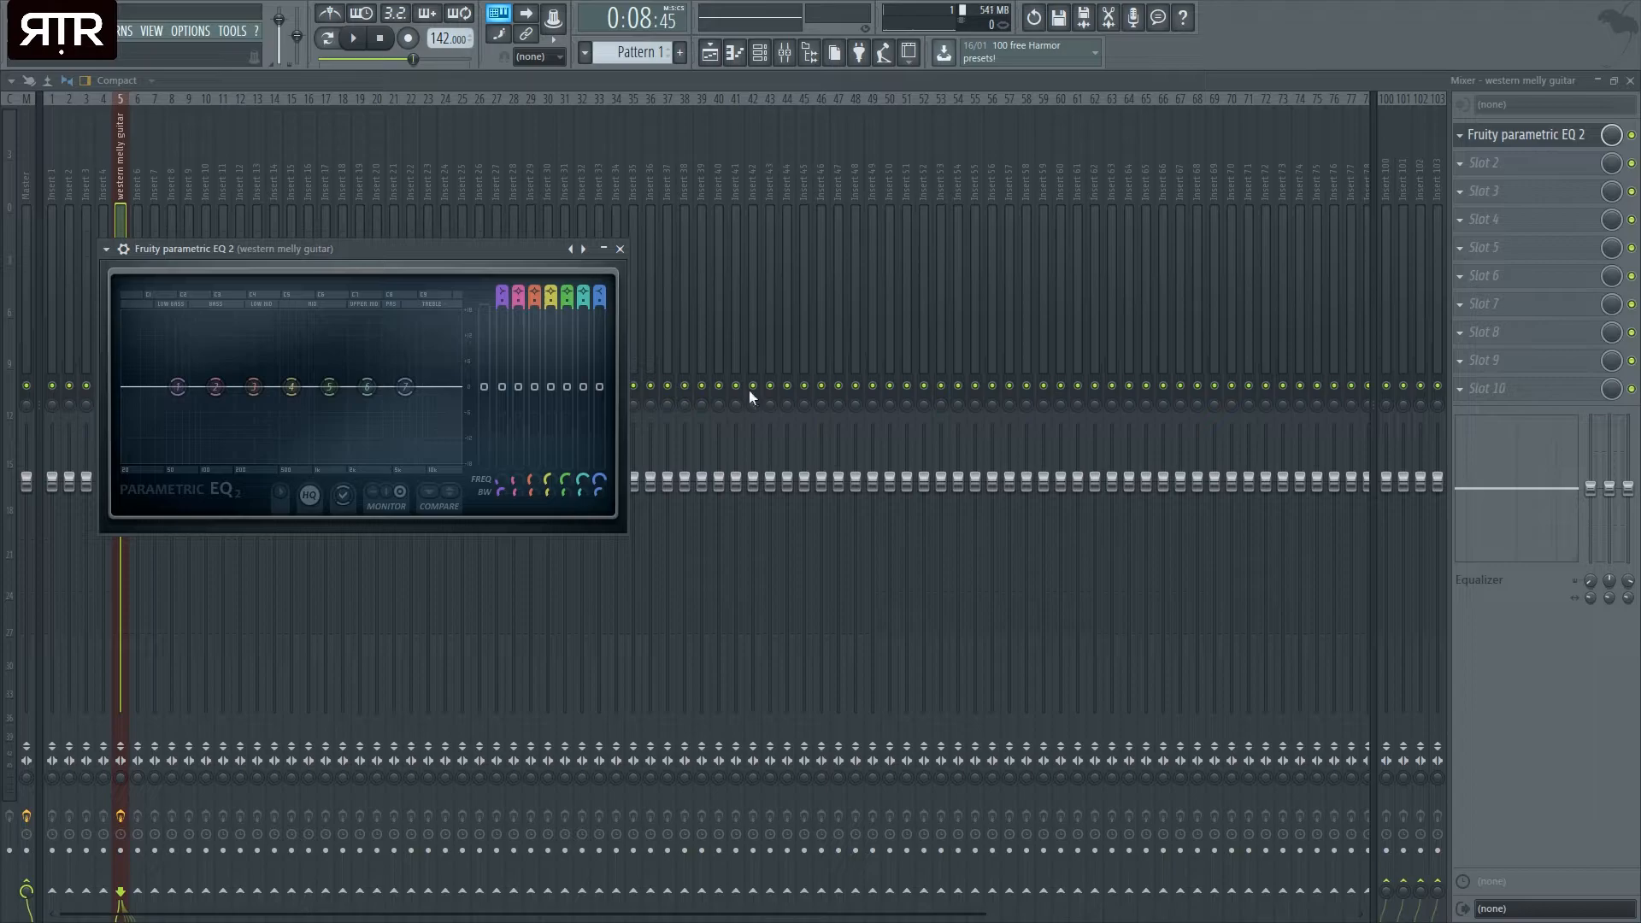
- Switch the EQ to the preset with low and high cuts, and create playlist automation clips for the Band 7 and Band 1 frequencies
{"action": "left_click", "coordinate": [583, 249]}
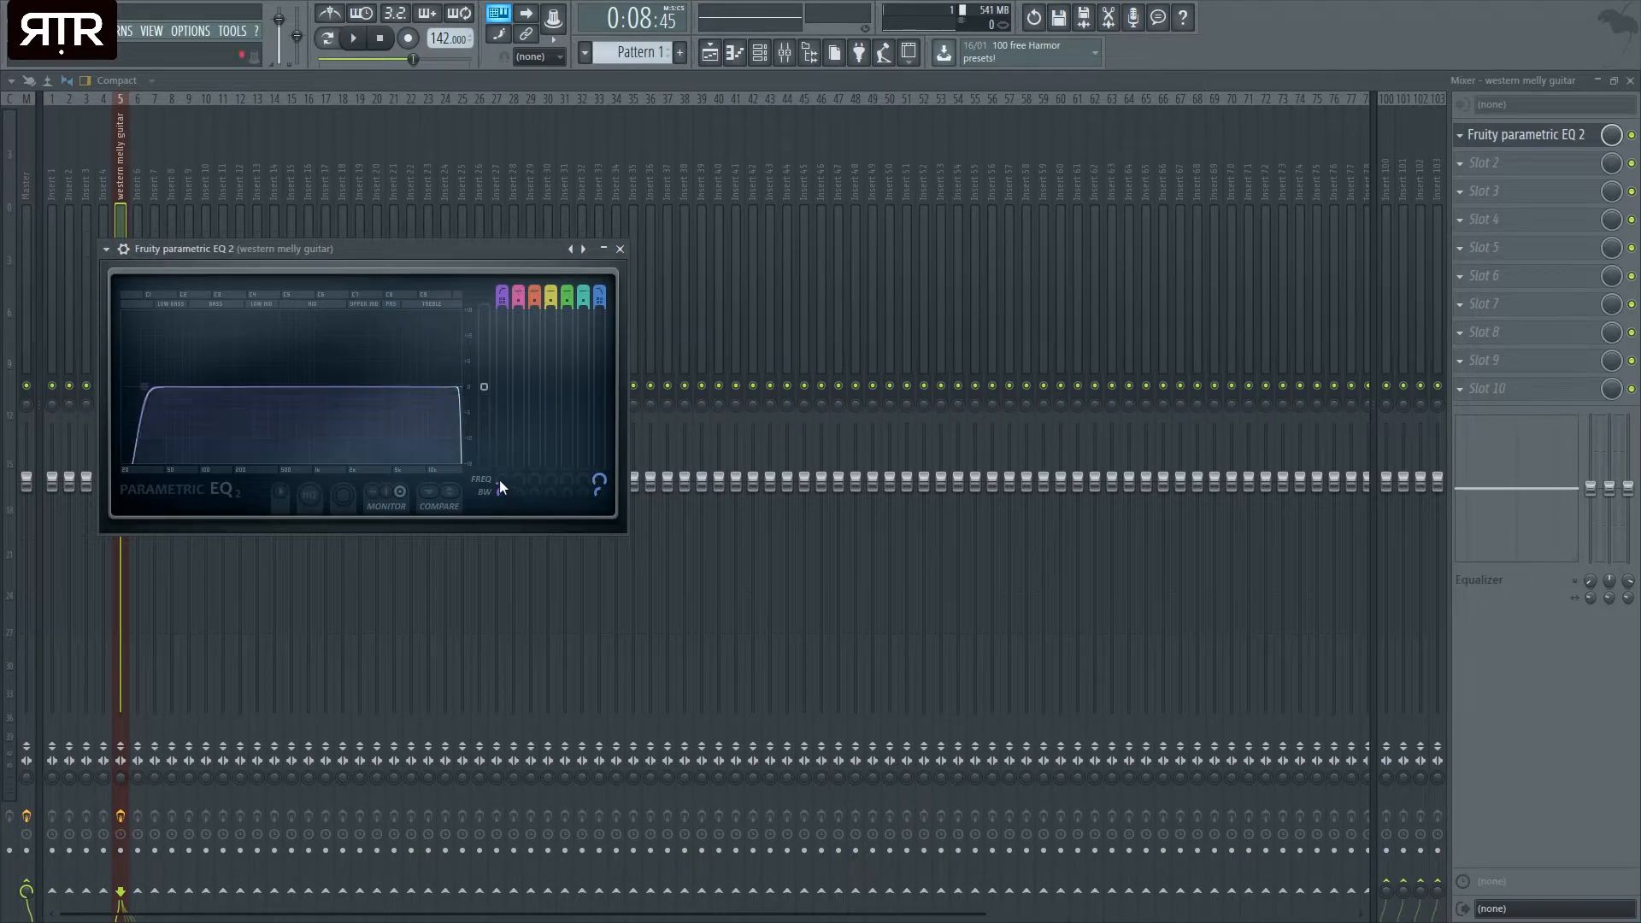
{"action": "mouse_move", "coordinate": [600, 485]}
{"action": "left_mouse_down"}
{"action": "mouse_move", "coordinate": [600, 521]}
{"action": "mouse_move", "coordinate": [600, 470]}
{"action": "left_mouse_up"}
{"action": "mouse_move", "coordinate": [503, 481]}
{"action": "left_mouse_down"}
{"action": "mouse_move", "coordinate": [502, 447]}
{"action": "mouse_move", "coordinate": [503, 500]}
{"action": "left_mouse_up"}
{"action": "left_click", "coordinate": [709, 53]}
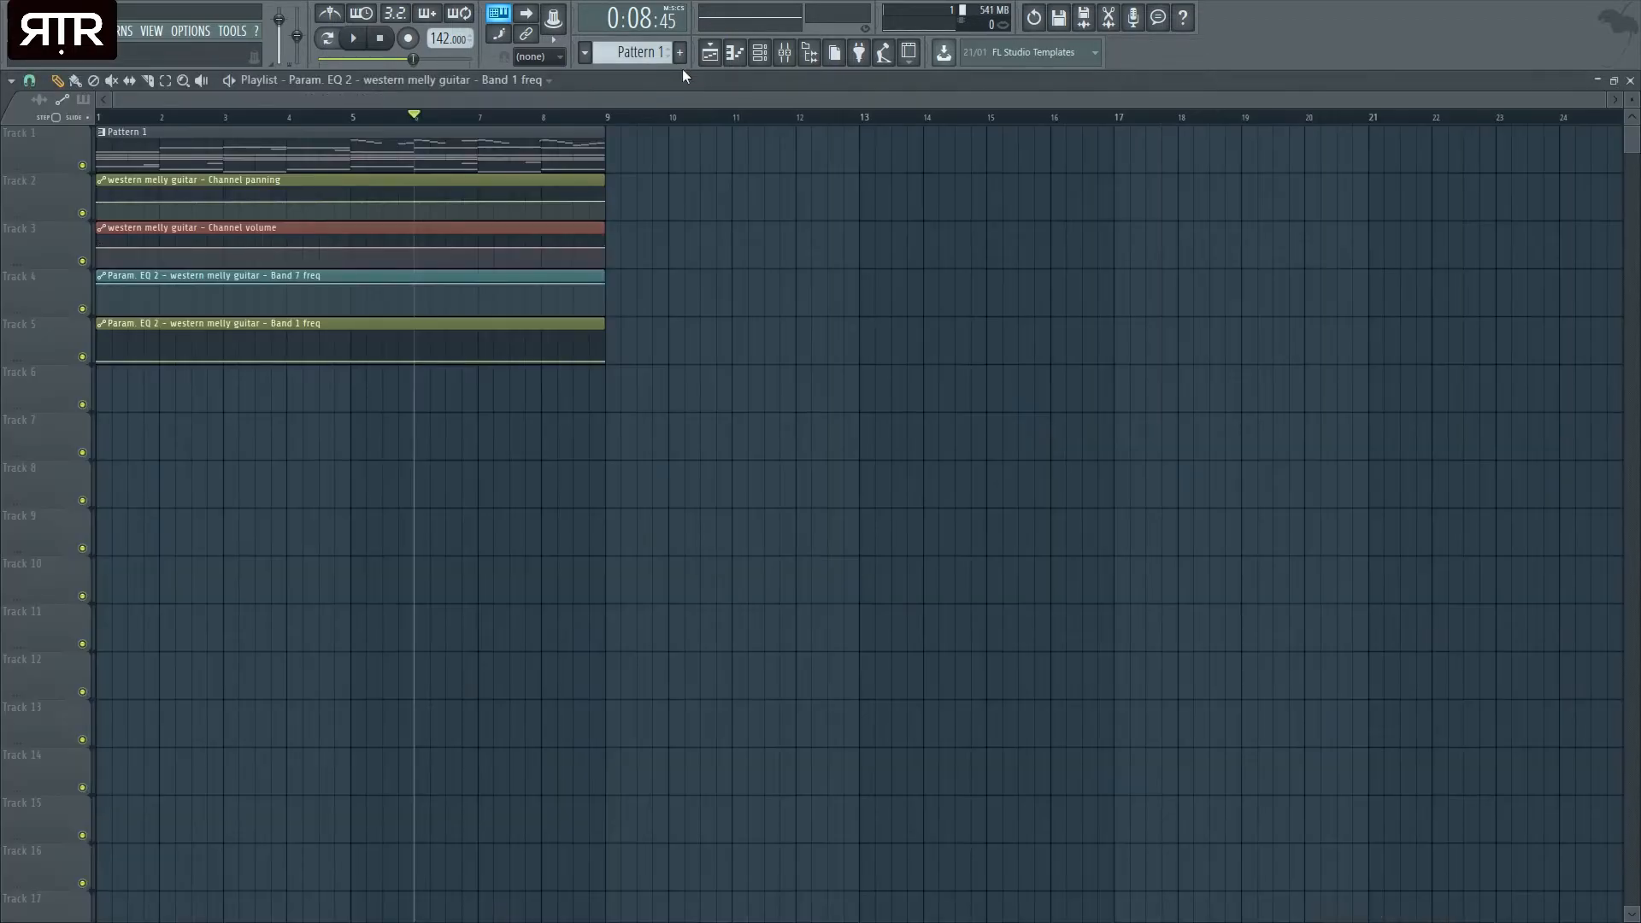
- Try a raised point at bar 2 on the Band 1 freq automation and play from bar 1 while watching the EQ
{"action": "left_click", "coordinate": [99, 117]}
{"action": "scroll", "coordinate": [93, 316], "scroll_direction": "up", "scroll_amount": 3}
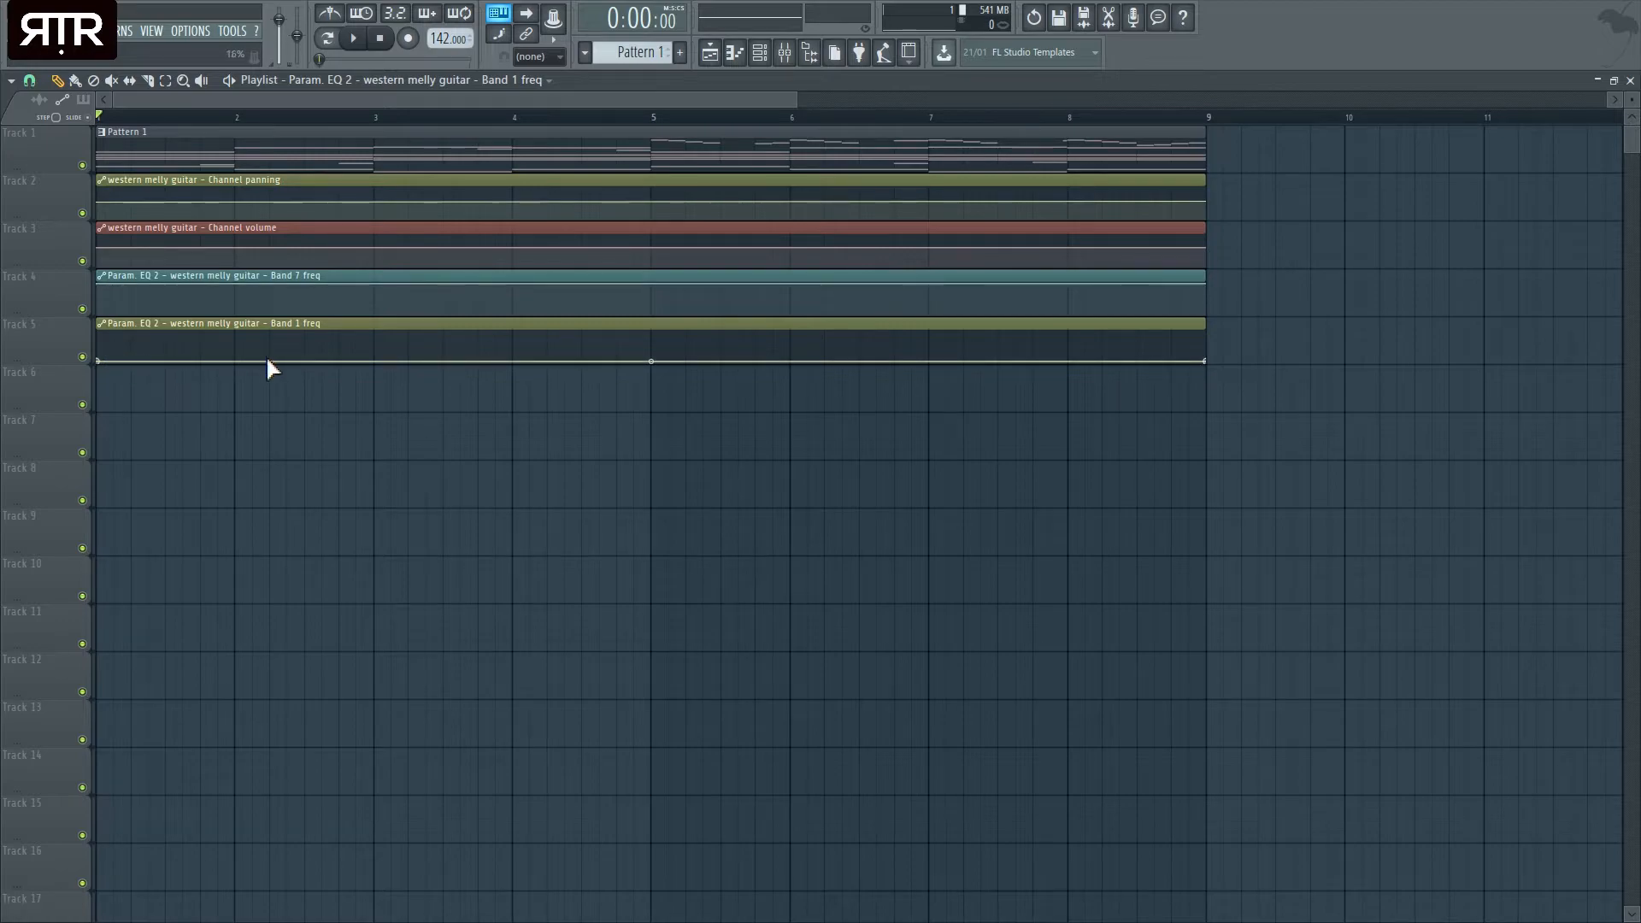
{"action": "left_click_drag", "start_coordinate": [238, 359], "coordinate": [235, 340]}
{"action": "key", "text": "space"}
{"action": "key", "text": "space"}
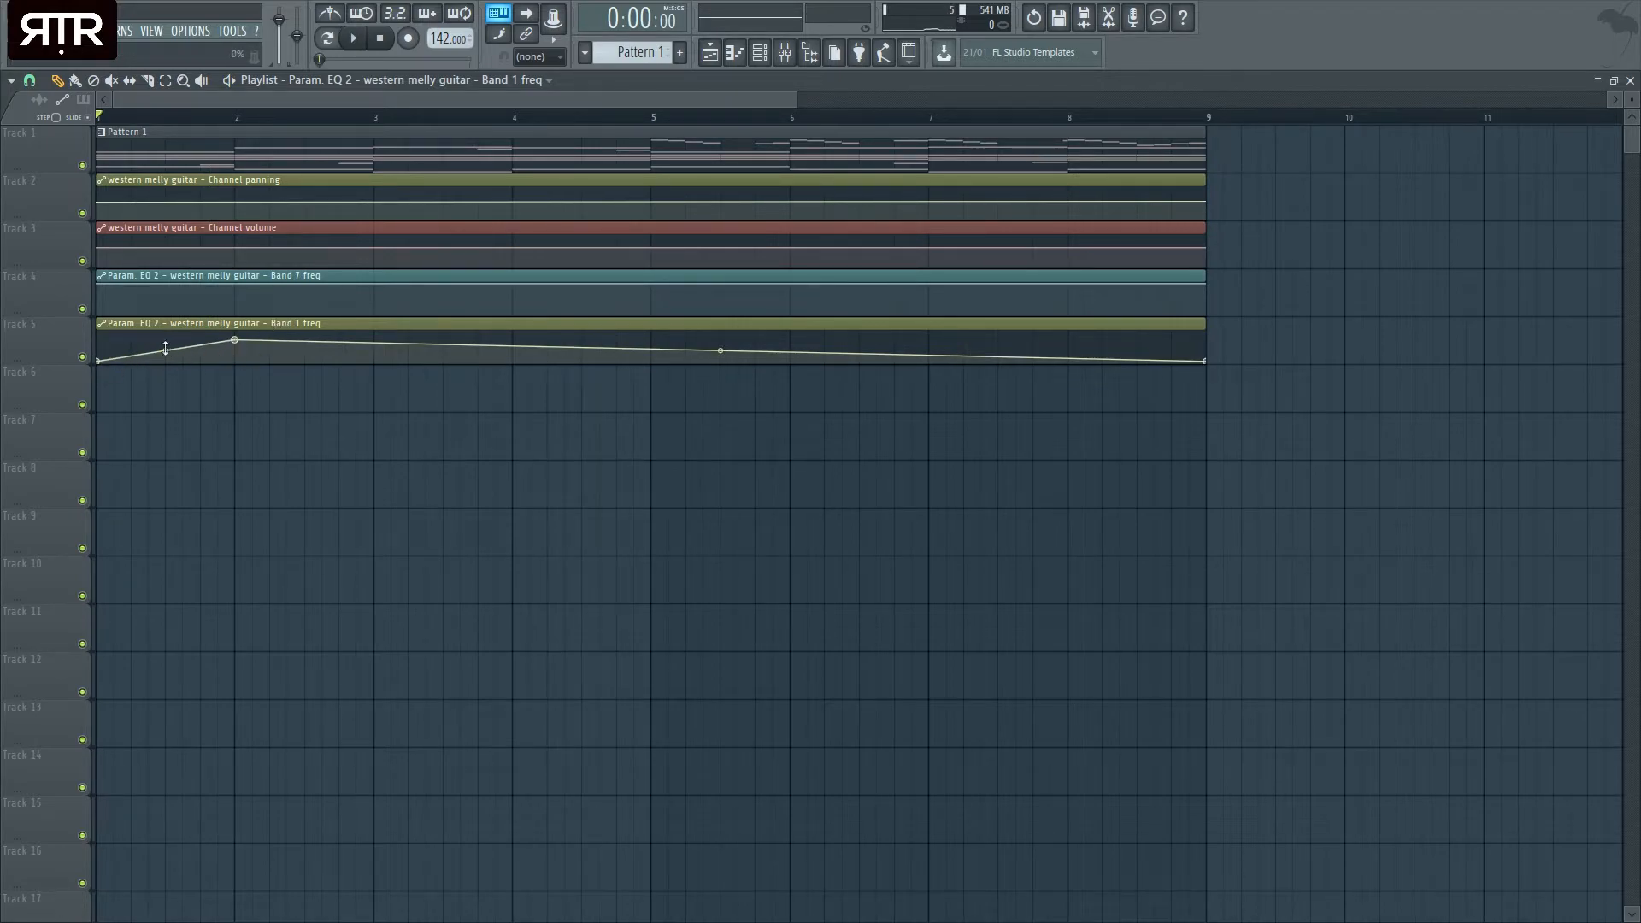
{"action": "left_click", "coordinate": [739, 60]}
{"action": "key", "text": "space"}
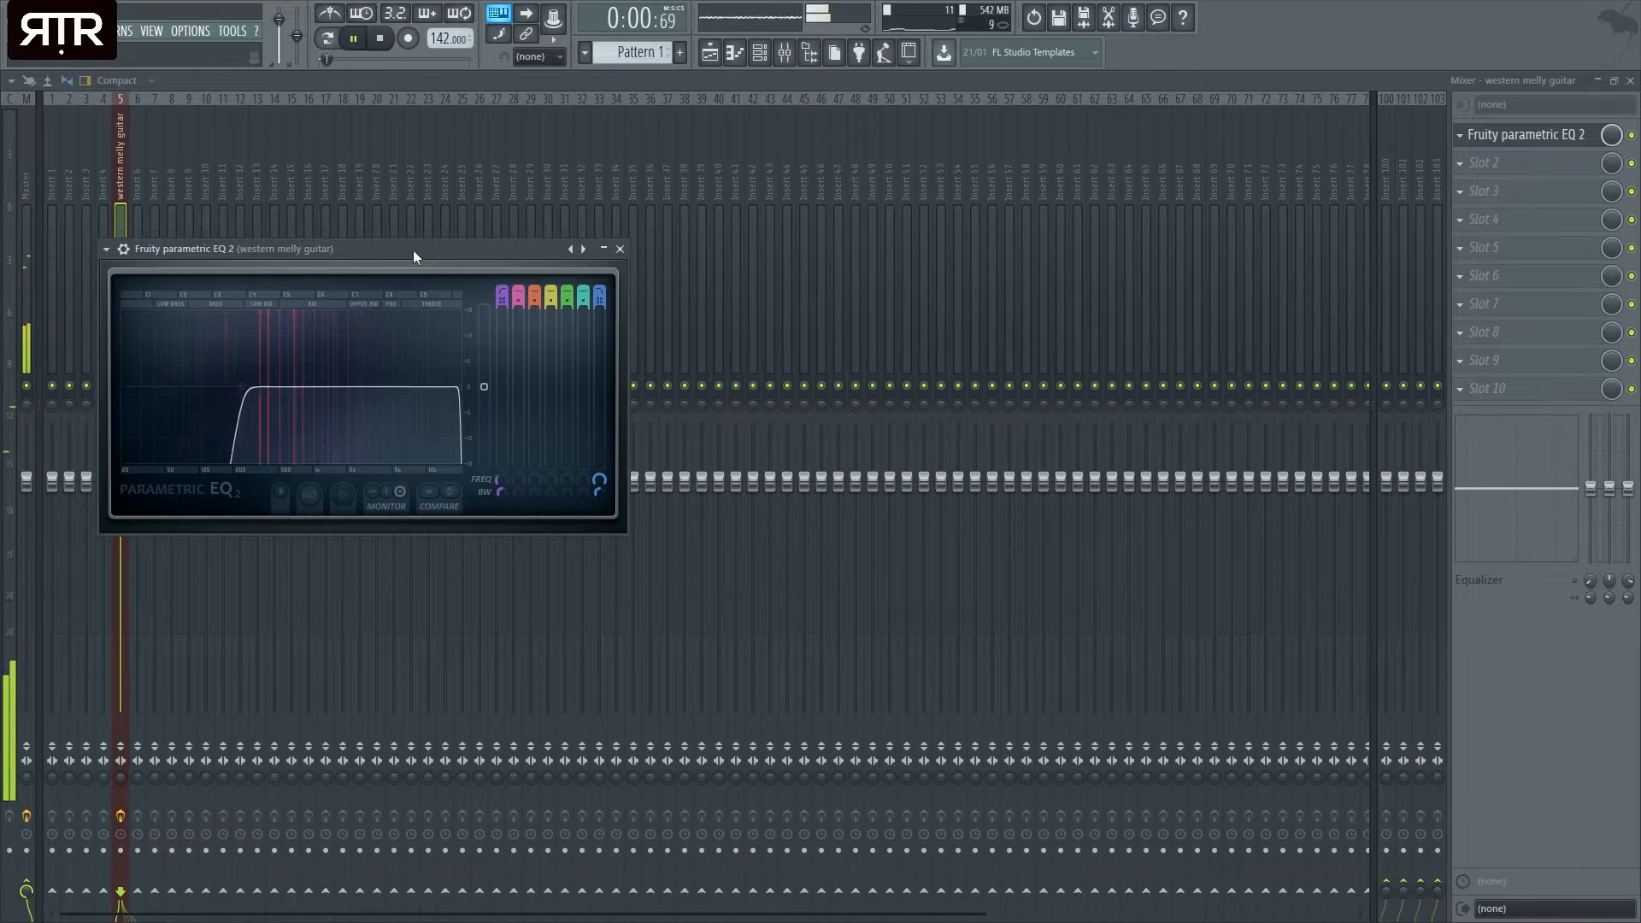
{"action": "left_click", "coordinate": [711, 53]}
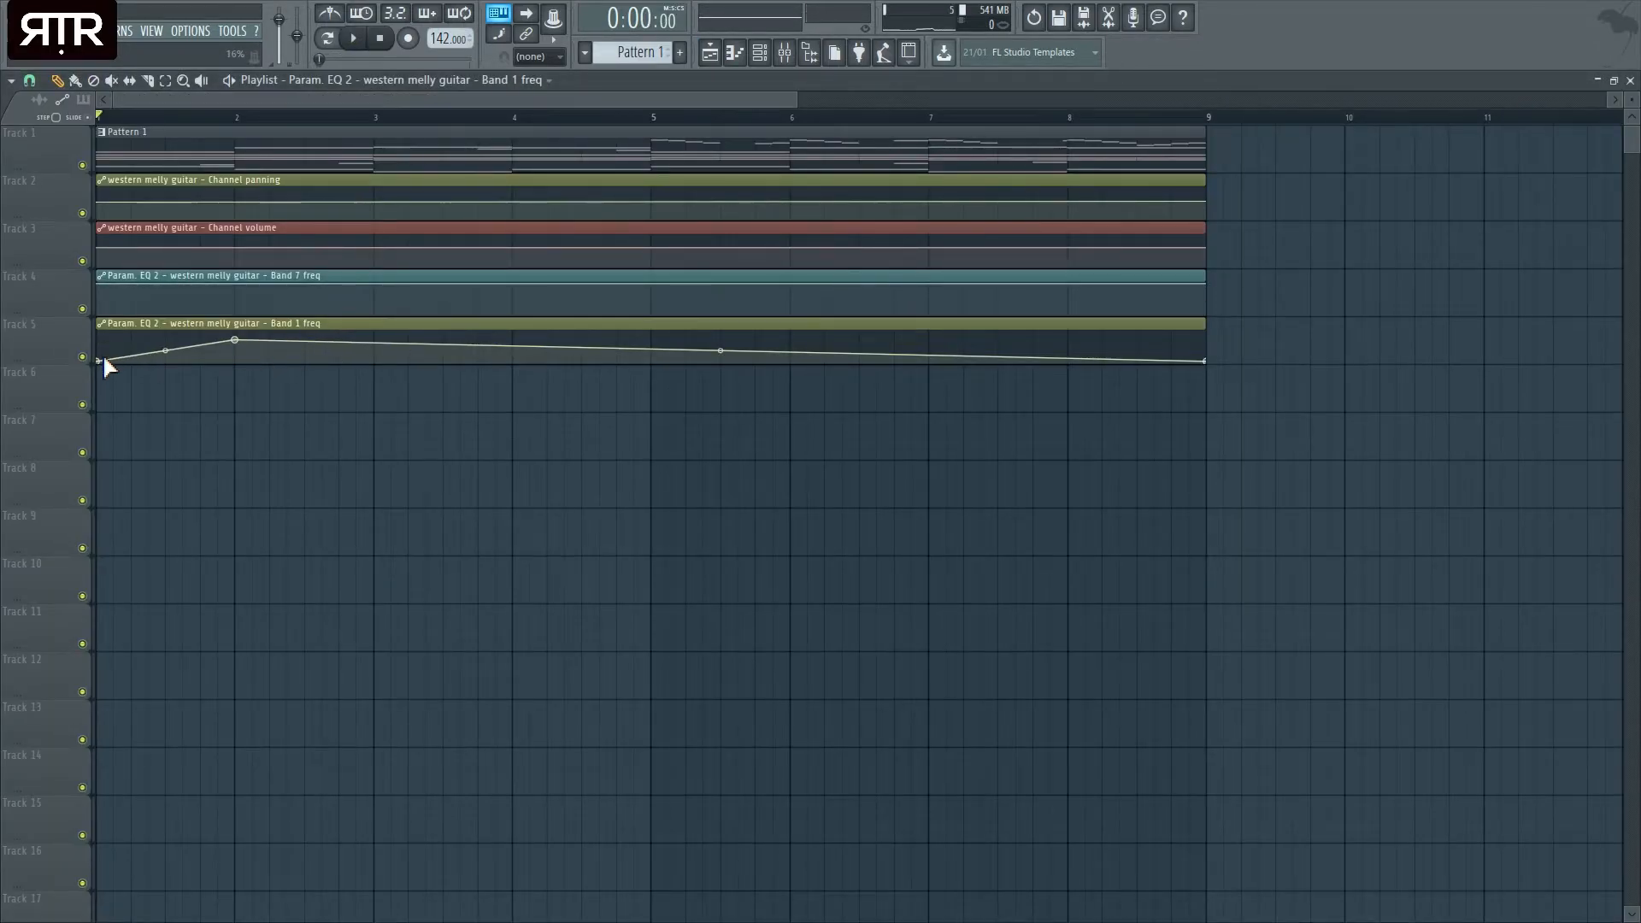
- Make the Band 1 freq line fall evenly from a raised bar 1 start to bar 9 by removing the bar 2 point, and listen
{"action": "left_click_drag", "start_coordinate": [103, 360], "coordinate": [101, 343]}
{"action": "key", "text": "space"}
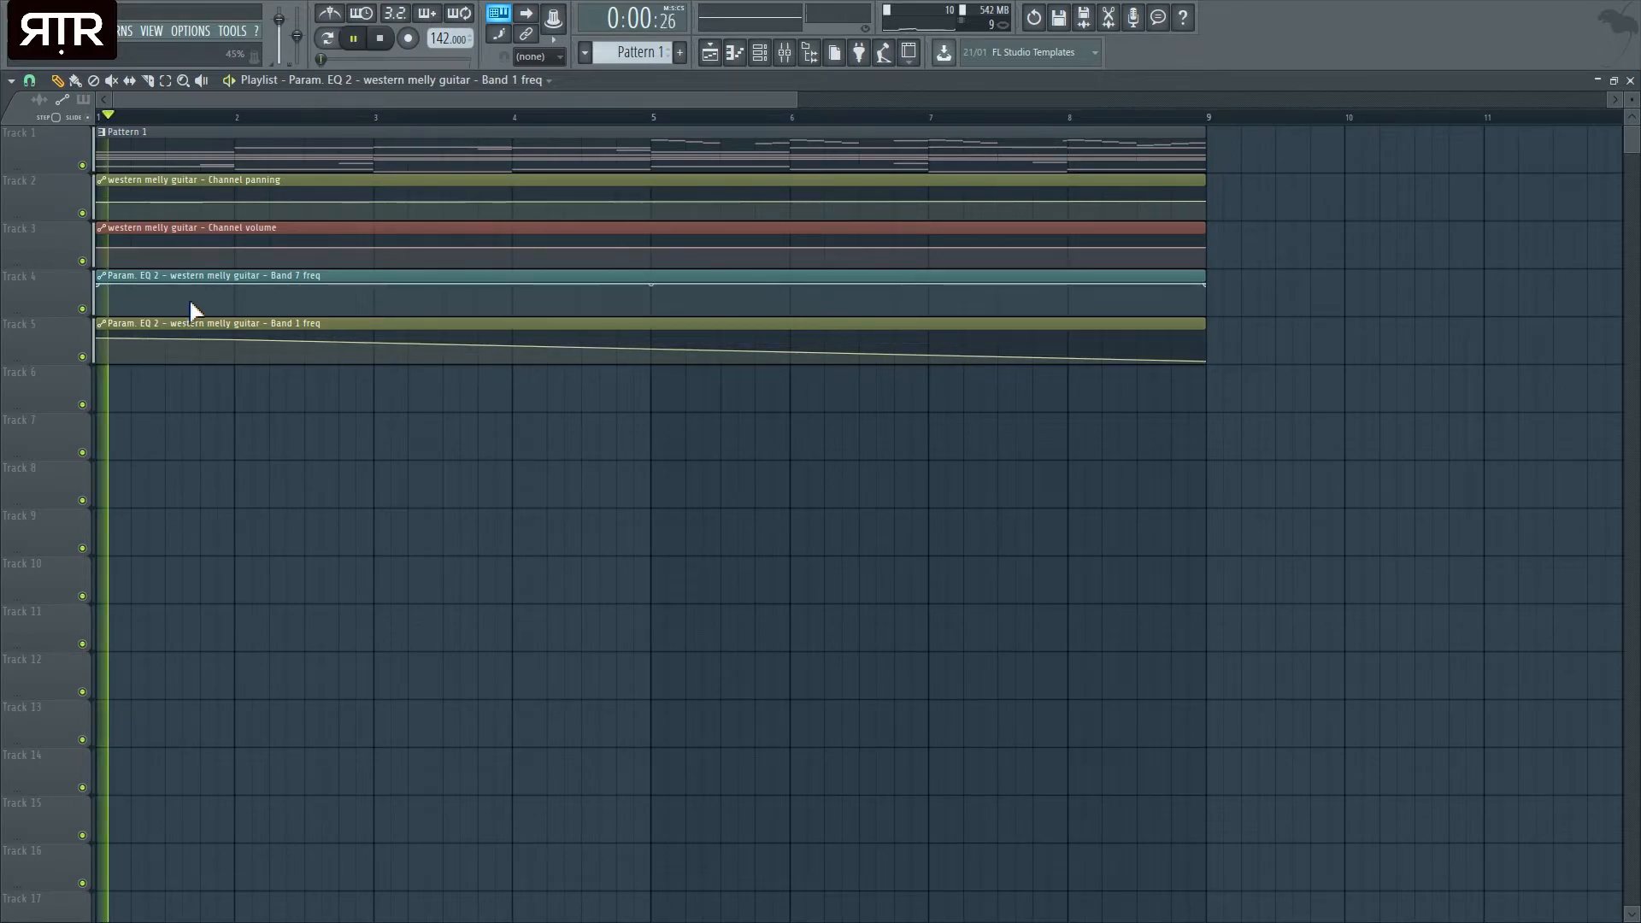
{"action": "key", "text": "space"}
{"action": "left_click", "coordinate": [711, 53]}
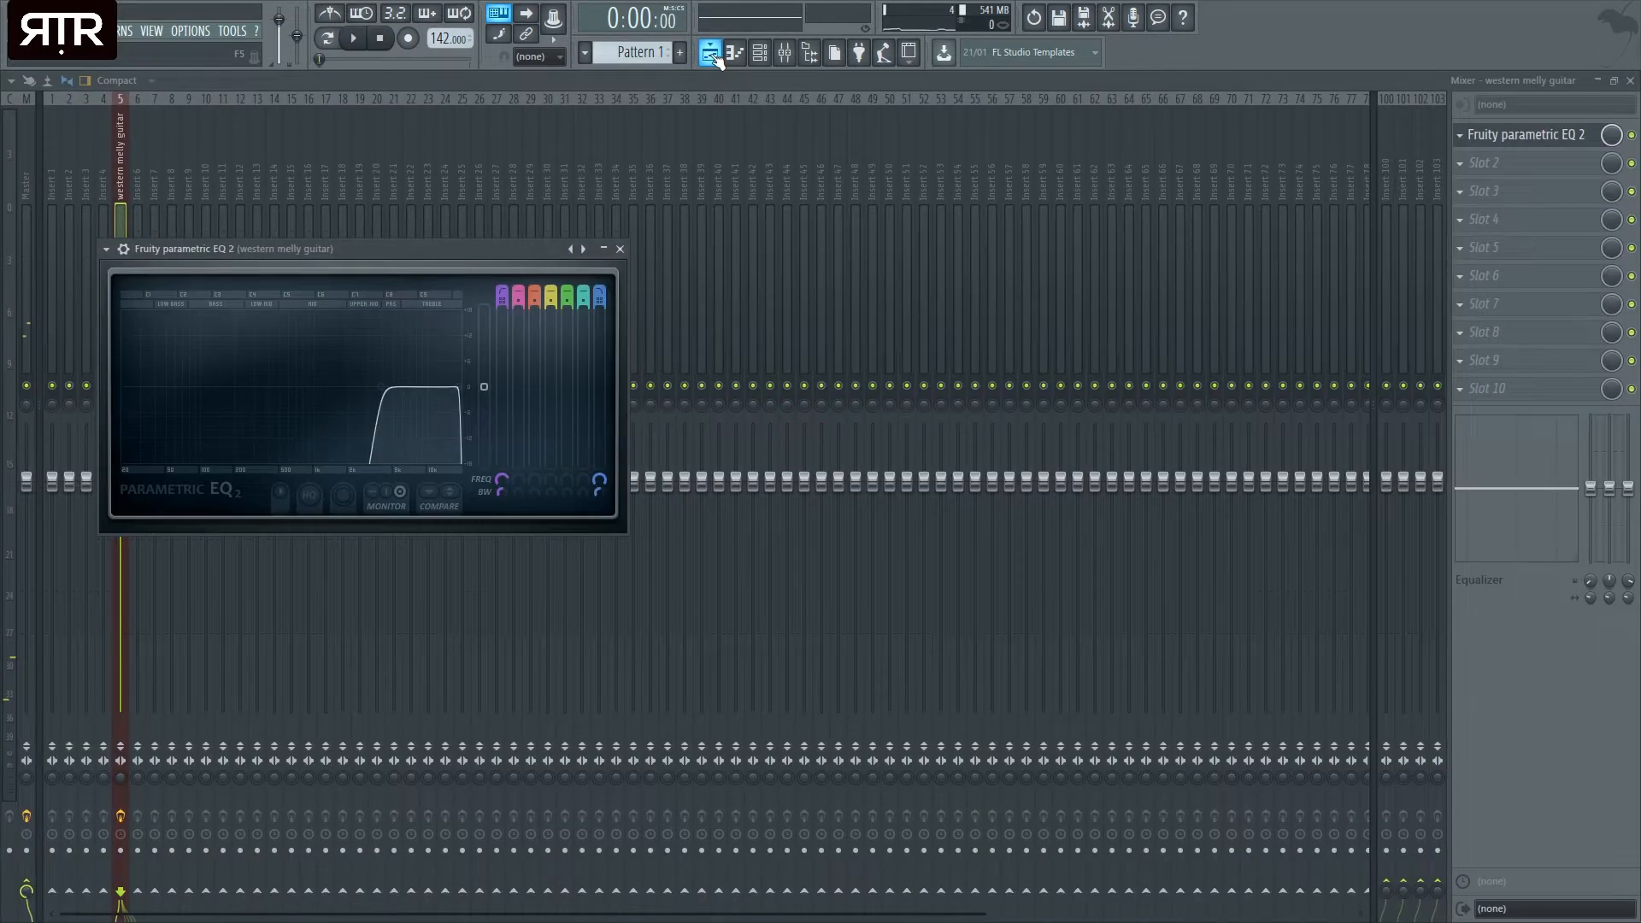
{"action": "left_click", "coordinate": [1629, 79]}
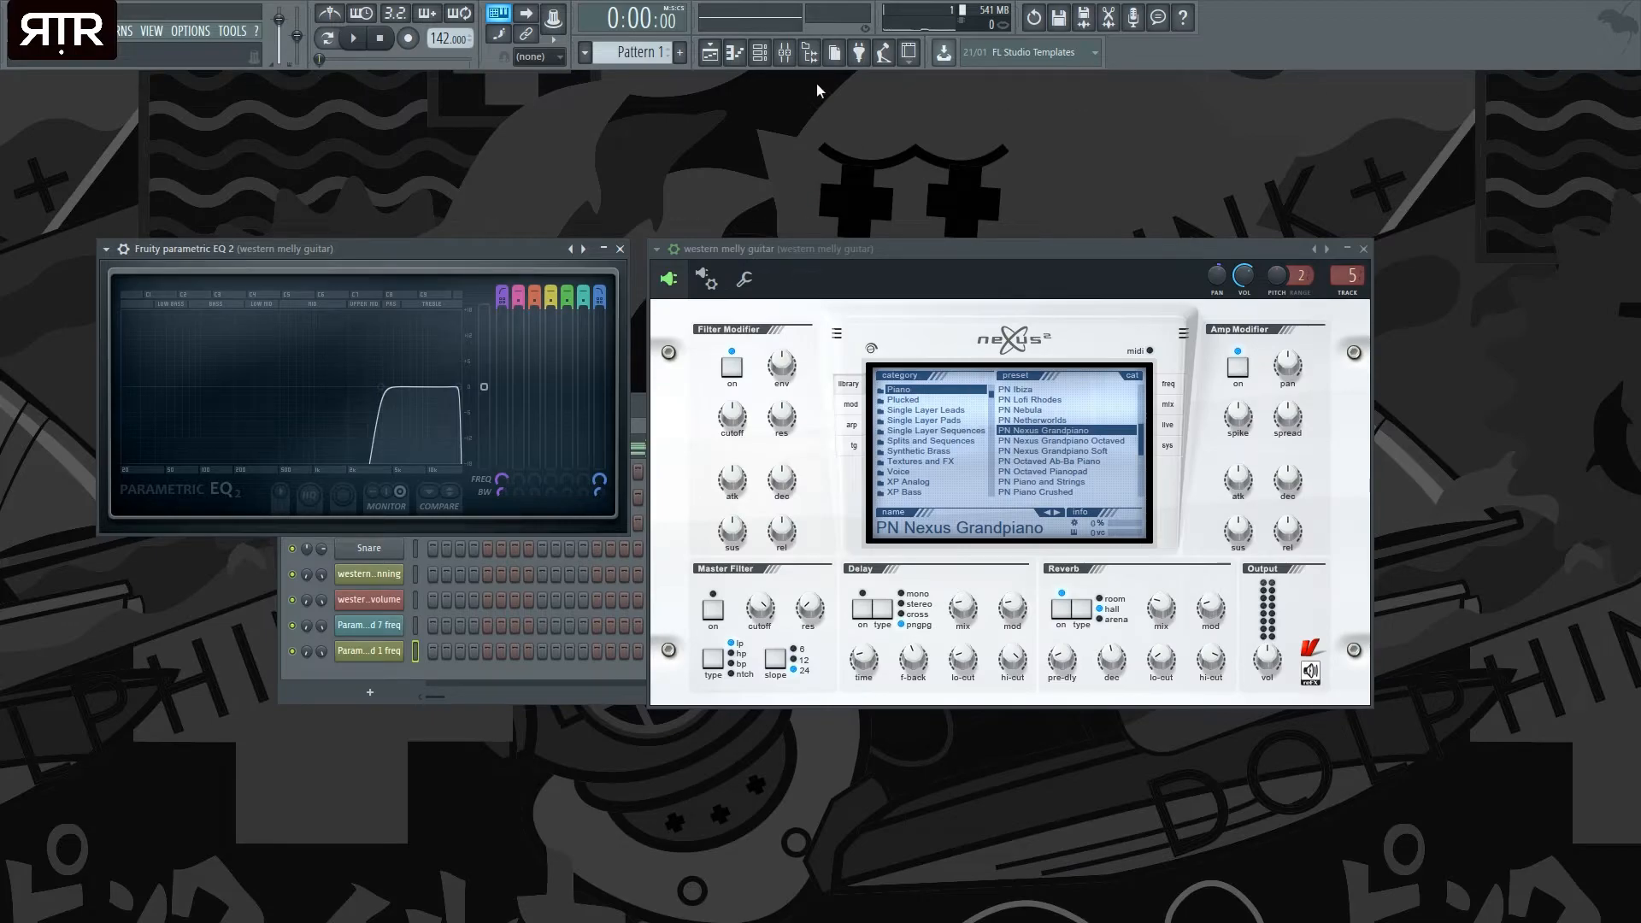
{"action": "left_click", "coordinate": [732, 58]}
{"action": "left_click", "coordinate": [712, 59]}
{"action": "left_click", "coordinate": [741, 57]}
{"action": "double_click", "coordinate": [781, 84]}
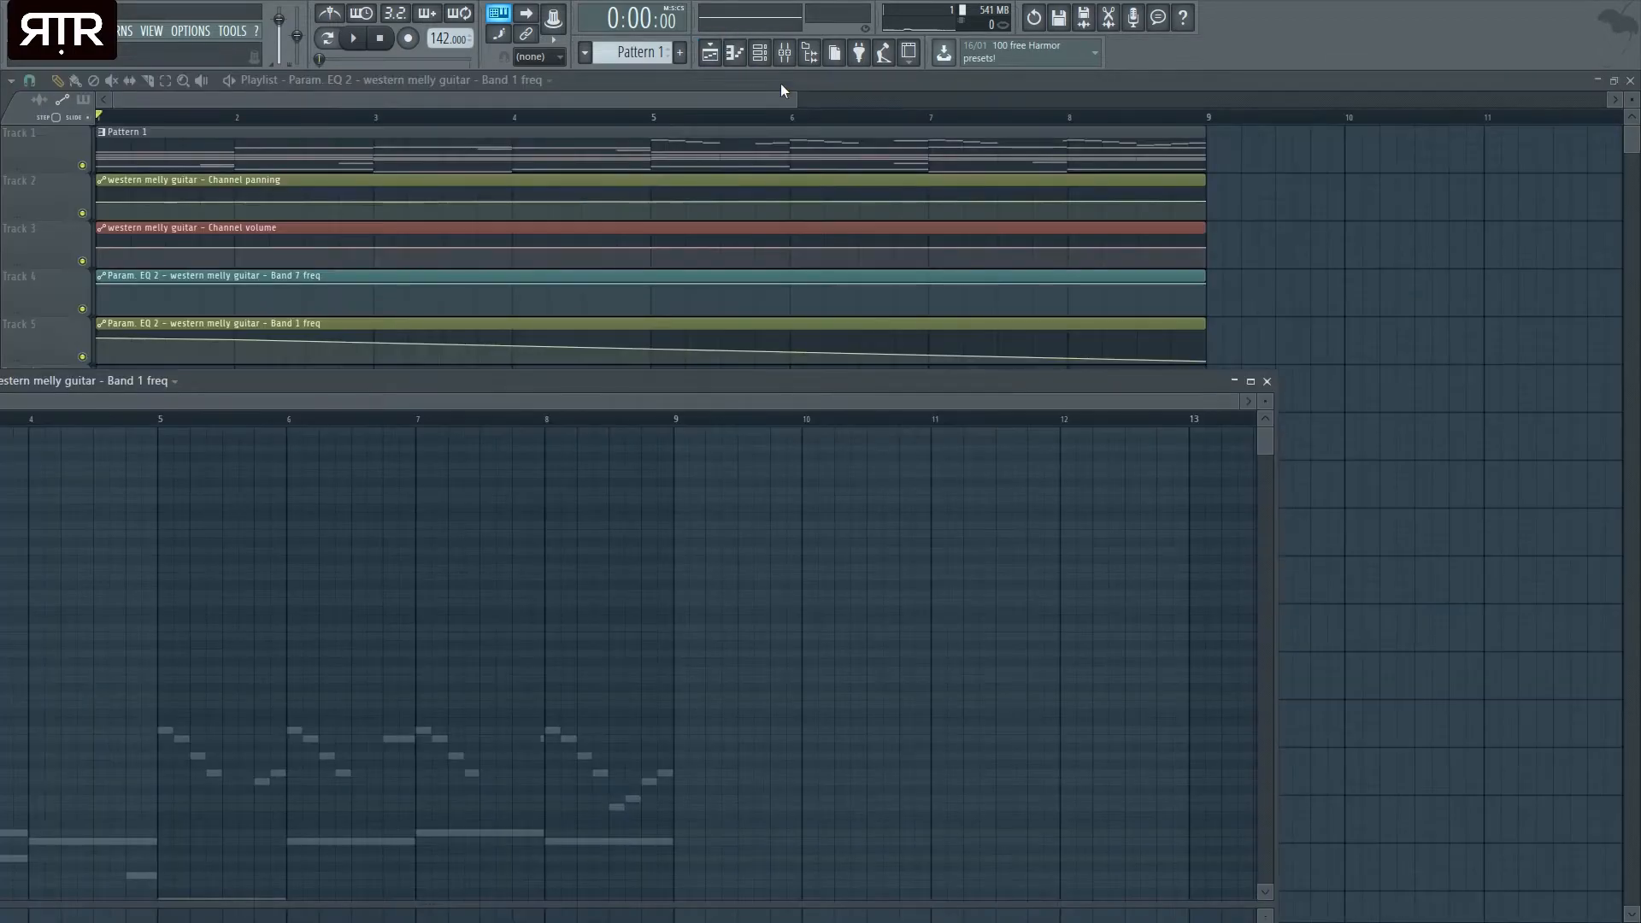
{"action": "left_click_drag", "start_coordinate": [687, 381], "coordinate": [1216, 663]}
{"action": "double_click", "coordinate": [1217, 664]}
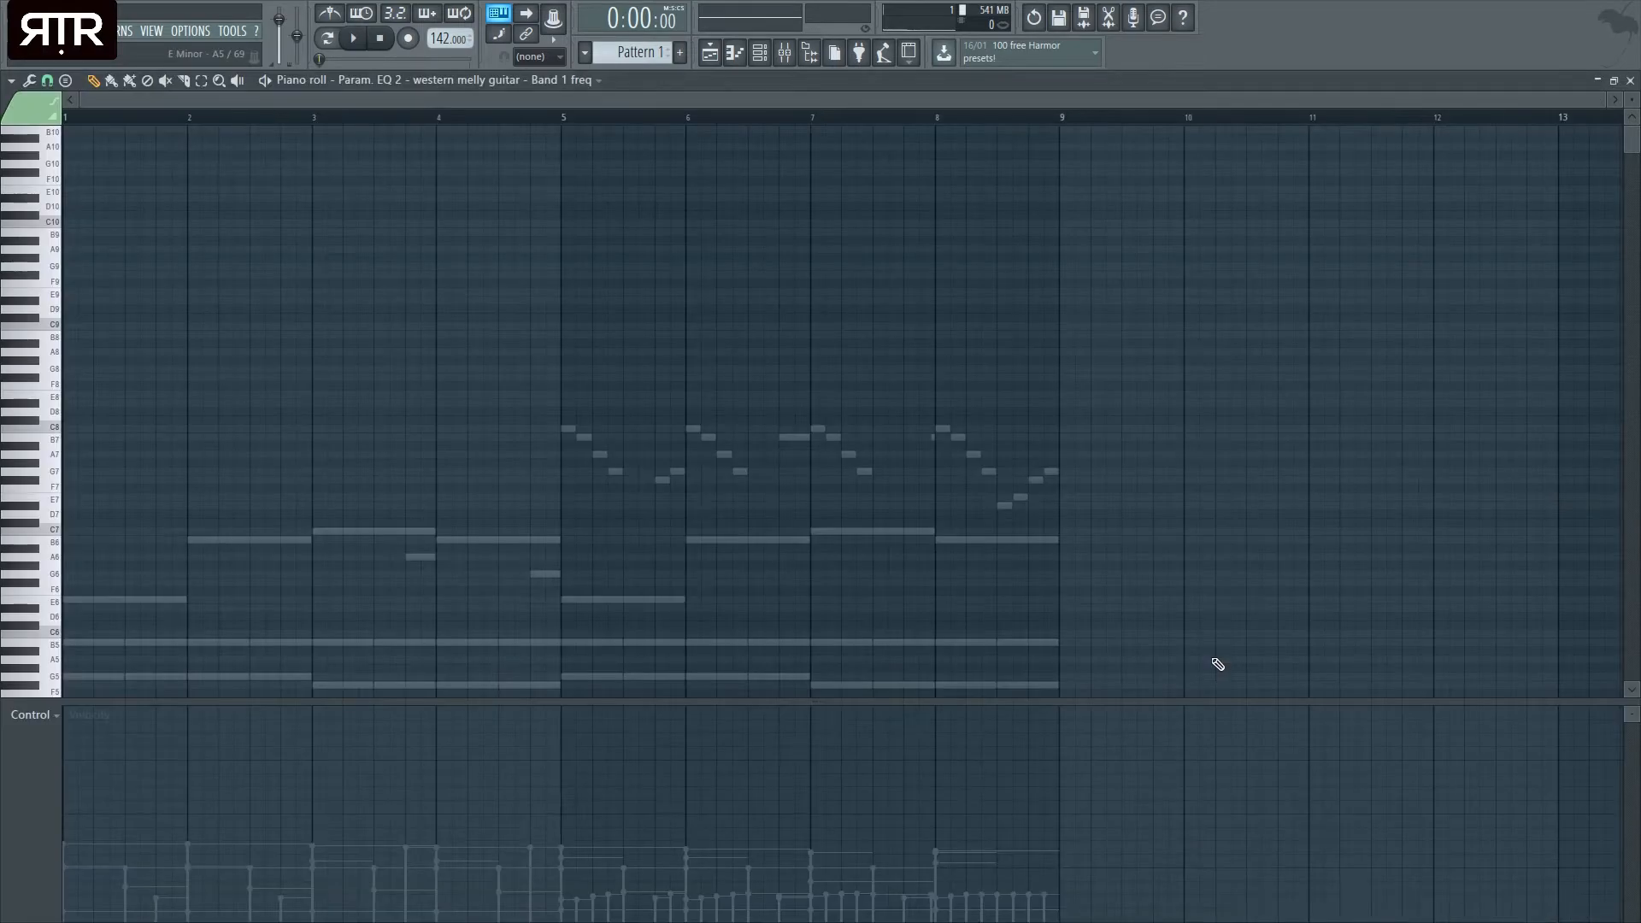
{"action": "left_click", "coordinate": [1630, 80]}
- Close the mixer and move the Fruity parametric EQ 2 window over the empty playlist tracks, clear of the automation clips
{"action": "left_click", "coordinate": [759, 53]}
{"action": "left_click", "coordinate": [785, 53]}
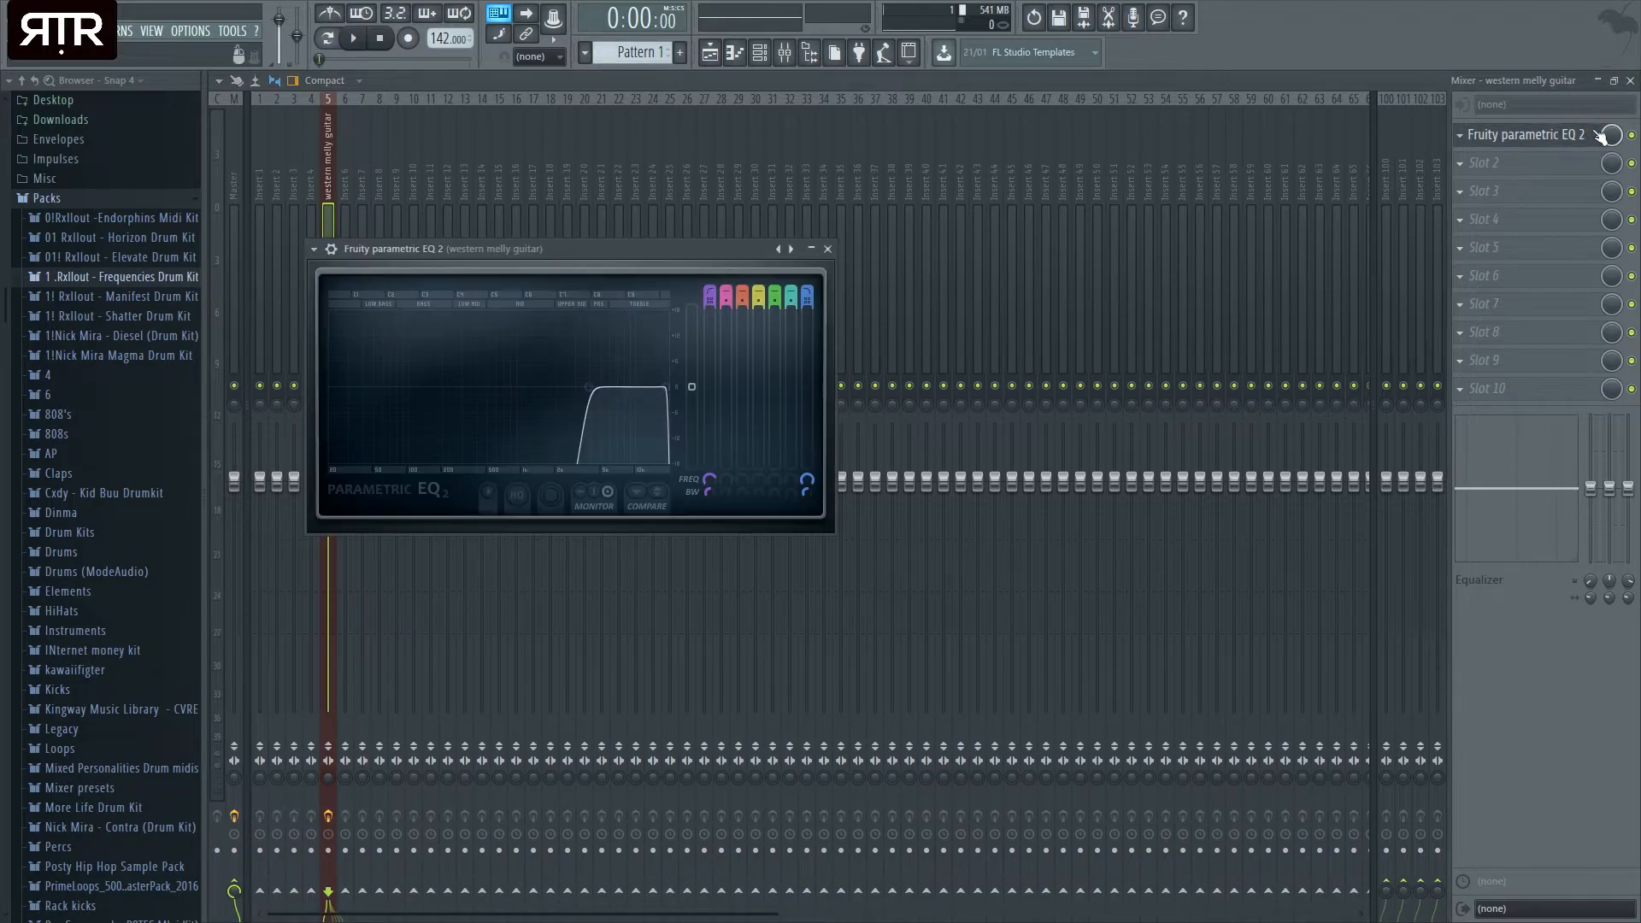
{"action": "left_click", "coordinate": [1630, 79]}
{"action": "left_click_drag", "start_coordinate": [816, 264], "coordinate": [1483, 438]}
- Play the arrangement from bar 1 and watch how the Band 1 automation moves the EQ's low cut
{"action": "key", "text": "space"}
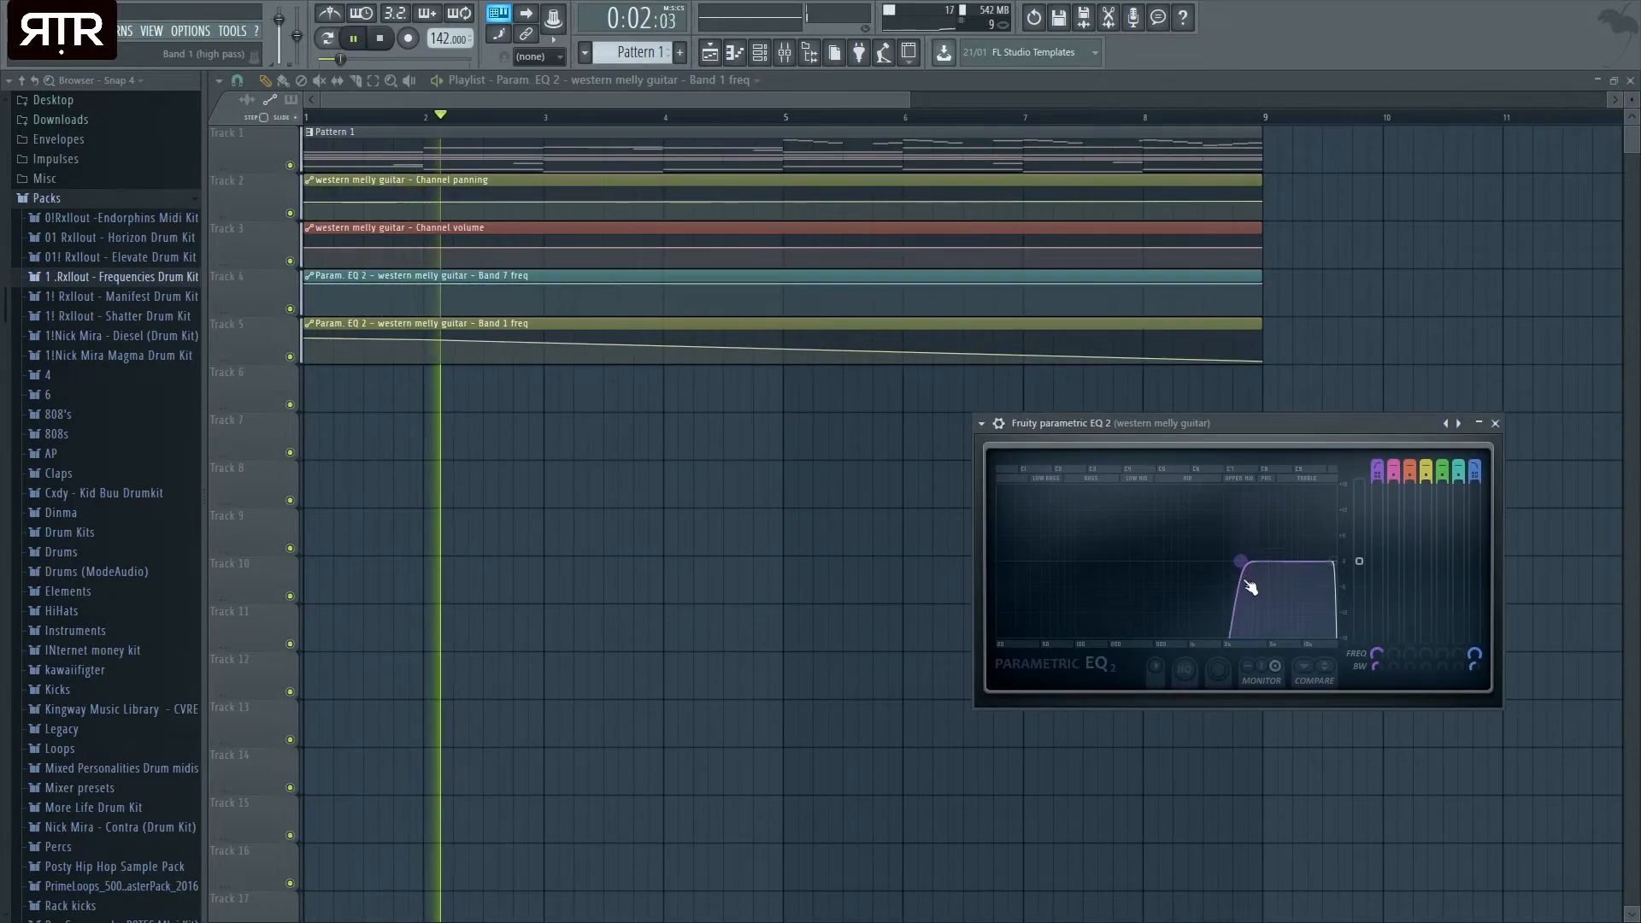
{"action": "key", "text": "space"}
{"action": "key", "text": "space"}
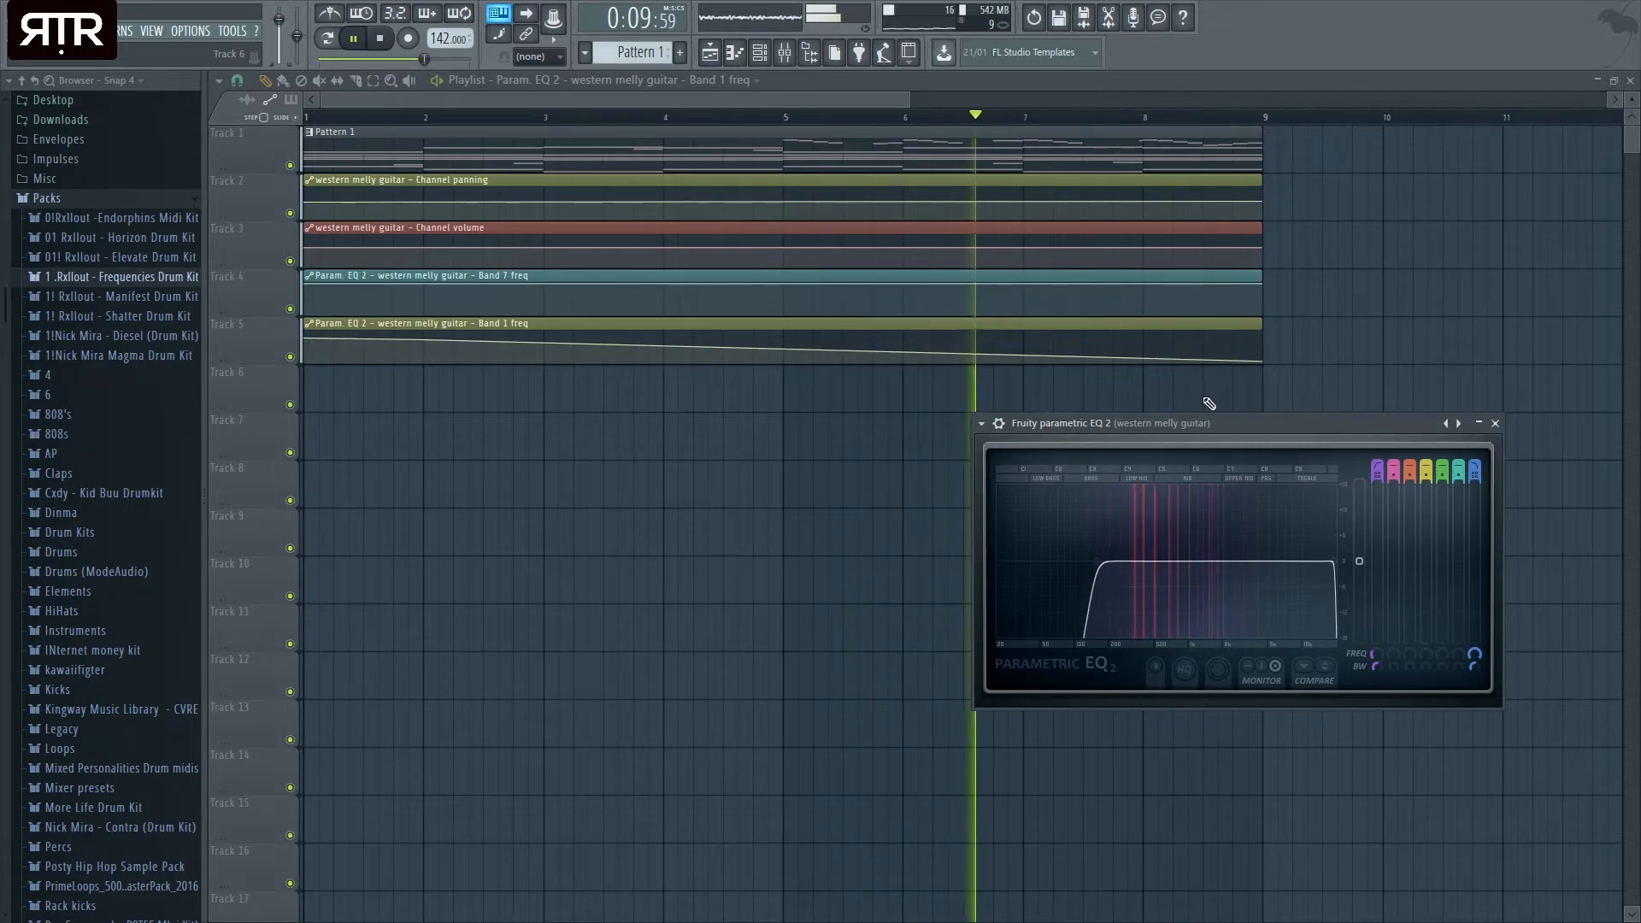
{"action": "key", "text": "space"}
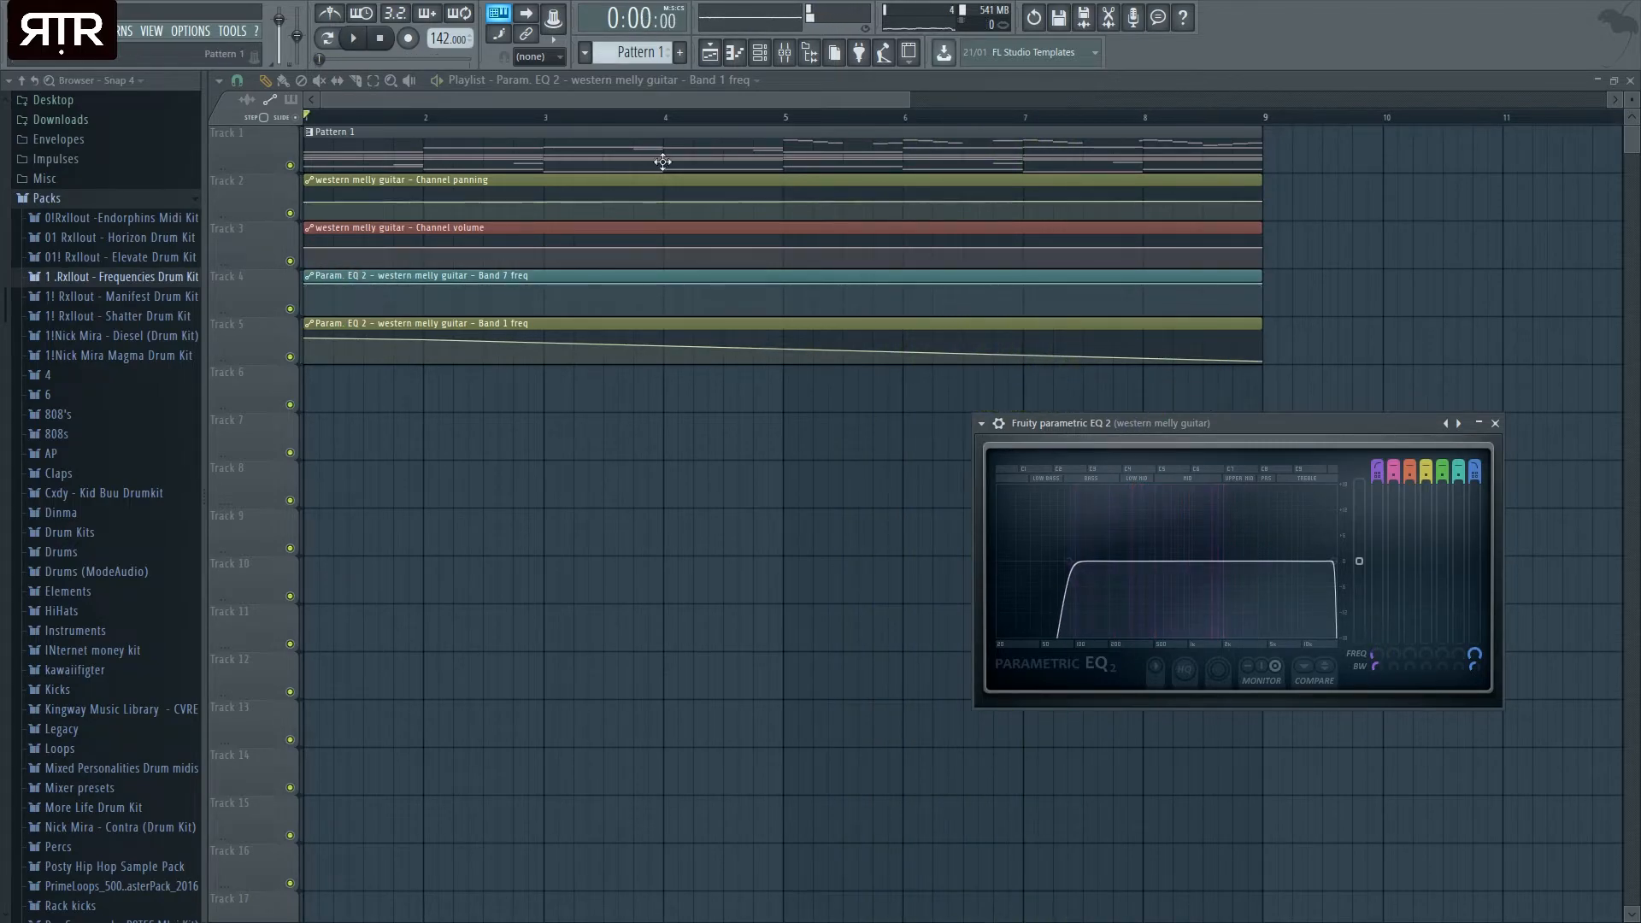
- Restore the playlist to a smaller floating window and resize it so the EQ graph stays visible beside it
{"action": "double_click", "coordinate": [850, 79]}
{"action": "left_click_drag", "start_coordinate": [1195, 84], "coordinate": [1195, 114]}
{"action": "left_click_drag", "start_coordinate": [1342, 188], "coordinate": [998, 248]}
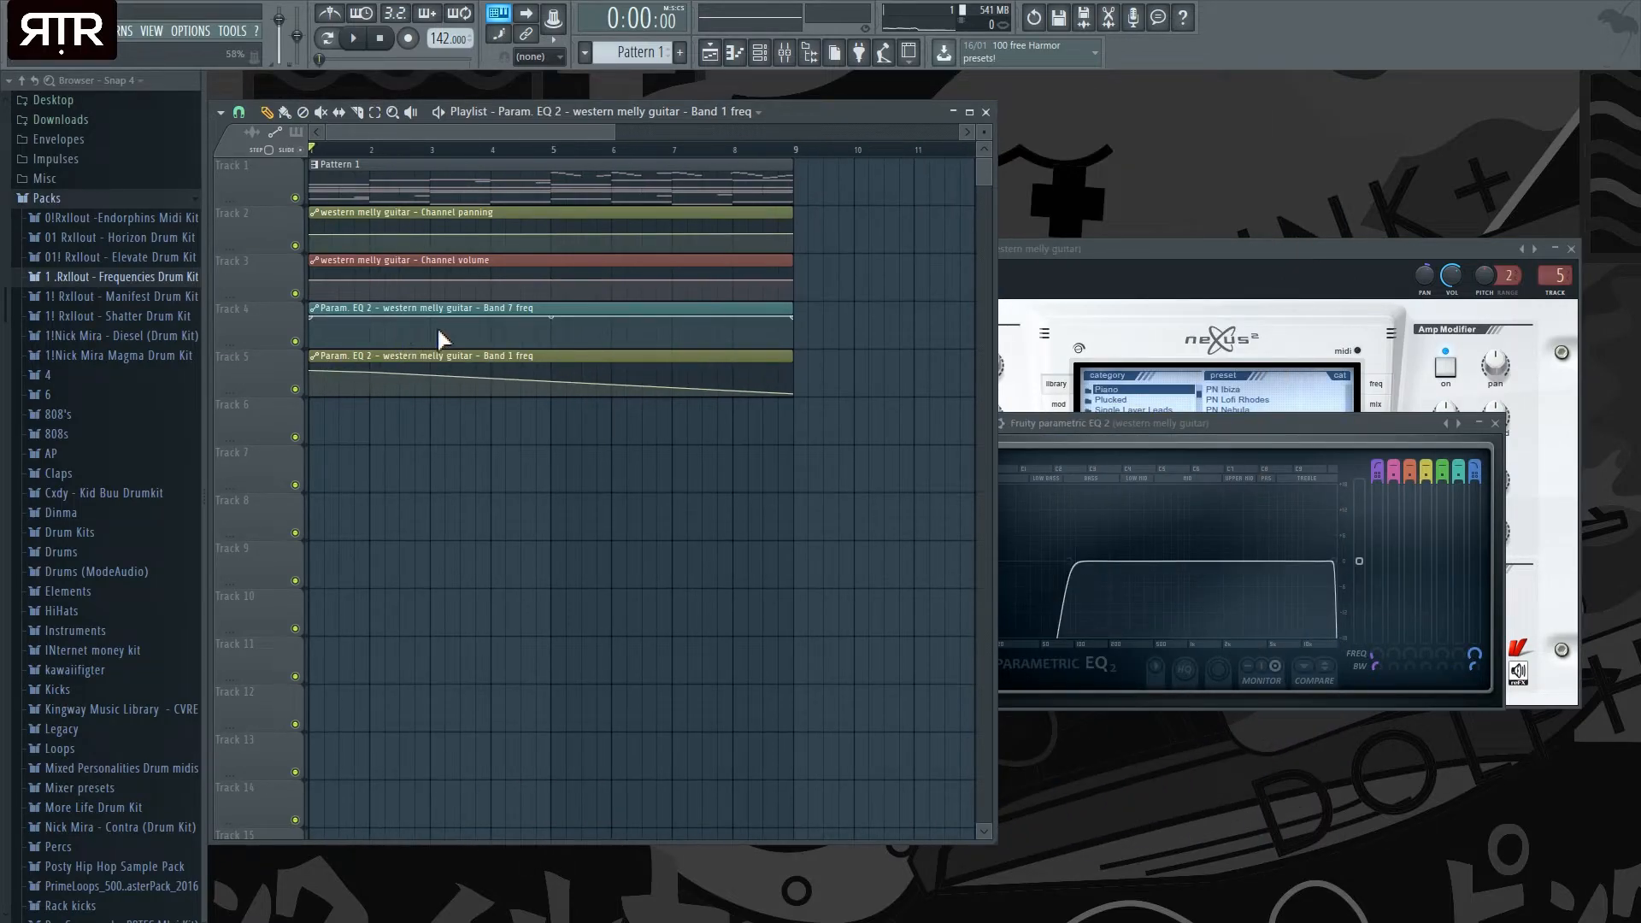
- Try a falling Band 7 freq line by lowering its bar 9 end point, and play from bar 1
{"action": "left_click_drag", "start_coordinate": [796, 318], "coordinate": [795, 342]}
{"action": "key", "text": "space"}
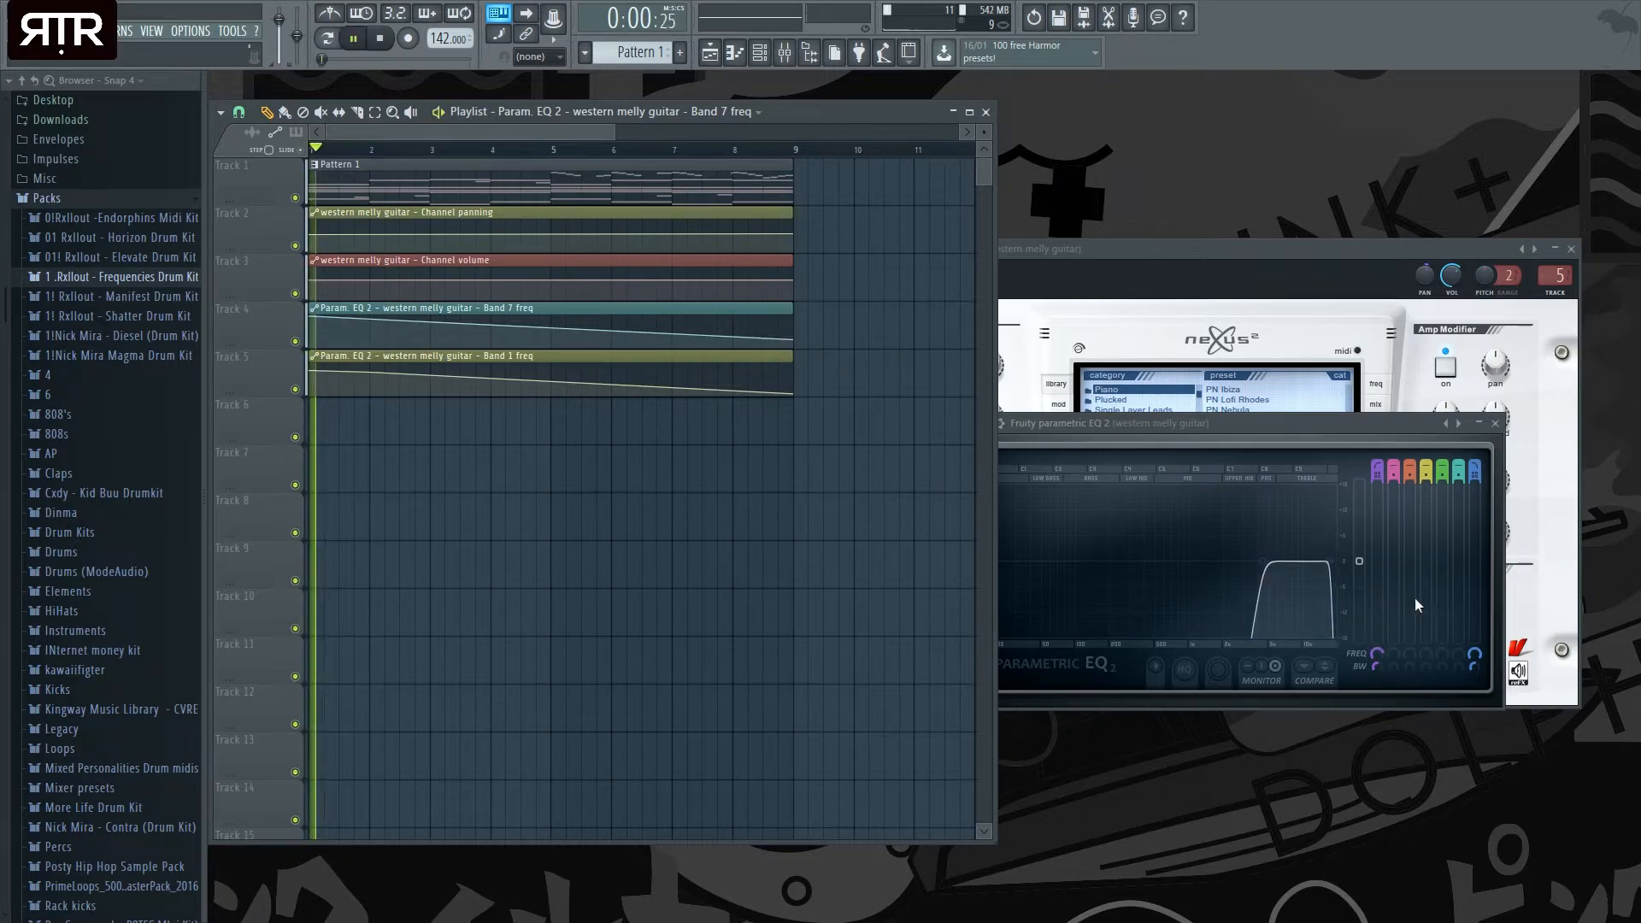
{"action": "key", "text": "space"}
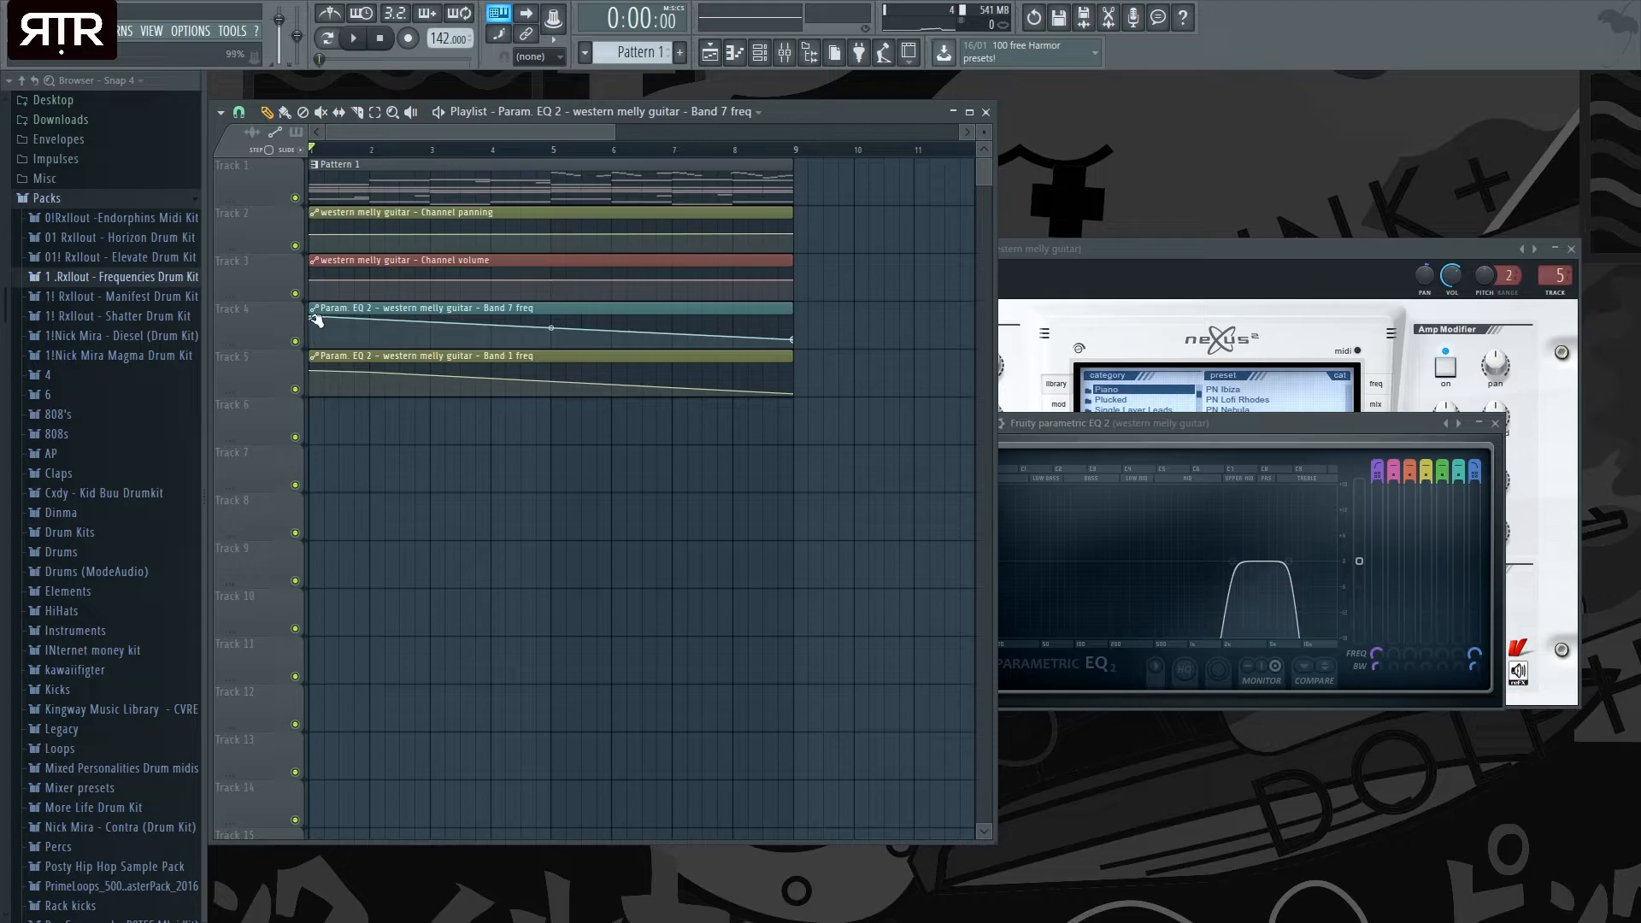
- Reverse the Band 7 freq line so it rises from near the minimum at bar 1 to a high value at its end
{"action": "left_click_drag", "start_coordinate": [316, 319], "coordinate": [313, 348]}
{"action": "left_click_drag", "start_coordinate": [793, 340], "coordinate": [804, 289]}
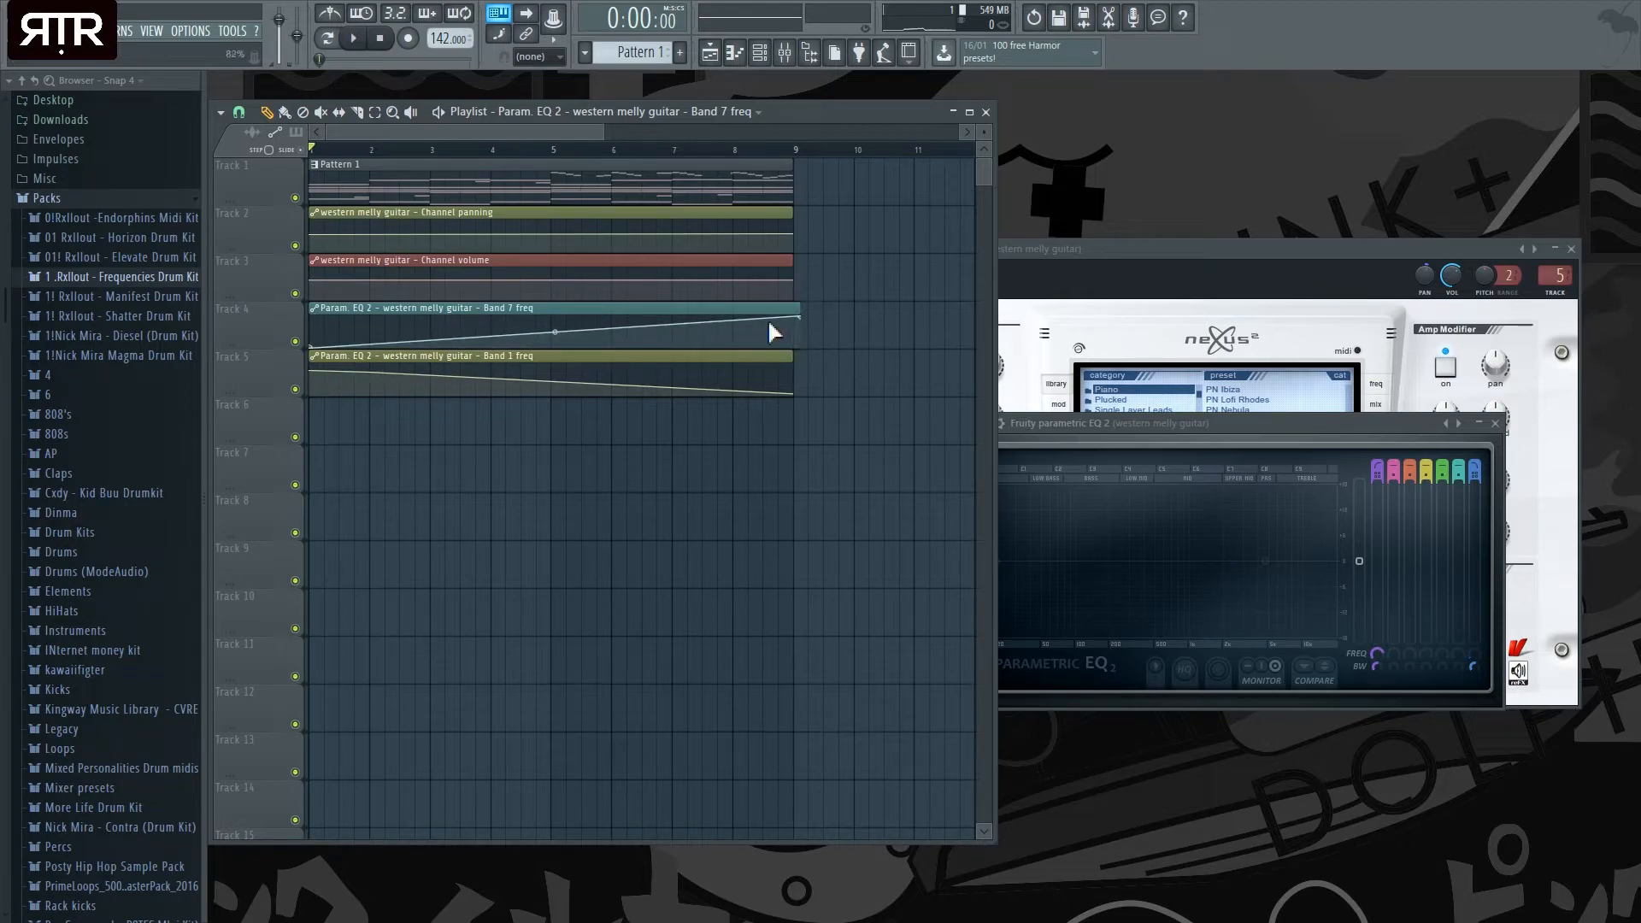
- Play from bar 1 to watch the EQ's high cut open, and move the playback position to just past bar 5
{"action": "key", "text": "space"}
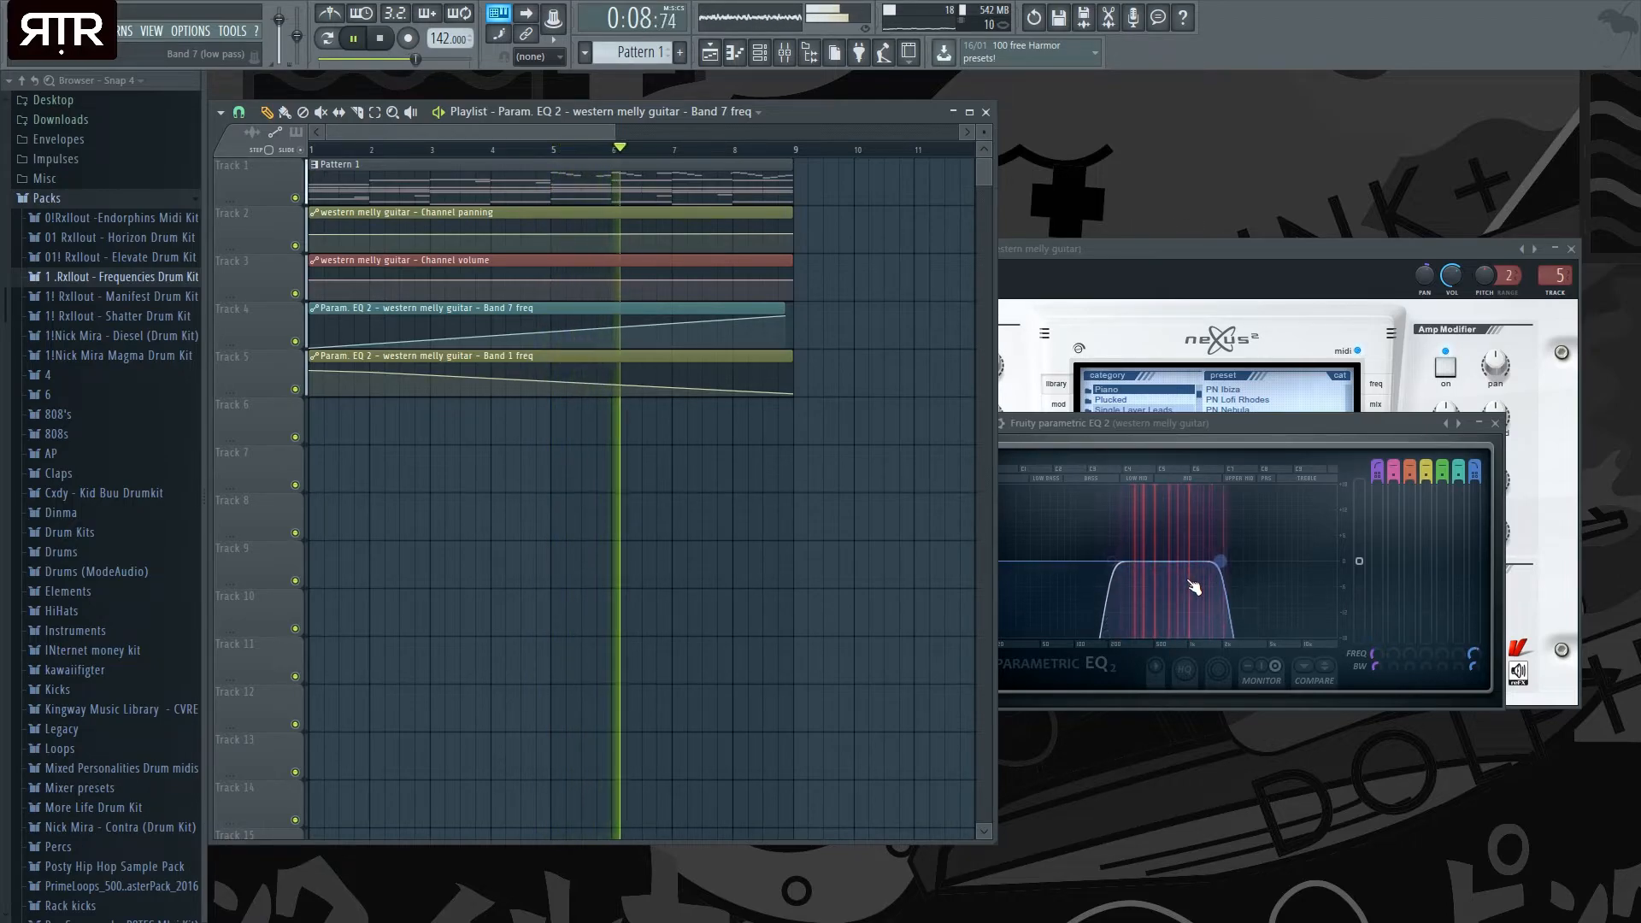
{"action": "key", "text": "space"}
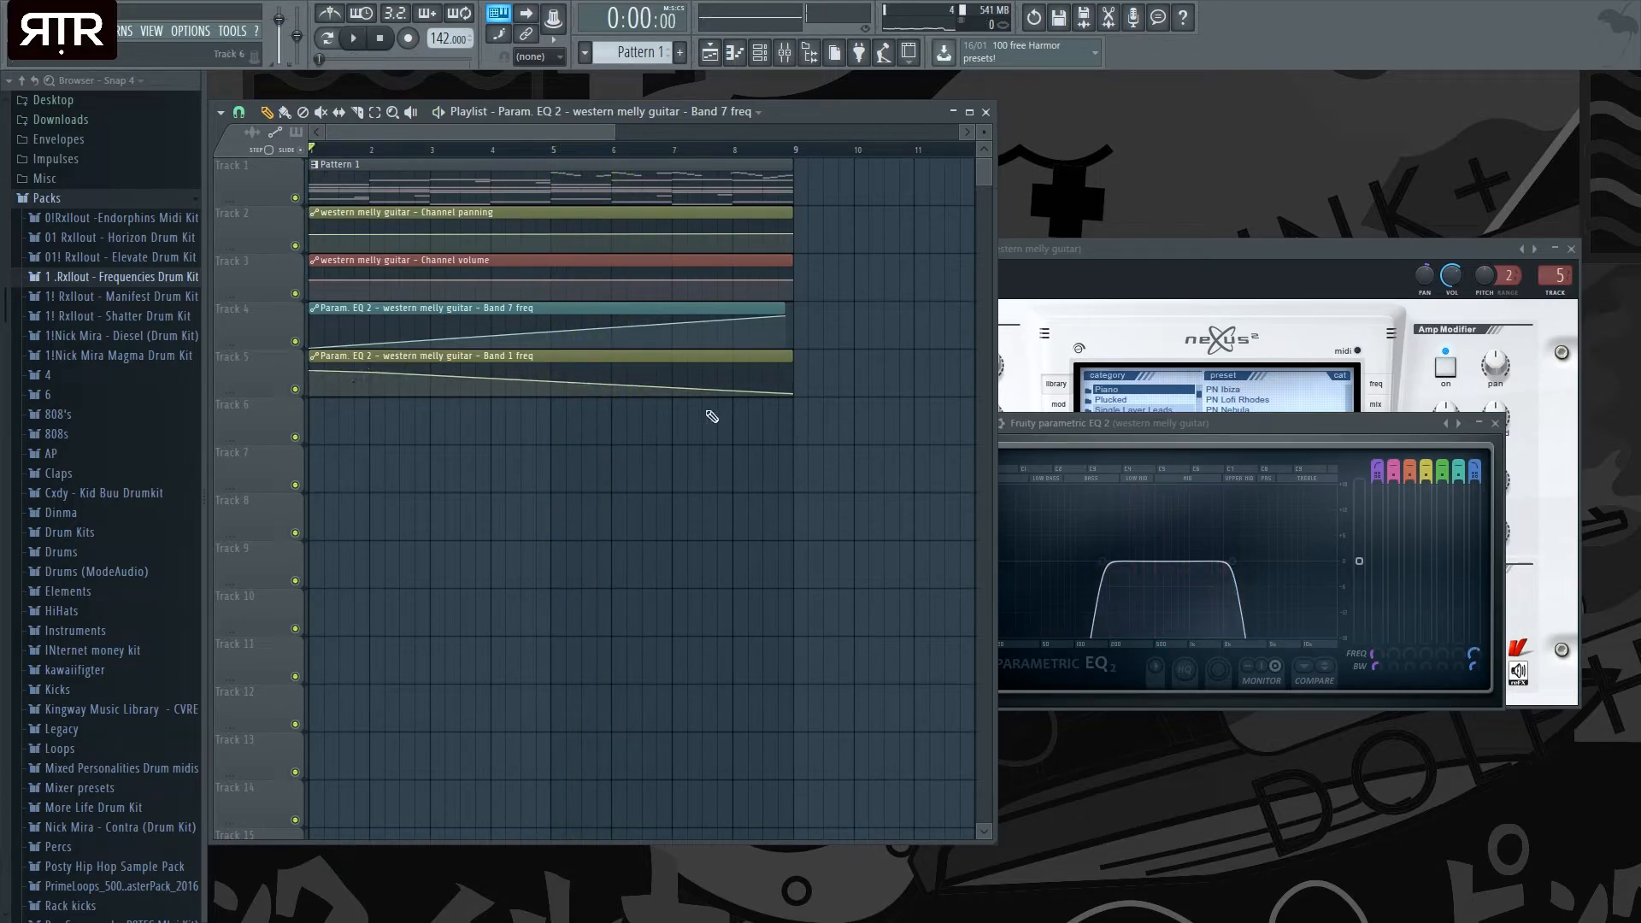
{"action": "left_click_drag", "start_coordinate": [498, 152], "coordinate": [562, 164]}
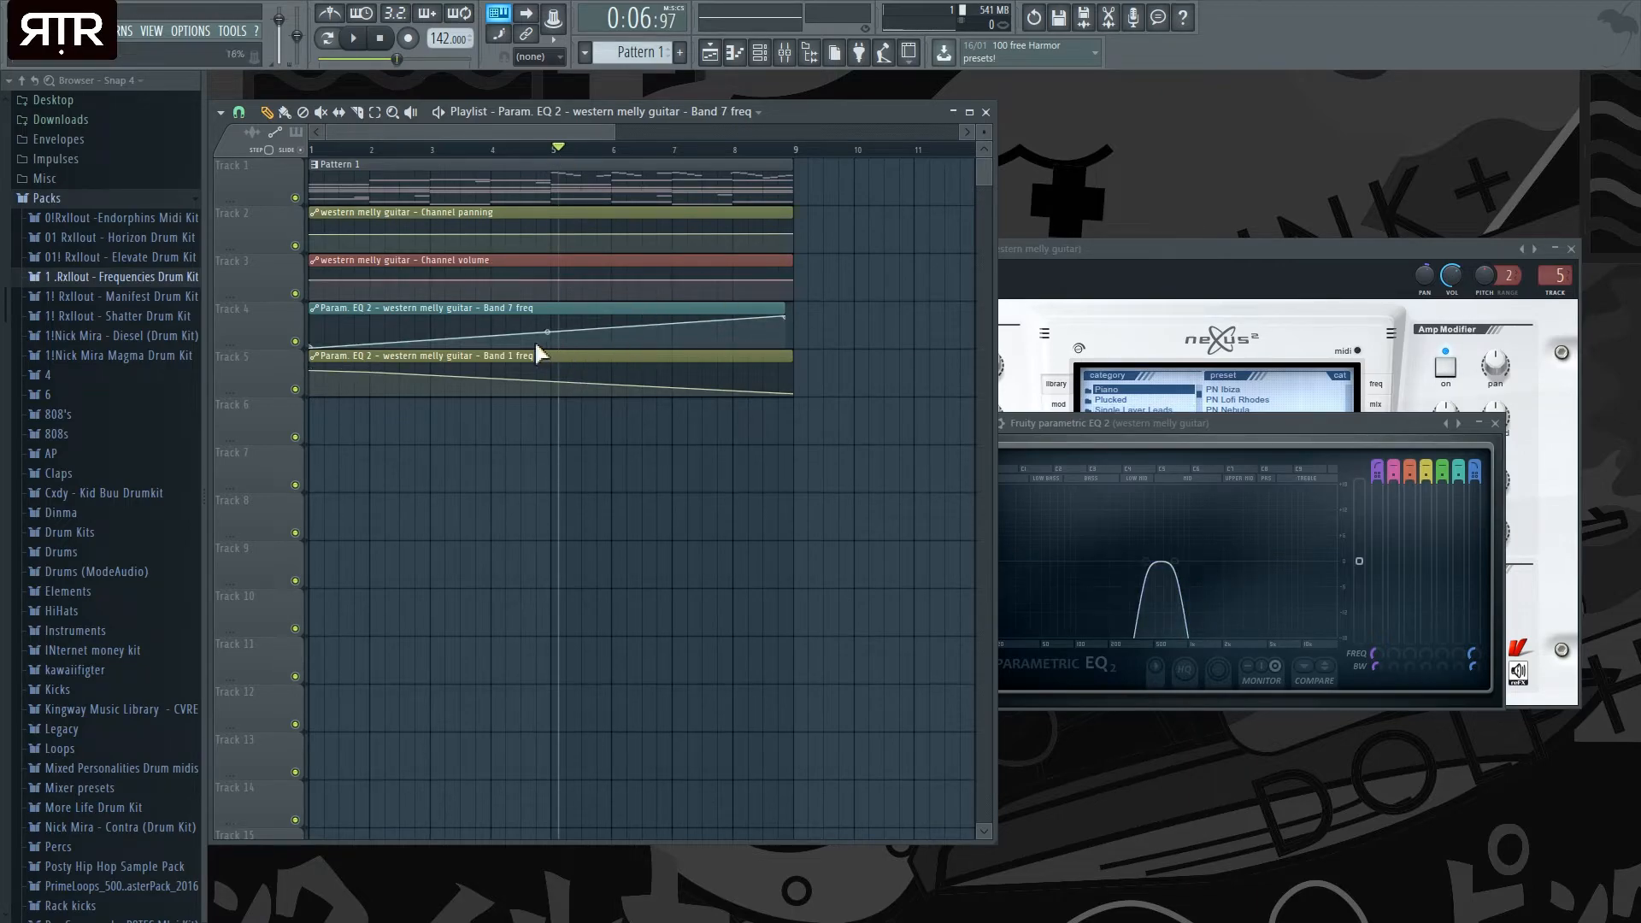
- Raise the Band 7 freq start point to flatten its line near the maximum, and lower all Band 1 freq points to the minimum
{"action": "left_click_drag", "start_coordinate": [310, 345], "coordinate": [315, 314]}
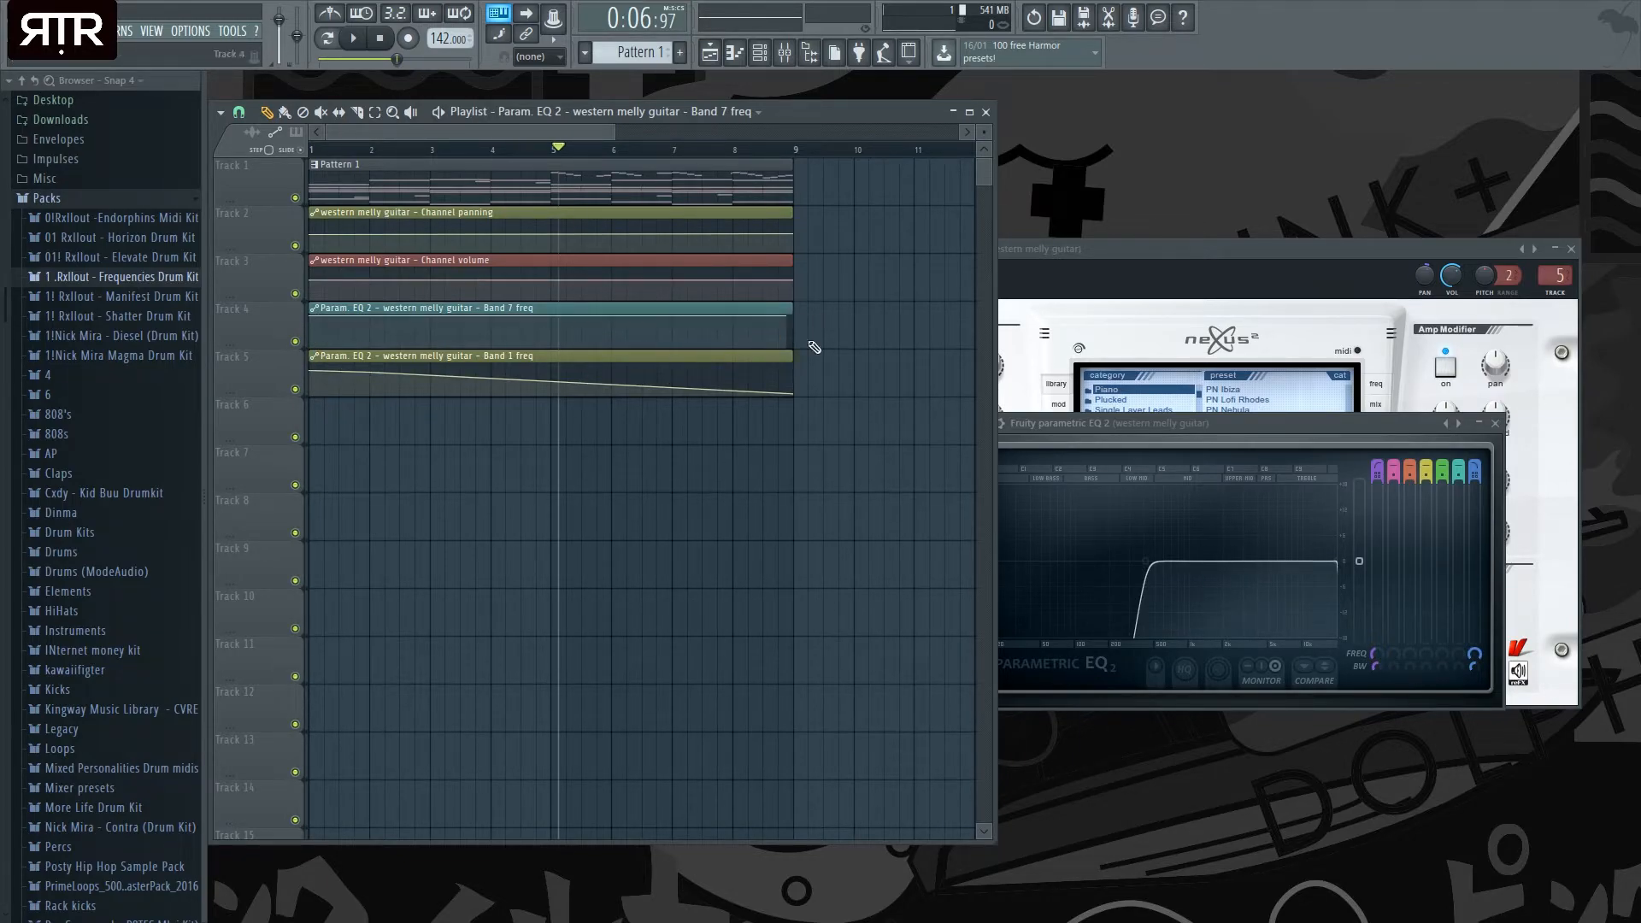
{"action": "left_click_drag", "start_coordinate": [1132, 587], "coordinate": [996, 574]}
{"action": "left_click_drag", "start_coordinate": [791, 395], "coordinate": [791, 372]}
{"action": "left_click_drag", "start_coordinate": [315, 371], "coordinate": [330, 458]}
{"action": "mouse_move", "coordinate": [791, 372]}
{"action": "left_mouse_down"}
{"action": "mouse_move", "coordinate": [795, 410]}
{"action": "mouse_move", "coordinate": [784, 400]}
{"action": "left_mouse_up"}
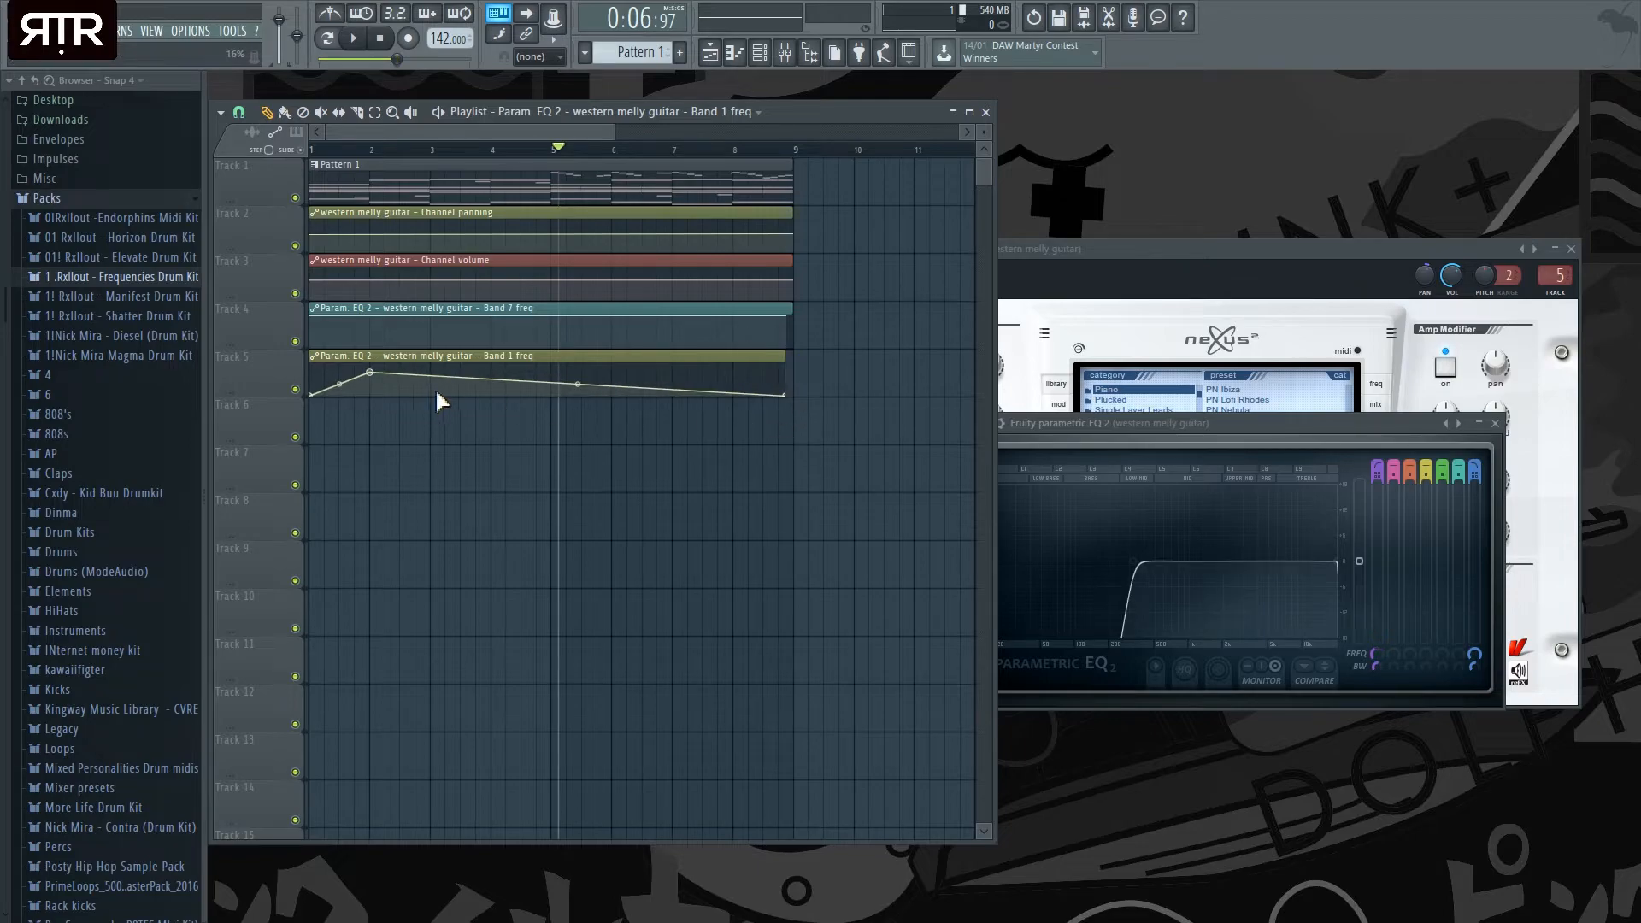
{"action": "left_click_drag", "start_coordinate": [368, 376], "coordinate": [374, 442]}
- Lower both ends of the Band 7 freq line to a flat level around mid-height, playing to hear the high cut
{"action": "mouse_move", "coordinate": [313, 317]}
{"action": "left_mouse_down"}
{"action": "mouse_move", "coordinate": [314, 338]}
{"action": "mouse_move", "coordinate": [315, 306]}
{"action": "left_mouse_up"}
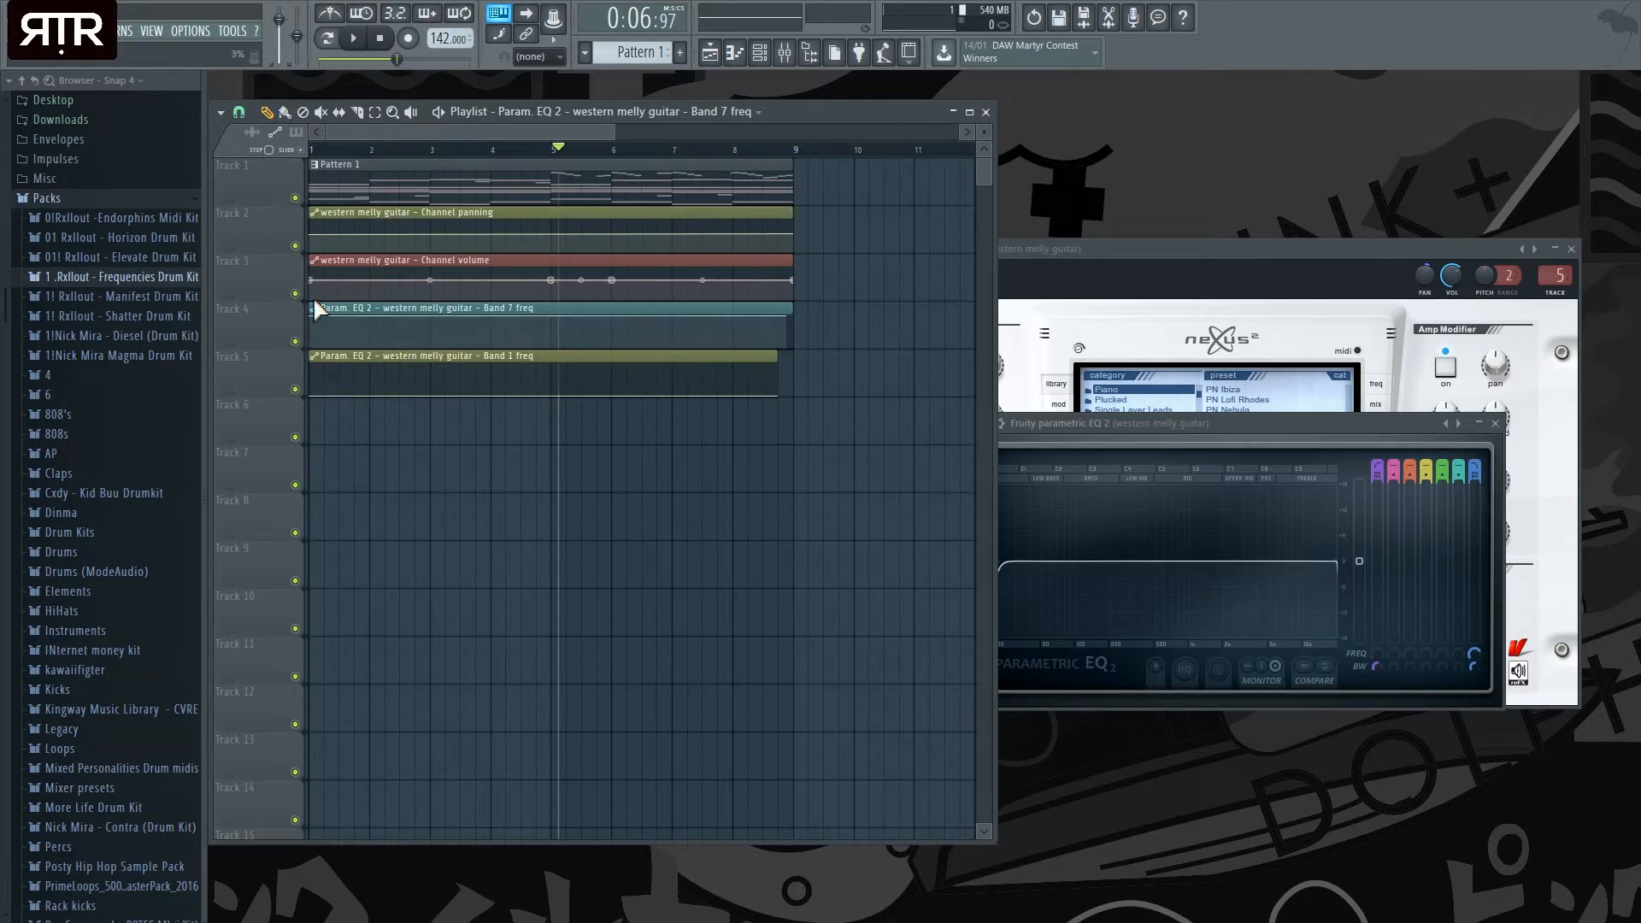
{"action": "left_click_drag", "start_coordinate": [789, 322], "coordinate": [787, 351]}
{"action": "key", "text": "space"}
{"action": "key", "text": "space"}
{"action": "key", "text": "space"}
{"action": "key", "text": "space"}
{"action": "left_click_drag", "start_coordinate": [792, 349], "coordinate": [785, 337]}
{"action": "left_click_drag", "start_coordinate": [310, 324], "coordinate": [796, 333]}
- Fine-tune the Band 7 freq line to about 47% and play it from bar 1
{"action": "left_click_drag", "start_coordinate": [560, 152], "coordinate": [138, 149]}
{"action": "key", "text": "space"}
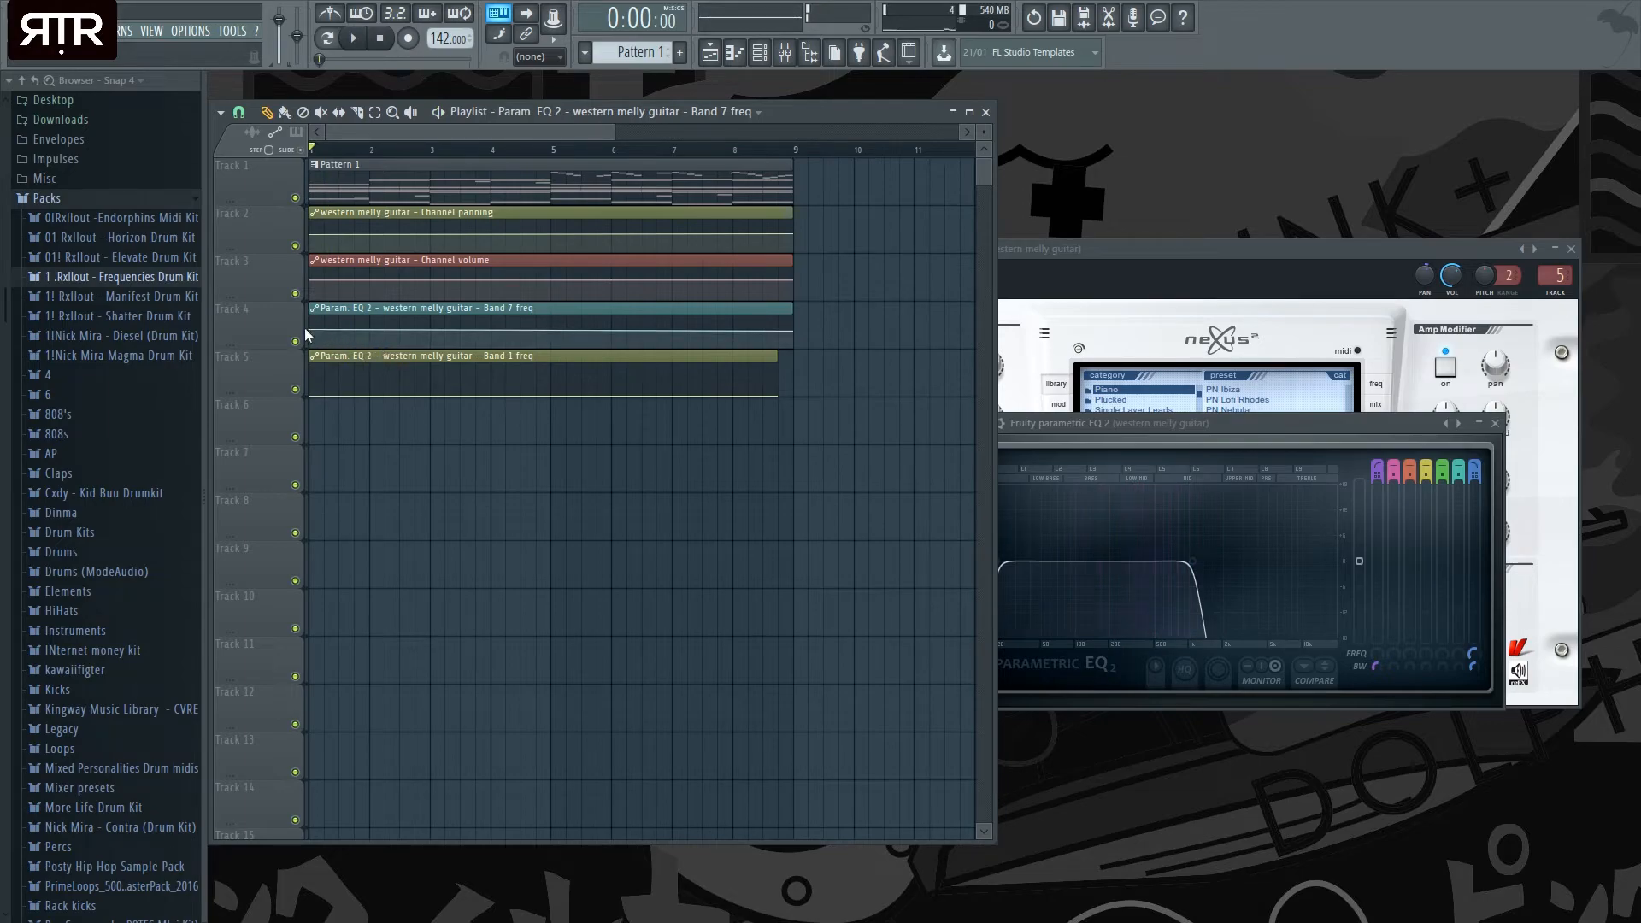
{"action": "left_click_drag", "start_coordinate": [312, 331], "coordinate": [312, 332]}
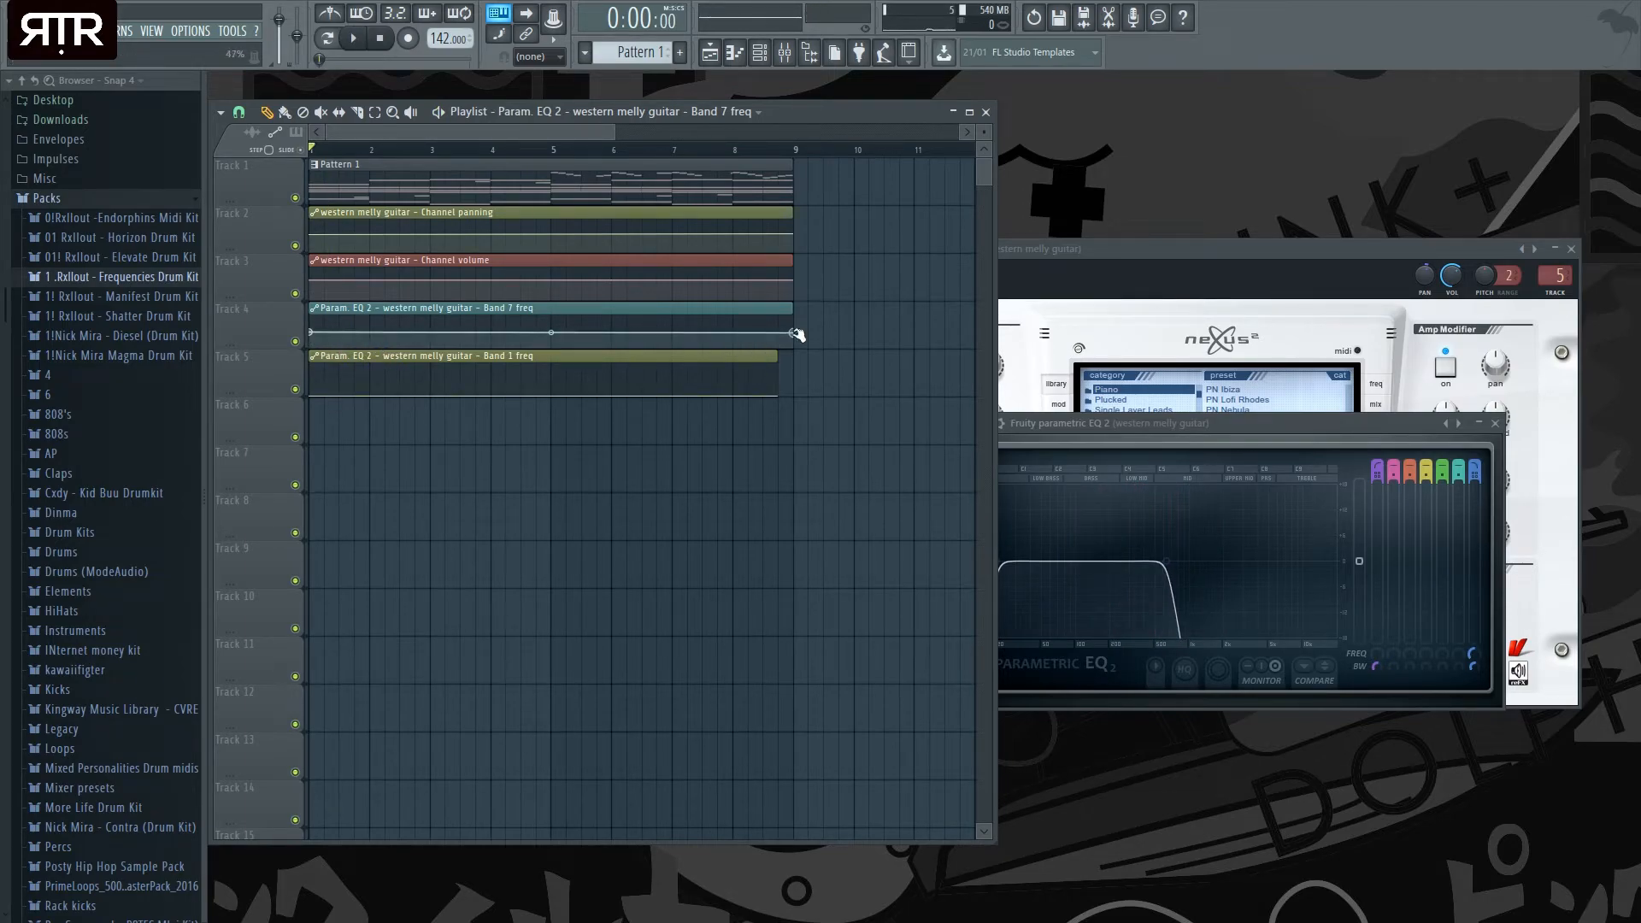
{"action": "key", "text": "space"}
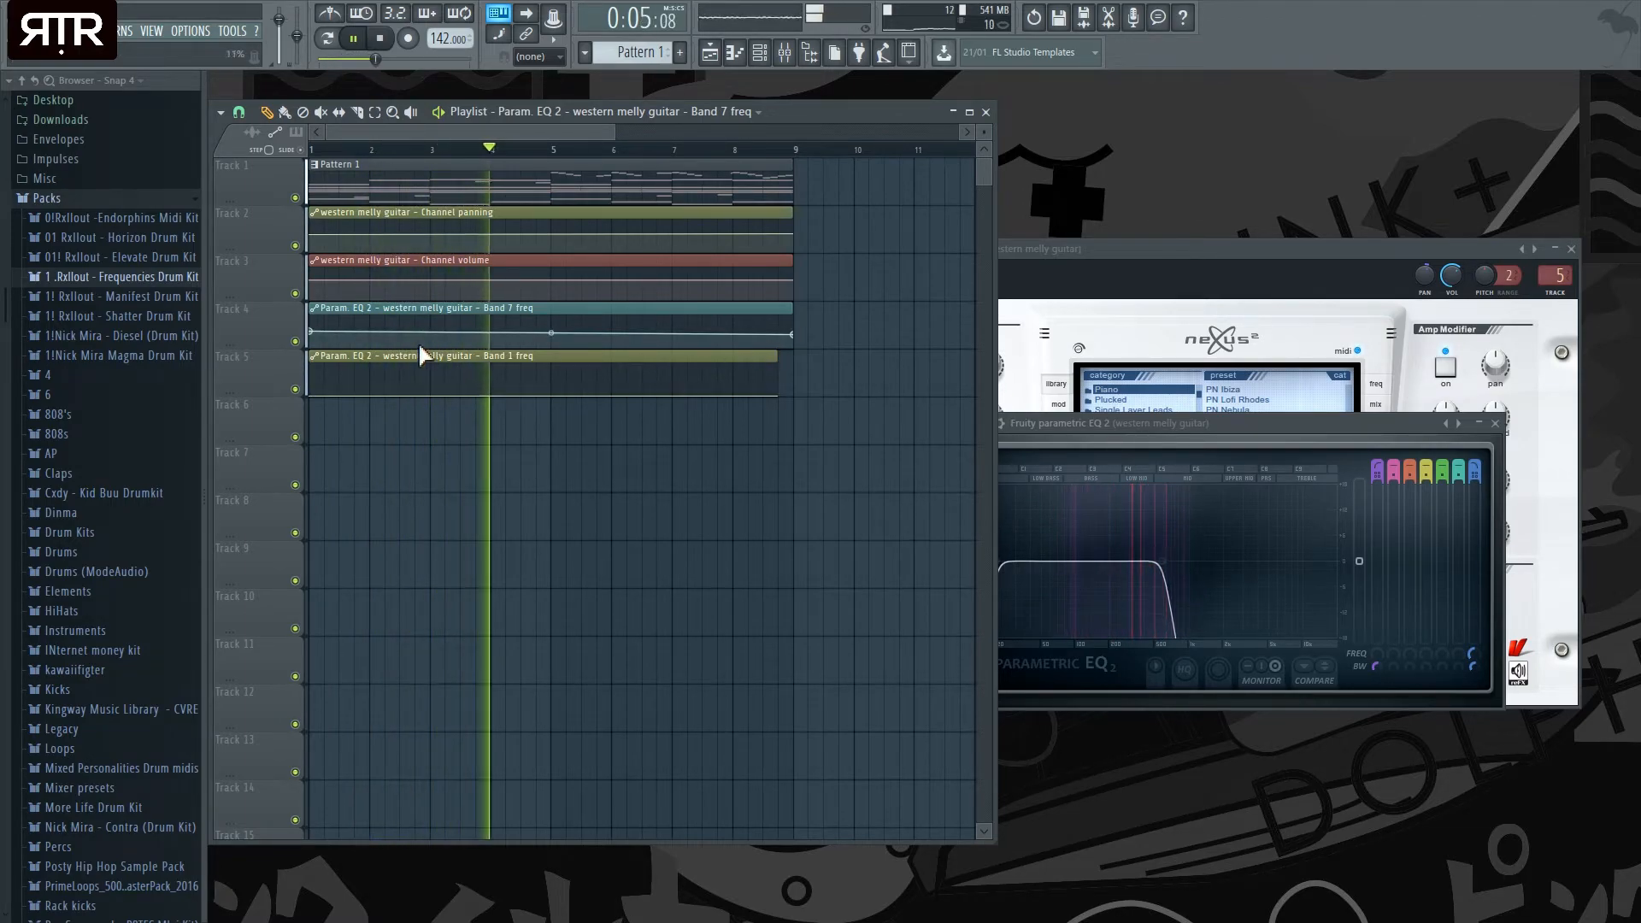
{"action": "key", "text": "space"}
- Add Band 7 freq points that ramp up over the last quarter of bar 5, peak at bar 6 and drop straight back
{"action": "scroll", "coordinate": [609, 336], "scroll_direction": "up", "scroll_amount": 3}
{"action": "right_click", "coordinate": [615, 330]}
{"action": "right_click", "coordinate": [641, 328]}
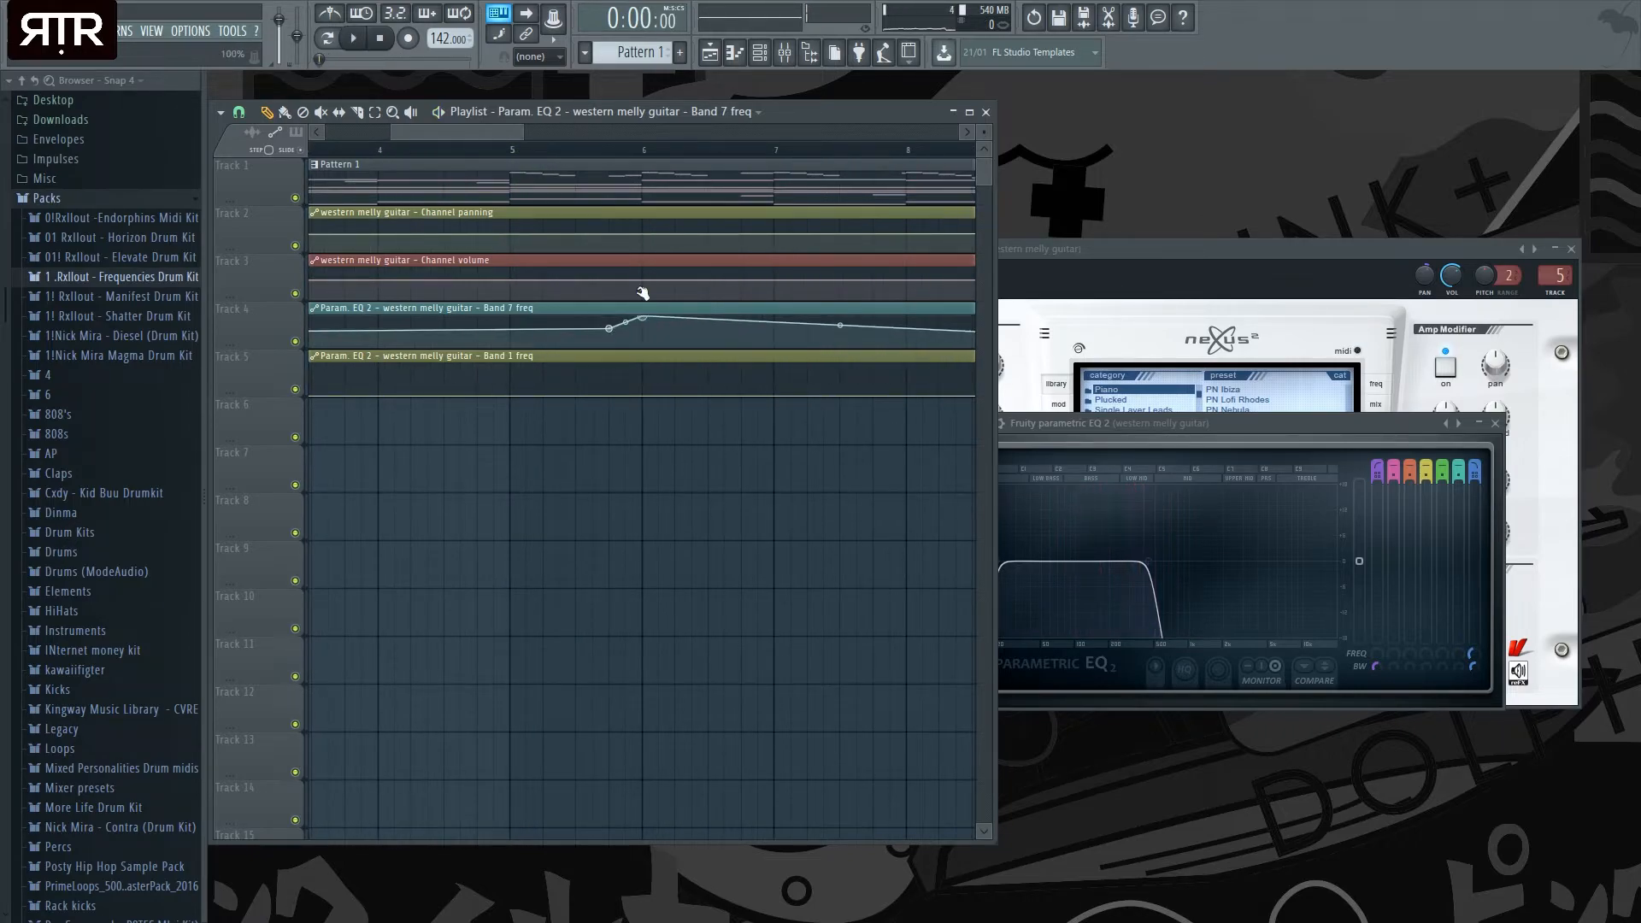
{"action": "scroll", "coordinate": [624, 338], "scroll_direction": "down", "scroll_amount": 2}
{"action": "right_click", "coordinate": [631, 334]}
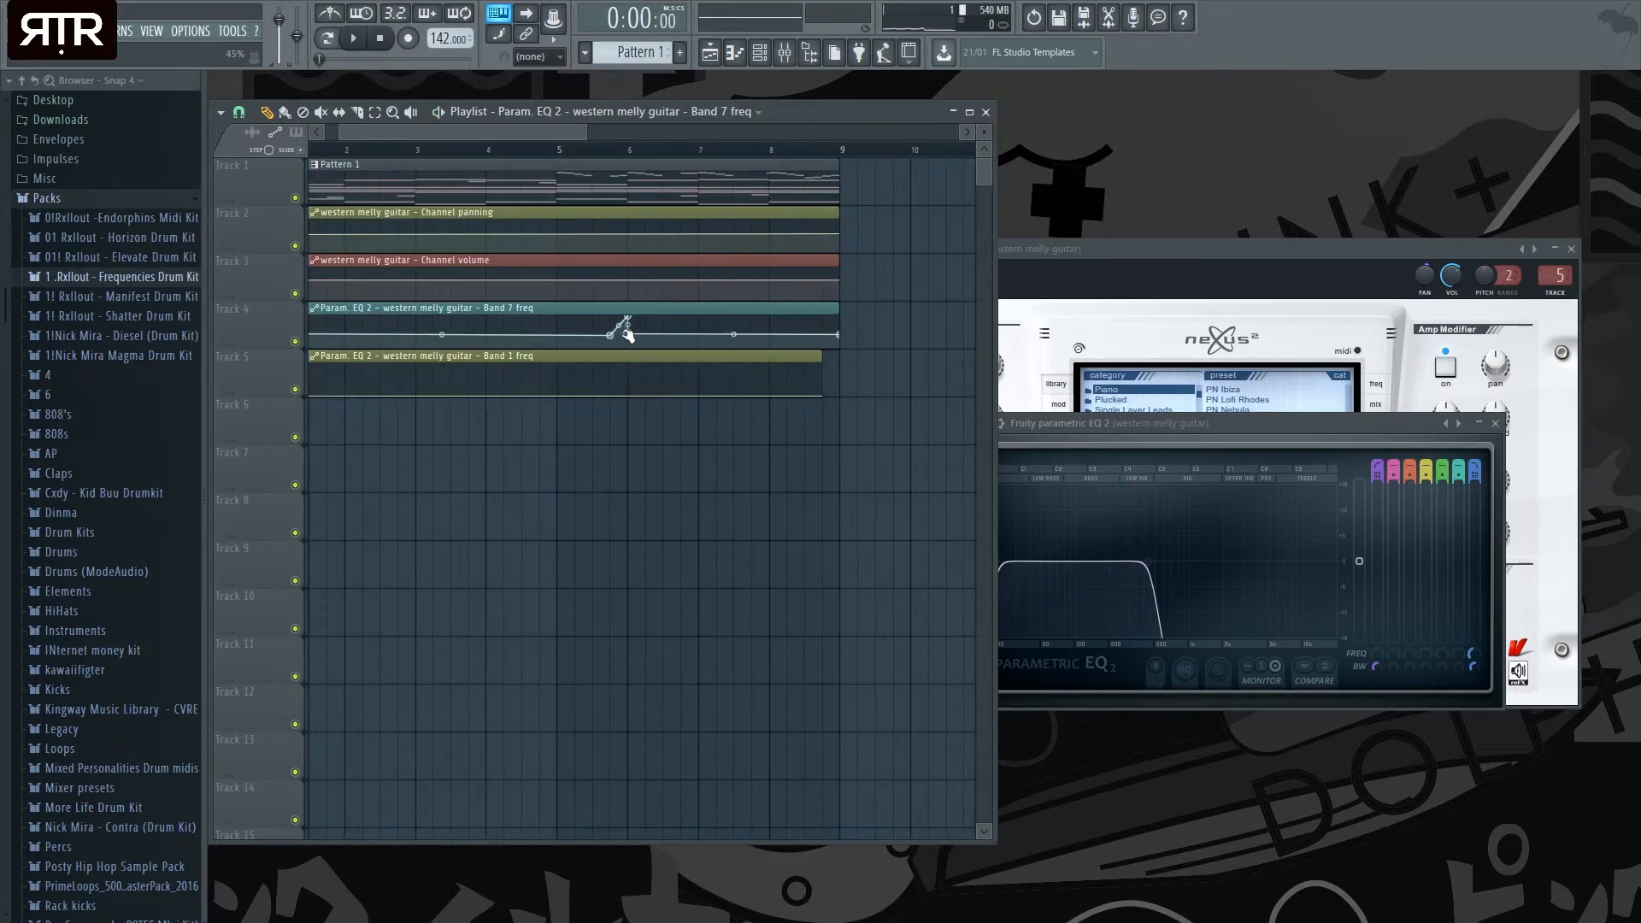
{"action": "scroll", "coordinate": [623, 372], "scroll_direction": "down", "scroll_amount": 2}
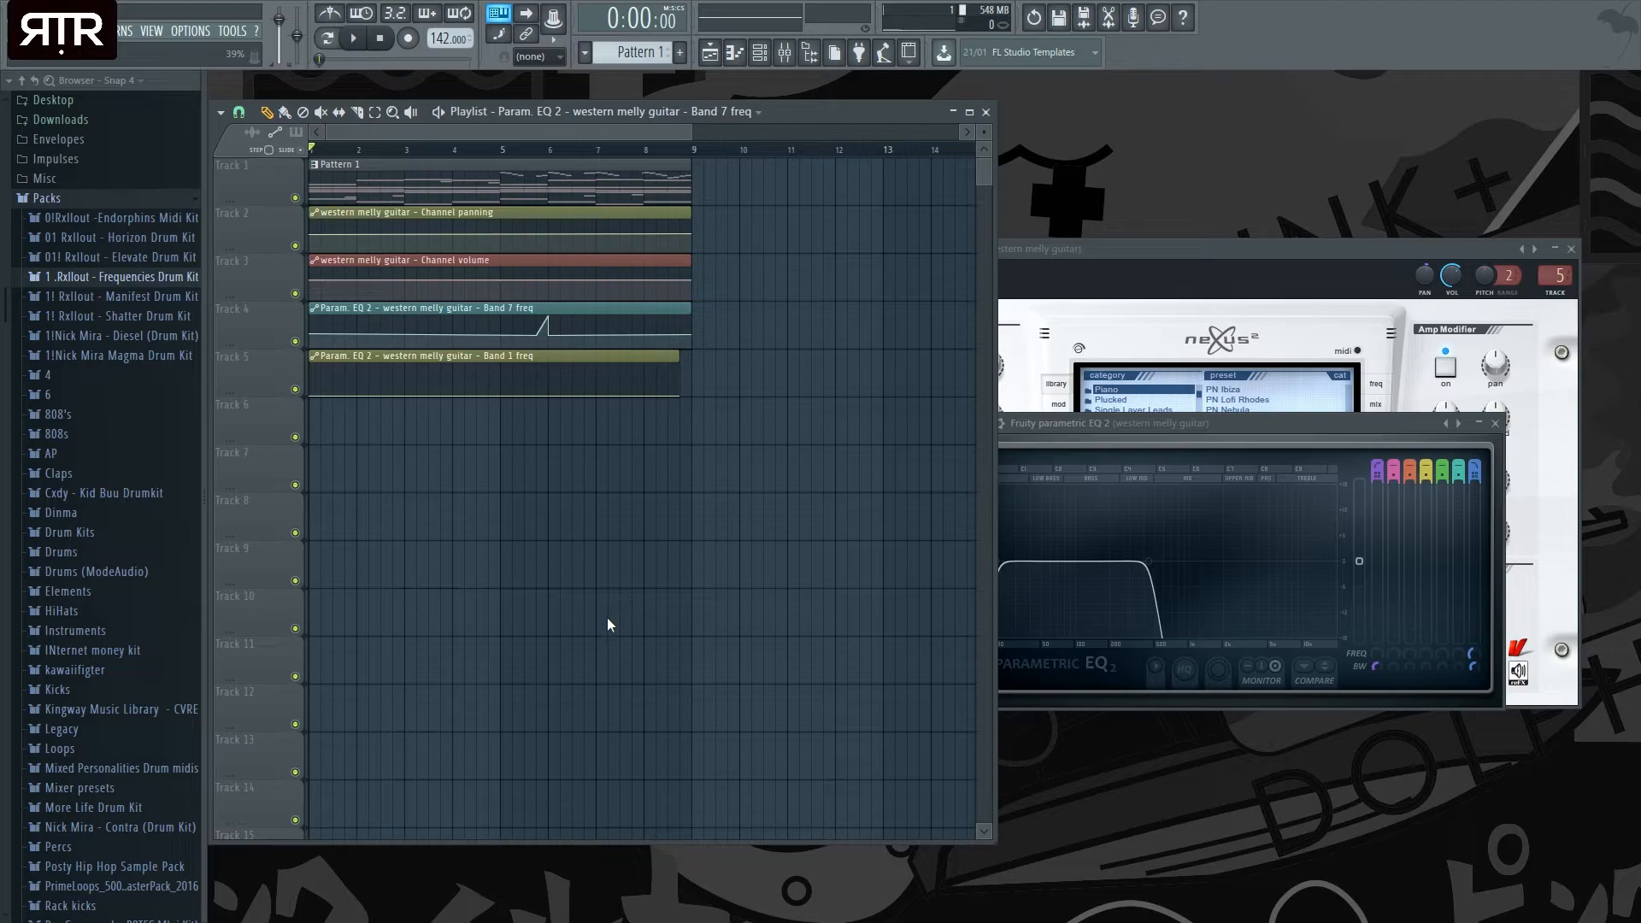
- Play from just before bar 5 and add a second Band 7 freq ramp that peaks at bar 7 and drops back
{"action": "left_click", "coordinate": [496, 149]}
{"action": "key", "text": "space"}
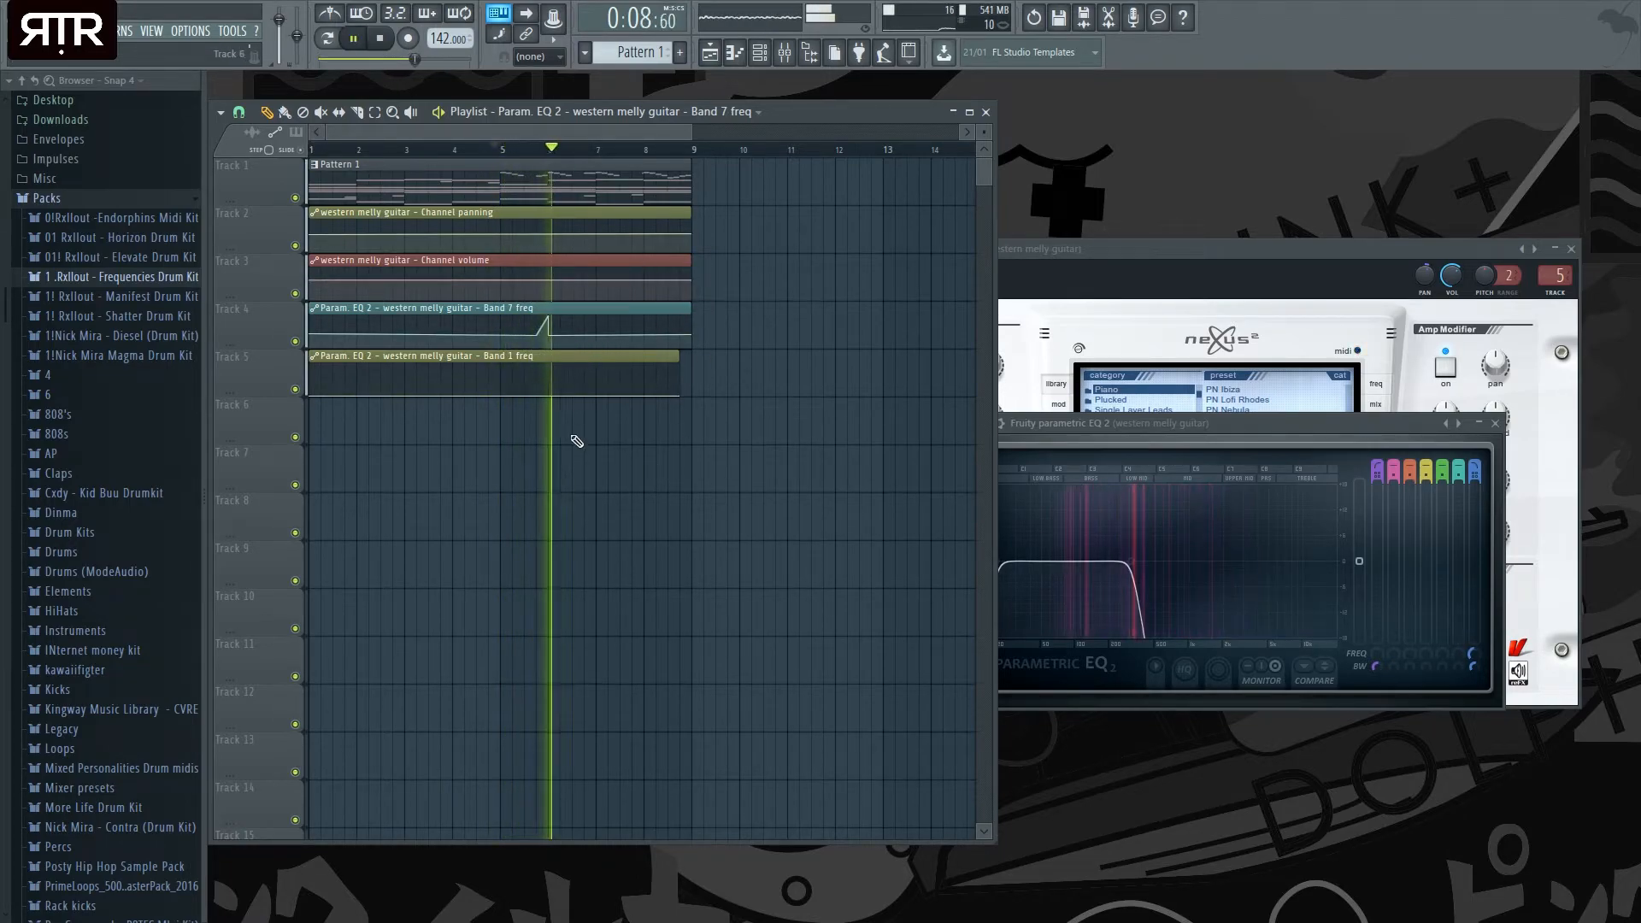
{"action": "scroll", "coordinate": [598, 335], "scroll_direction": "up", "scroll_amount": 4}
{"action": "key", "text": "space"}
{"action": "right_click", "coordinate": [644, 314]}
{"action": "right_click", "coordinate": [647, 332]}
{"action": "key", "text": "space"}
{"action": "scroll", "coordinate": [645, 354], "scroll_direction": "down", "scroll_amount": 4}
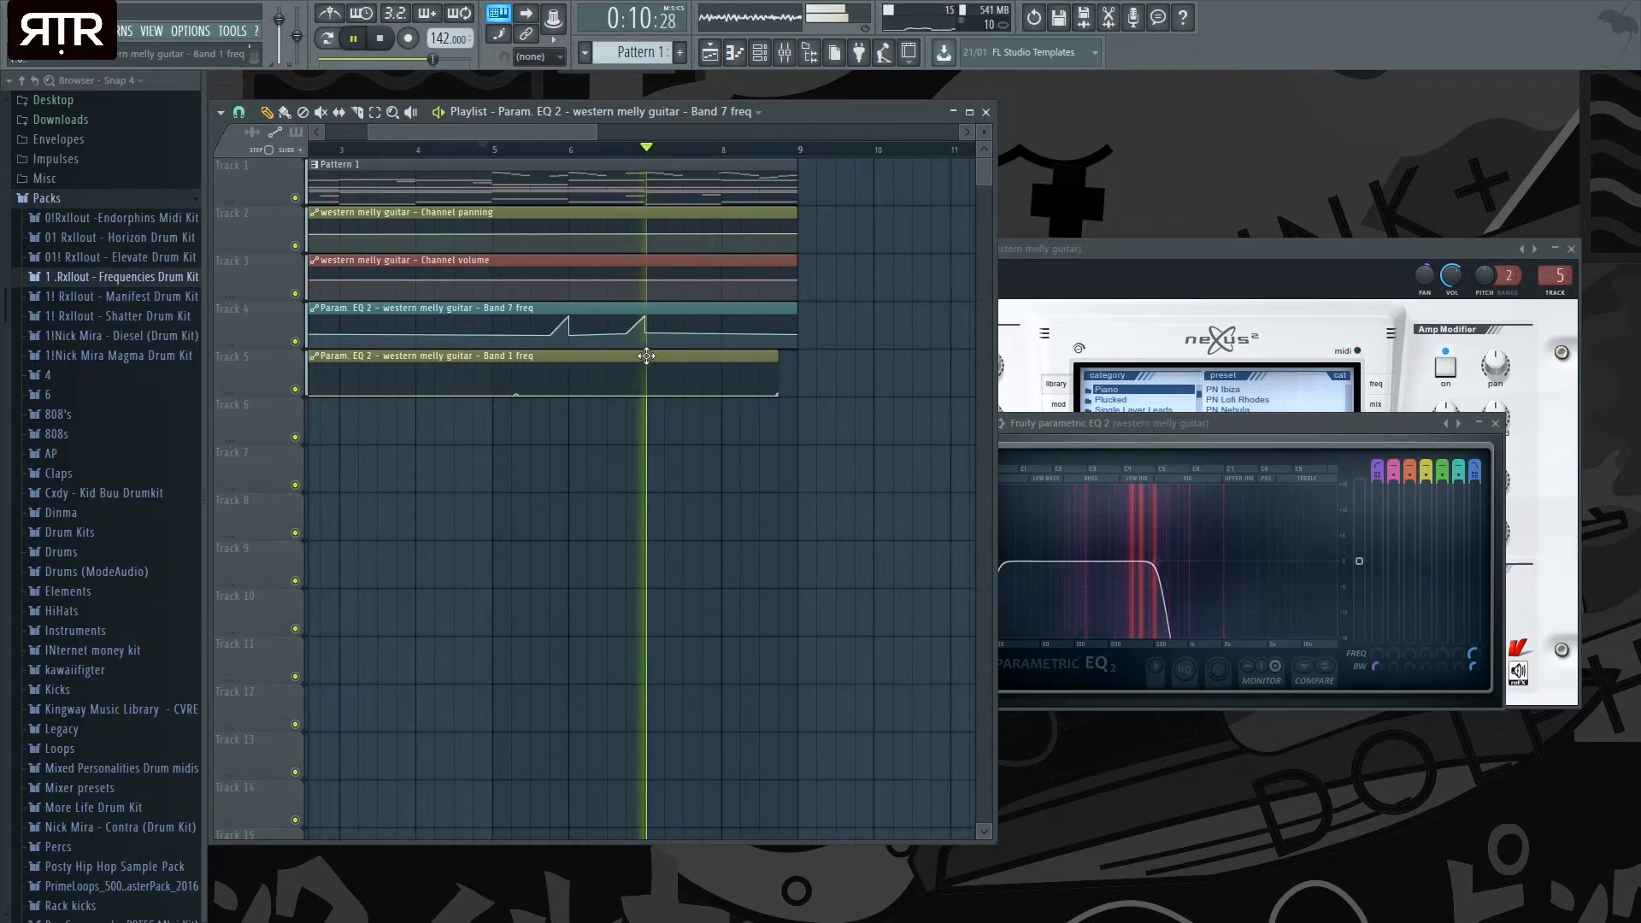
- Replay the section and add a third Band 7 freq ramp that peaks at bar 8 and drops back
{"action": "key", "text": "space"}
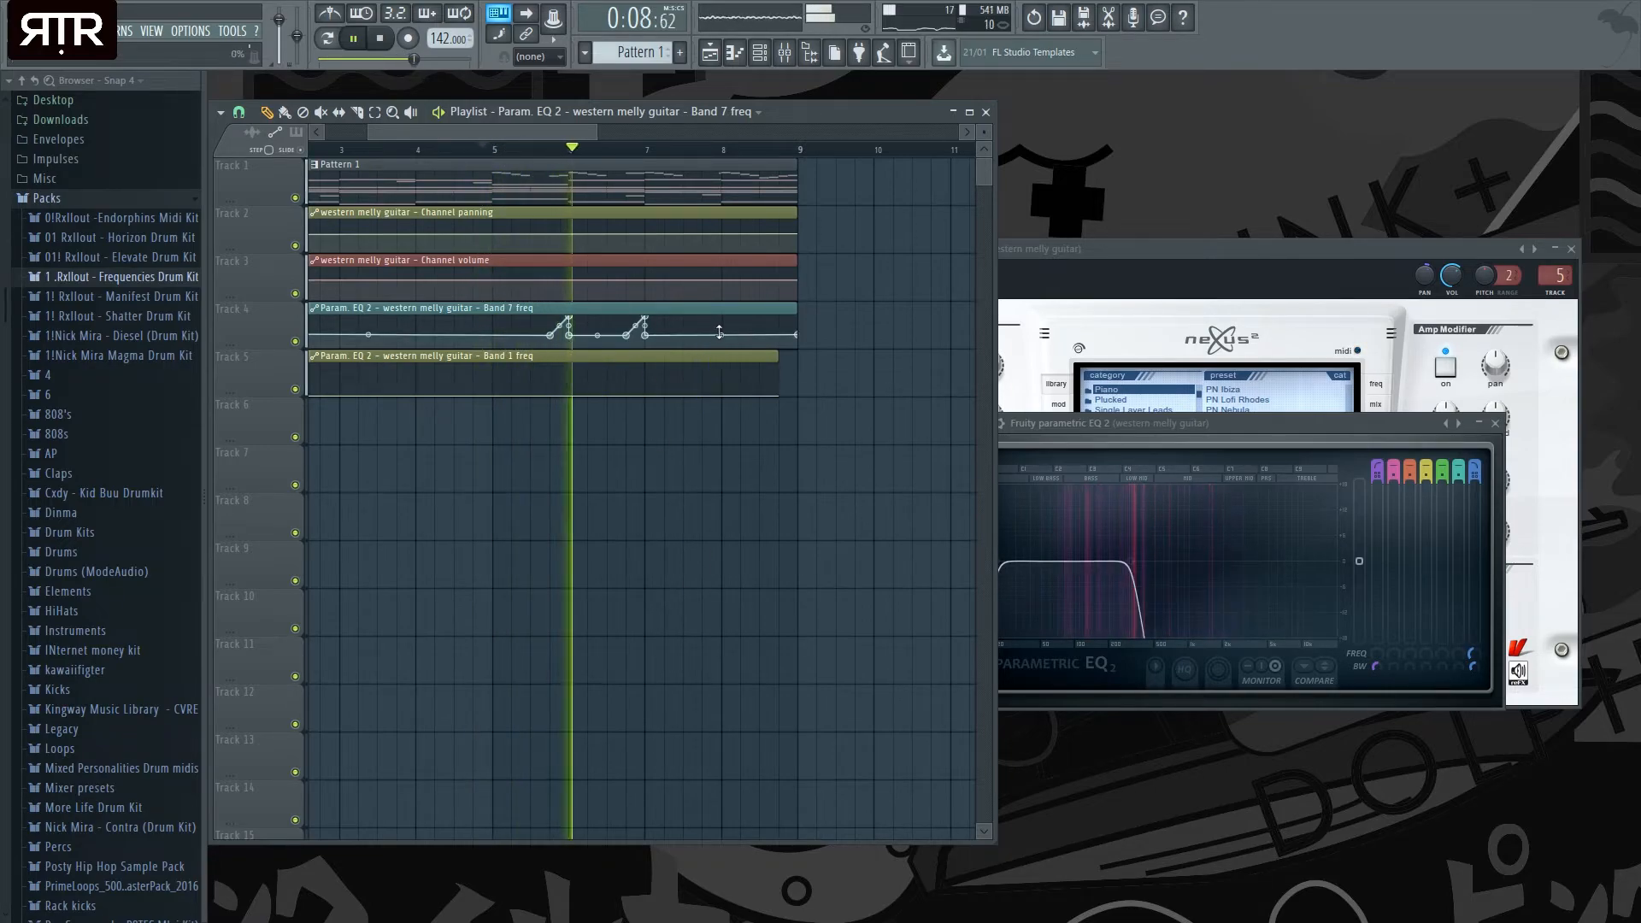
{"action": "scroll", "coordinate": [718, 332], "scroll_direction": "up", "scroll_amount": 4}
{"action": "key", "text": "space"}
{"action": "right_click", "coordinate": [752, 318]}
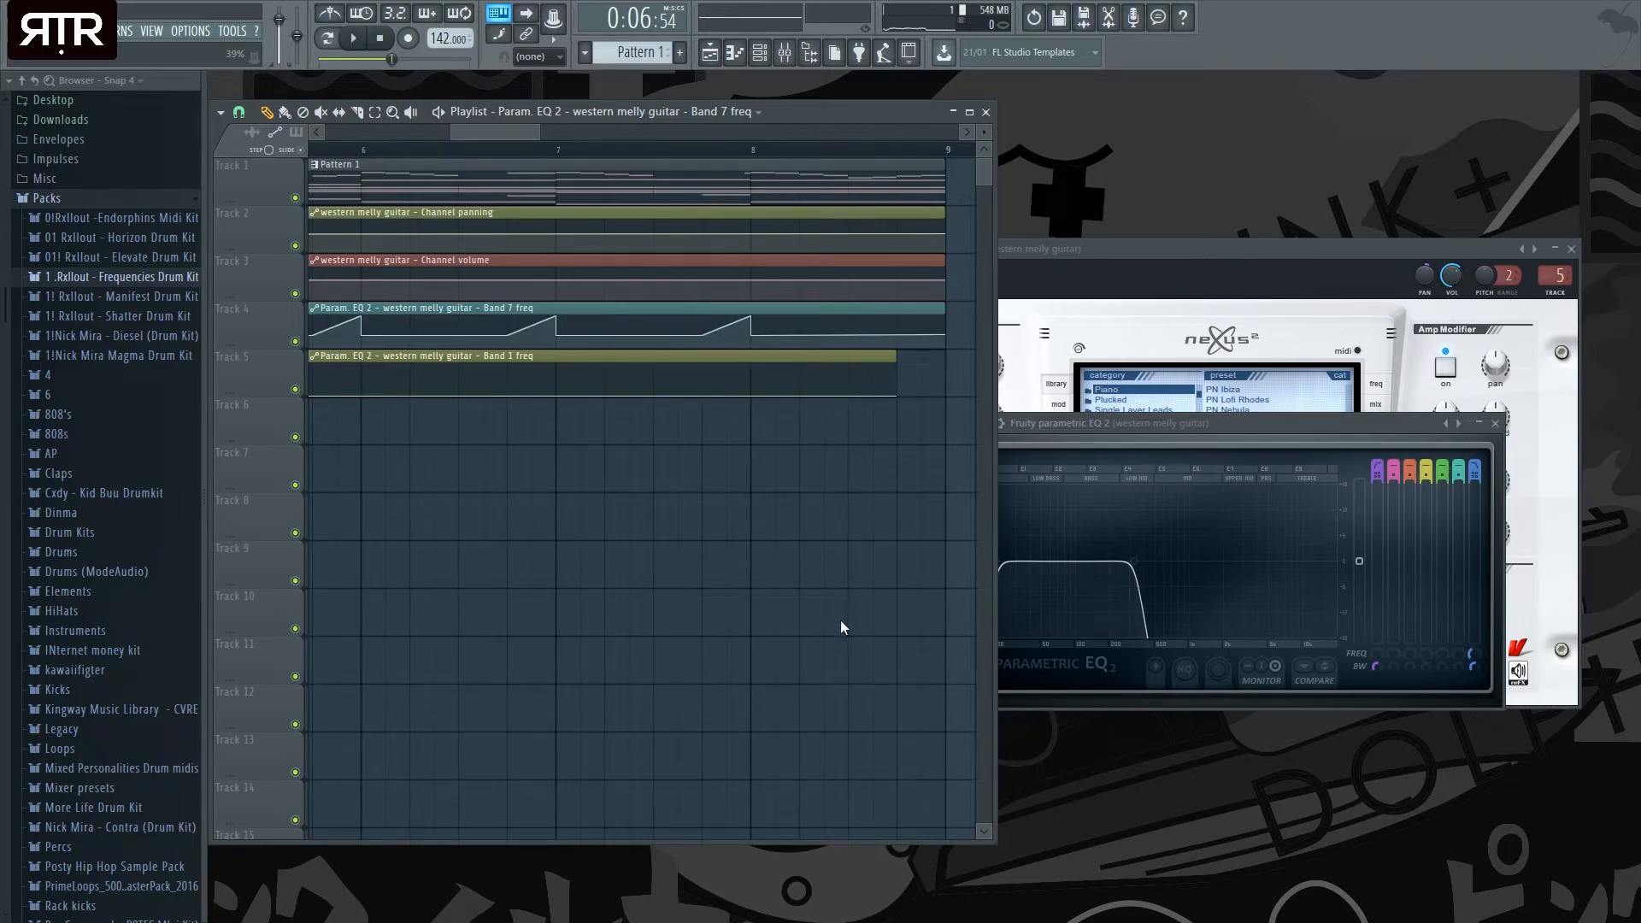
{"action": "scroll", "coordinate": [779, 522], "scroll_direction": "down", "scroll_amount": 3}
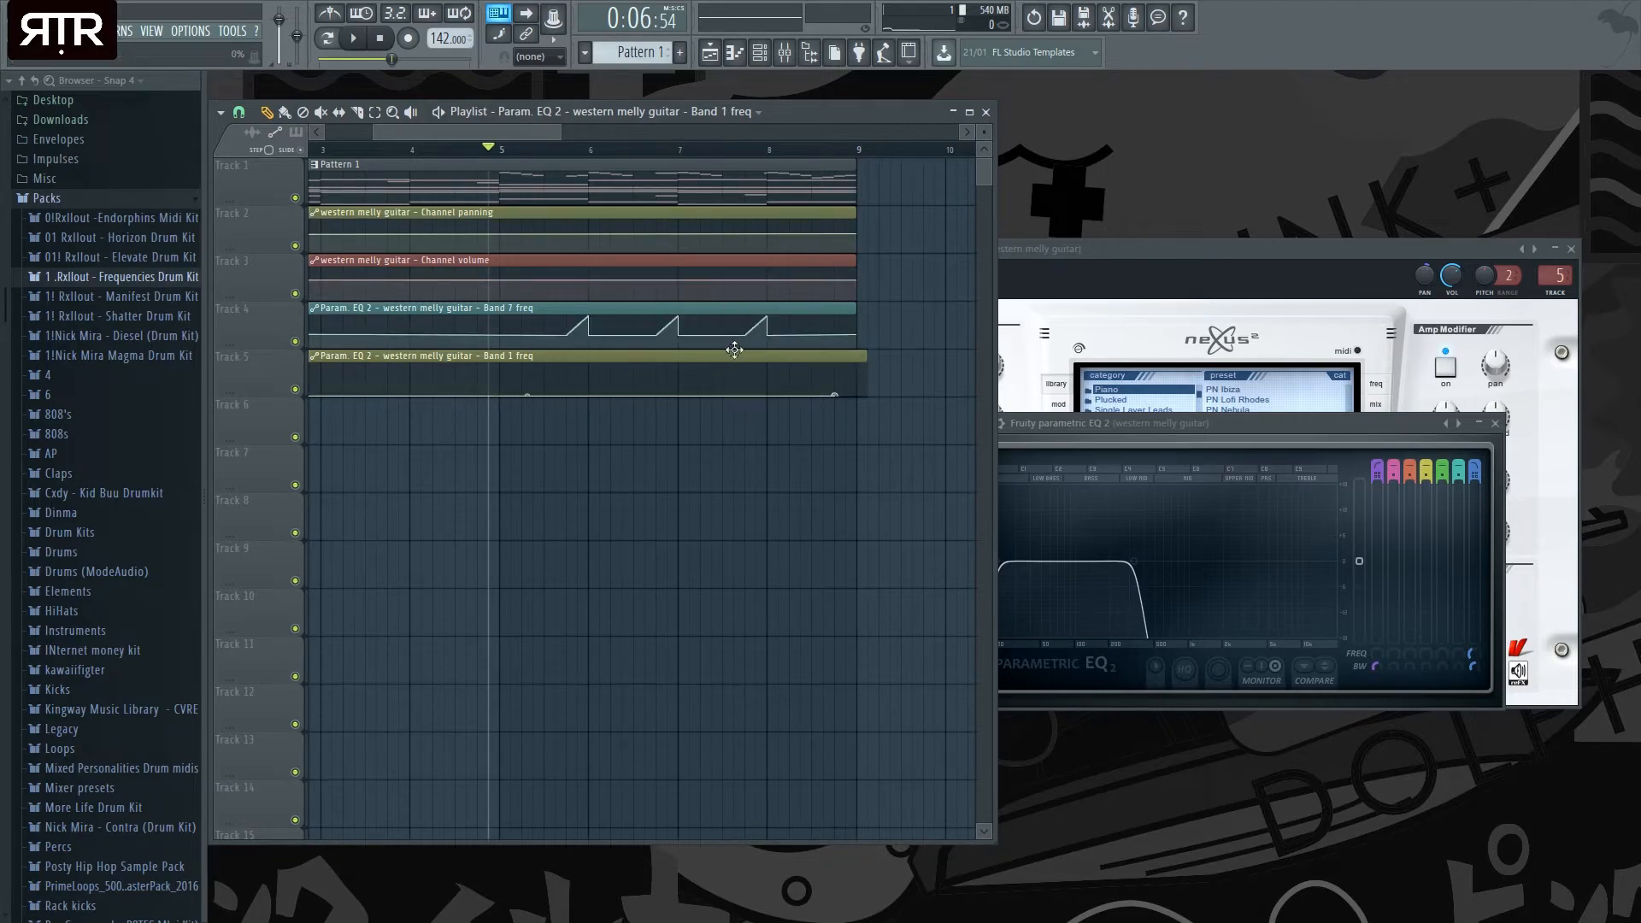
- Play from just before bar 5 to hear the three high cut ramps on the melody
{"action": "key", "text": "space"}
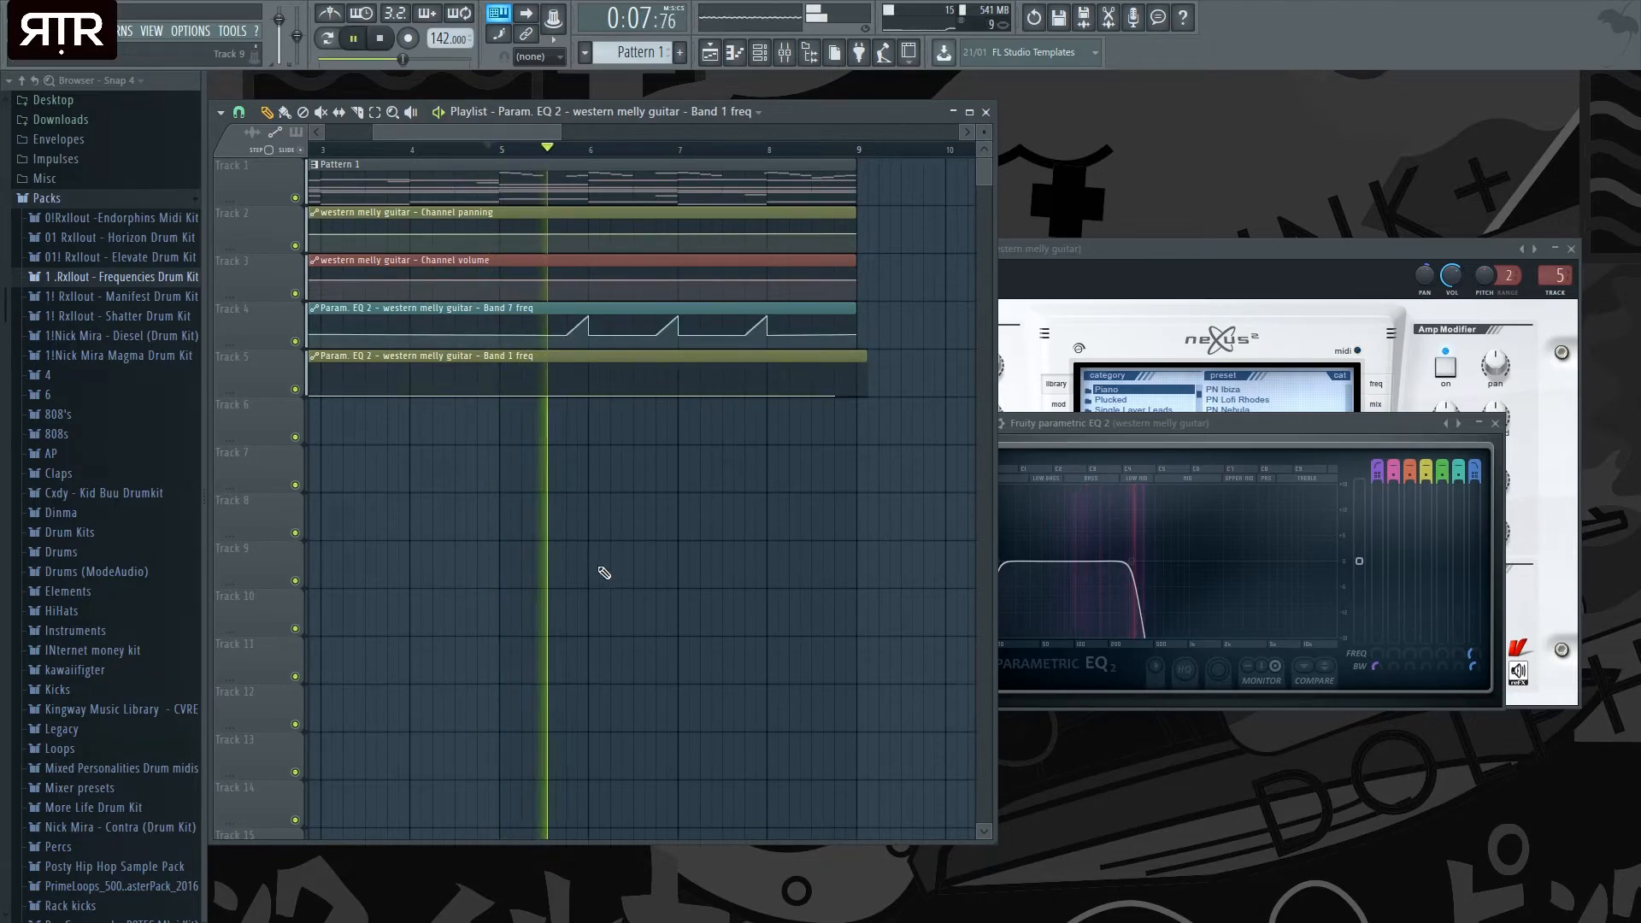
{"action": "scroll", "coordinate": [628, 559], "scroll_direction": "down", "scroll_amount": 1}
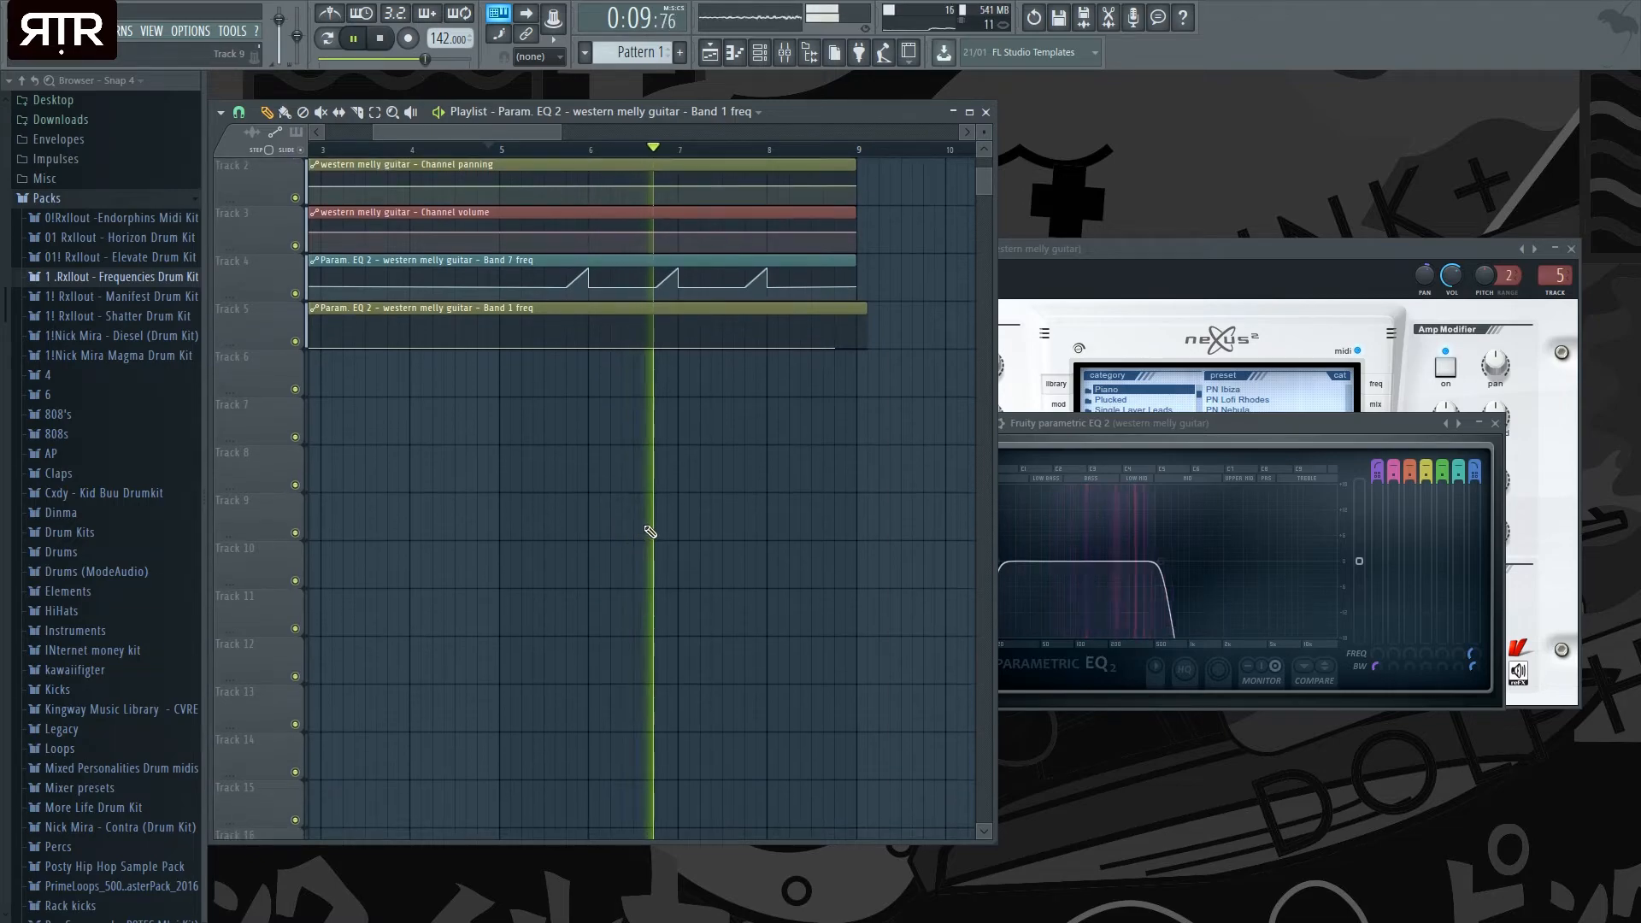
{"action": "scroll", "coordinate": [934, 341], "scroll_direction": "up", "scroll_amount": 1}
{"action": "key", "text": "space"}
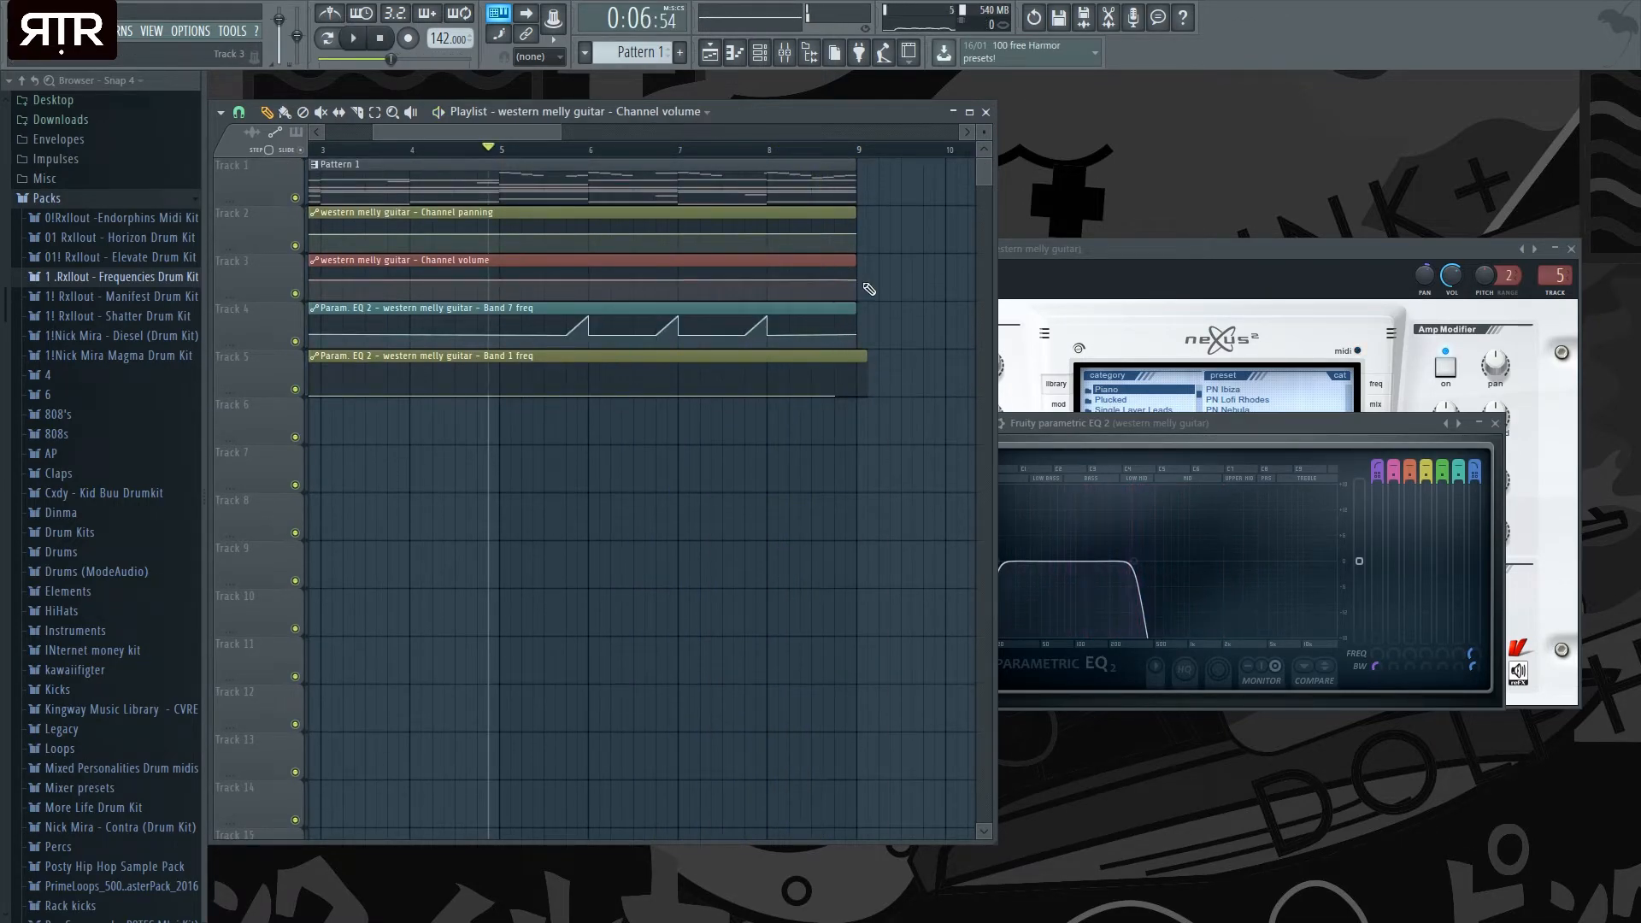
- Fade the Channel volume line out just before bar 9, play the section, and maximize the playlist
{"action": "key", "text": "space"}
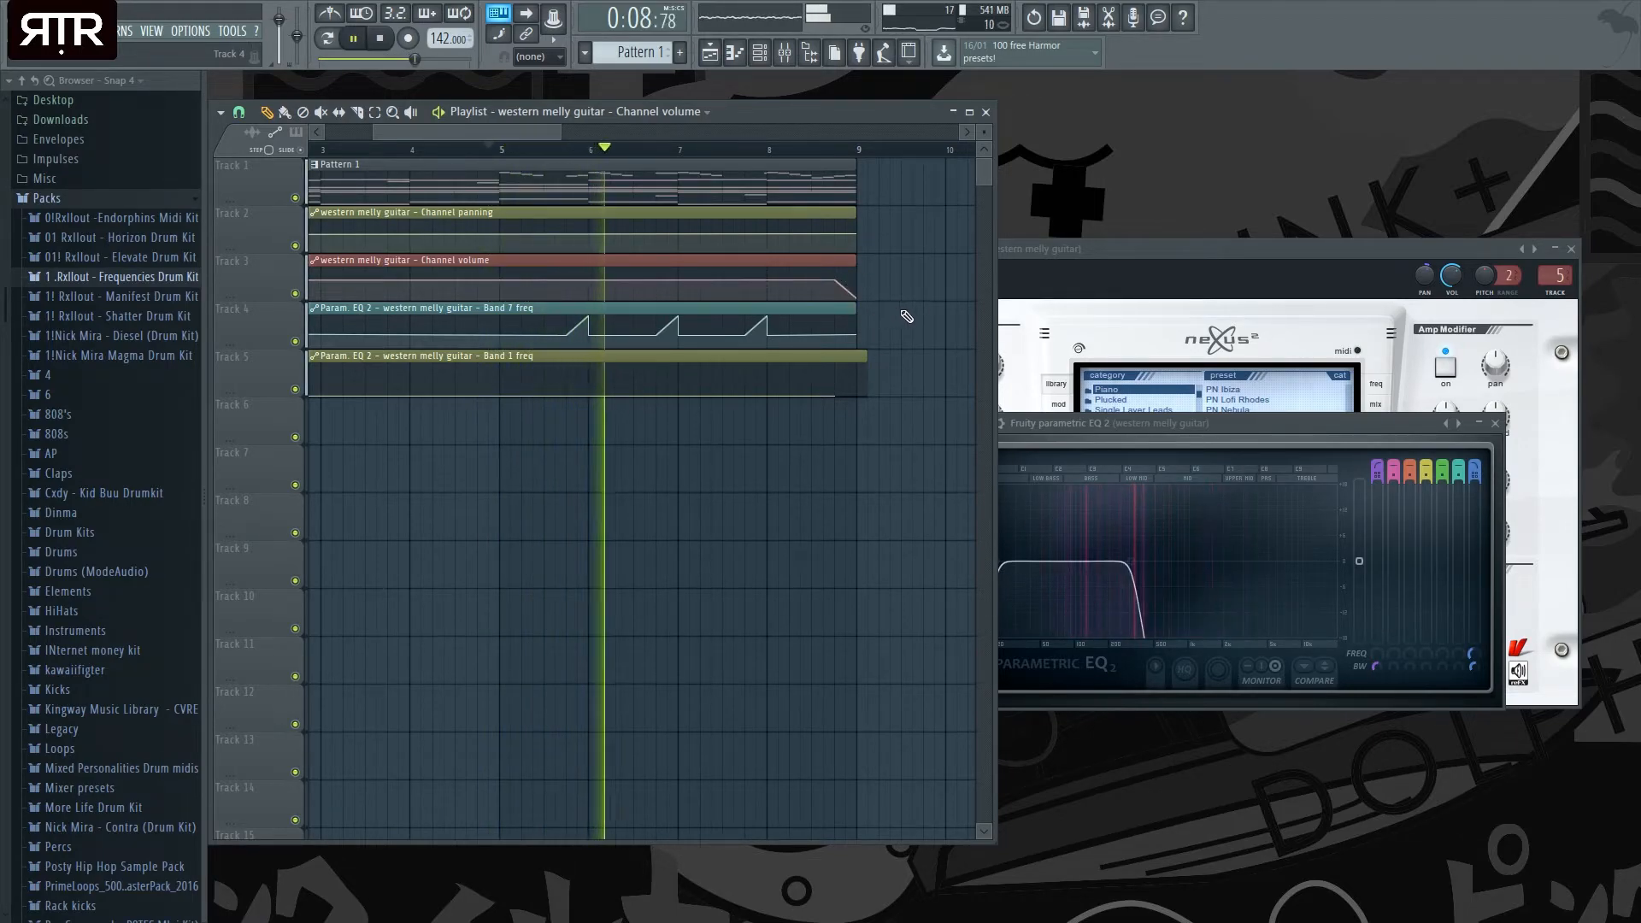
{"action": "scroll", "coordinate": [882, 357], "scroll_direction": "down", "scroll_amount": 3}
{"action": "left_click", "coordinate": [969, 112]}
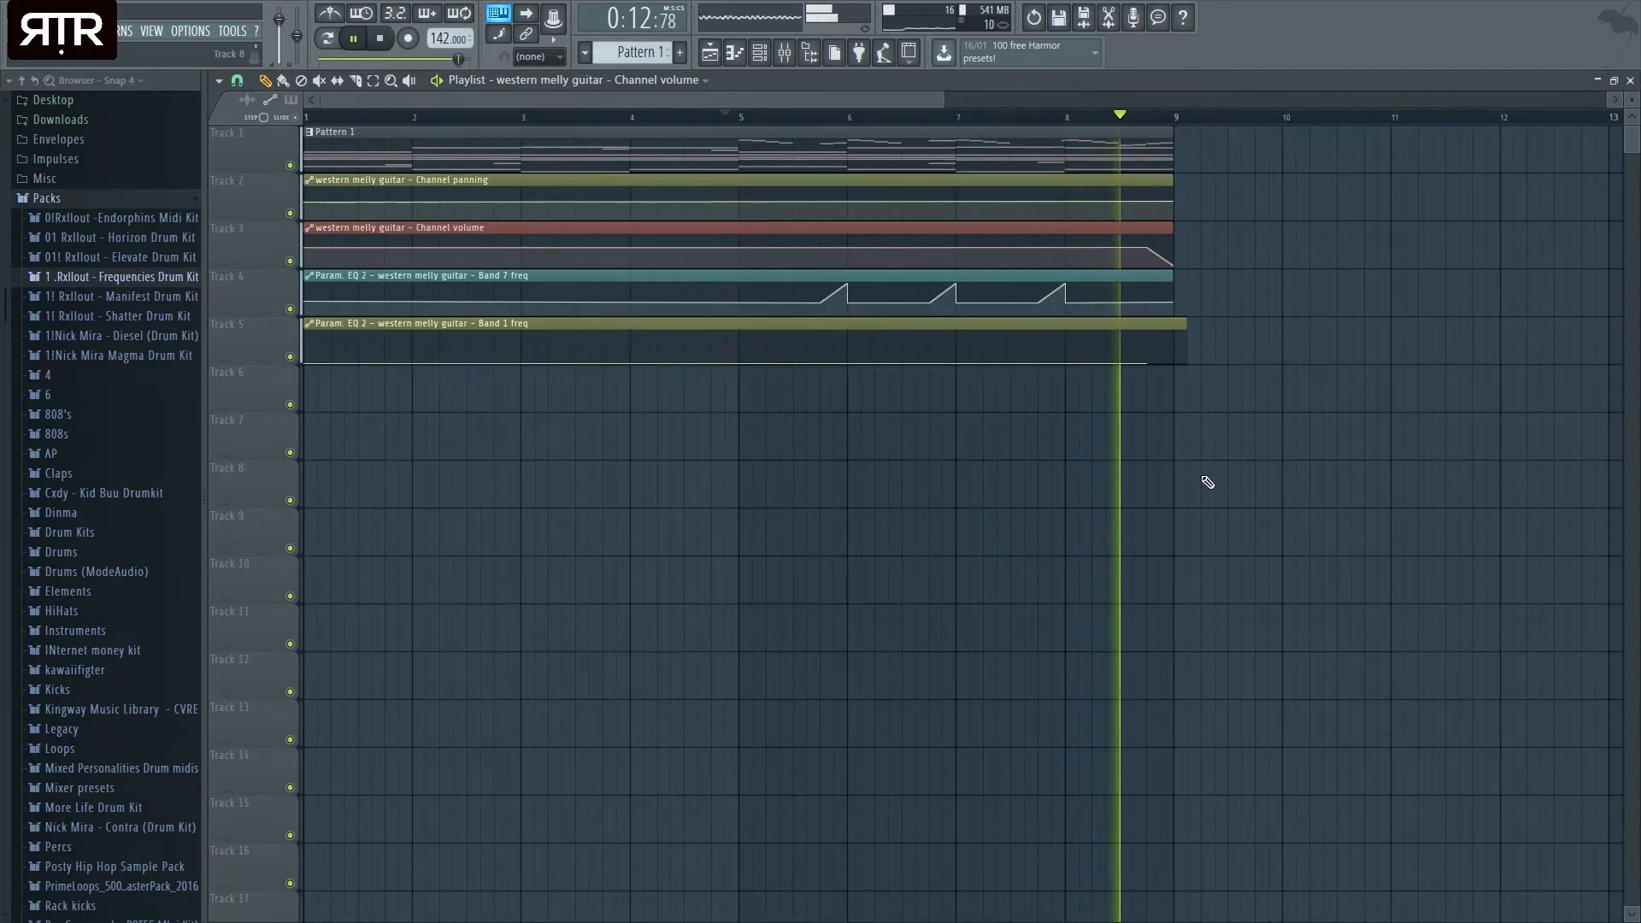
{"action": "key", "text": "space"}
- Trim the Band 1 freq clip to end just before bar 9 and make the playlist tracks taller
{"action": "left_click_drag", "start_coordinate": [1187, 327], "coordinate": [1160, 327]}
{"action": "right_click", "coordinate": [1260, 391], "text": "ctrl"}
{"action": "scroll", "coordinate": [1383, 369], "scroll_direction": "down", "scroll_amount": 1}
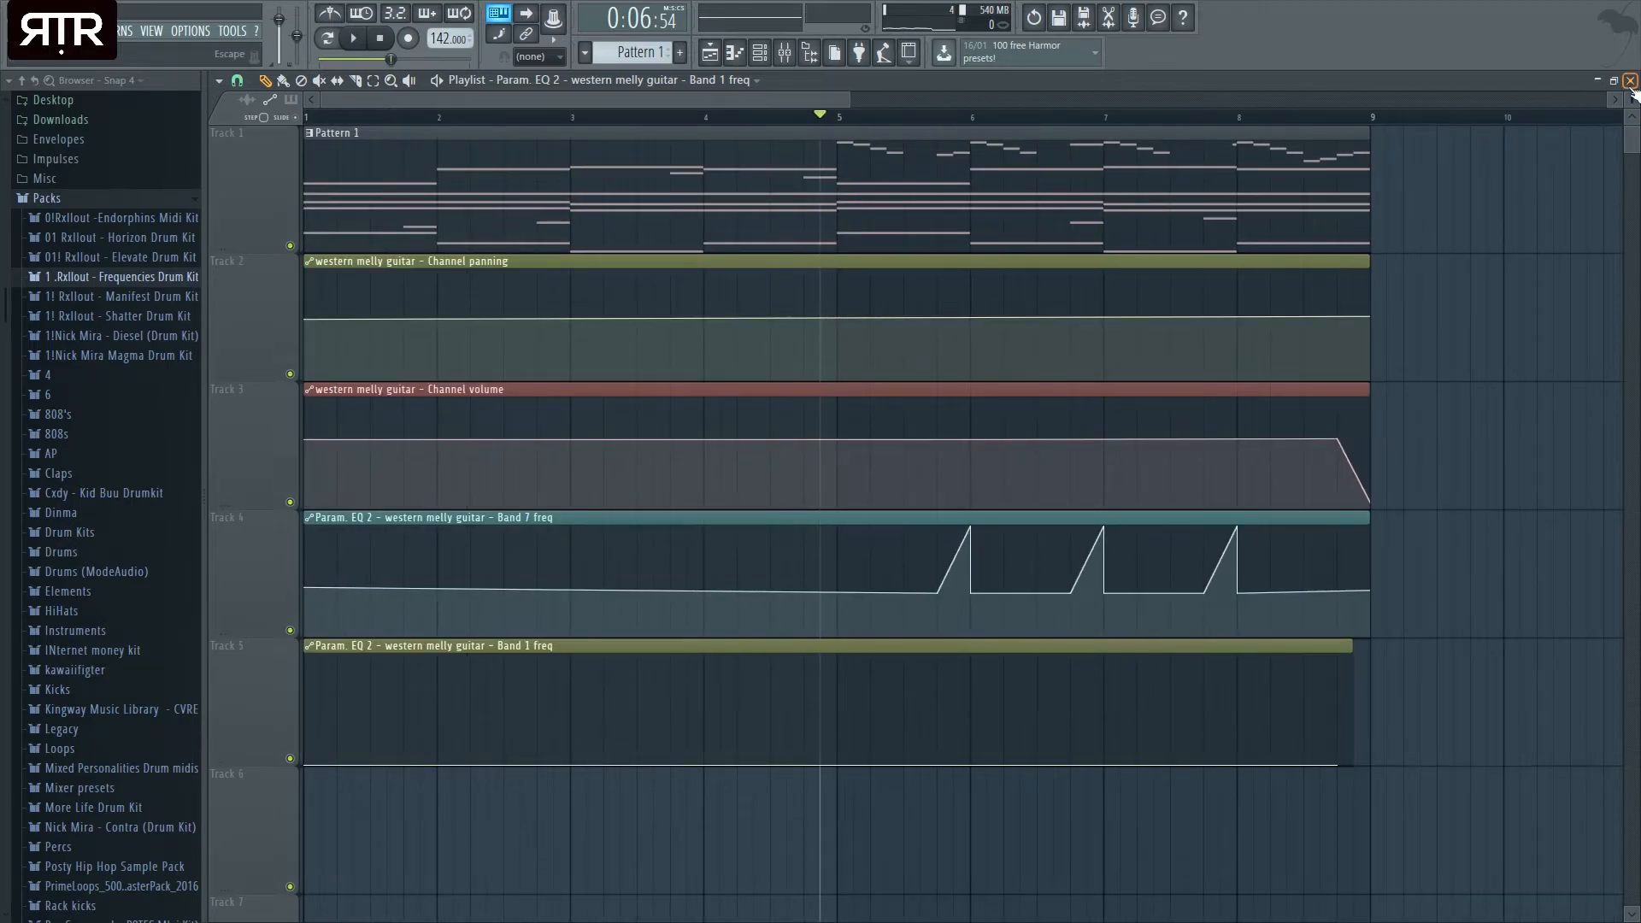
- Load Fruity delay 2 after the EQ on the western melly guitar mixer track and set its feedback to ping pong
{"action": "left_click", "coordinate": [1630, 79]}
{"action": "left_click", "coordinate": [788, 56]}
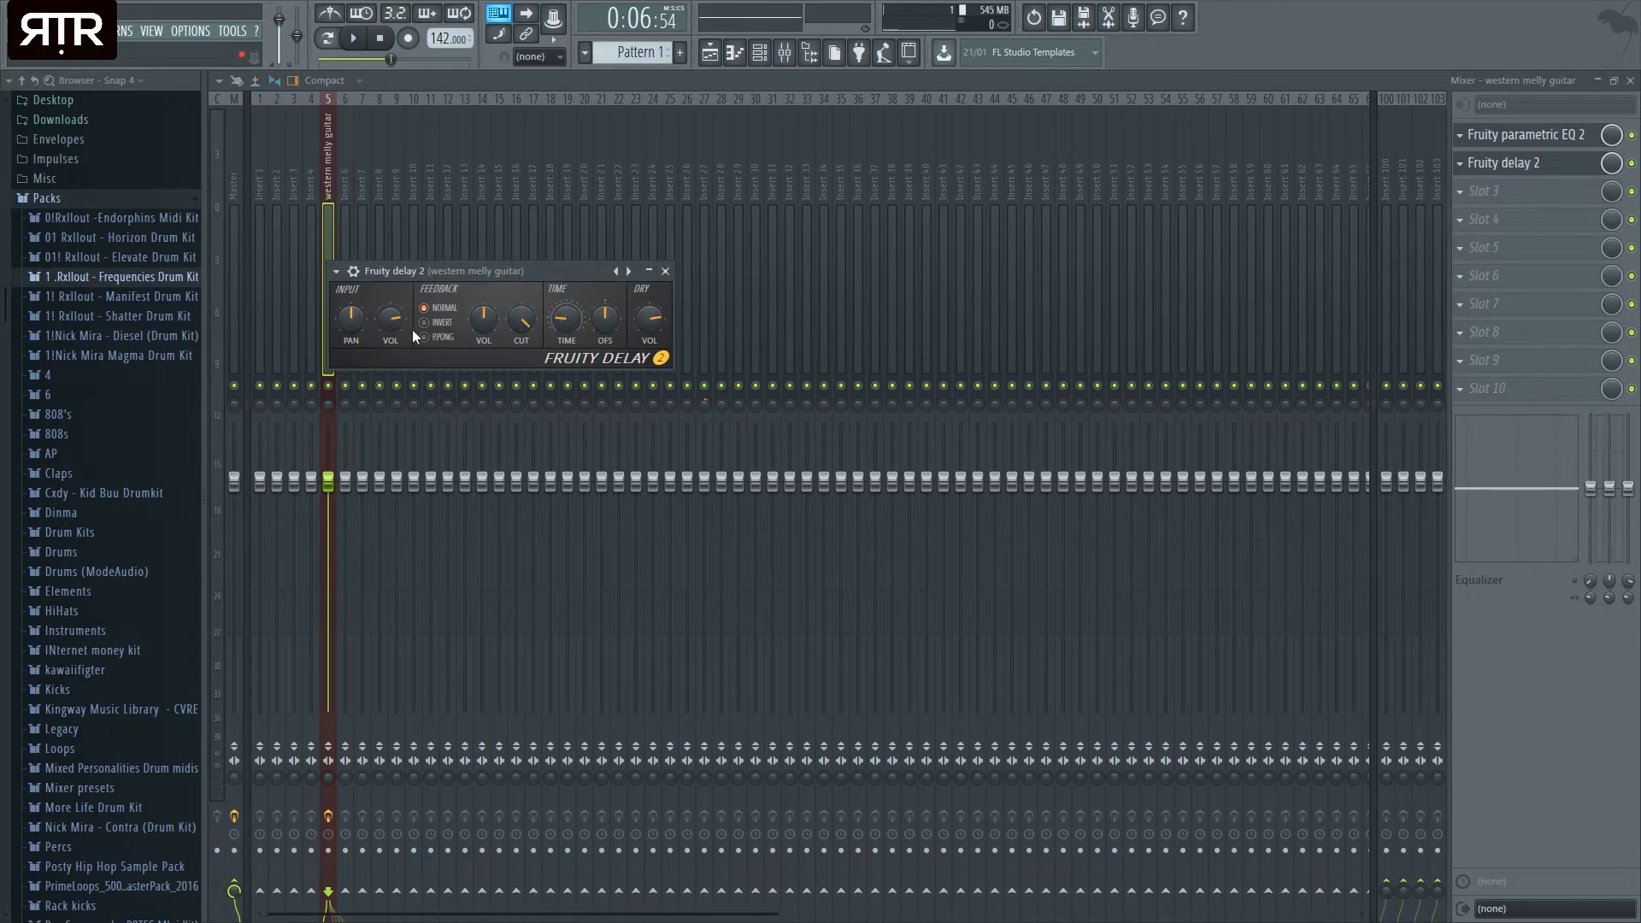
{"action": "left_click", "coordinate": [430, 339]}
{"action": "left_click", "coordinate": [1629, 164]}
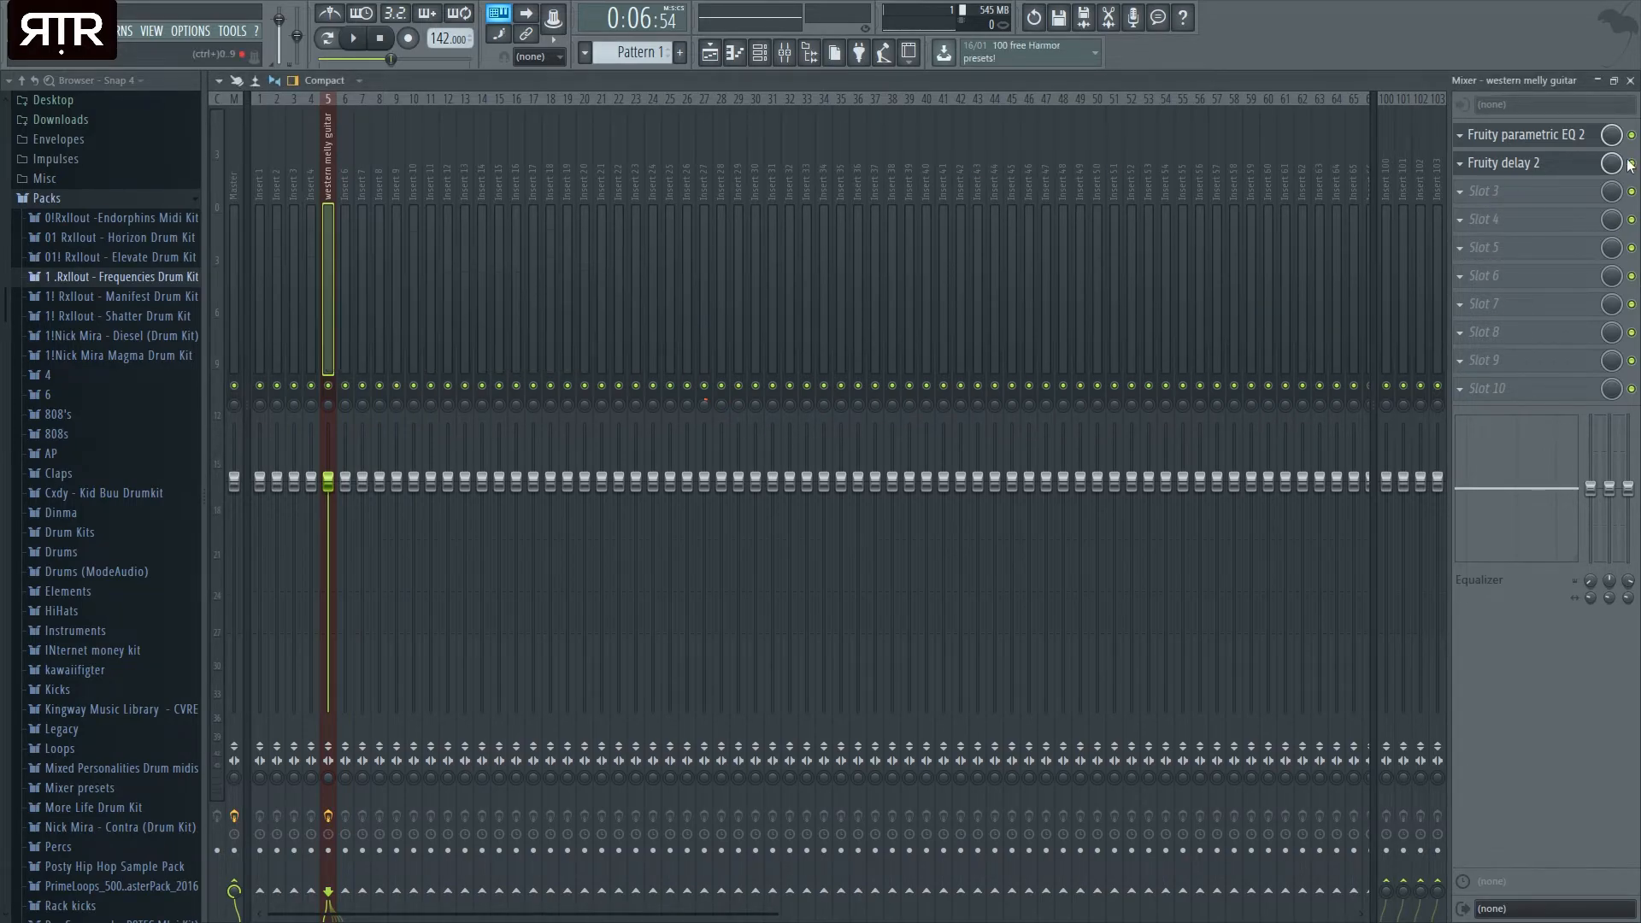
- Create an automation clip for Fruity delay 2's mix level and return to the playlist
{"action": "left_click", "coordinate": [1491, 164]}
{"action": "left_click", "coordinate": [1609, 165]}
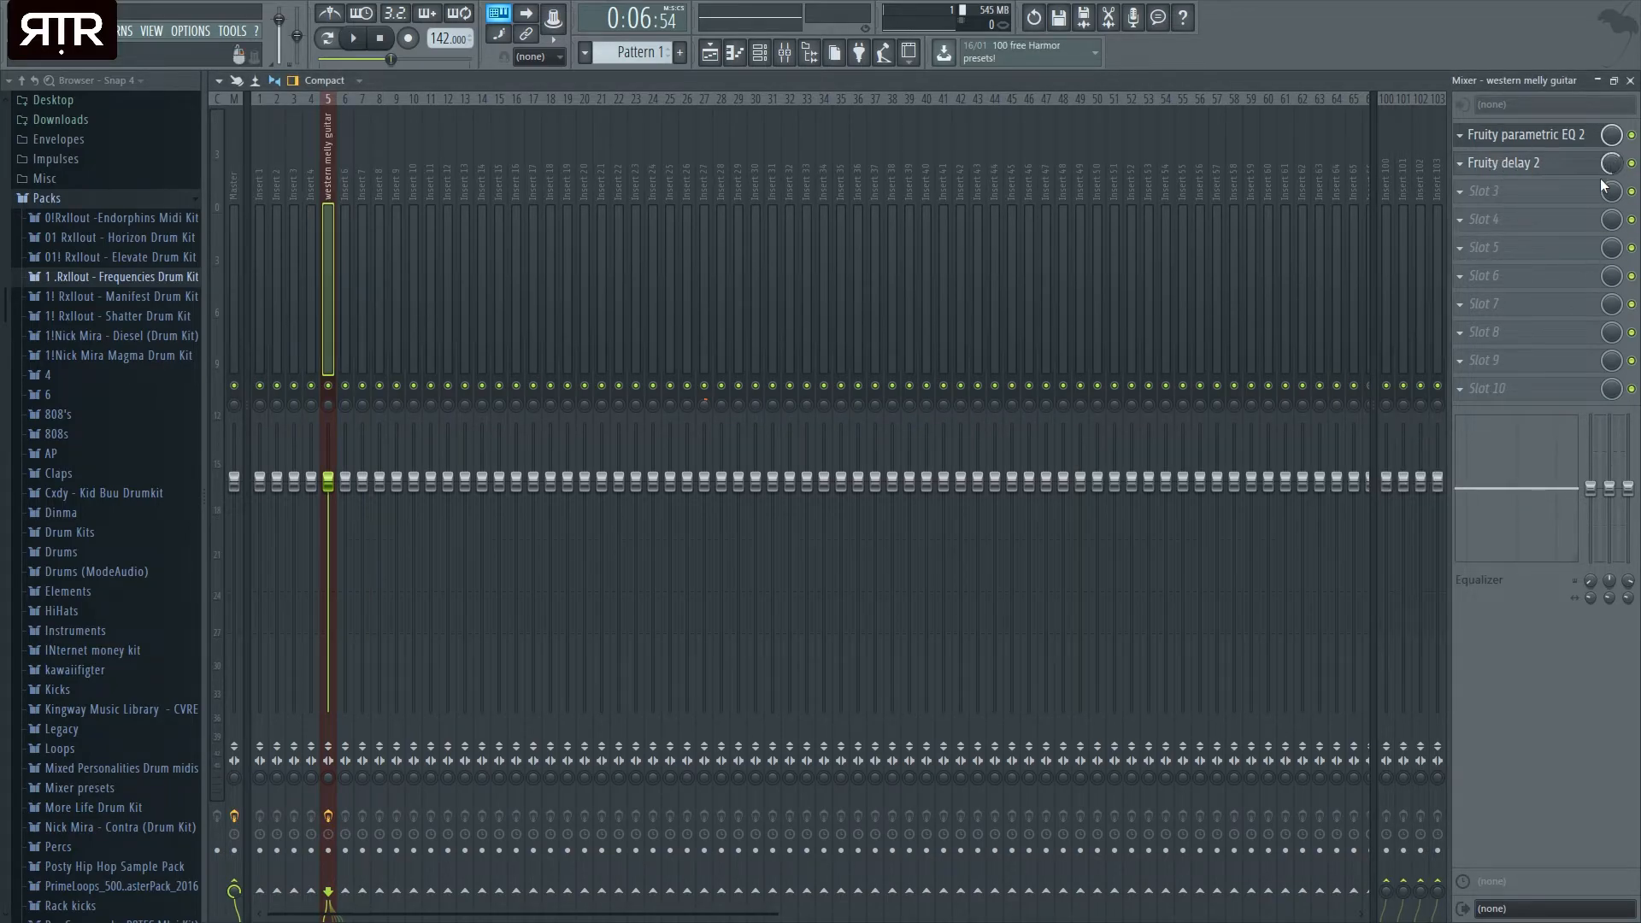
{"action": "left_click", "coordinate": [709, 53]}
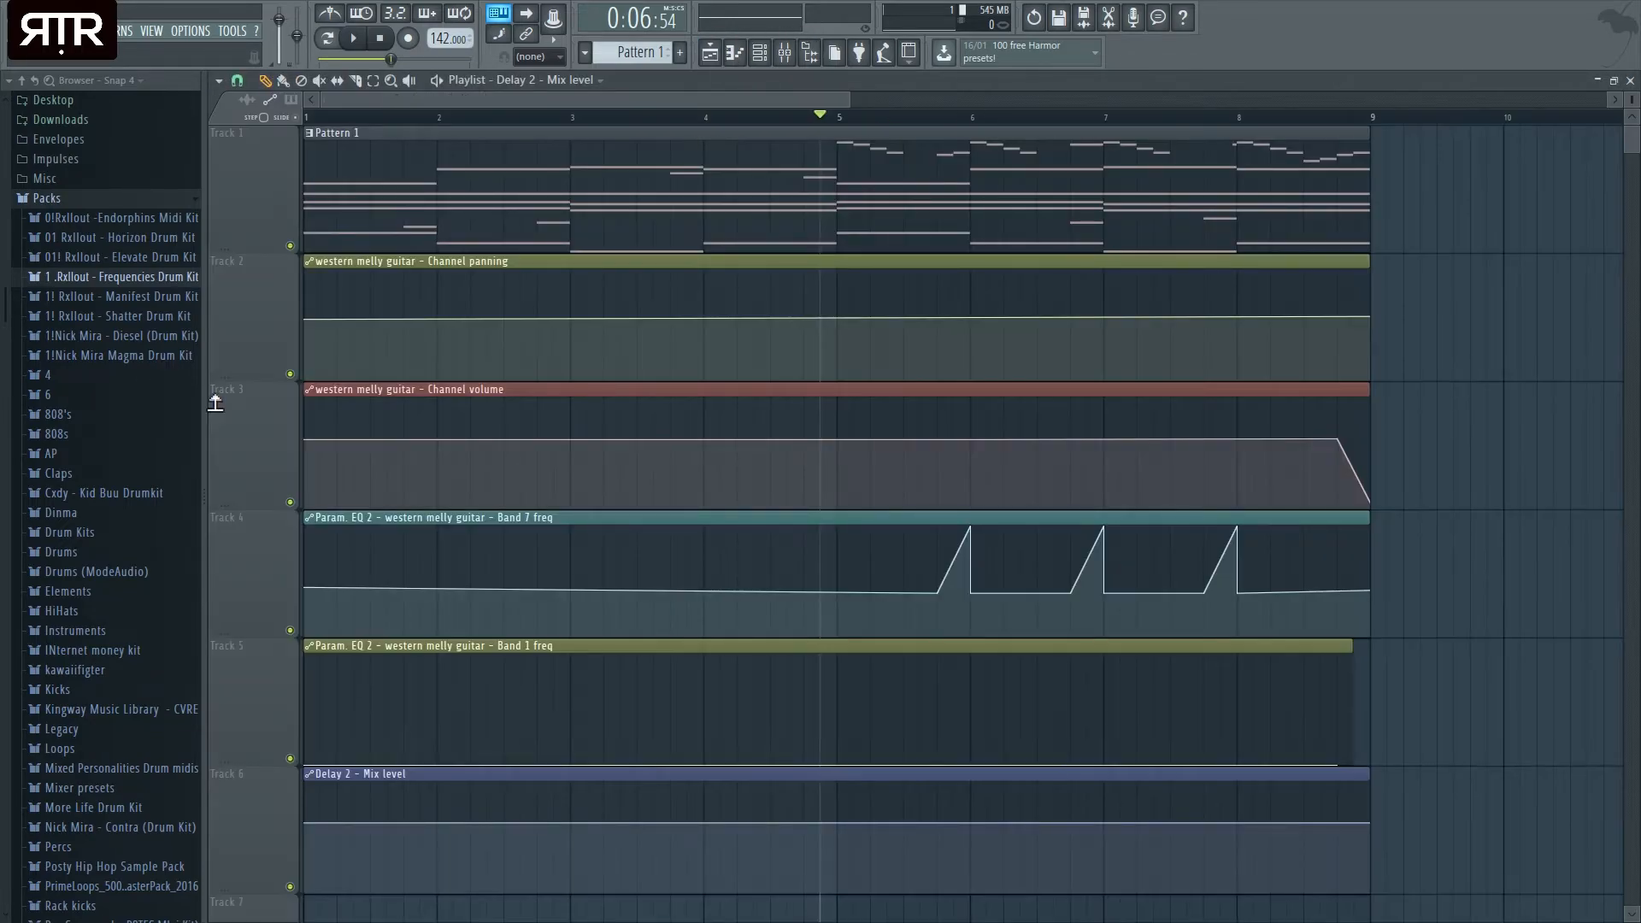
- Lower the start and end points of the Delay 2 mix level line to 0%
{"action": "scroll", "coordinate": [462, 776], "scroll_direction": "down", "scroll_amount": 2}
{"action": "scroll", "coordinate": [610, 643], "scroll_direction": "up", "scroll_amount": 1}
{"action": "scroll", "coordinate": [461, 744], "scroll_direction": "up", "scroll_amount": 2}
{"action": "left_click_drag", "start_coordinate": [305, 823], "coordinate": [299, 904]}
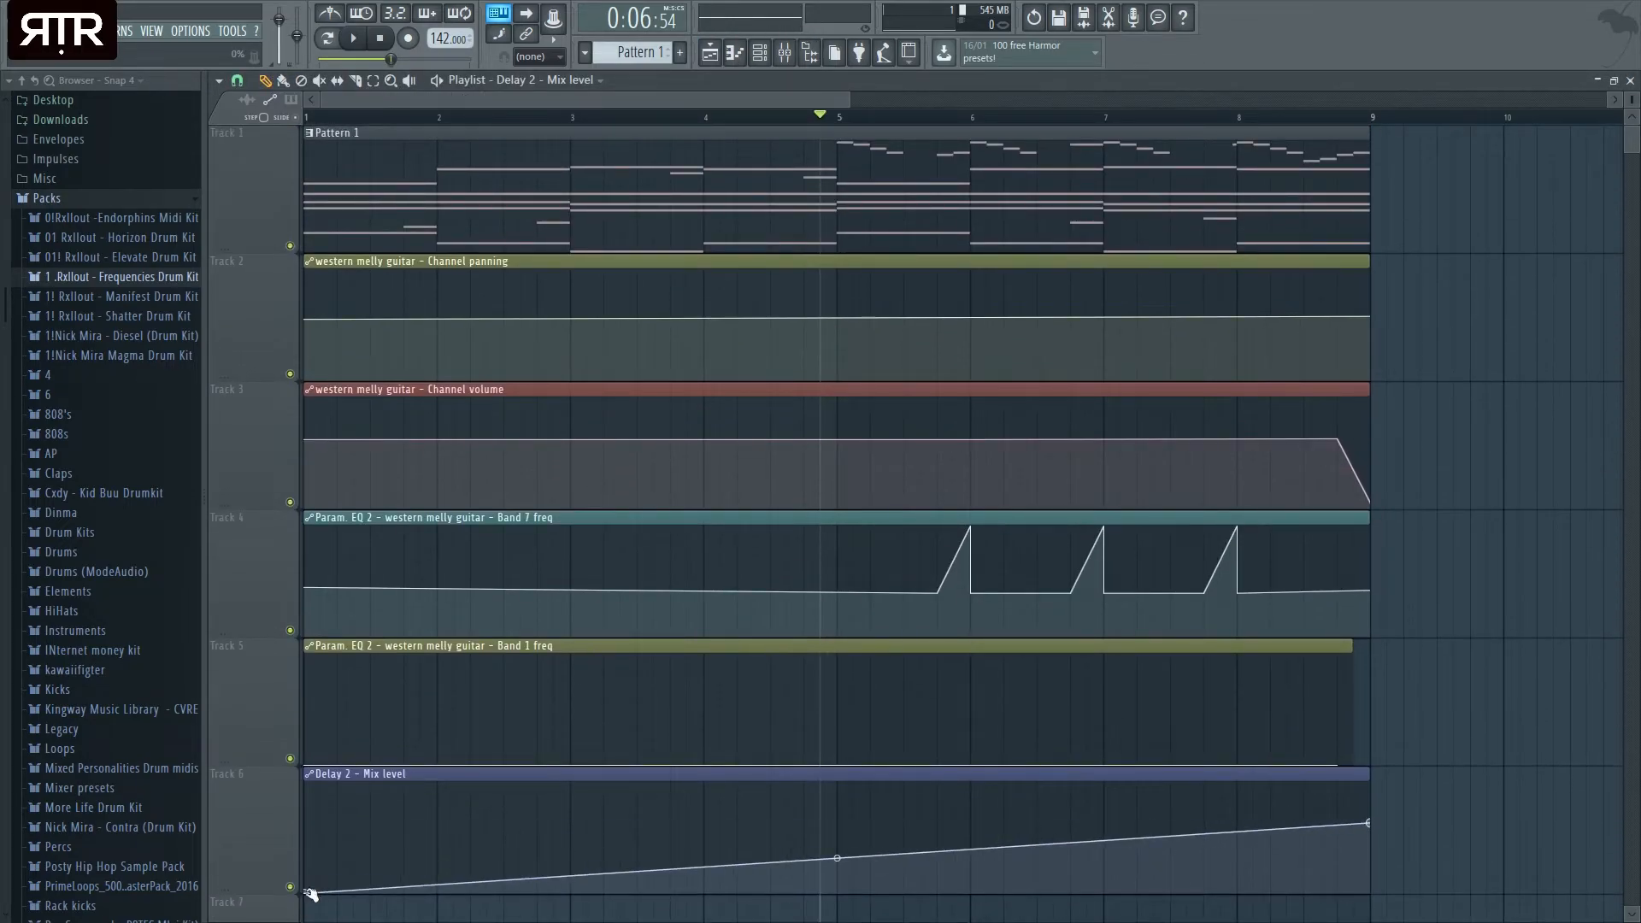
{"action": "left_click_drag", "start_coordinate": [1367, 825], "coordinate": [1374, 899]}
- Check the Fruity delay 2 settings in the mixer and go back to the playlist
{"action": "left_click", "coordinate": [1630, 80]}
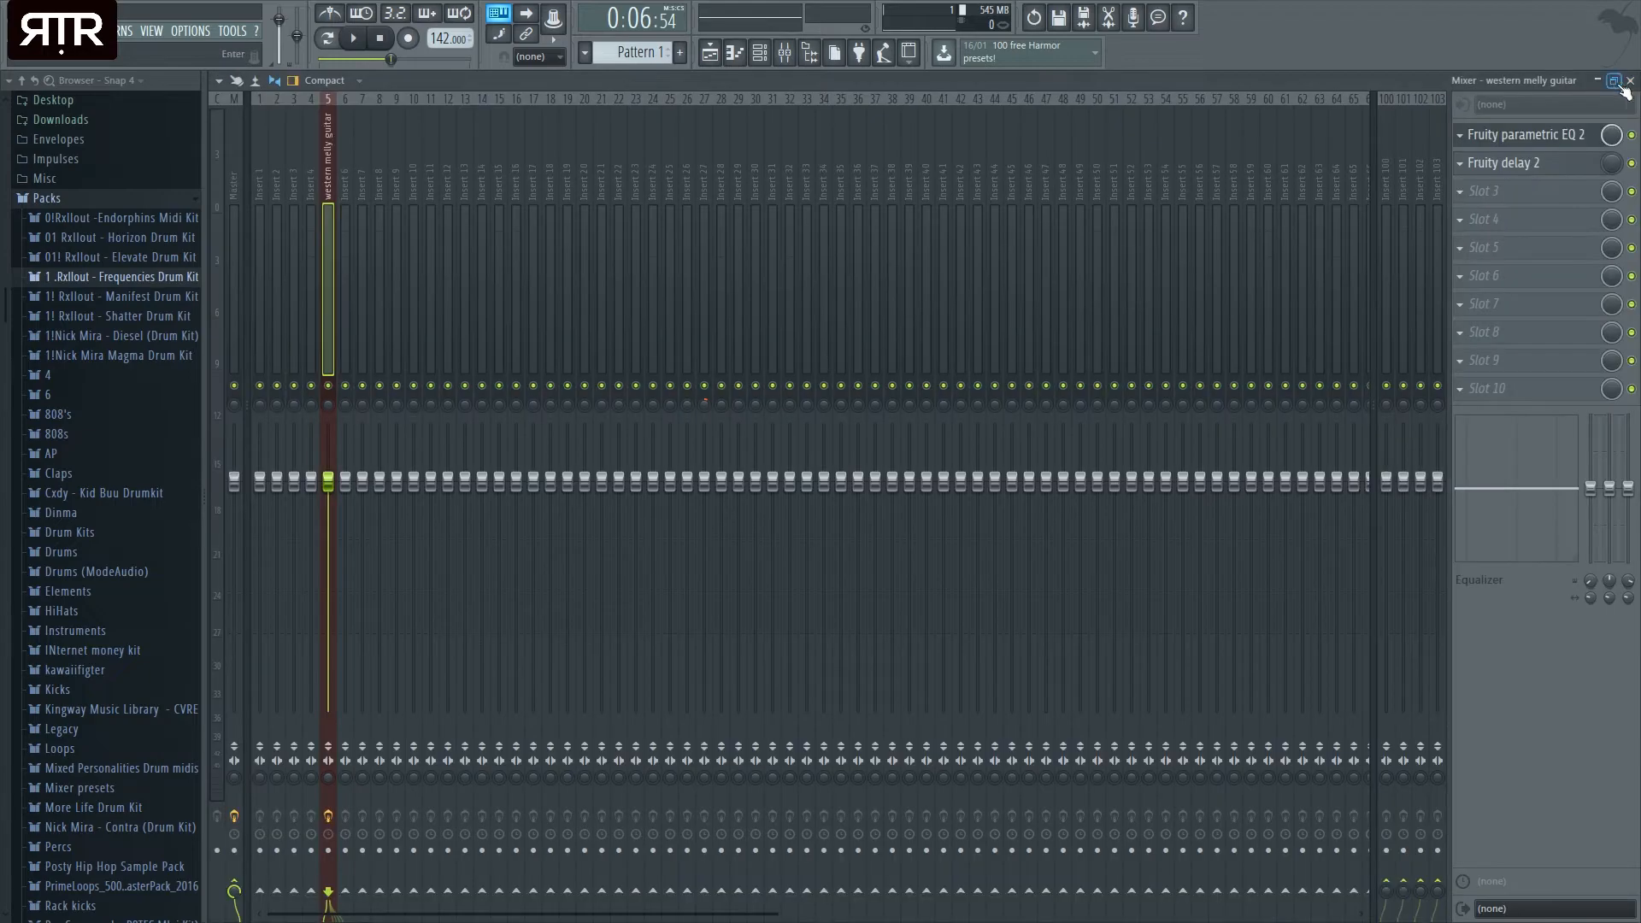
{"action": "left_click", "coordinate": [1534, 165]}
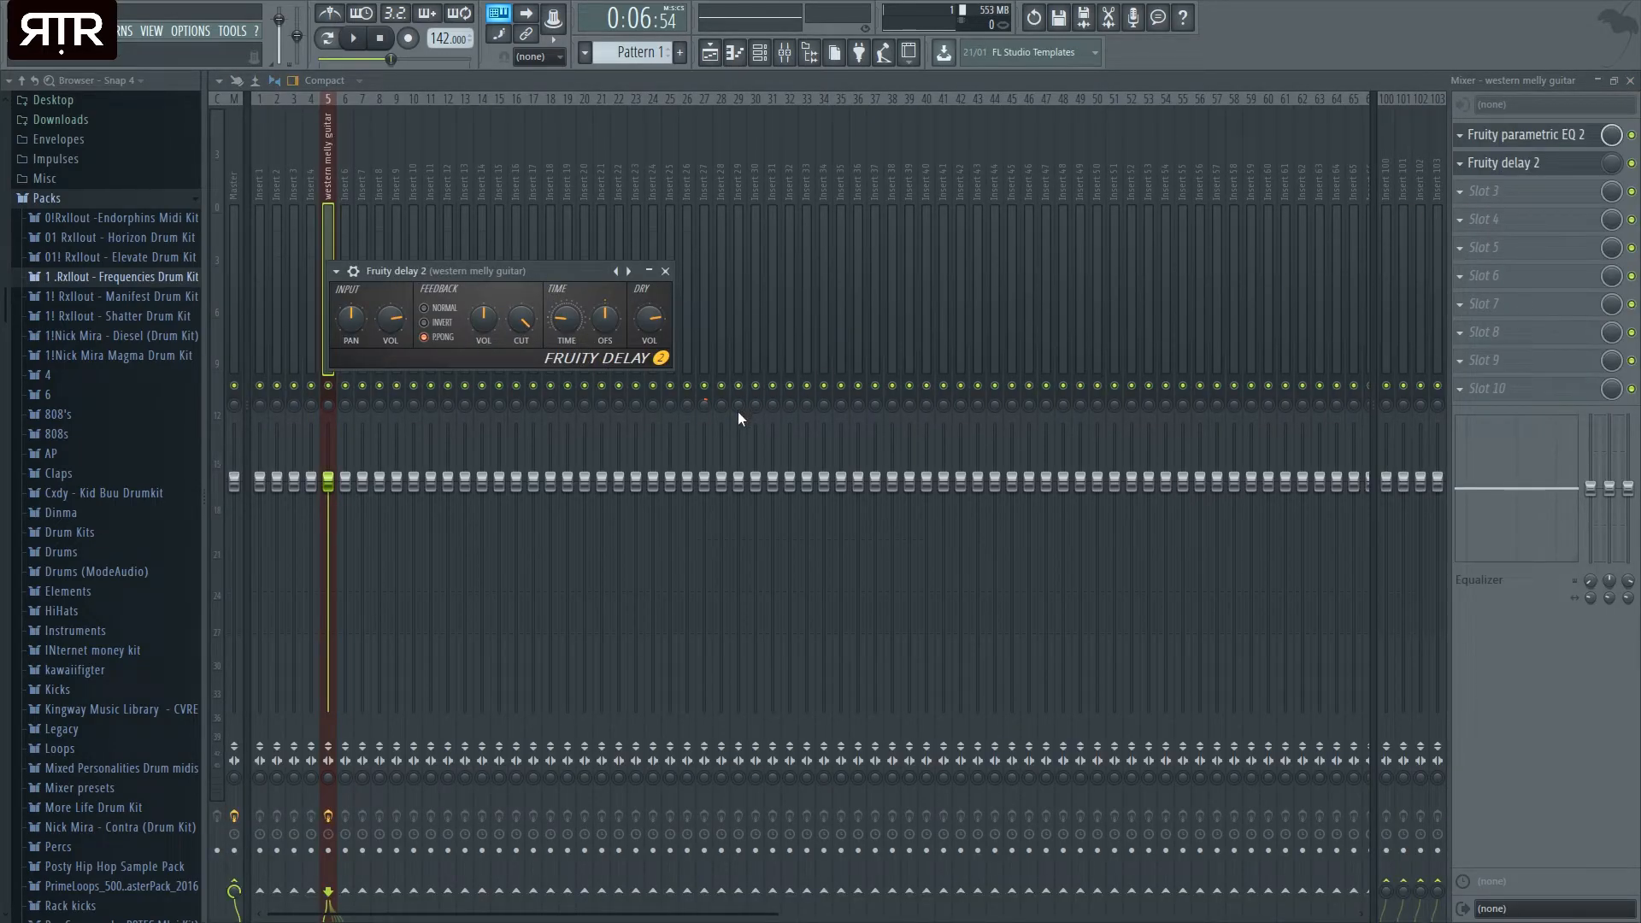
{"action": "left_click", "coordinate": [722, 57]}
{"action": "scroll", "coordinate": [487, 495], "scroll_direction": "down", "scroll_amount": 3}
{"action": "scroll", "coordinate": [810, 761], "scroll_direction": "up", "scroll_amount": 3}
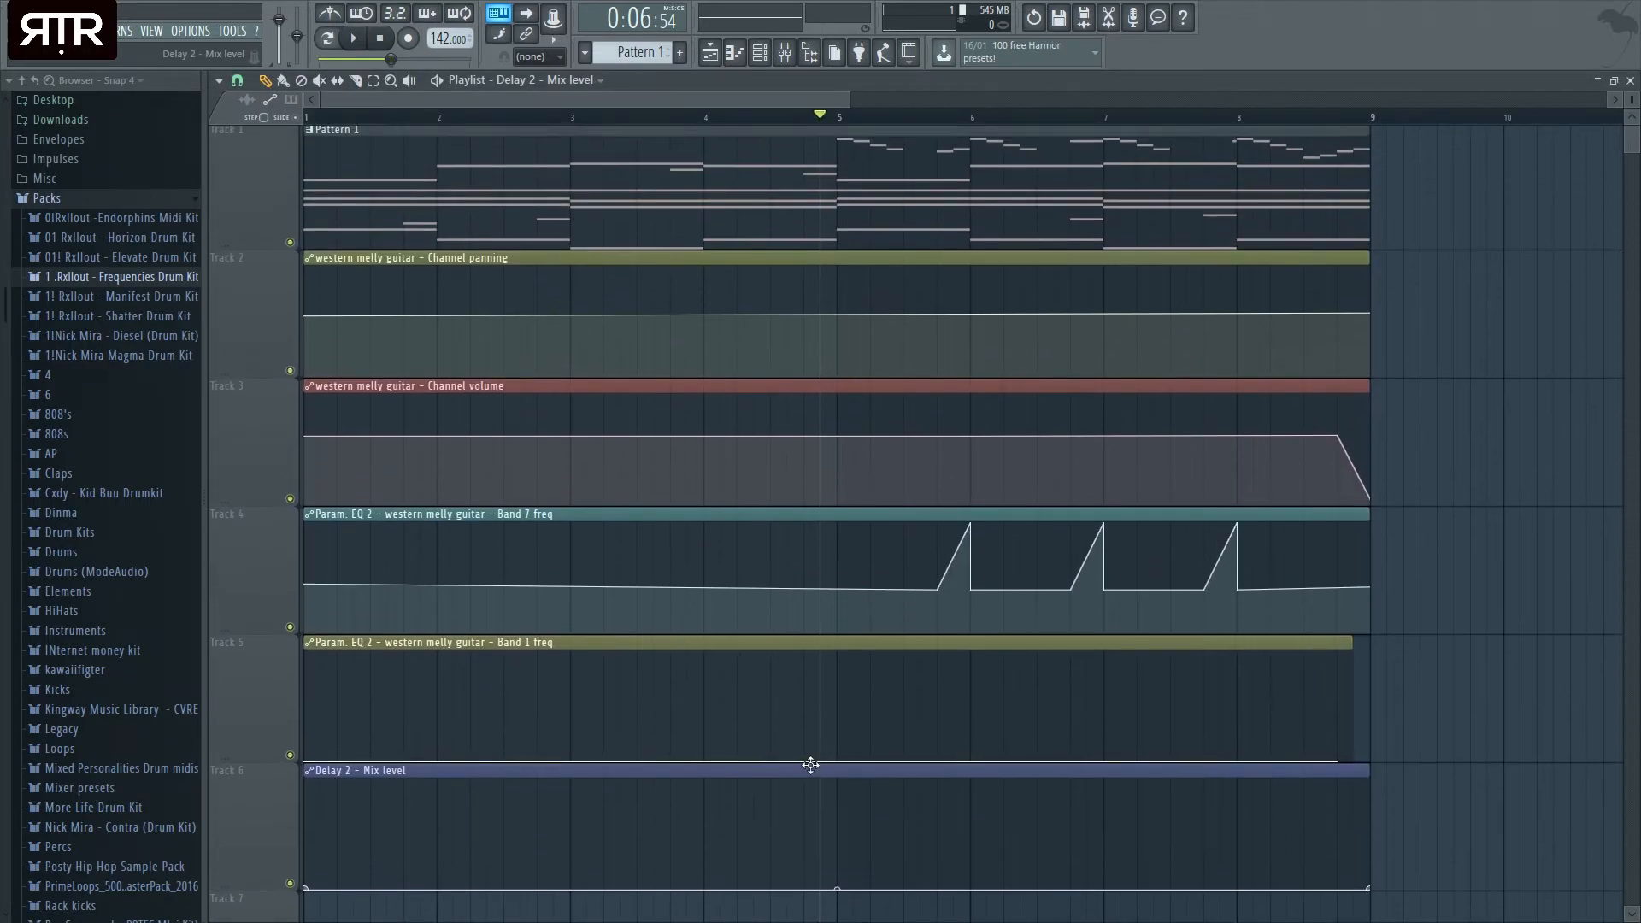
- Jump the Delay 2 mix level near the maximum at bar 5, hold it to the clip's end, and return playback to bar 1
{"action": "scroll", "coordinate": [809, 761], "scroll_direction": "down", "scroll_amount": 1}
{"action": "left_click_drag", "start_coordinate": [837, 763], "coordinate": [837, 656]}
{"action": "left_click_drag", "start_coordinate": [1368, 763], "coordinate": [1354, 654]}
{"action": "left_click_drag", "start_coordinate": [836, 118], "coordinate": [305, 118]}
{"action": "scroll", "coordinate": [473, 427], "scroll_direction": "up", "scroll_amount": 1}
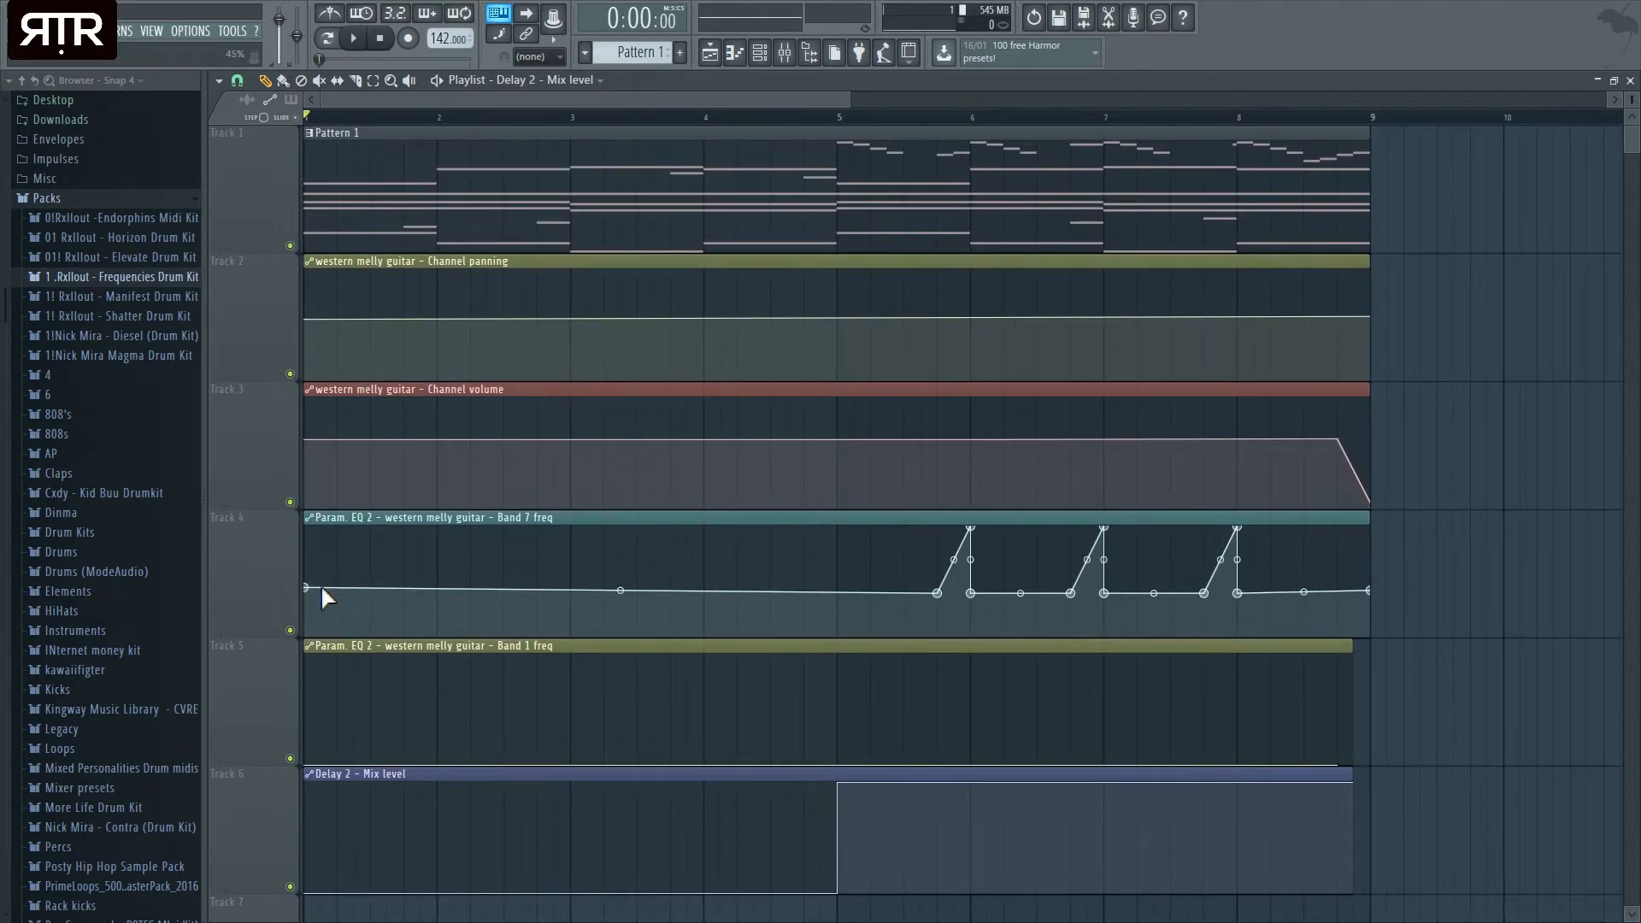
- Raise the low points of the Band 7 freq automation line to the maximum, flattening it from bar 1 to just past bar 8
{"action": "left_click_drag", "start_coordinate": [312, 589], "coordinate": [307, 525]}
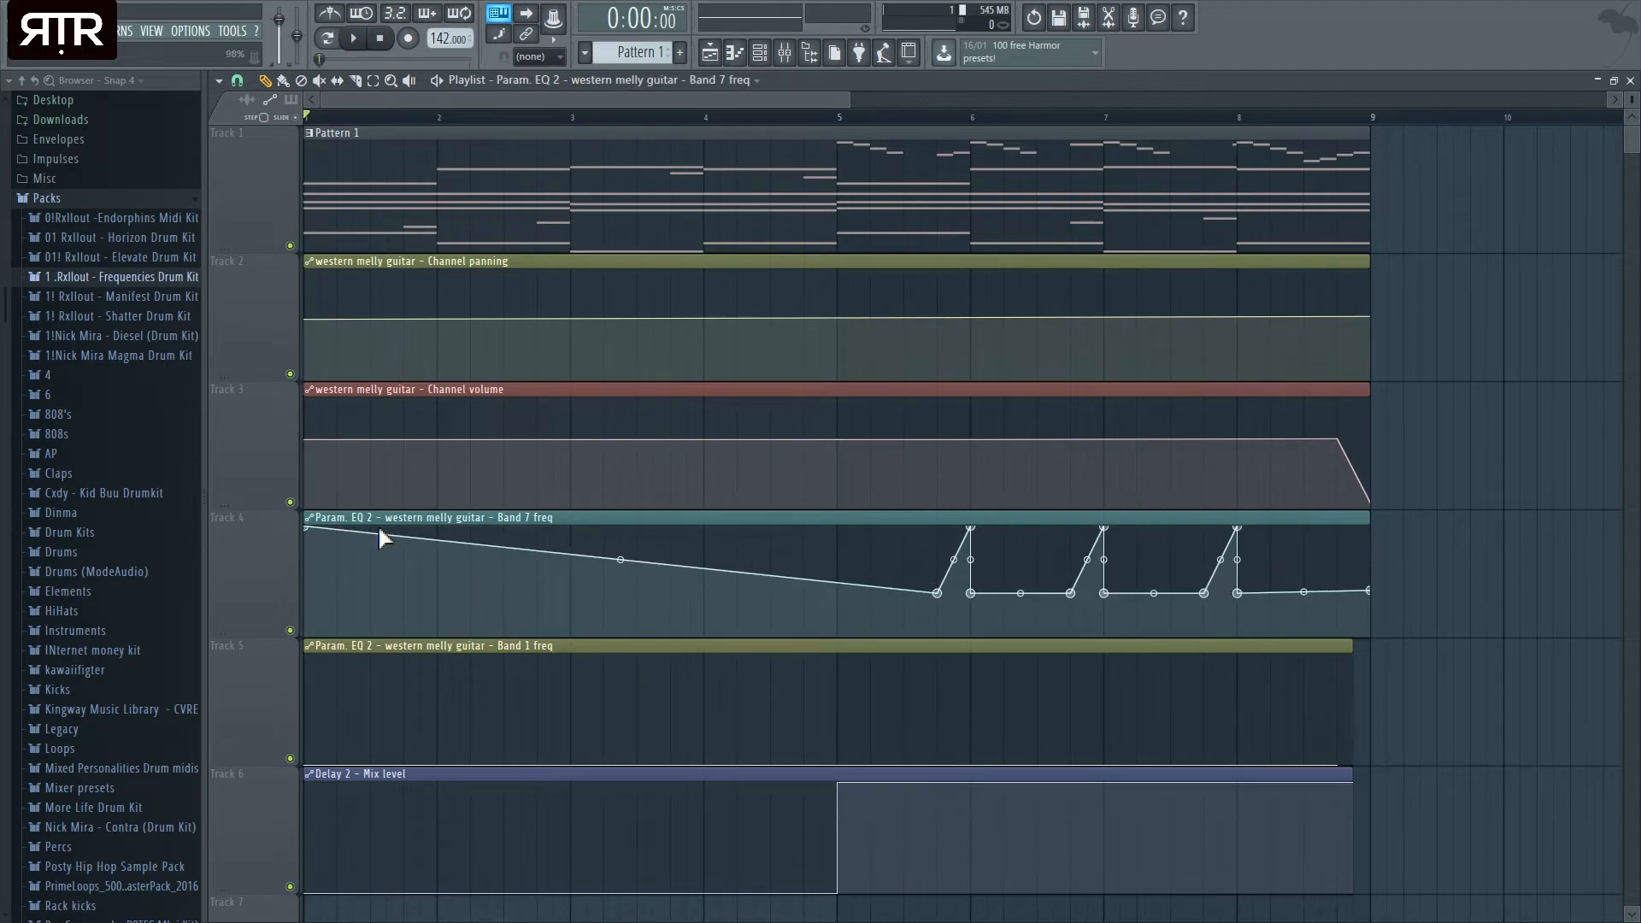
{"action": "left_click_drag", "start_coordinate": [936, 593], "coordinate": [939, 526]}
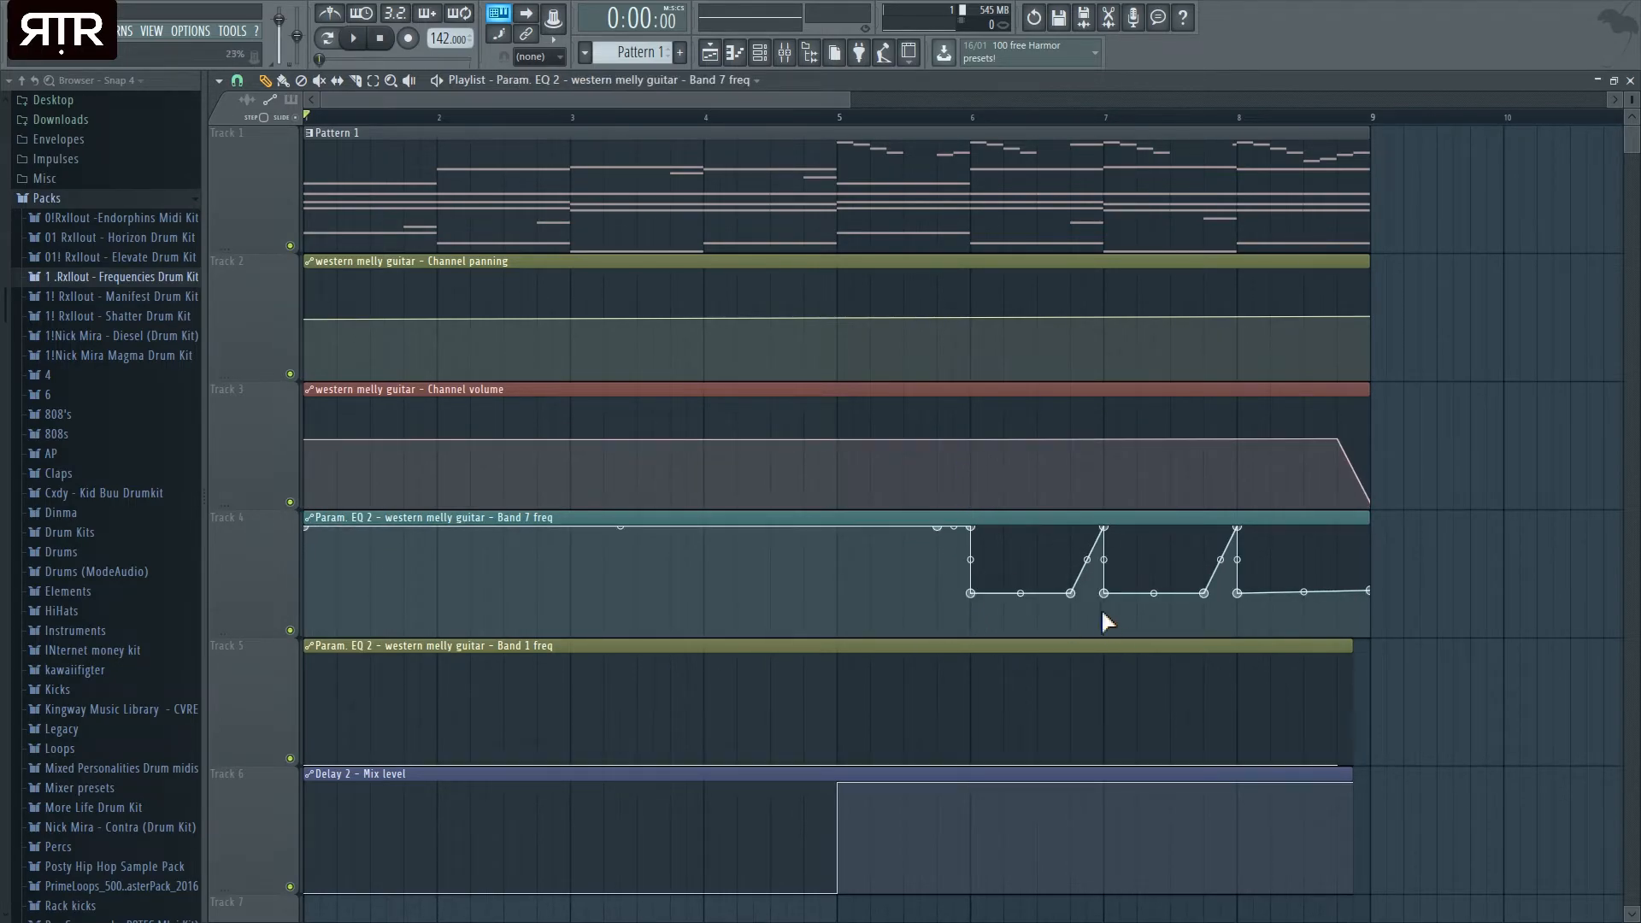
{"action": "left_click_drag", "start_coordinate": [970, 592], "coordinate": [970, 527]}
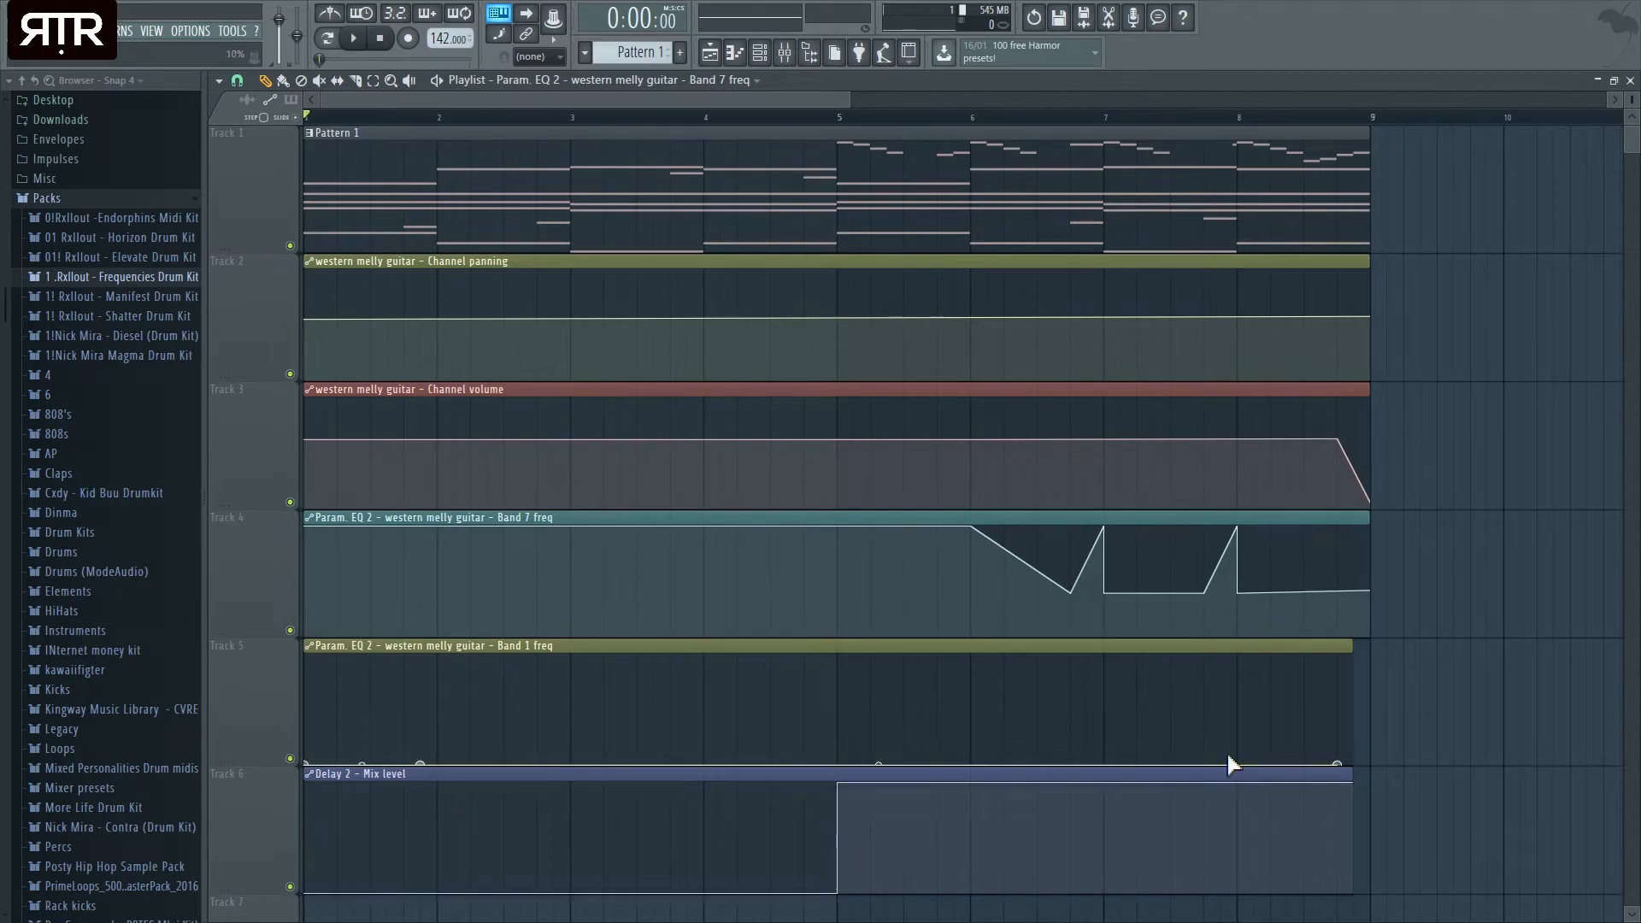
{"action": "left_click_drag", "start_coordinate": [1070, 592], "coordinate": [1105, 460]}
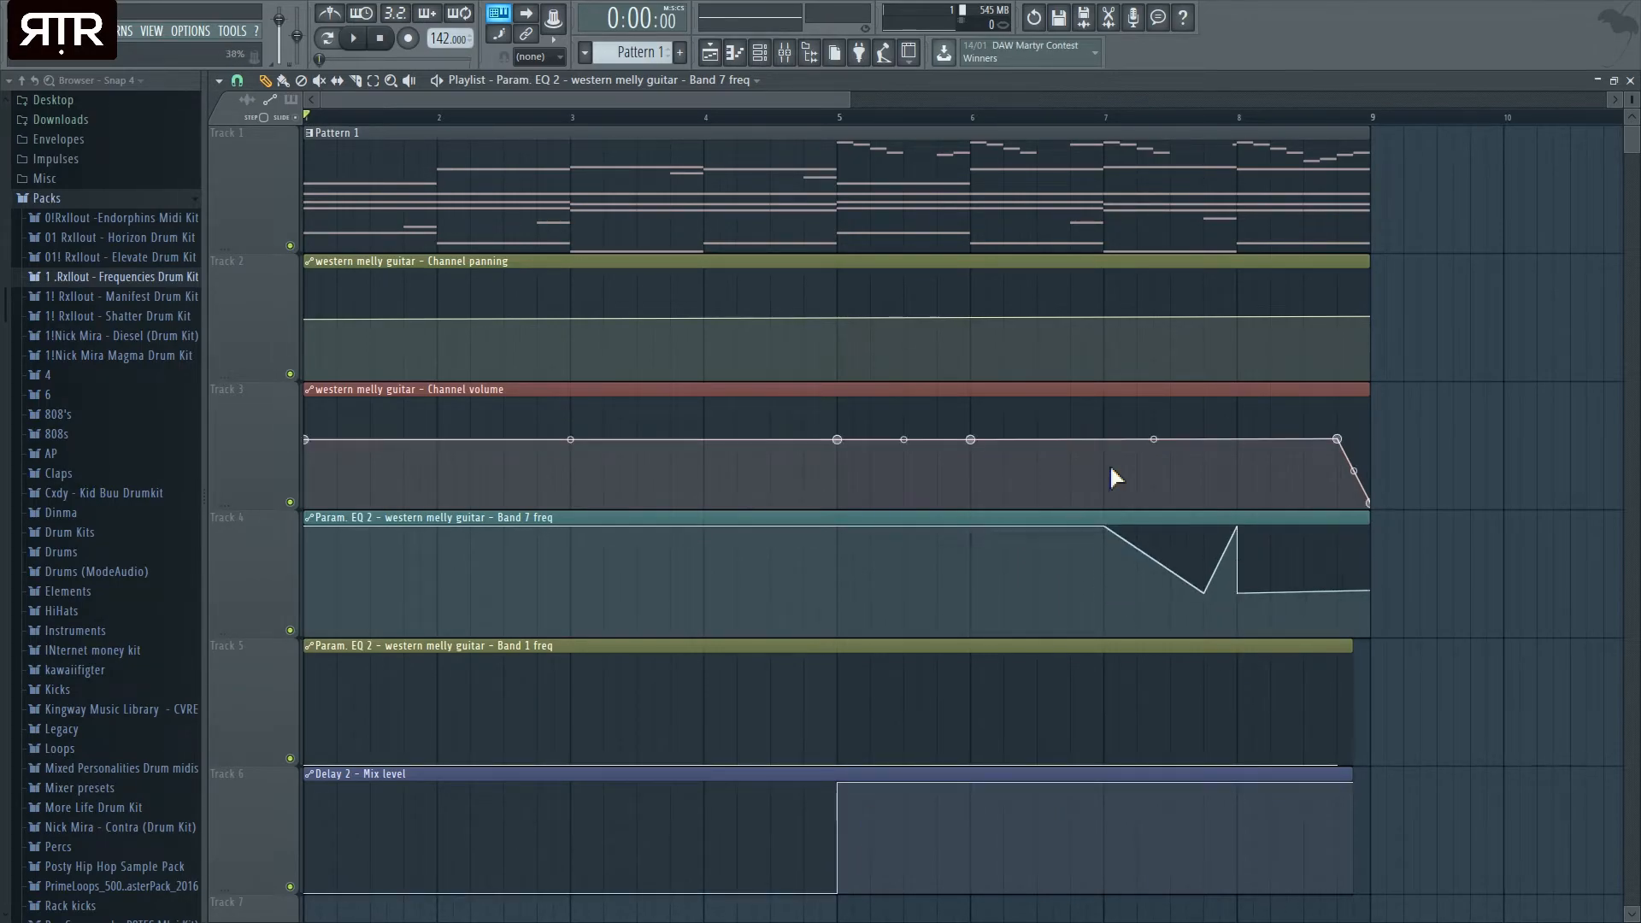
{"action": "left_click_drag", "start_coordinate": [1204, 592], "coordinate": [1264, 495]}
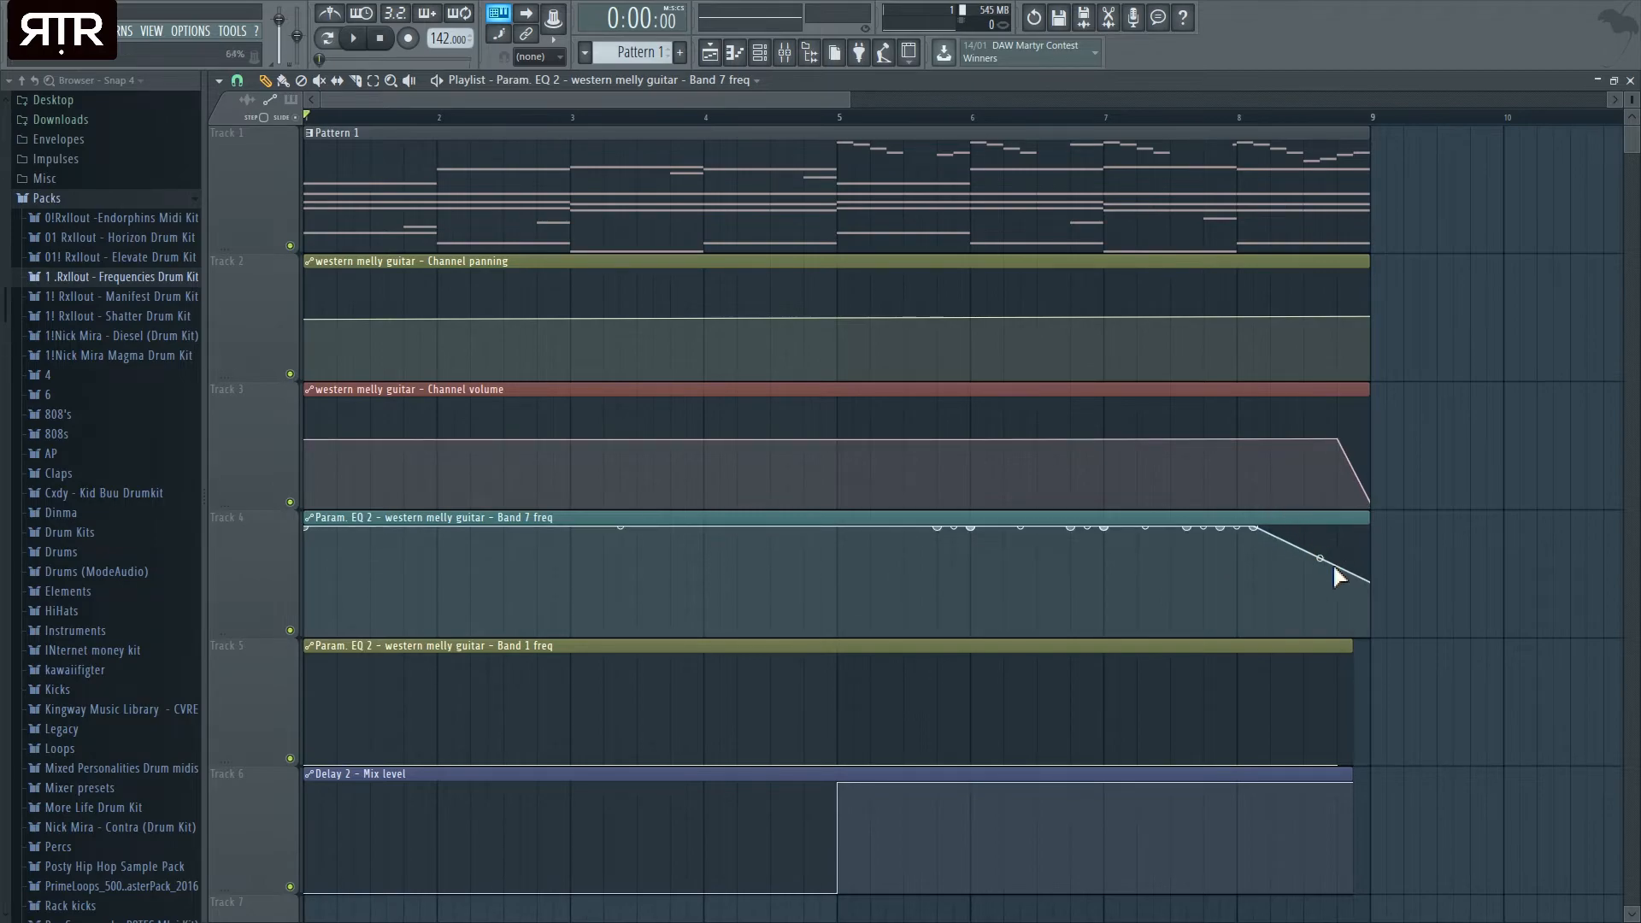
- Hold the Band 7 freq line at maximum up to bar 9, placing its last point there, and trim the clip to bar 9
{"action": "left_click_drag", "start_coordinate": [1366, 582], "coordinate": [1472, 518]}
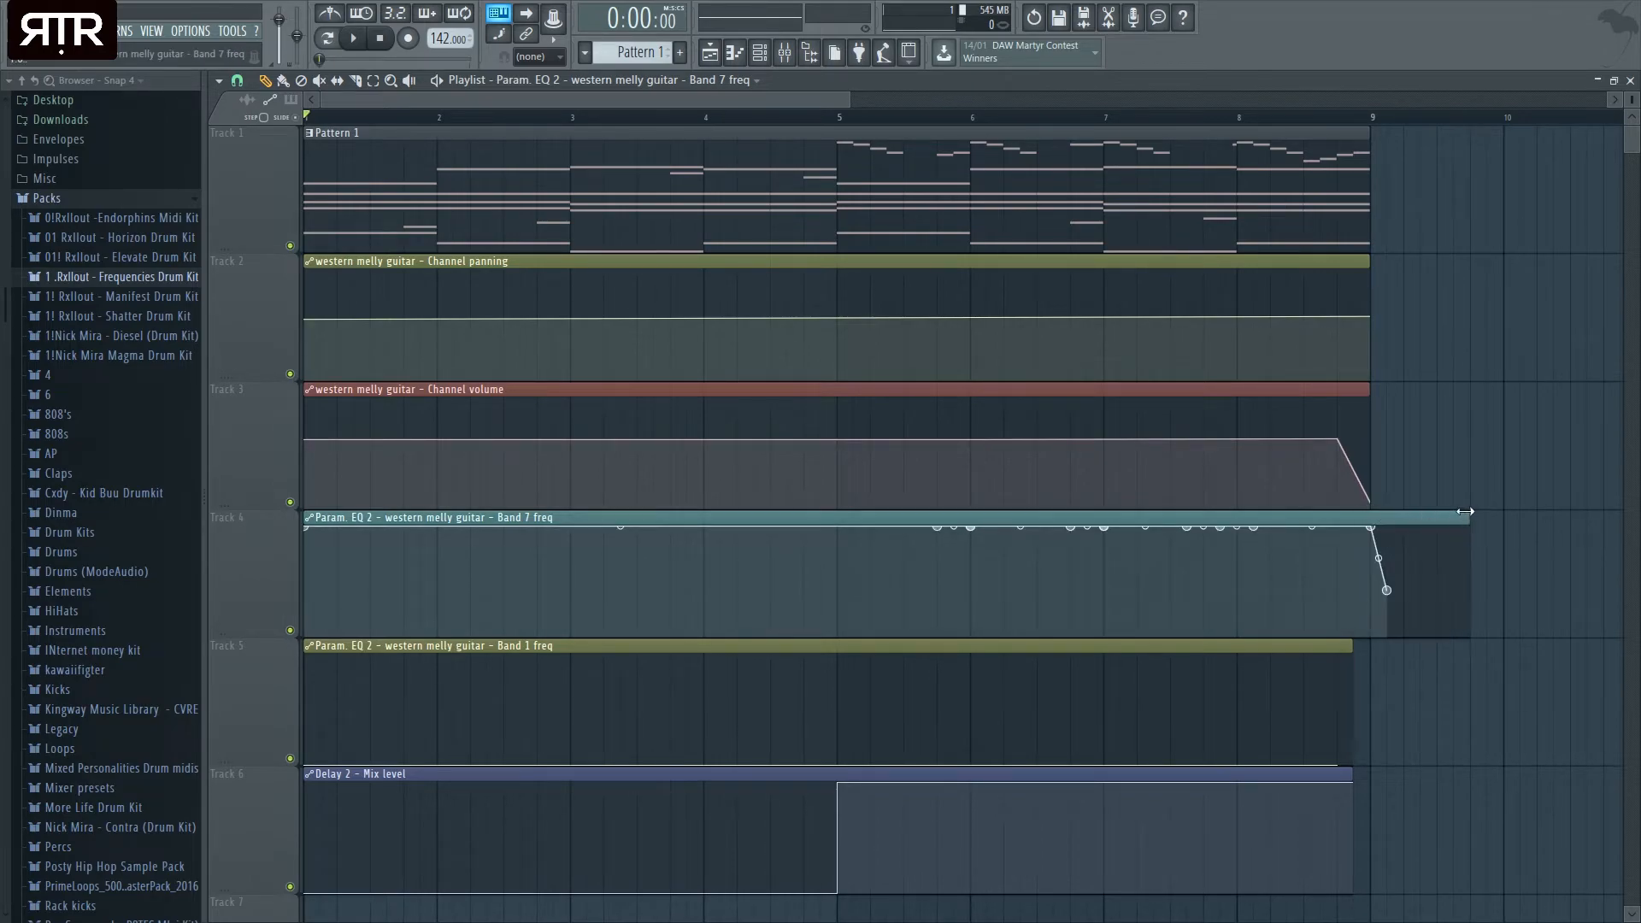
{"action": "left_click_drag", "start_coordinate": [1387, 590], "coordinate": [1370, 584]}
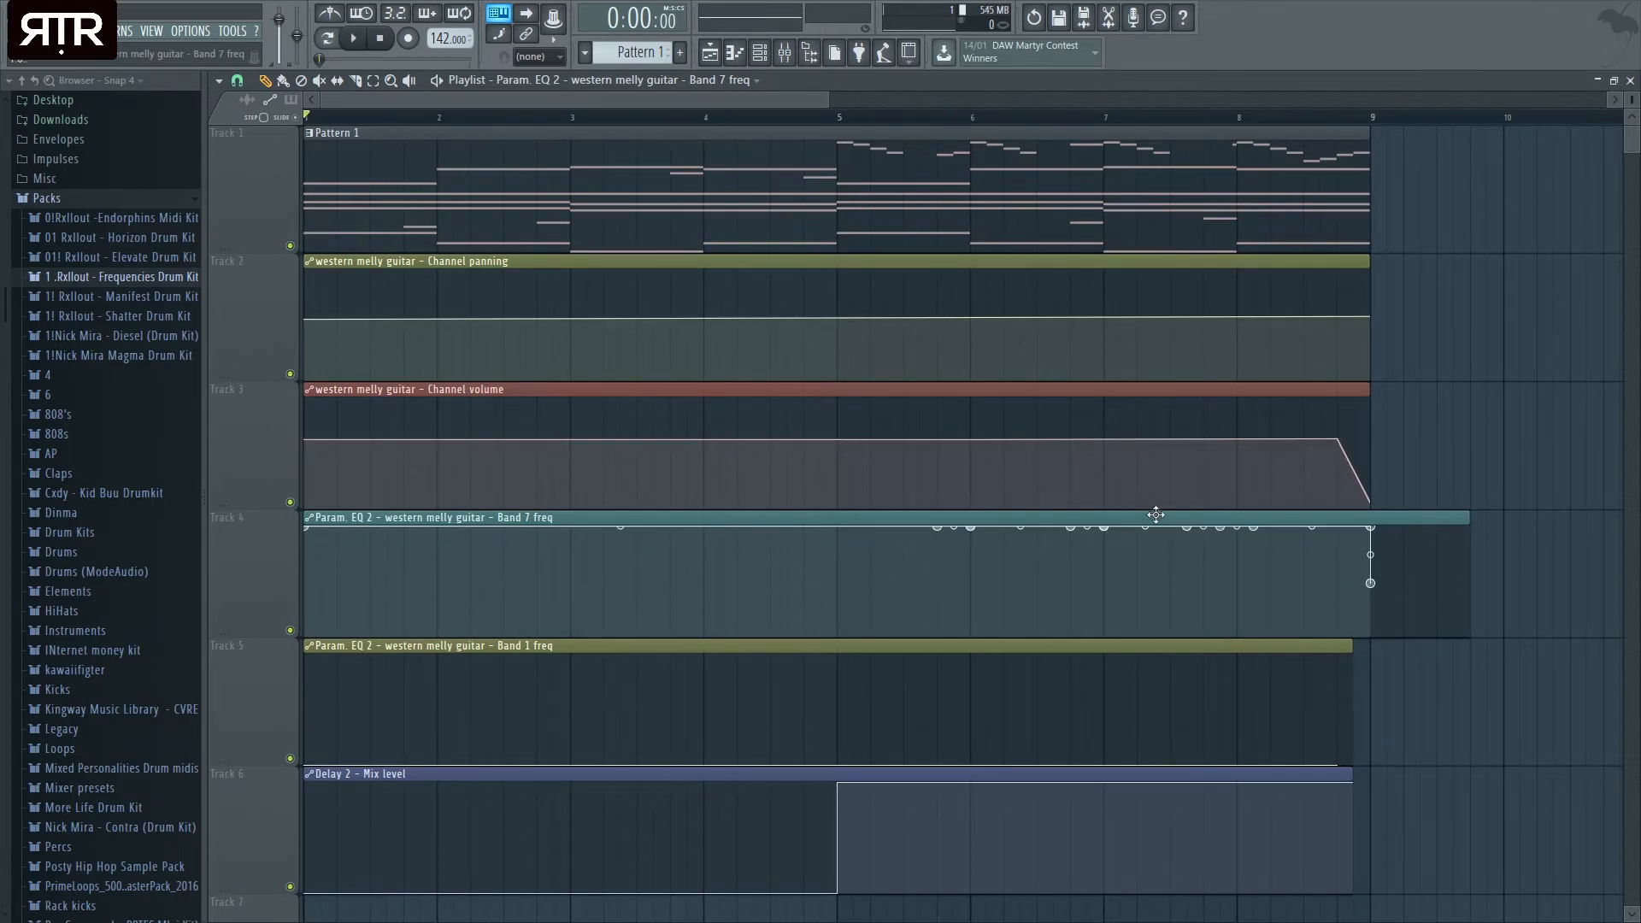
{"action": "scroll", "coordinate": [1149, 516], "scroll_direction": "down", "scroll_amount": 1}
{"action": "key", "text": "space"}
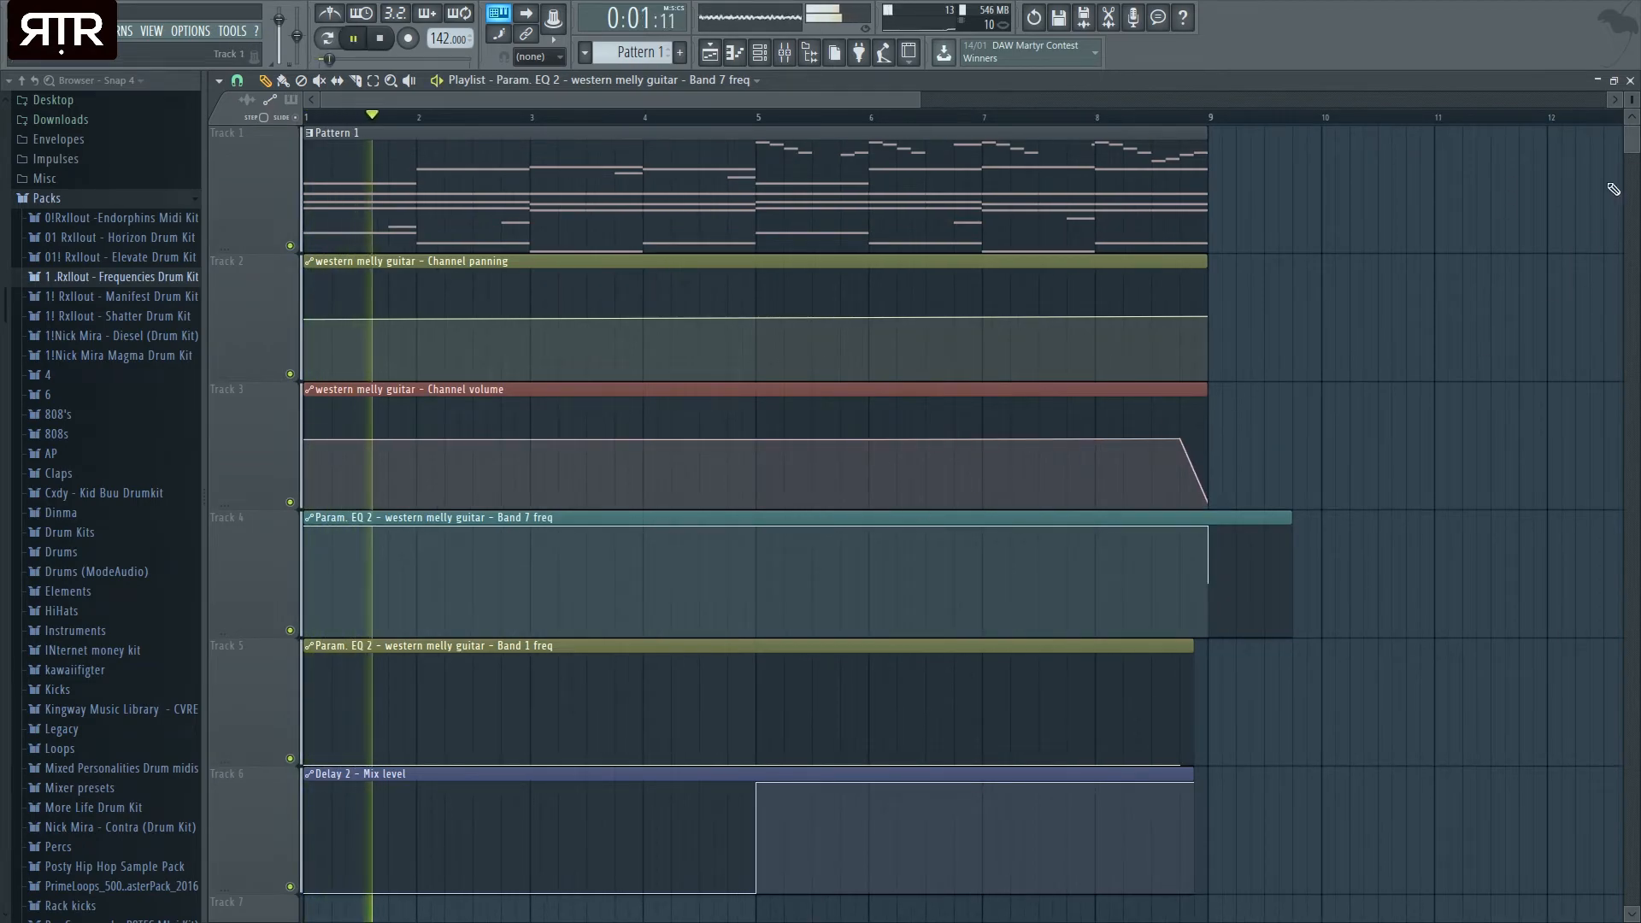
{"action": "scroll", "coordinate": [1025, 598], "scroll_direction": "down", "scroll_amount": 2}
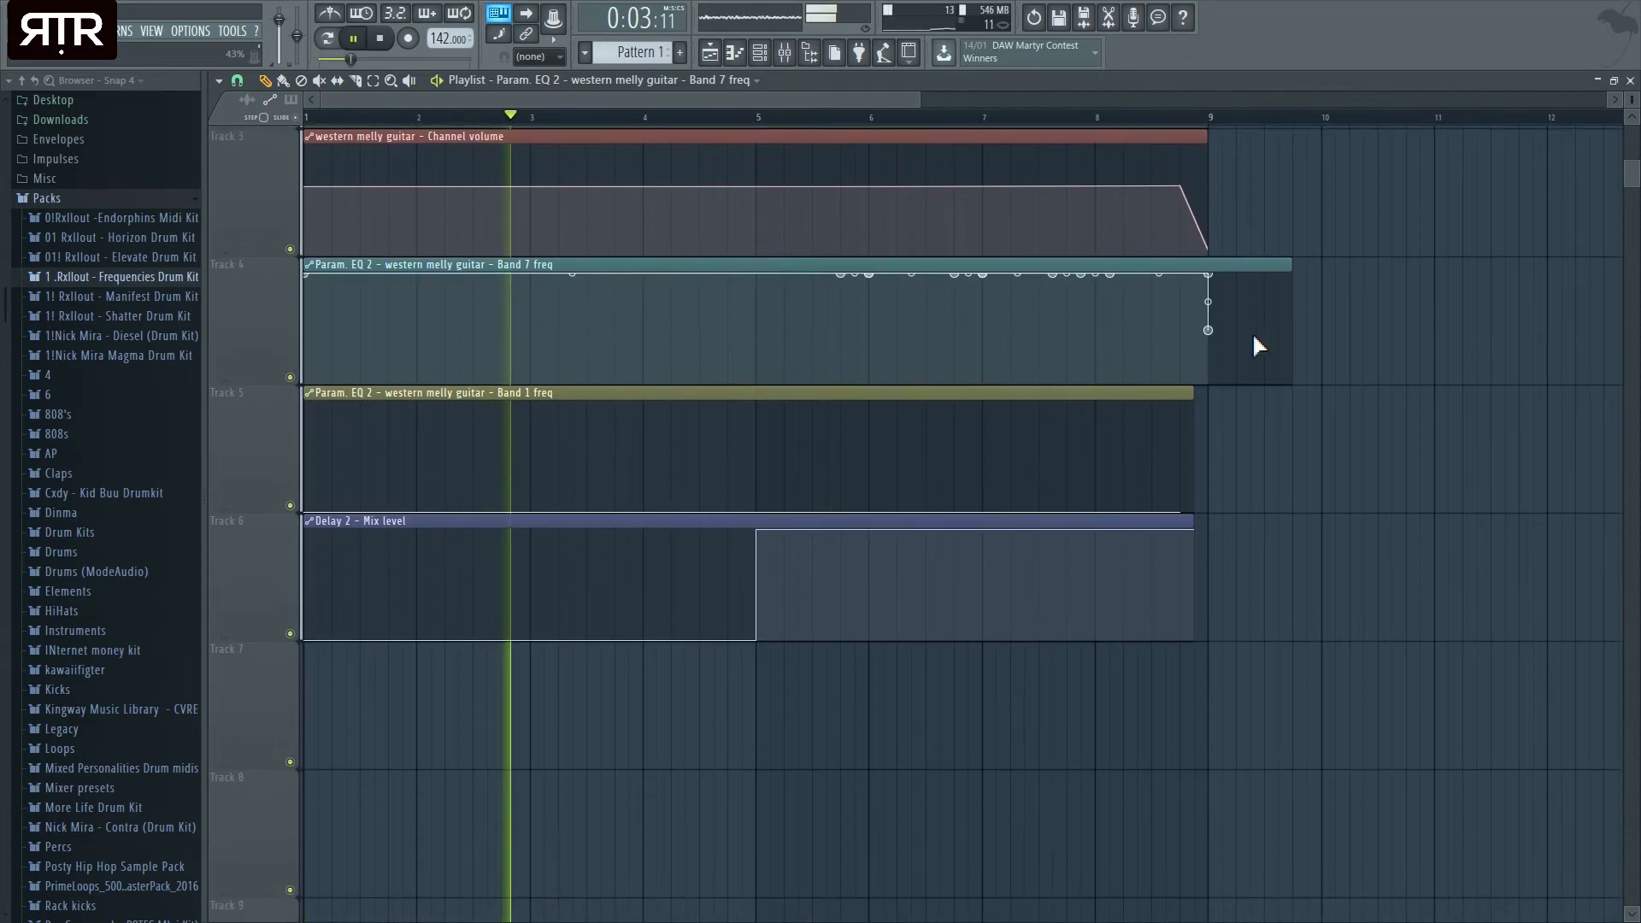
{"action": "left_click_drag", "start_coordinate": [1278, 258], "coordinate": [1222, 257]}
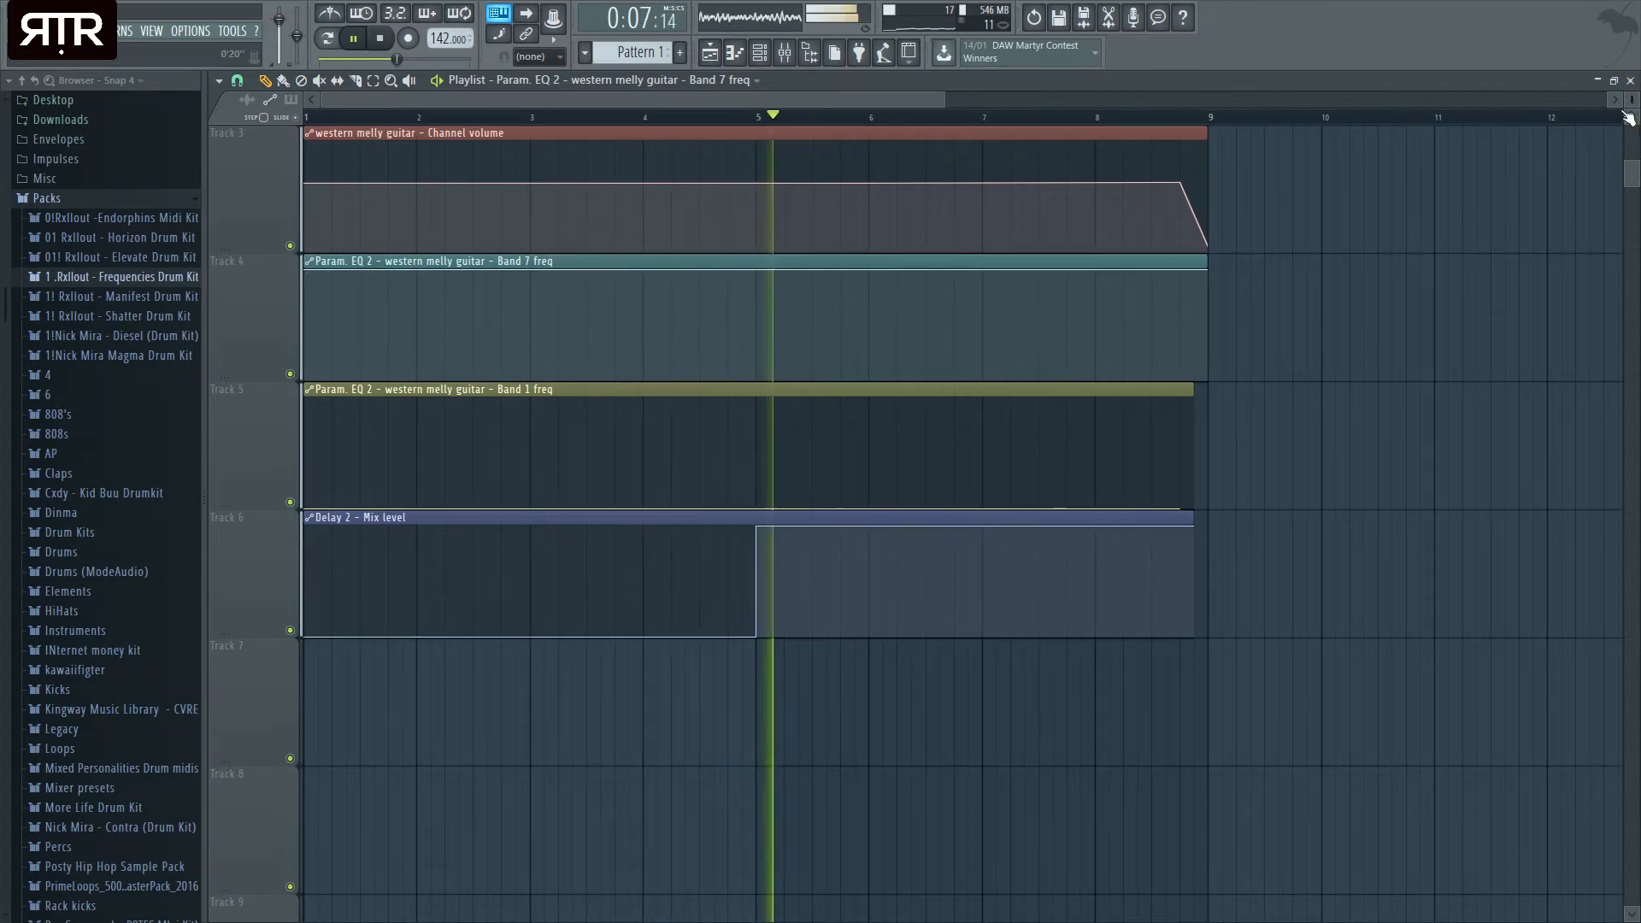
- Restart playback from just before bar 5 to hear the melody with the Delay 2 mix level automation, and stop it
{"action": "left_click", "coordinate": [1629, 80]}
{"action": "key", "text": "space"}
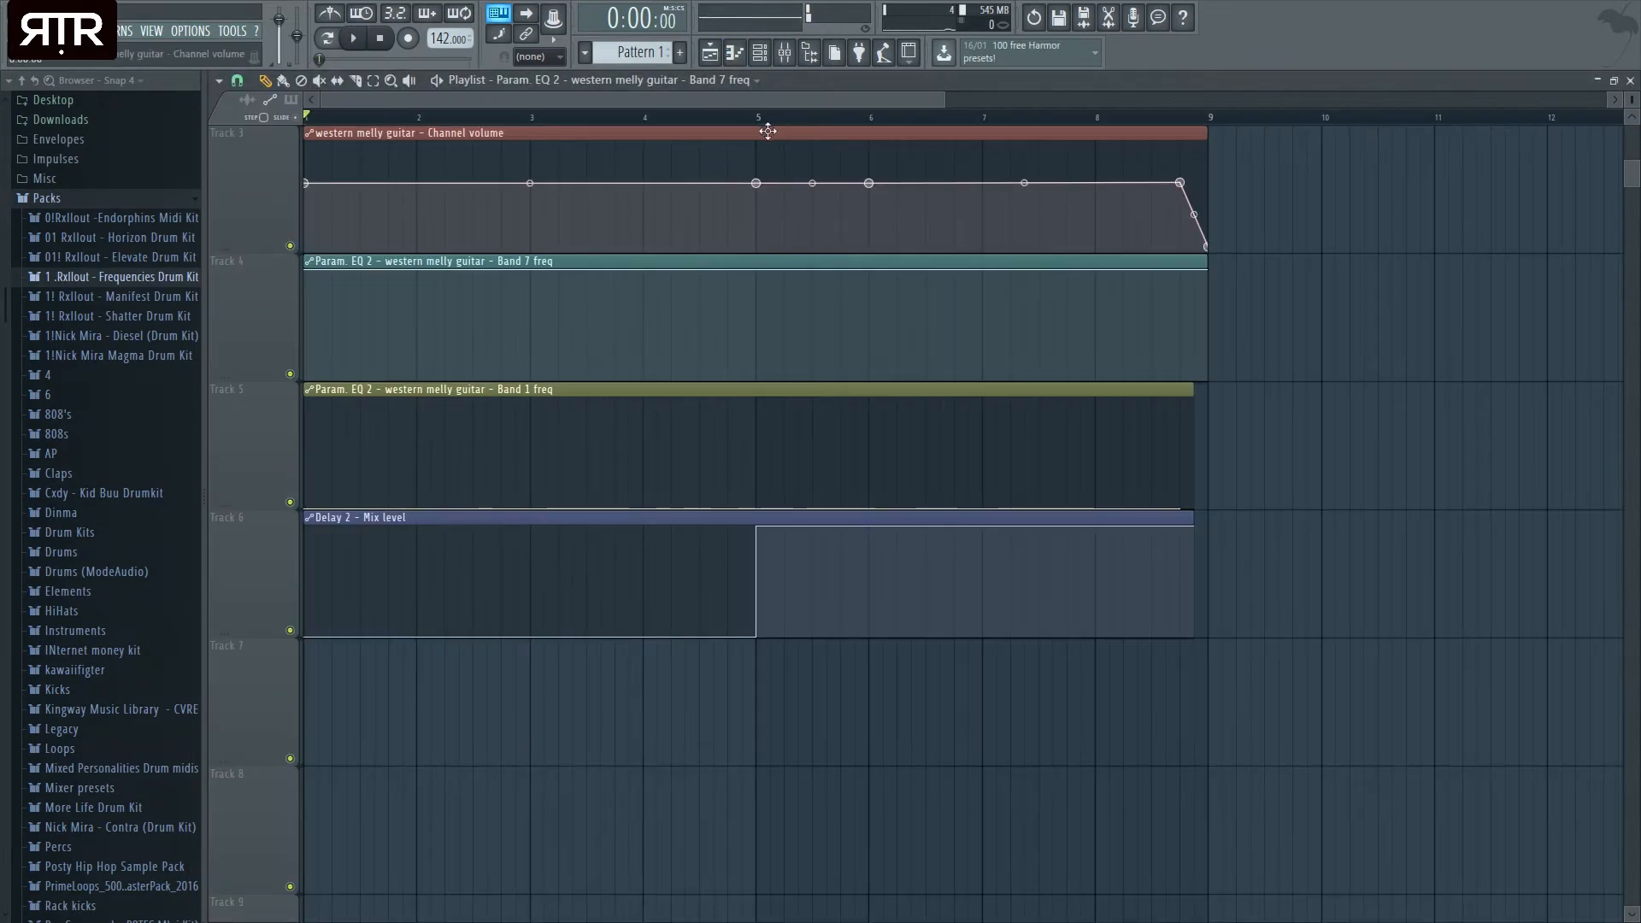
{"action": "left_click", "coordinate": [742, 117]}
{"action": "key", "text": "space"}
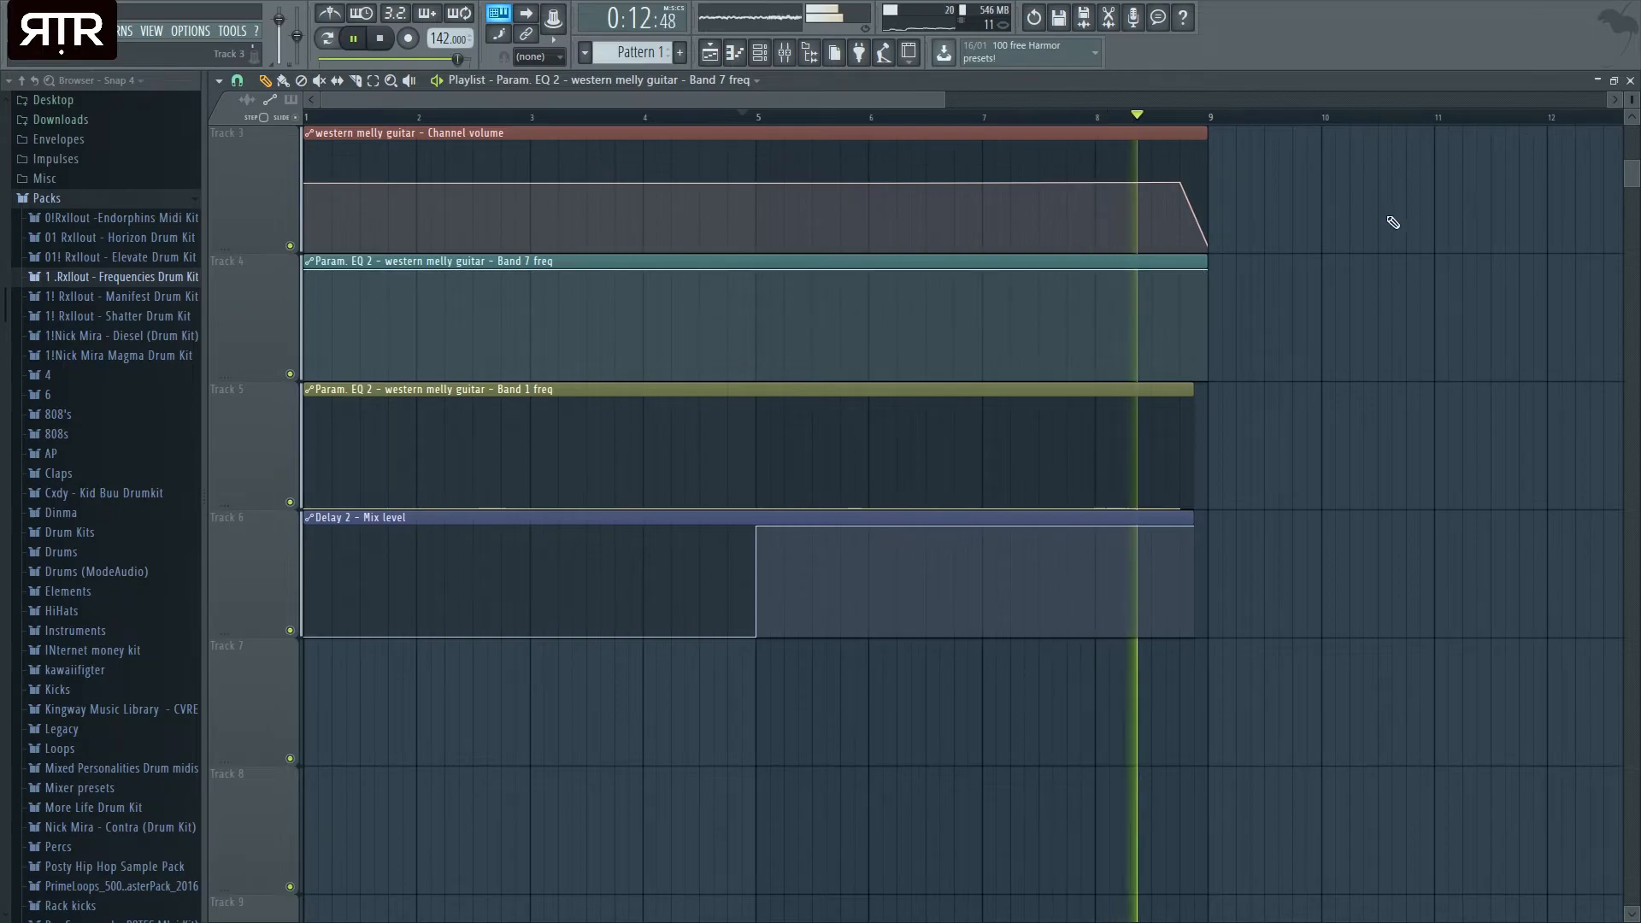
{"action": "key", "text": "space"}
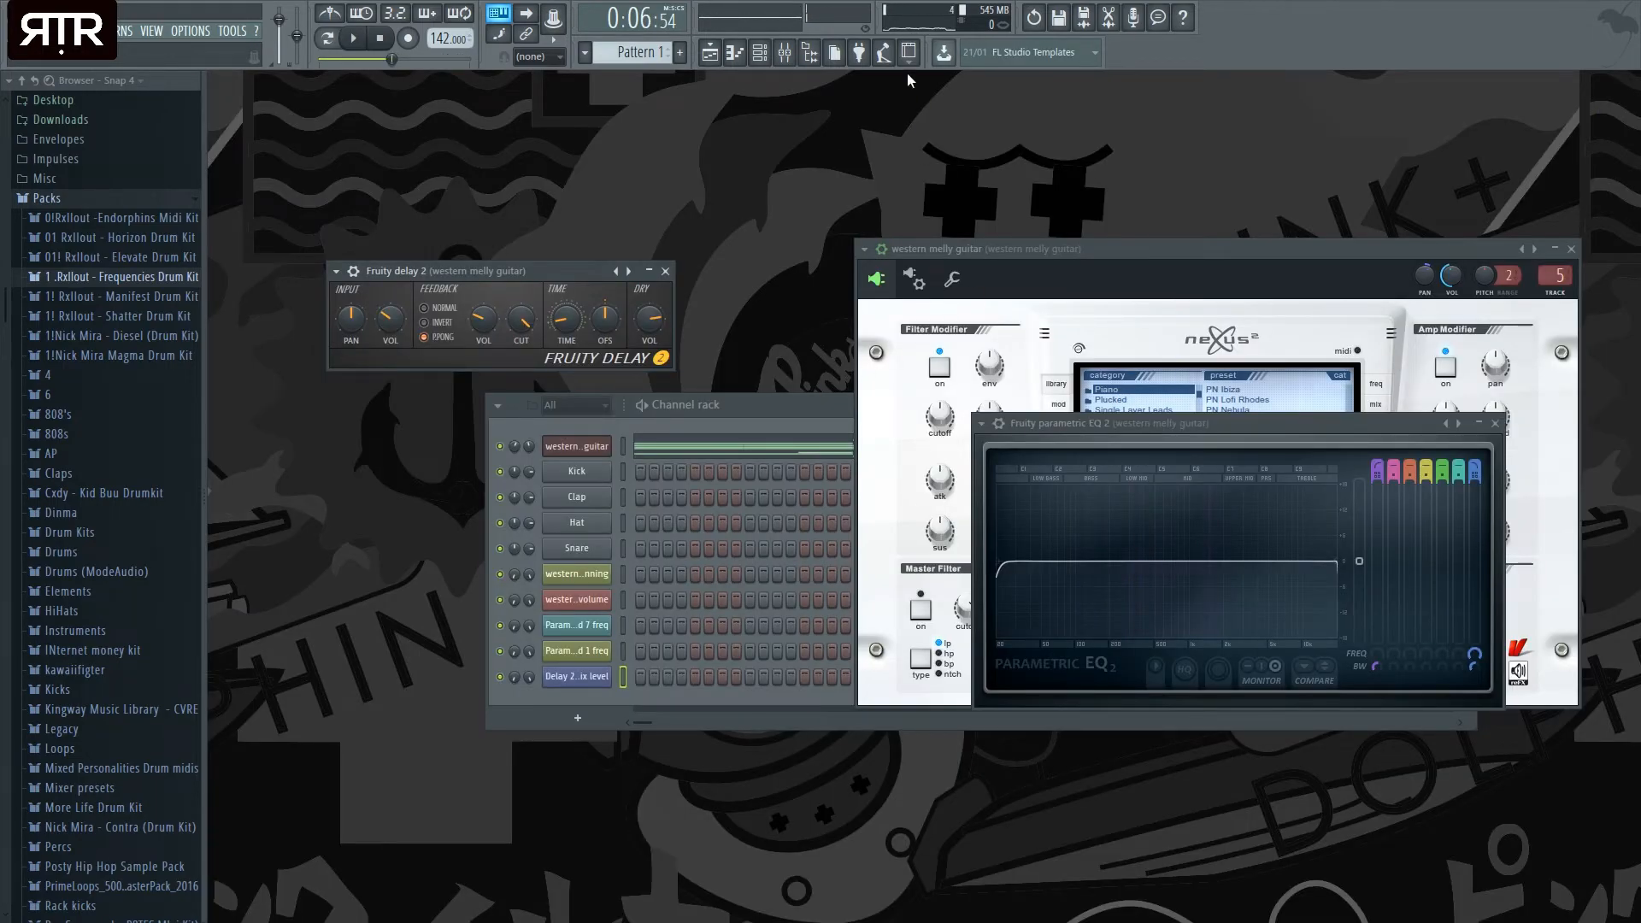
- Lower the western melly guitar mixer track's volume slightly while playing the melody from just before bar 5
{"action": "left_click", "coordinate": [809, 52]}
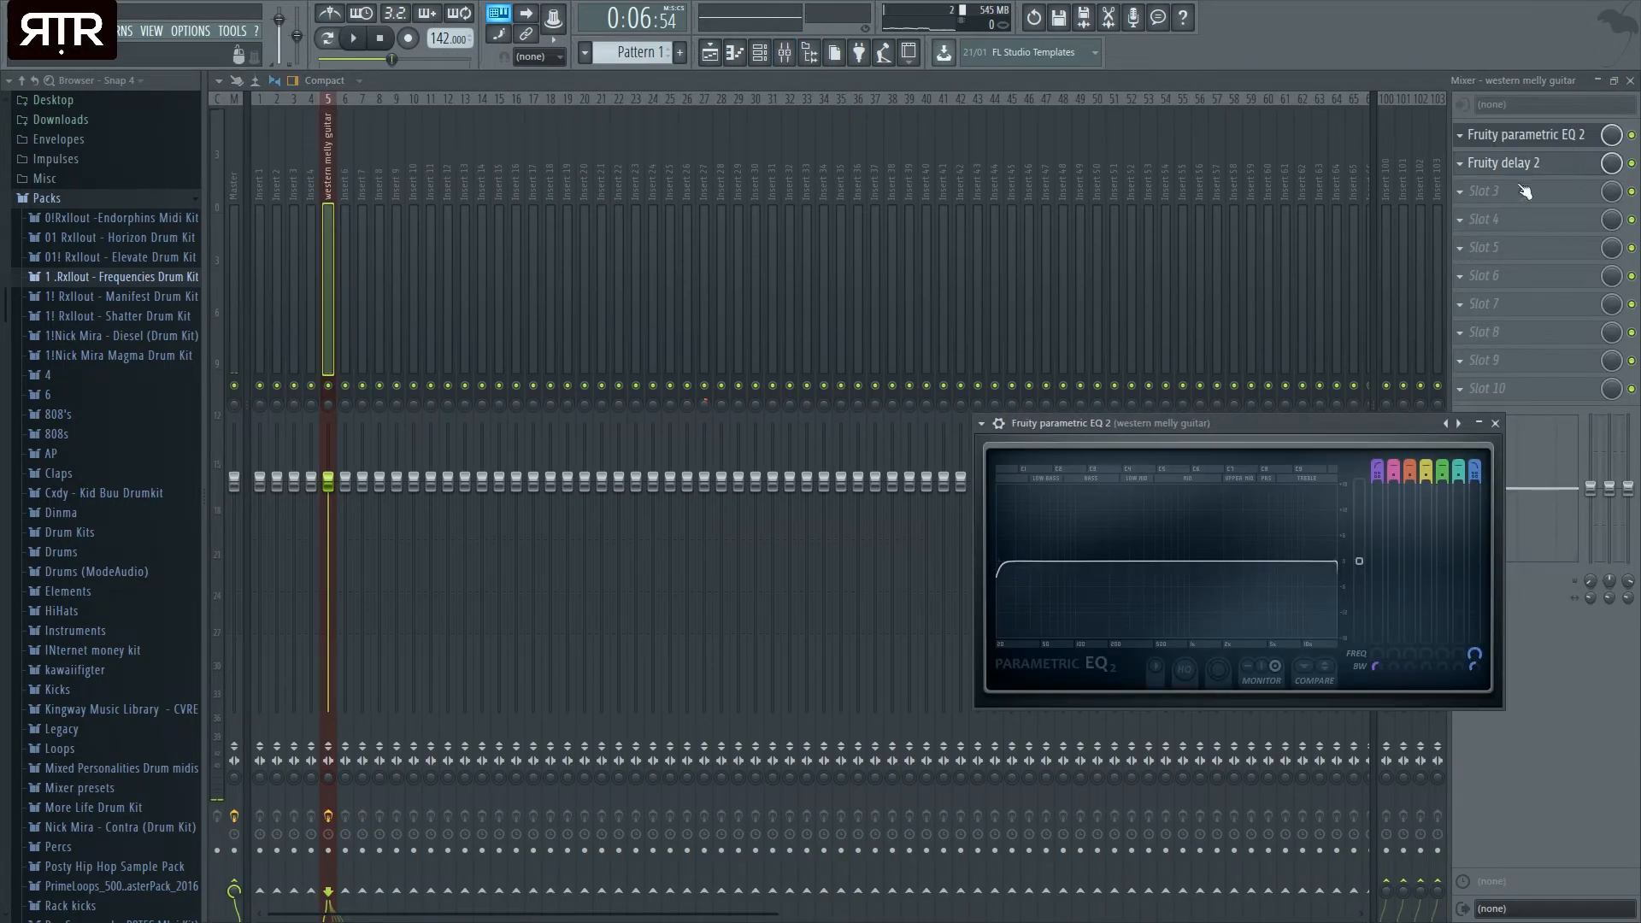
{"action": "left_click", "coordinate": [1517, 160]}
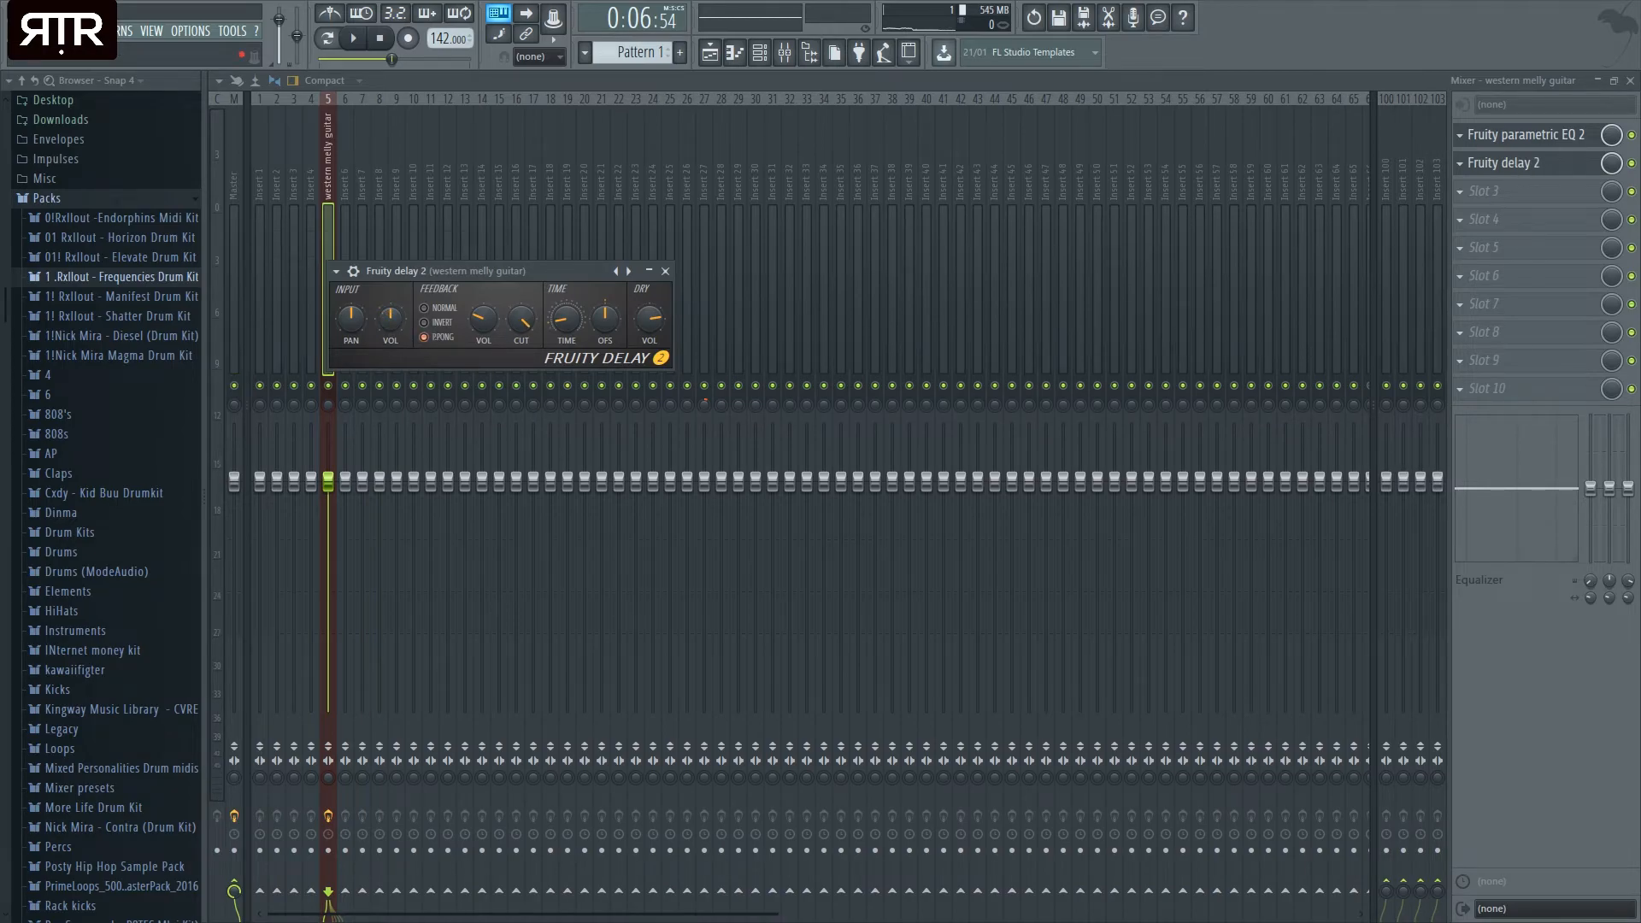
{"action": "key", "text": "space"}
{"action": "left_click_drag", "start_coordinate": [340, 494], "coordinate": [340, 508]}
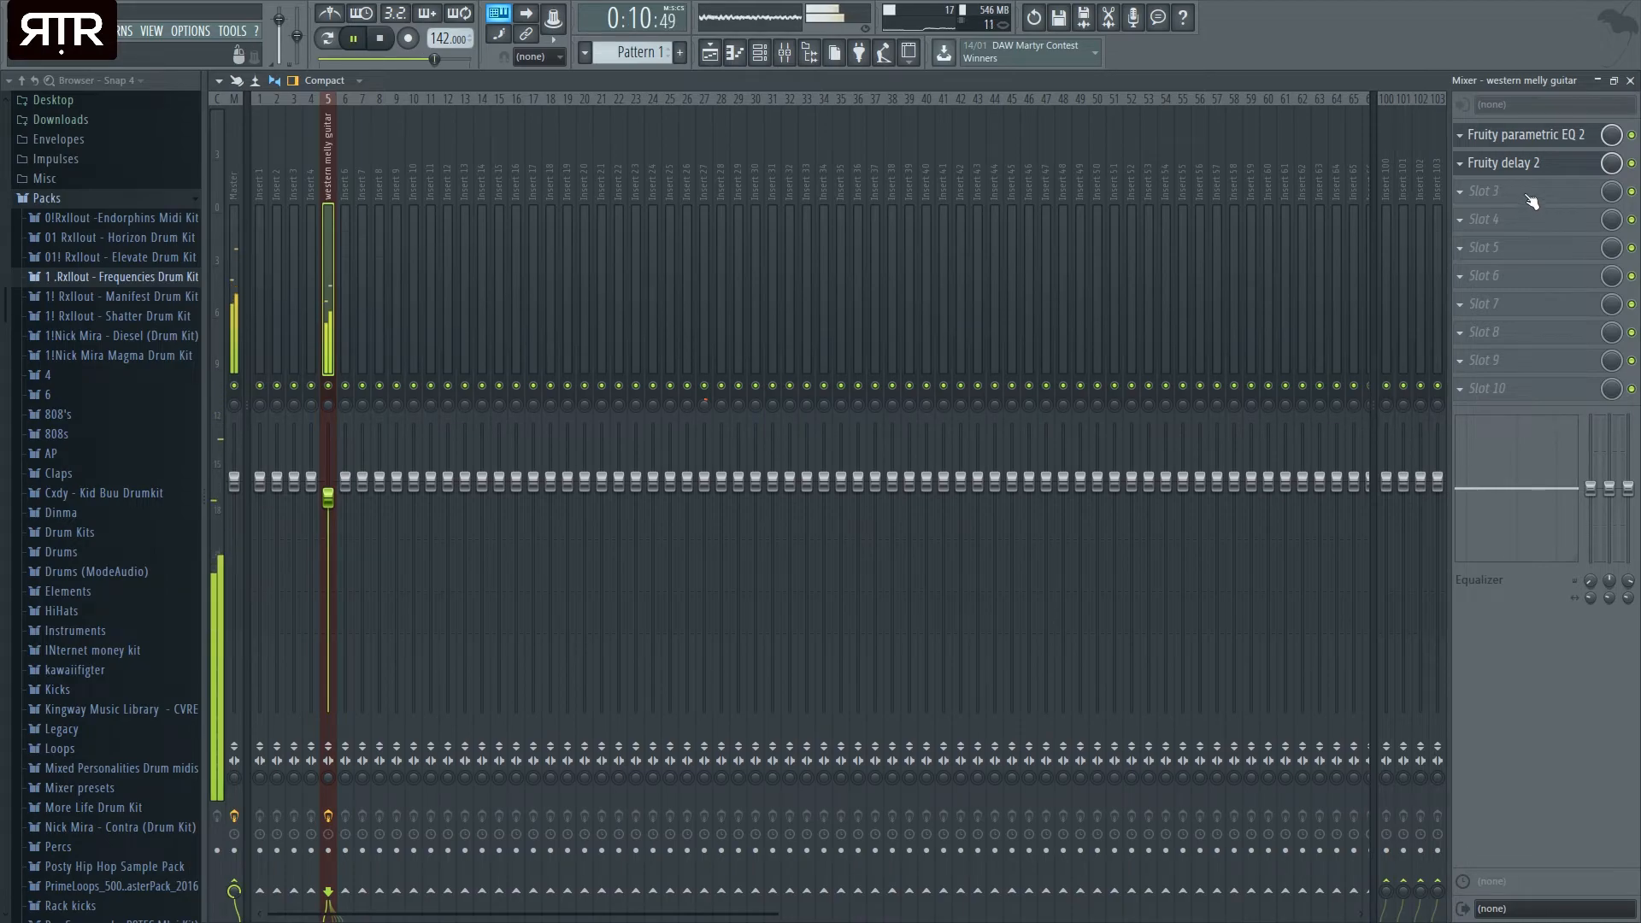
{"action": "key", "text": "space"}
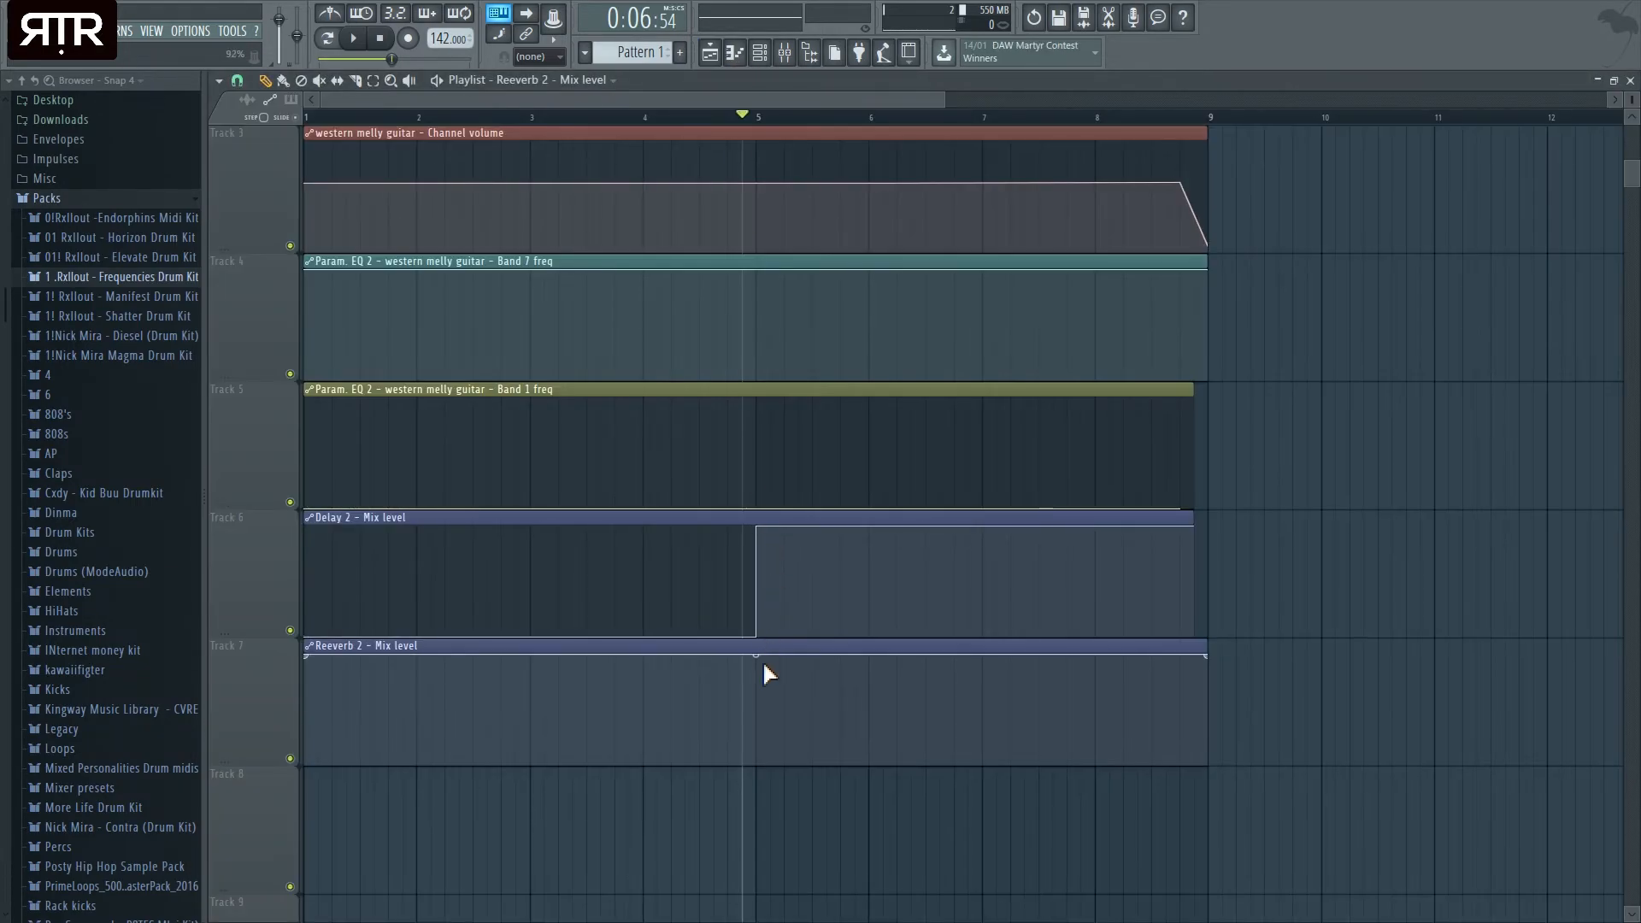
- Keep the Reeverb 2 mix level line at the minimum until bar 5, and jump it to the maximum for the rest of the clip
{"action": "left_click_drag", "start_coordinate": [762, 660], "coordinate": [745, 805]}
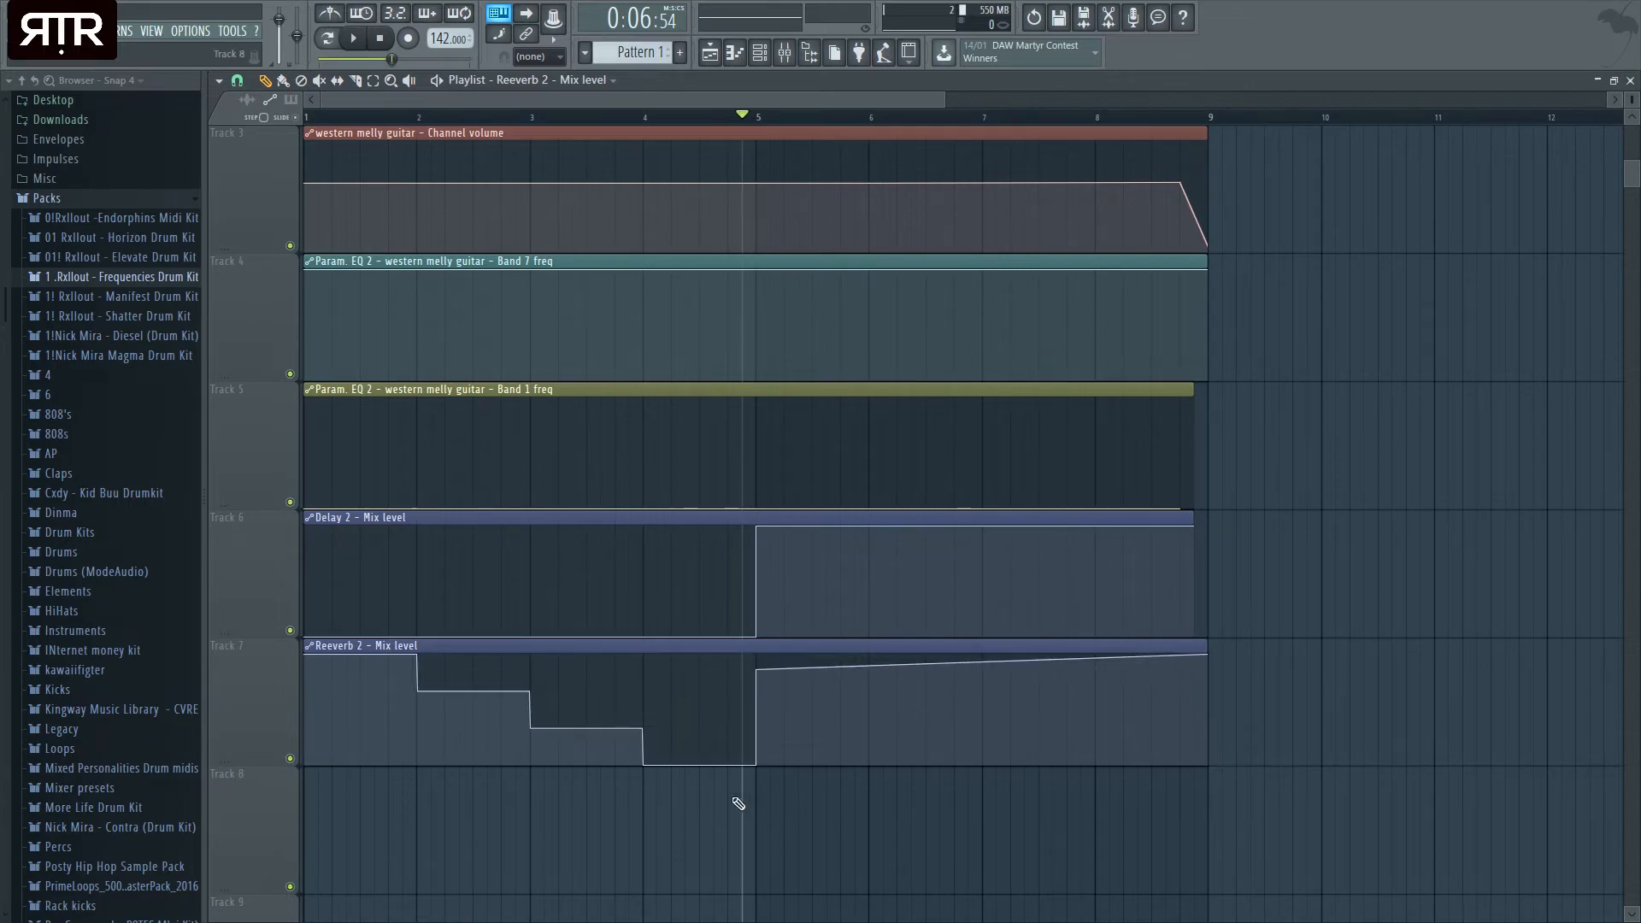
{"action": "left_click_drag", "start_coordinate": [306, 656], "coordinate": [291, 831]}
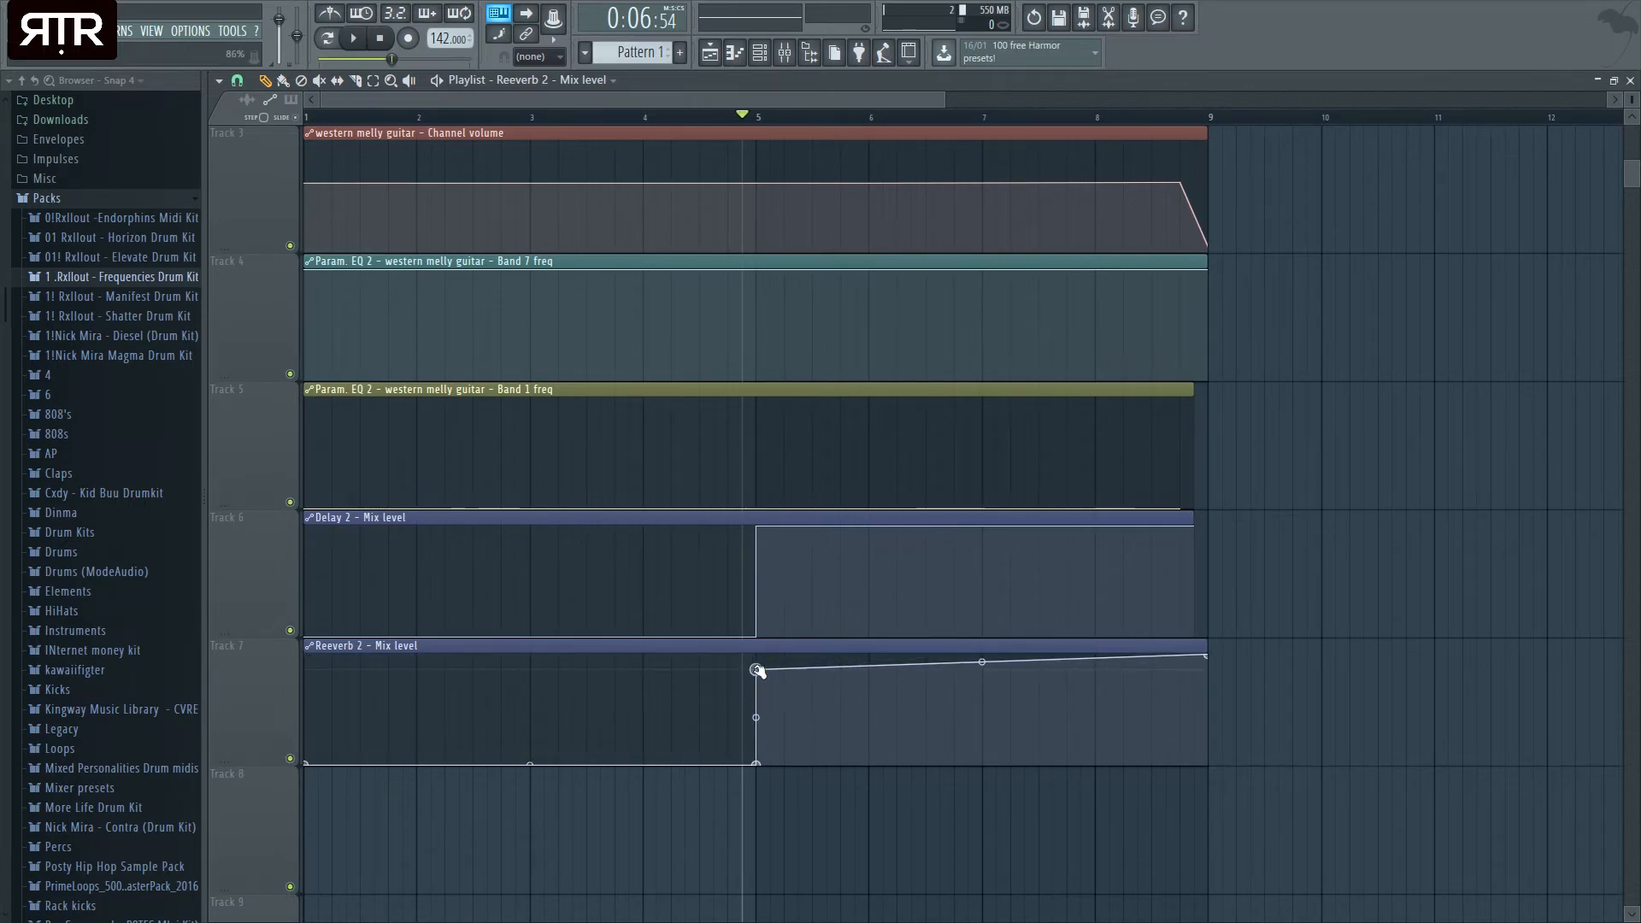
{"action": "left_click_drag", "start_coordinate": [757, 670], "coordinate": [757, 655]}
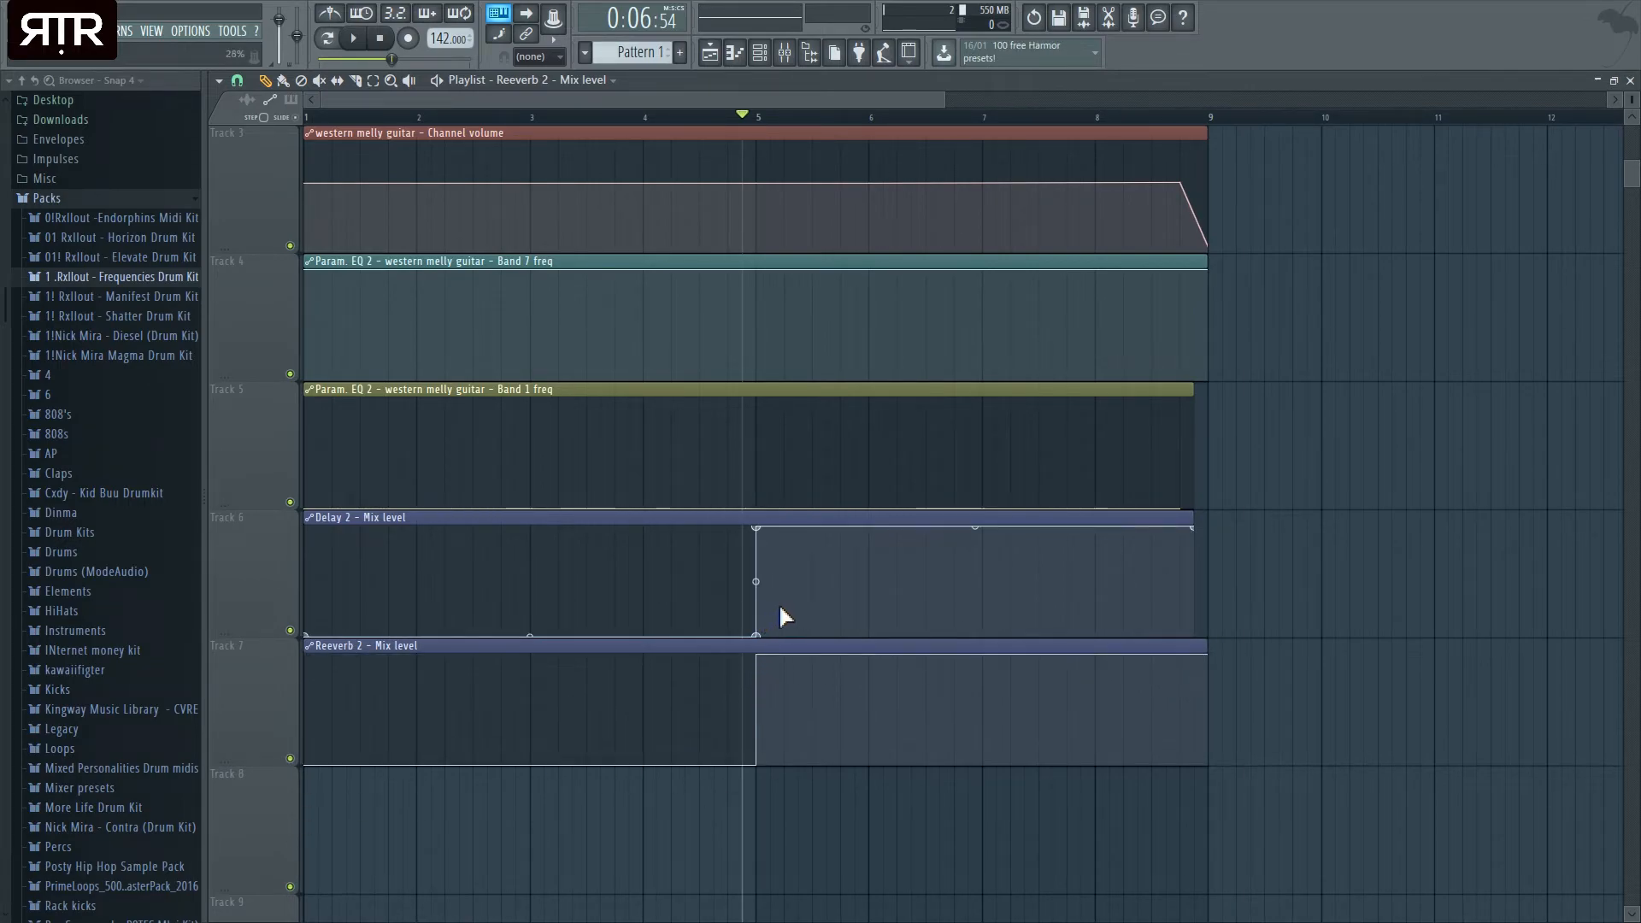
- Check the Fruity Reeverb 2 settings in the mixer and play the melody from just before bar 5 in the playlist
{"action": "left_click", "coordinate": [1630, 79]}
{"action": "left_click", "coordinate": [785, 52]}
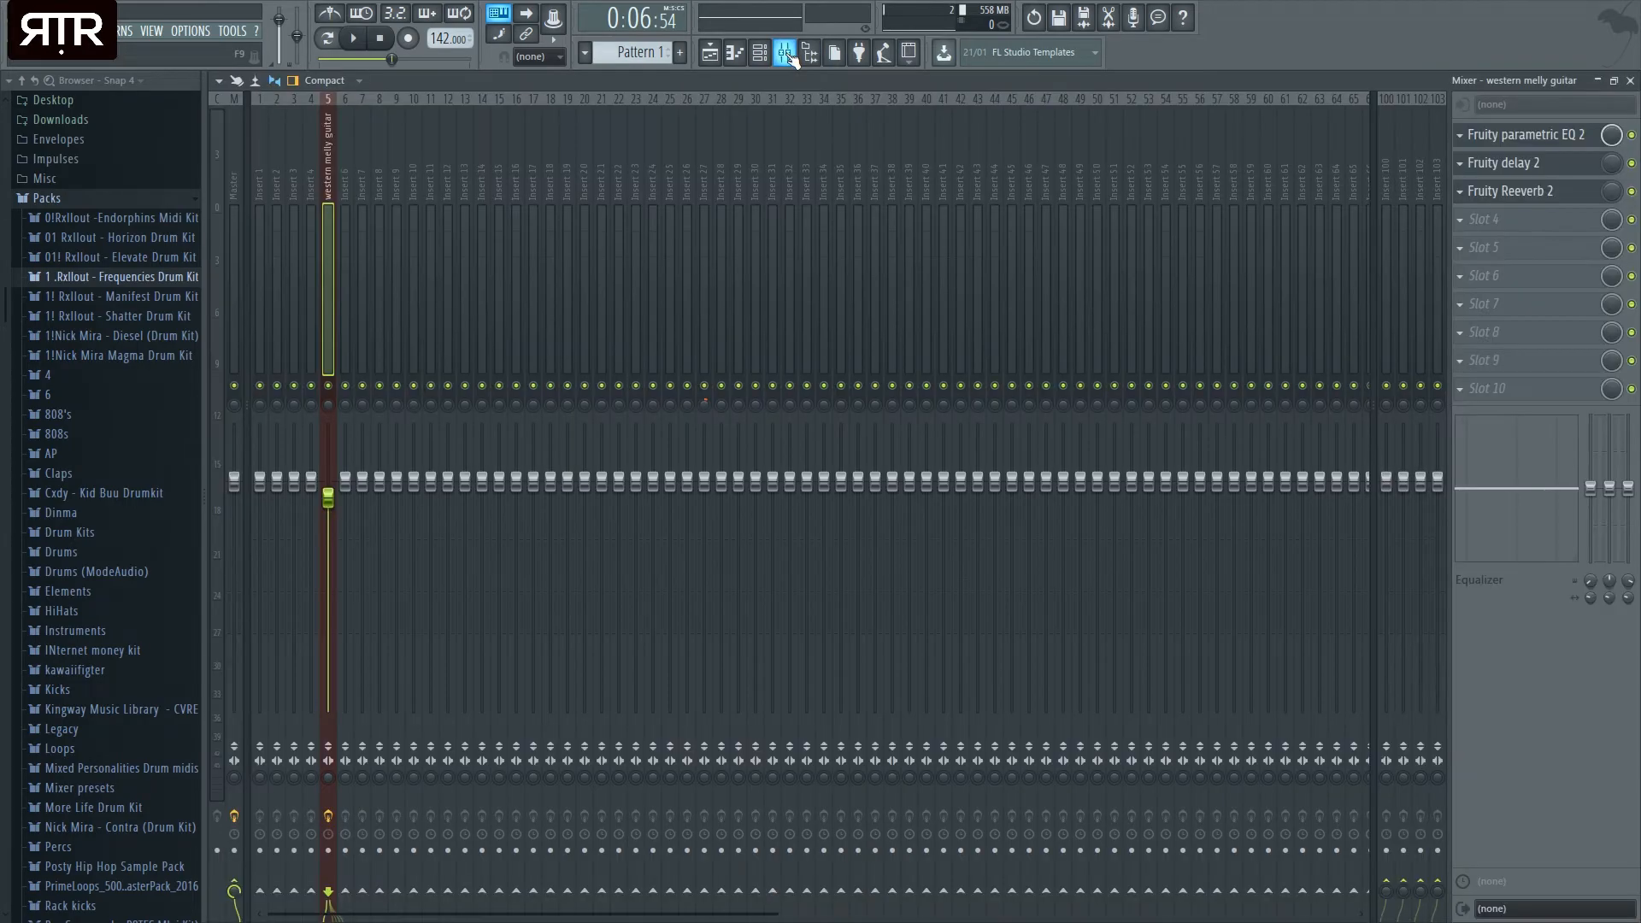
{"action": "left_click", "coordinate": [1539, 201]}
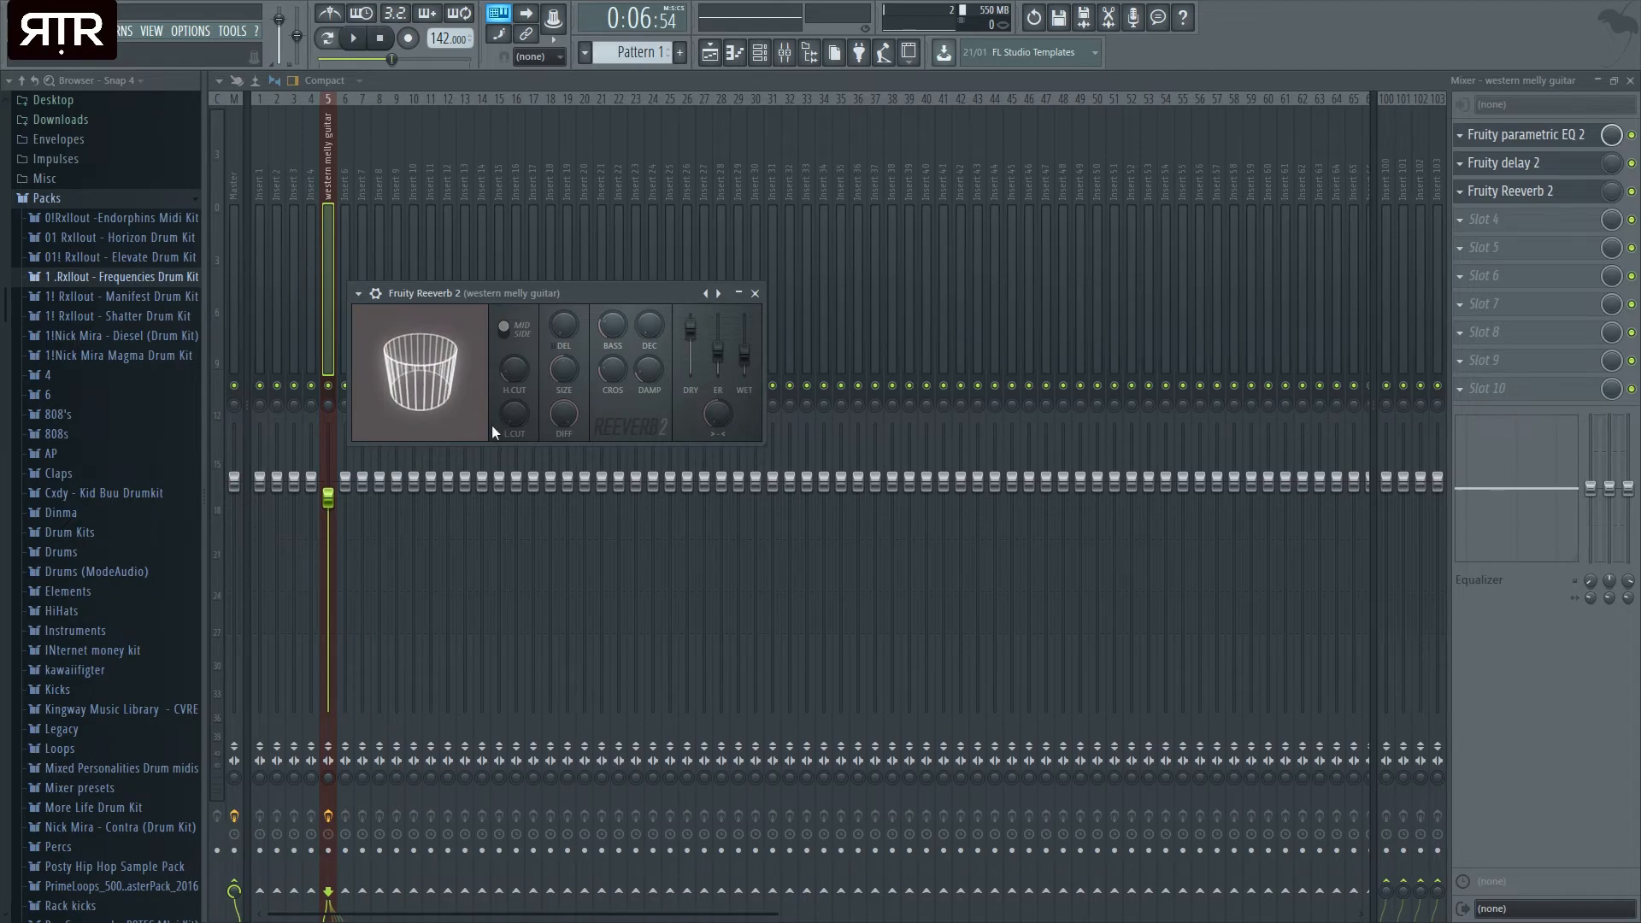
{"action": "key", "text": "space"}
{"action": "left_click", "coordinate": [1630, 80]}
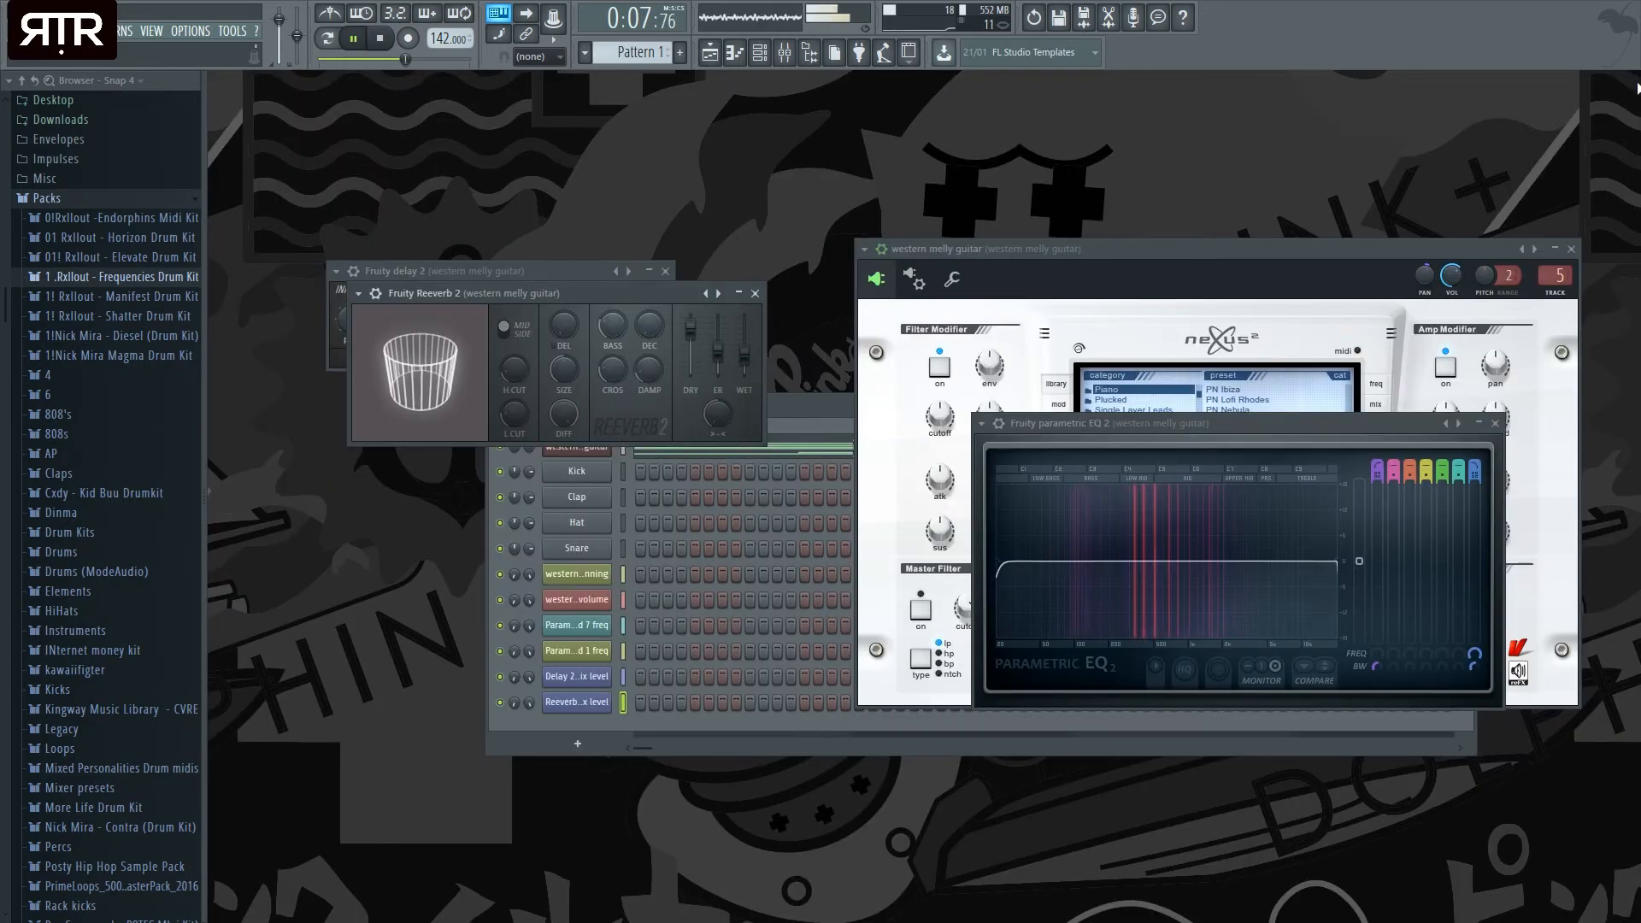
{"action": "key", "text": "F5"}
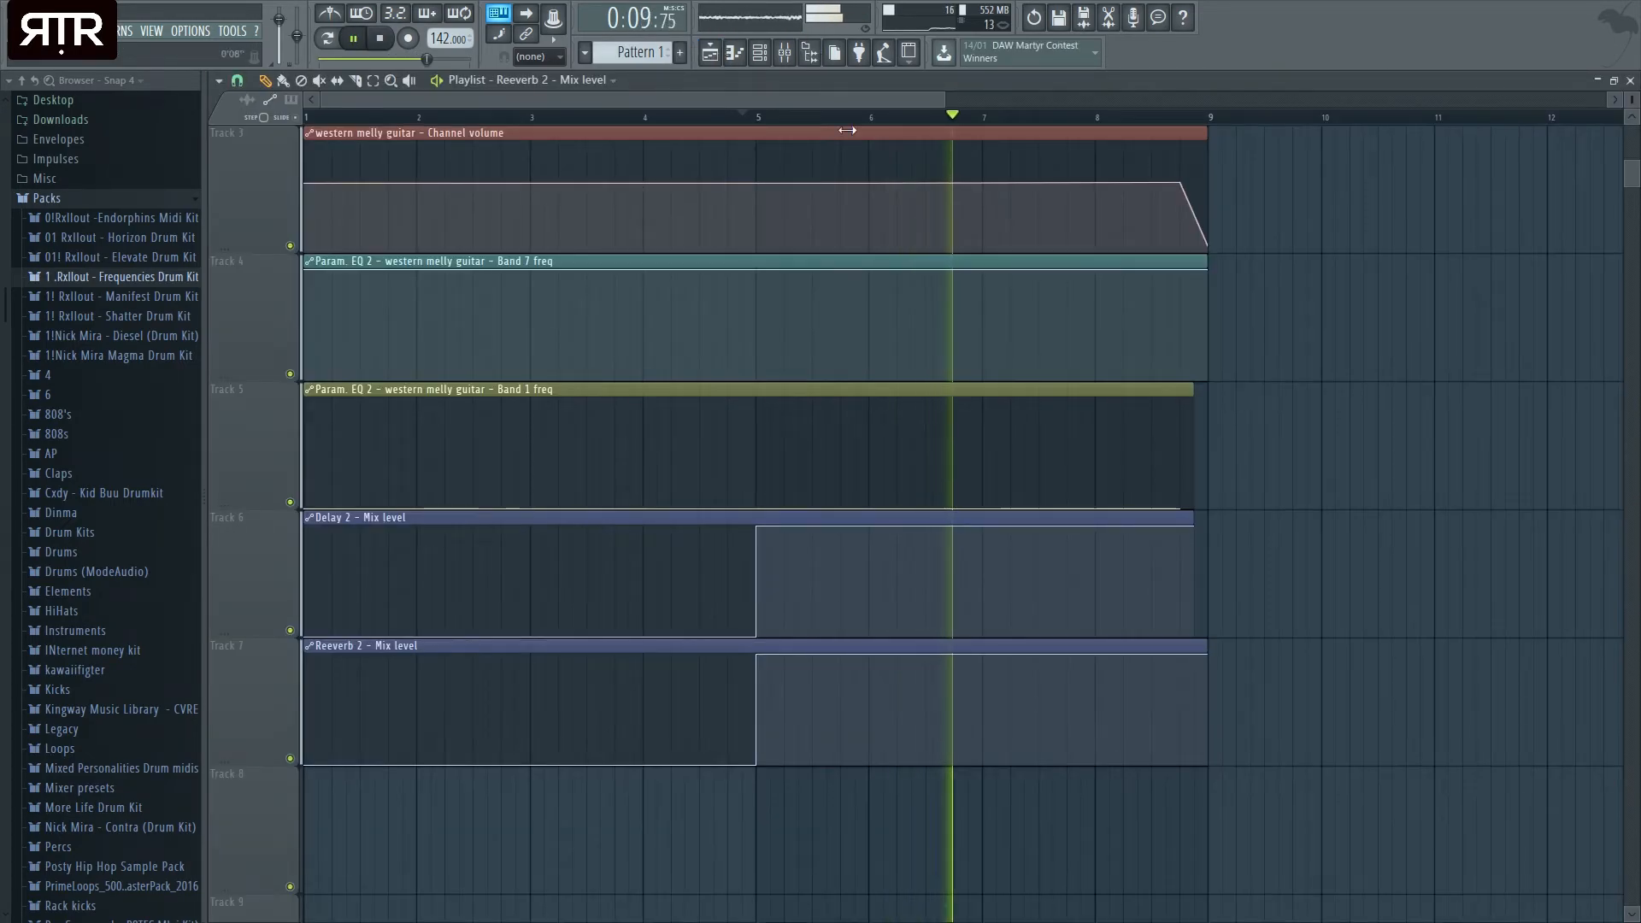
- Play the melody from the beginning with the mixer open to watch the effect mix levels, and stop playback
{"action": "left_click", "coordinate": [1629, 79]}
{"action": "left_click", "coordinate": [736, 55]}
{"action": "left_click", "coordinate": [760, 54]}
{"action": "key", "text": "F9"}
{"action": "key", "text": "space"}
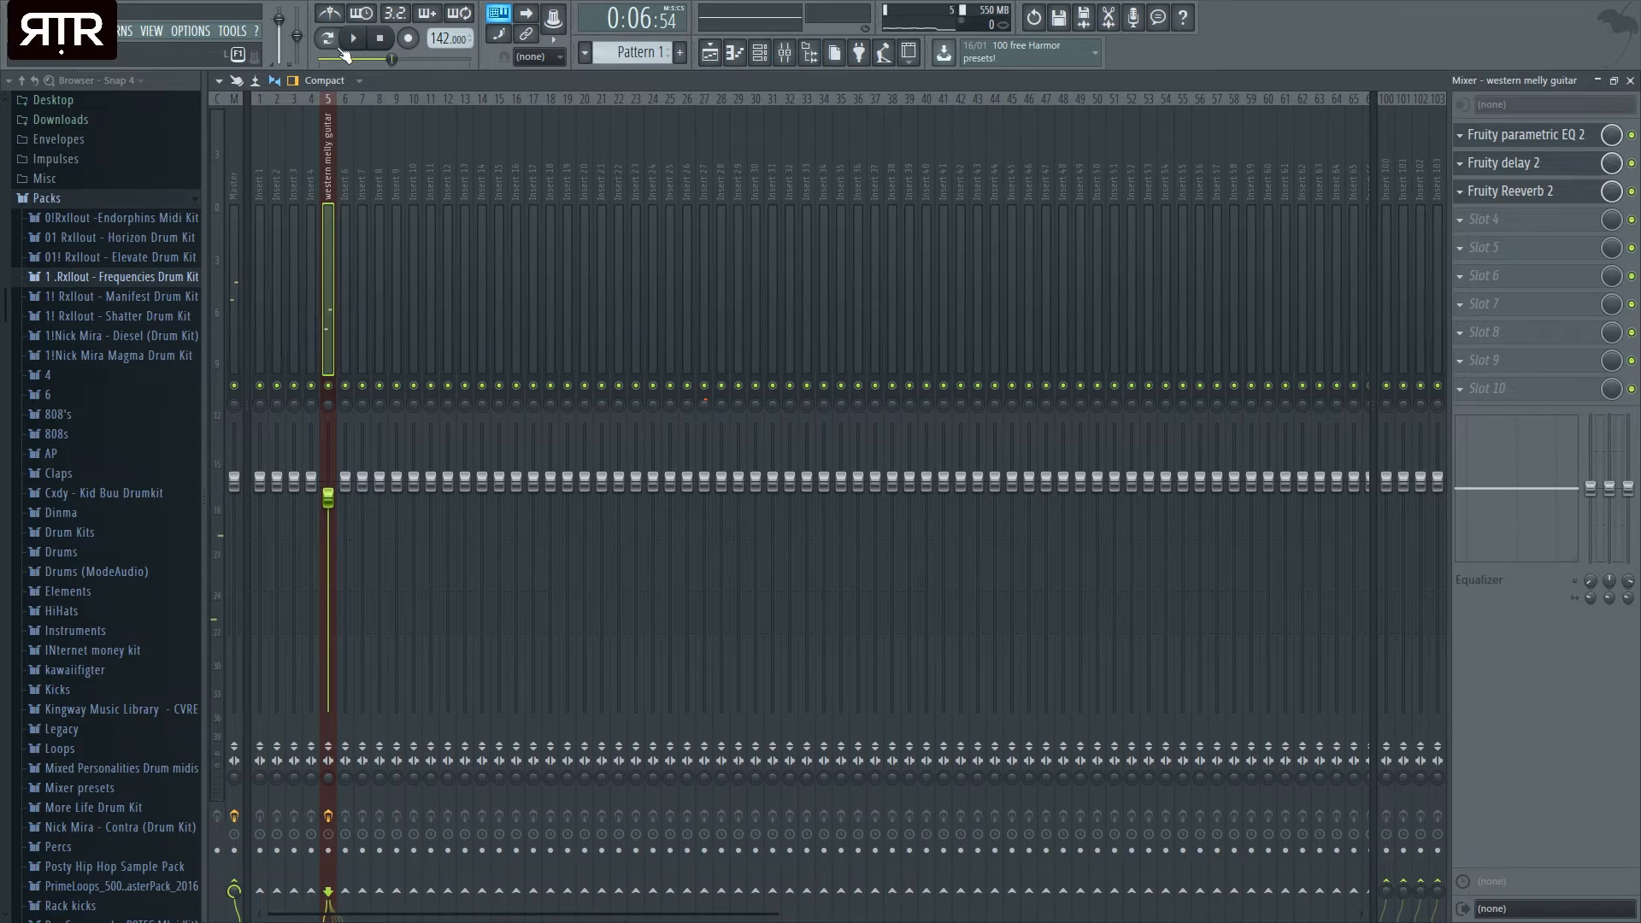
{"action": "left_click_drag", "start_coordinate": [362, 59], "coordinate": [320, 59]}
{"action": "key", "text": "space"}
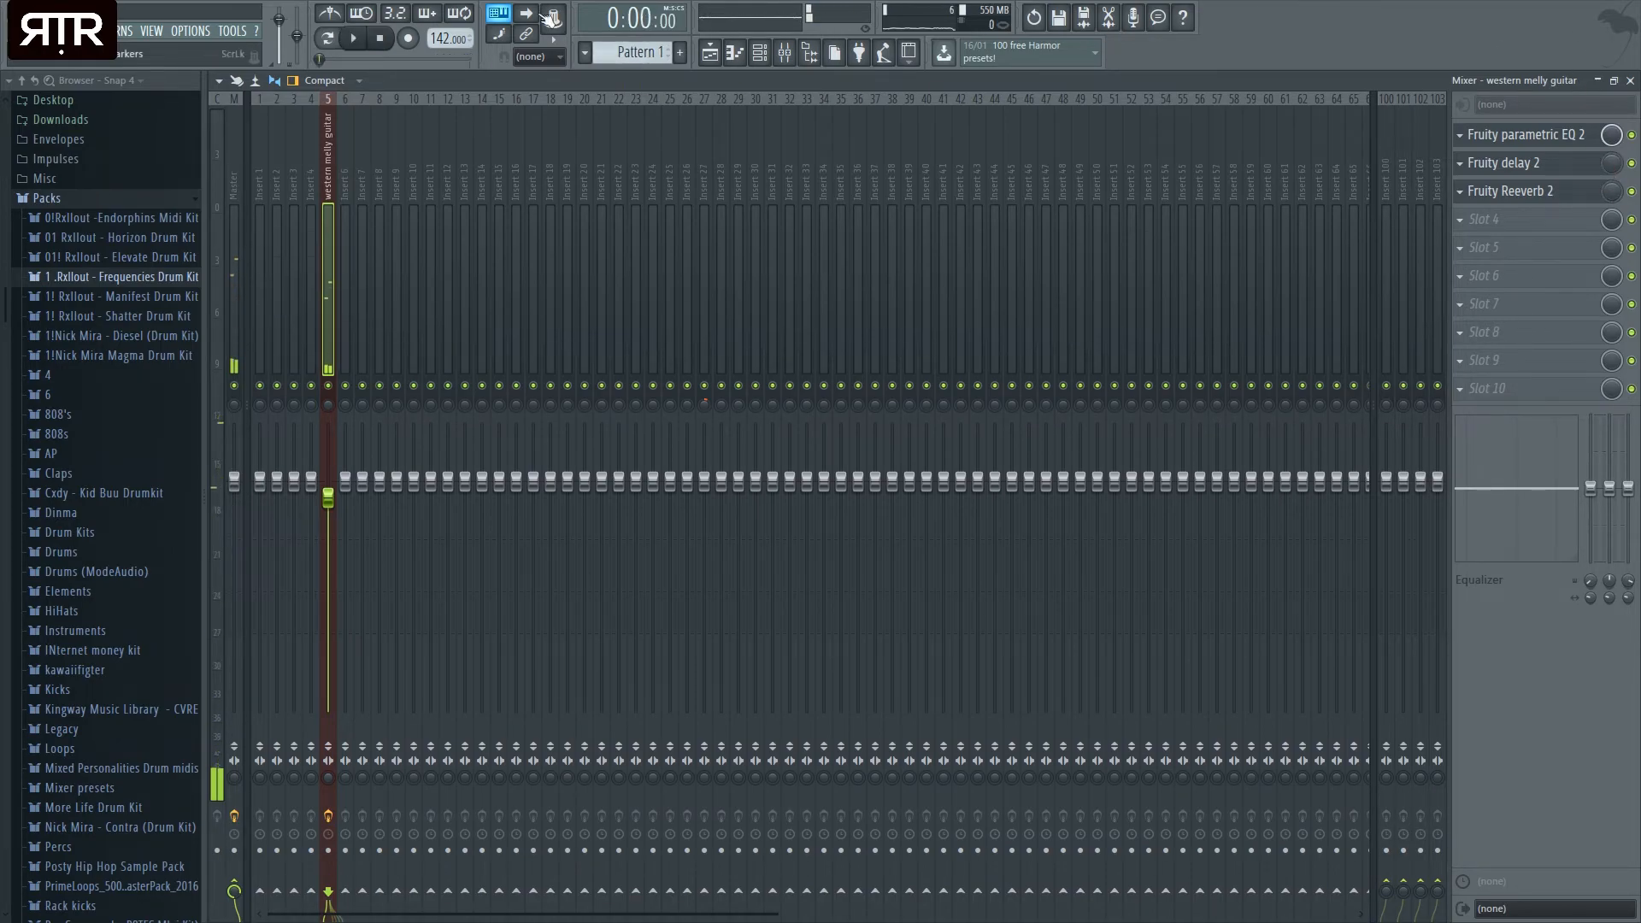
{"action": "left_click", "coordinate": [380, 38]}
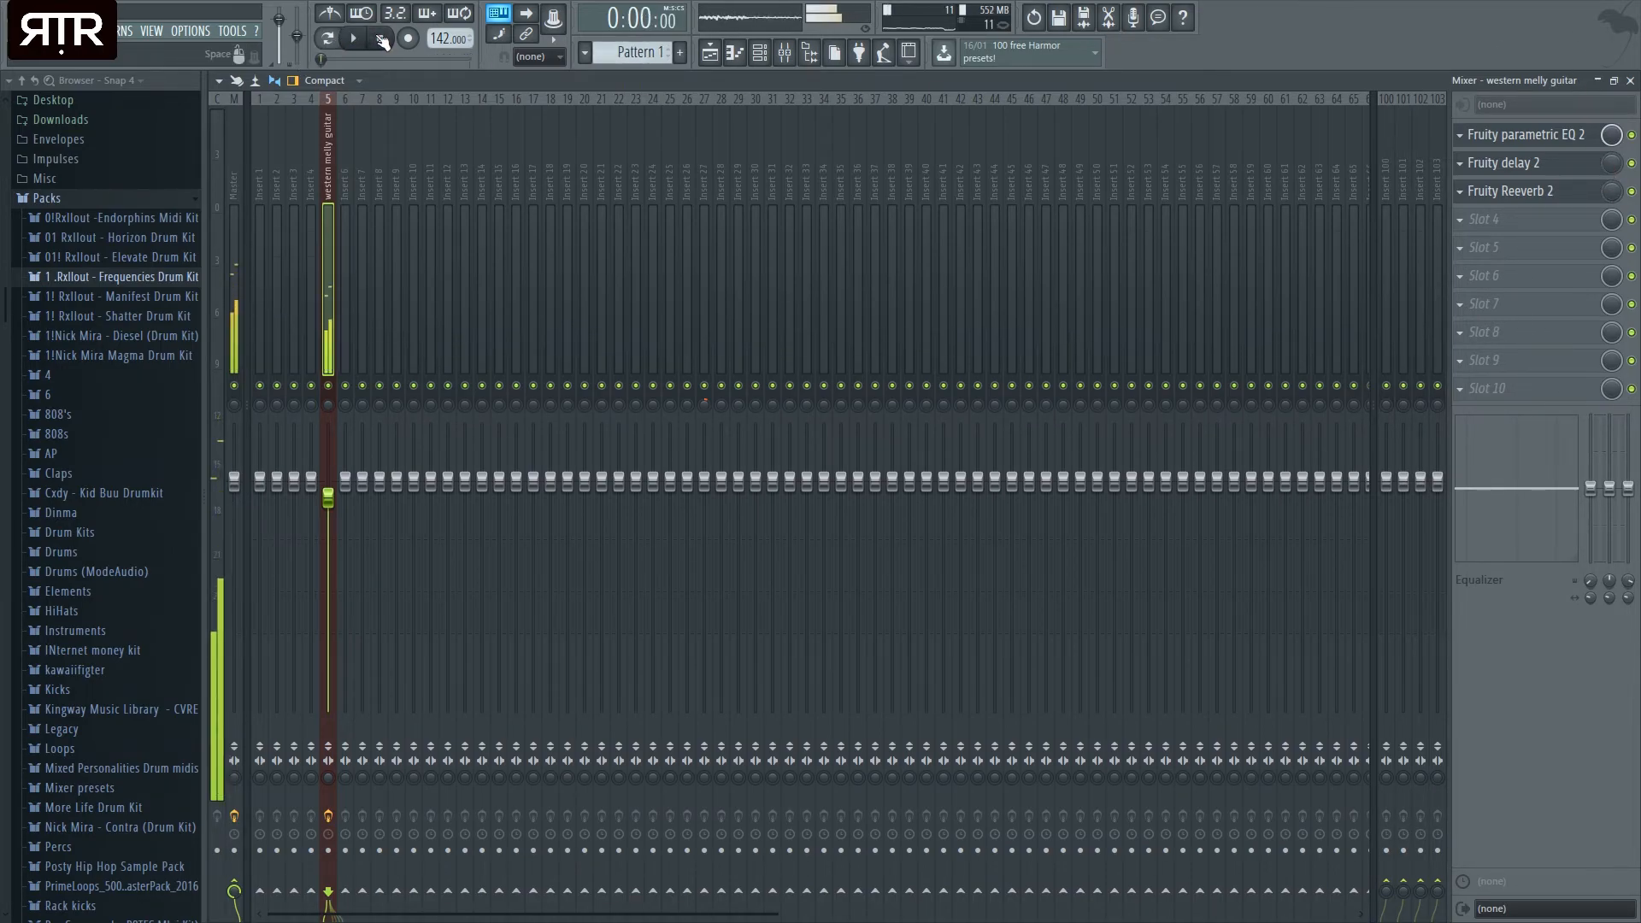
- Create another automation clip for the western melly guitar's channel panning from the channel rack
{"action": "left_click", "coordinate": [1629, 80]}
{"action": "left_click", "coordinate": [706, 62]}
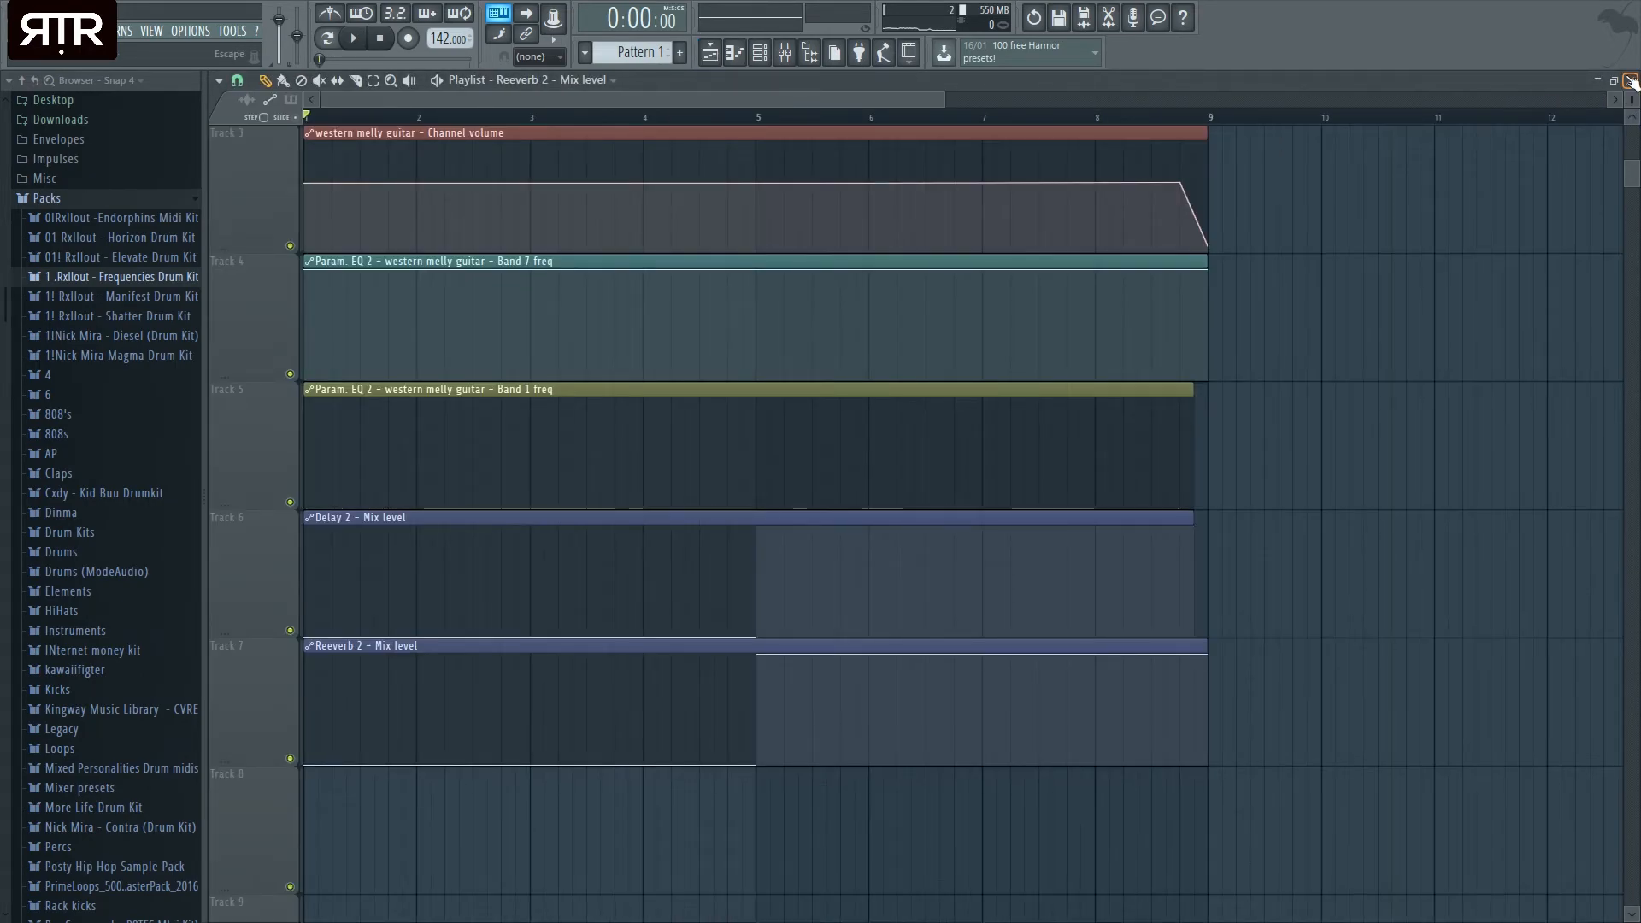
{"action": "left_click", "coordinate": [707, 58]}
{"action": "left_click", "coordinate": [792, 53]}
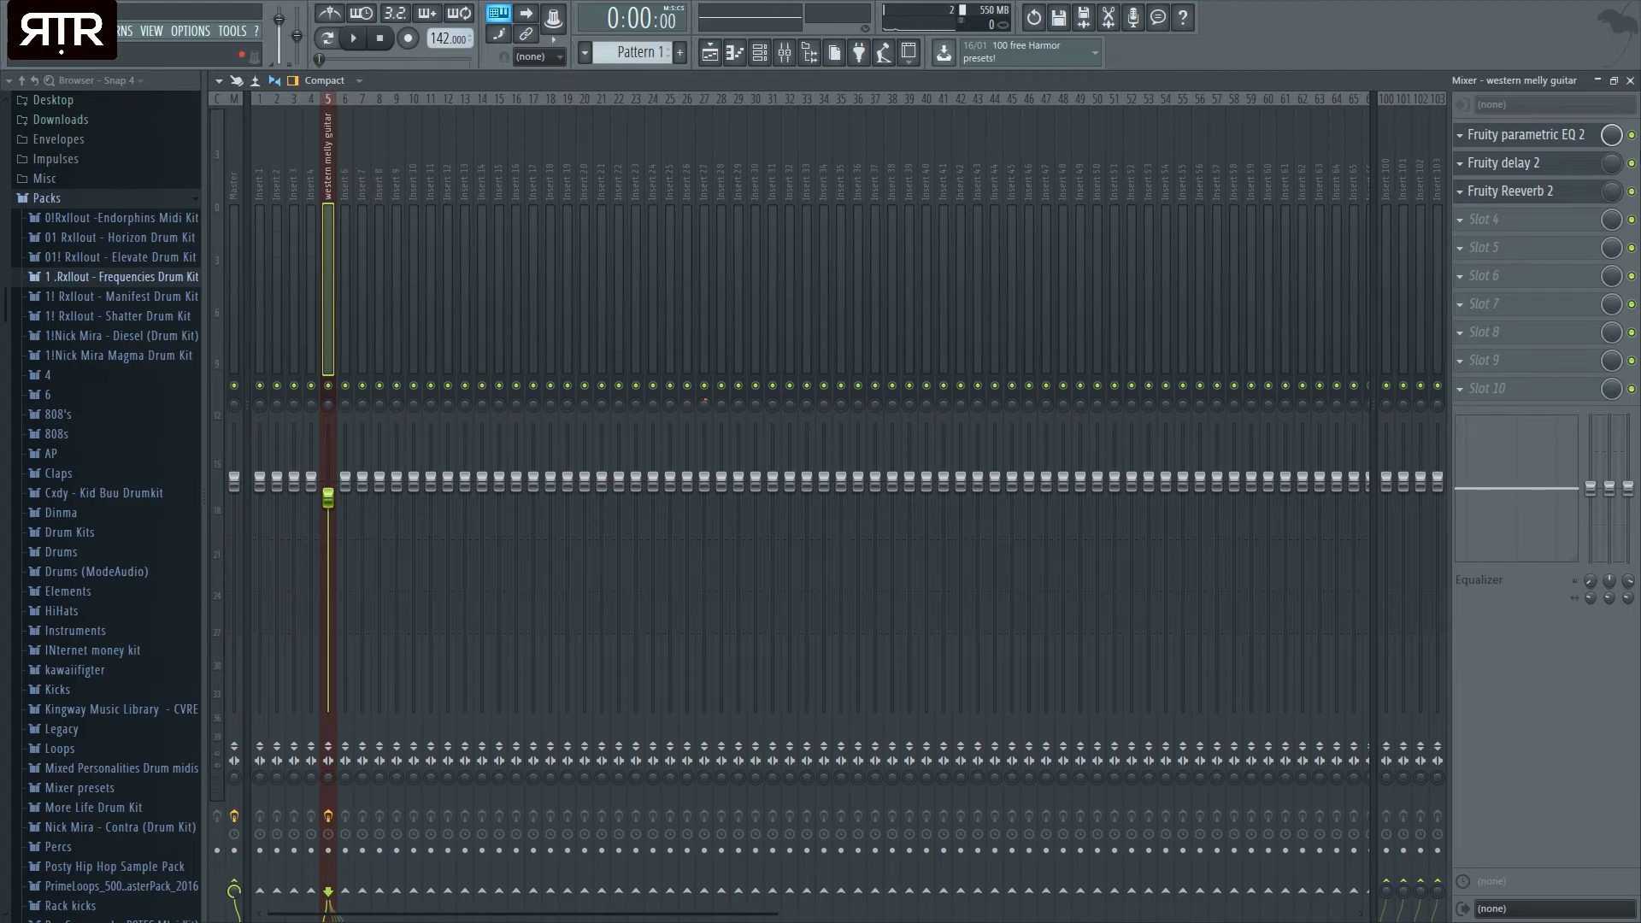
{"action": "left_click", "coordinate": [1630, 81]}
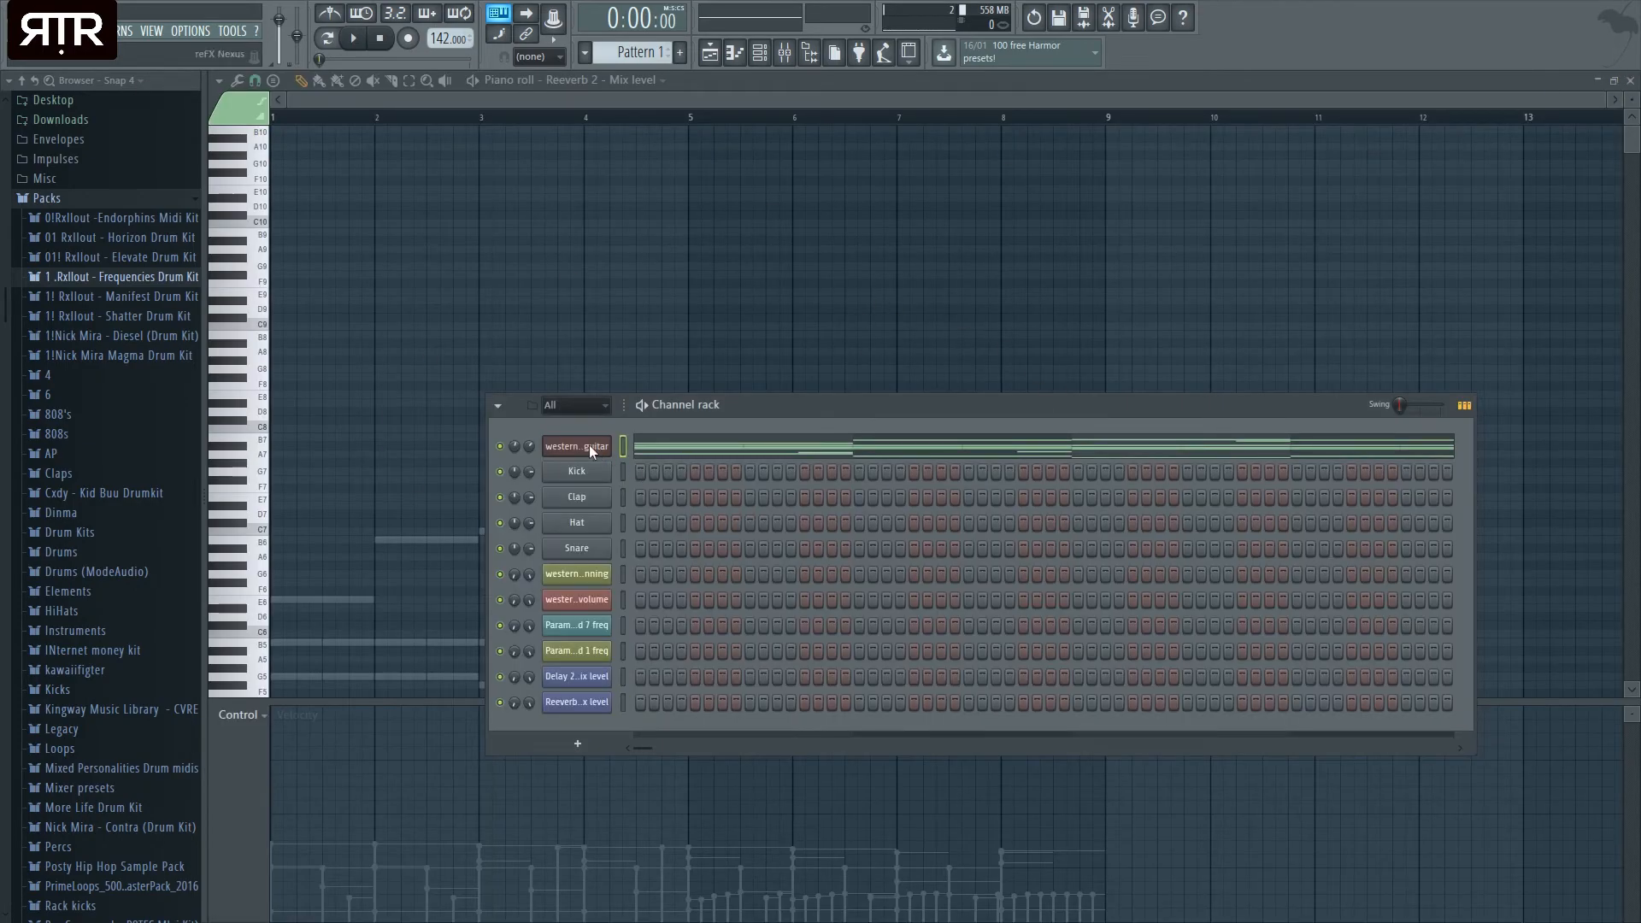
{"action": "left_click", "coordinate": [557, 573]}
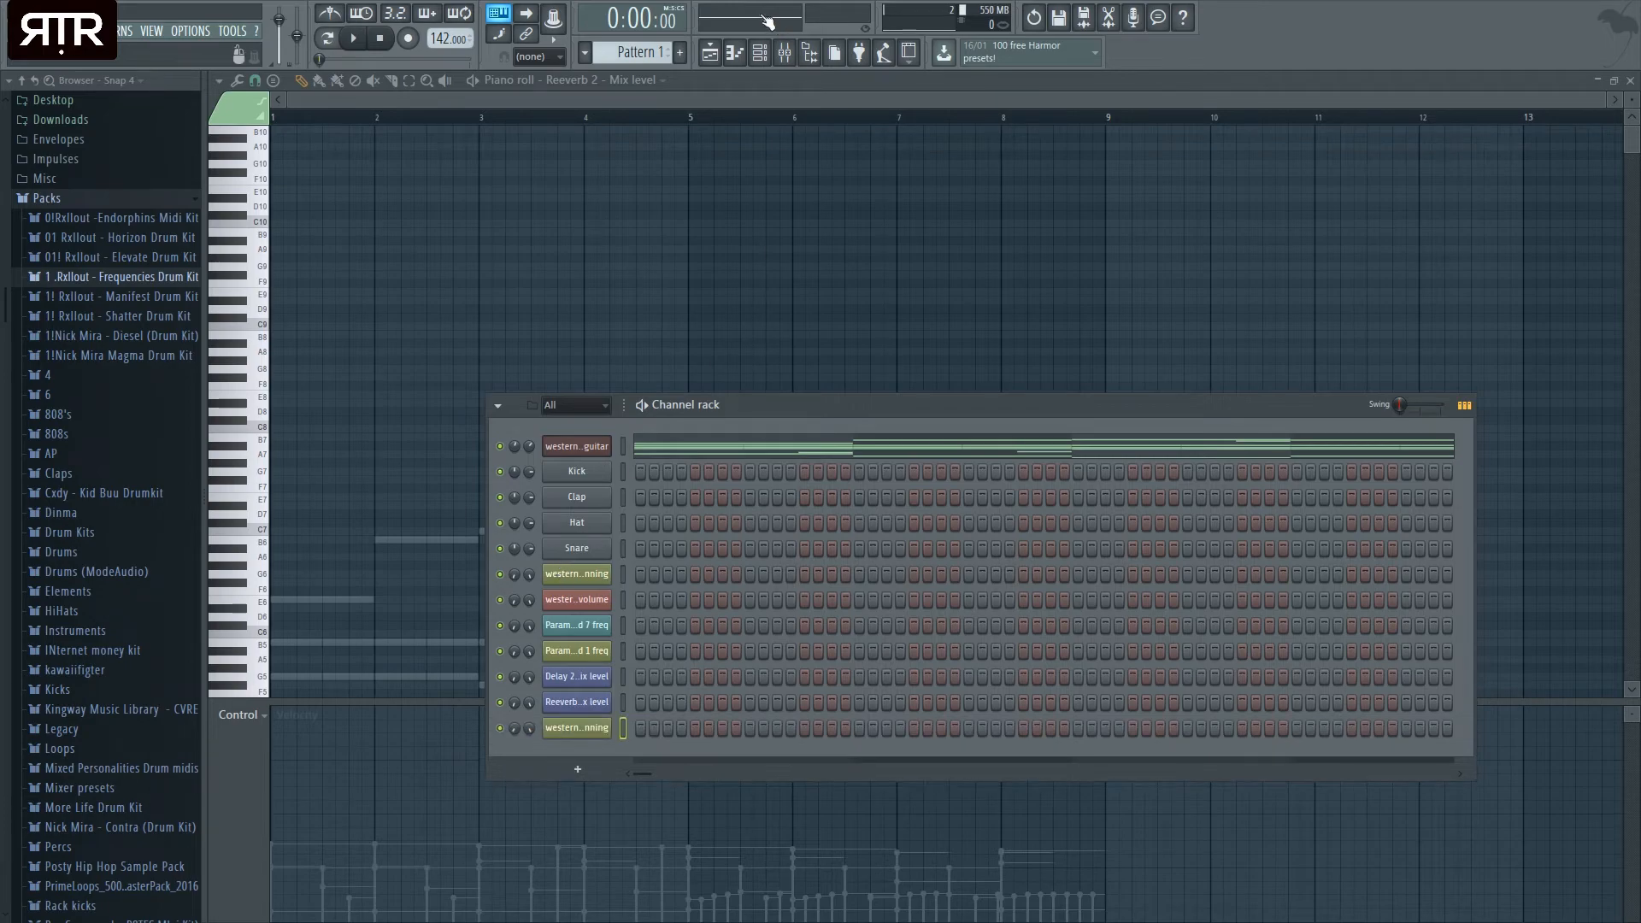
- Shape the new channel panning clip into a zigzag, with maximum points around bars 2, 4 and 6 and minimum points around bars 3, 5 and 7
{"action": "scroll", "coordinate": [399, 607], "scroll_direction": "up", "scroll_amount": 5}
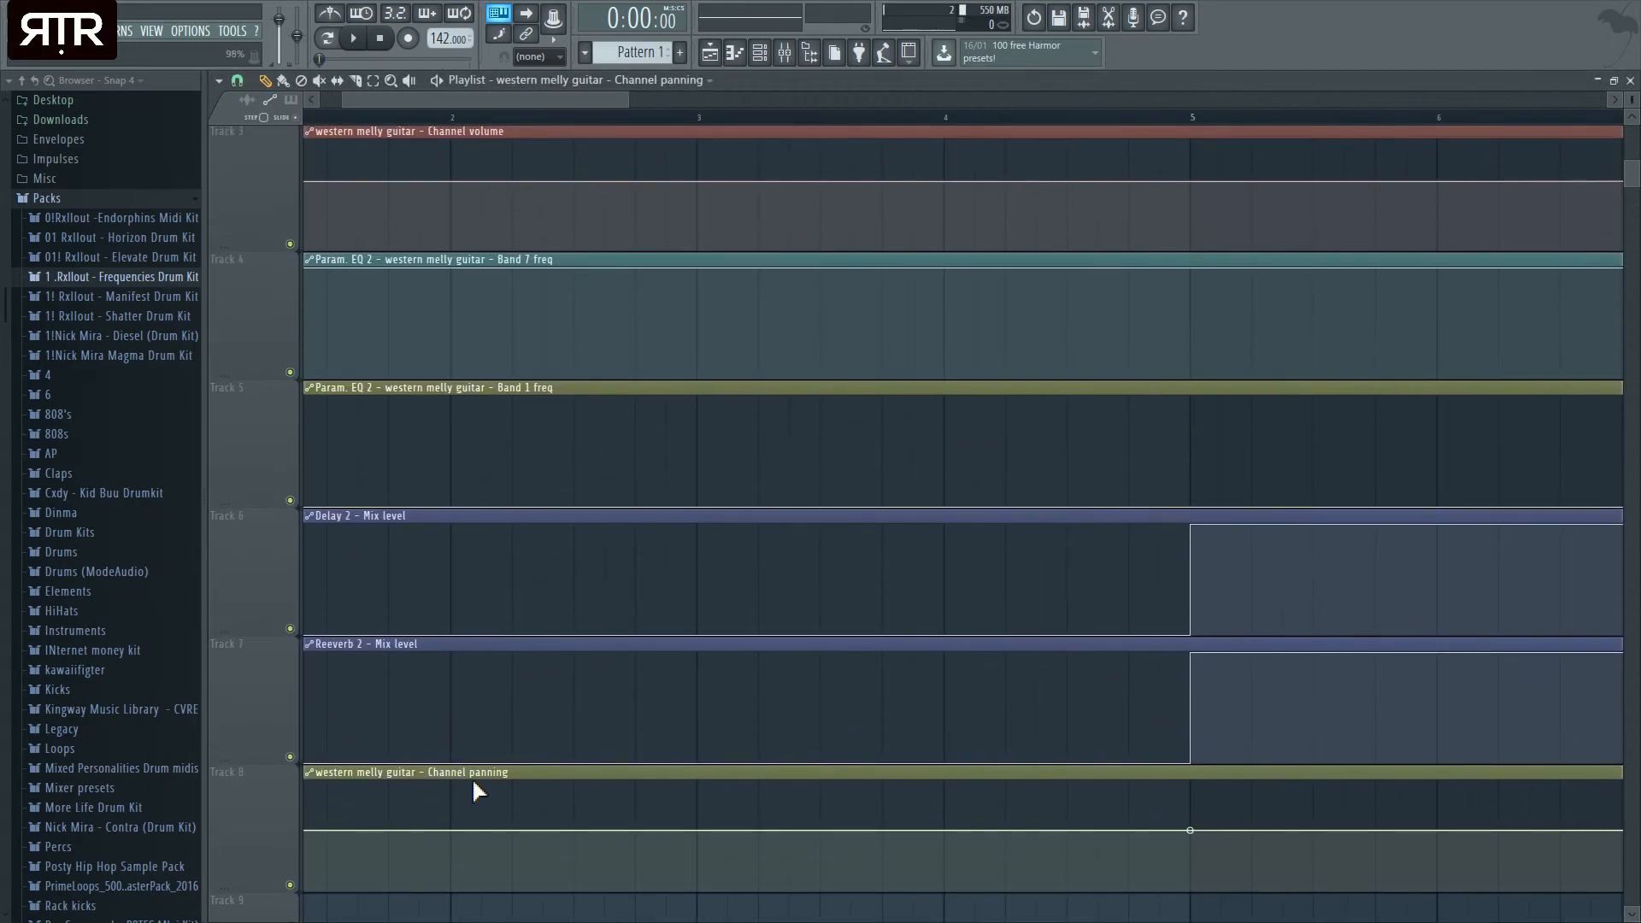
{"action": "scroll", "coordinate": [453, 769], "scroll_direction": "down", "scroll_amount": 3}
{"action": "scroll", "coordinate": [431, 752], "scroll_direction": "down", "scroll_amount": 2}
{"action": "scroll", "coordinate": [430, 733], "scroll_direction": "up", "scroll_amount": 2}
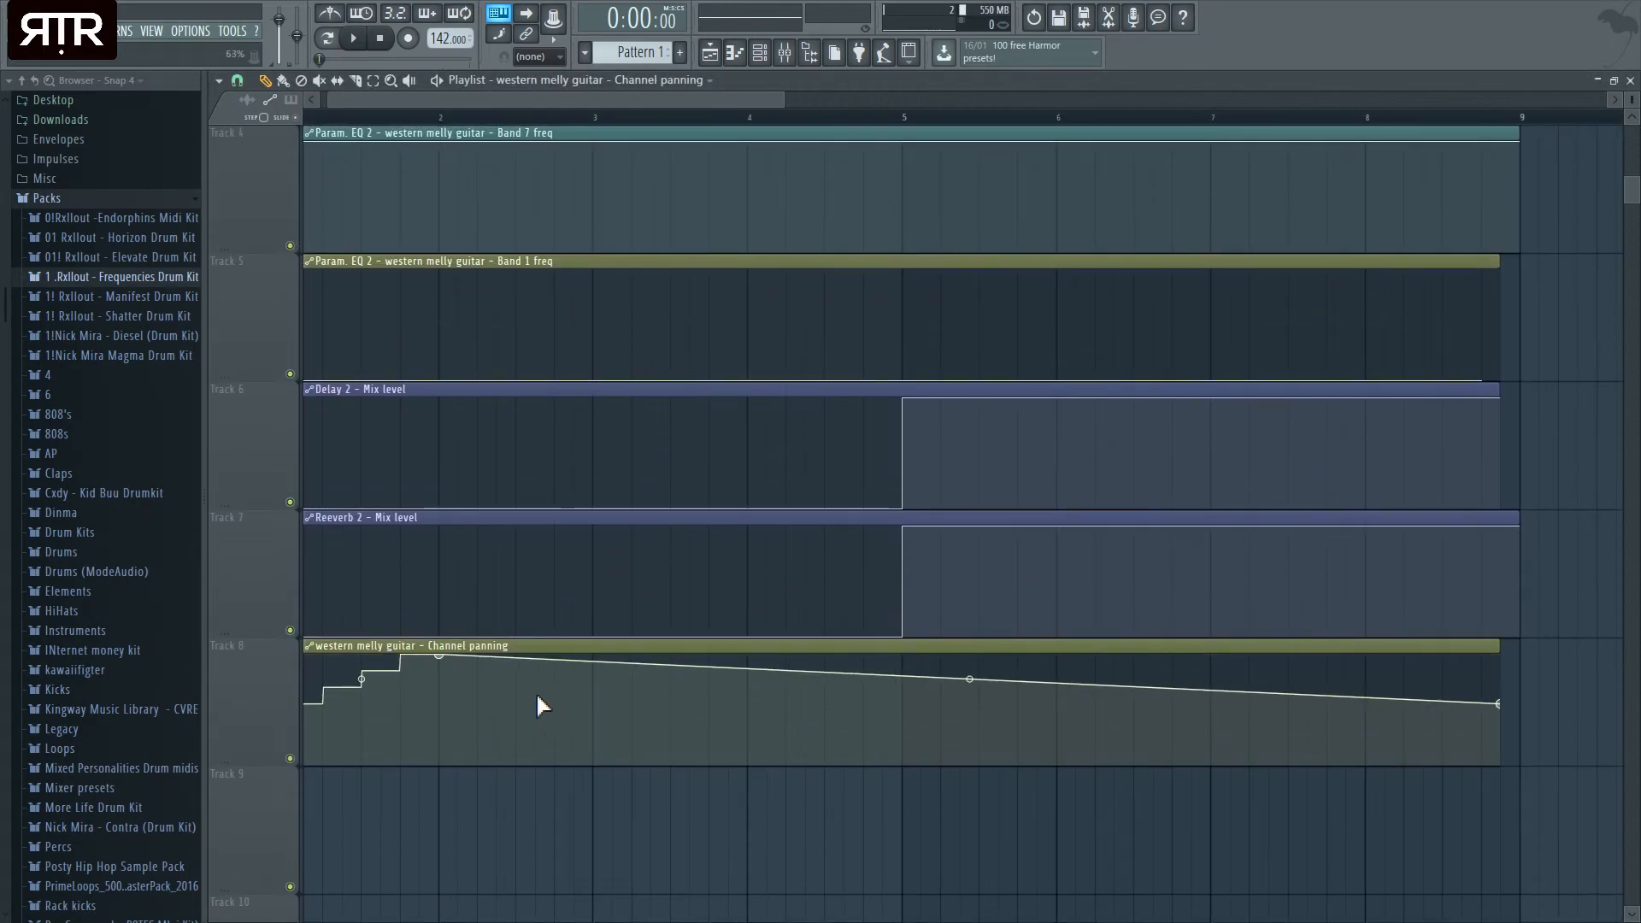
{"action": "right_click", "coordinate": [362, 679]}
{"action": "right_click", "coordinate": [610, 687]}
{"action": "right_click", "coordinate": [748, 718]}
{"action": "right_click", "coordinate": [902, 705]}
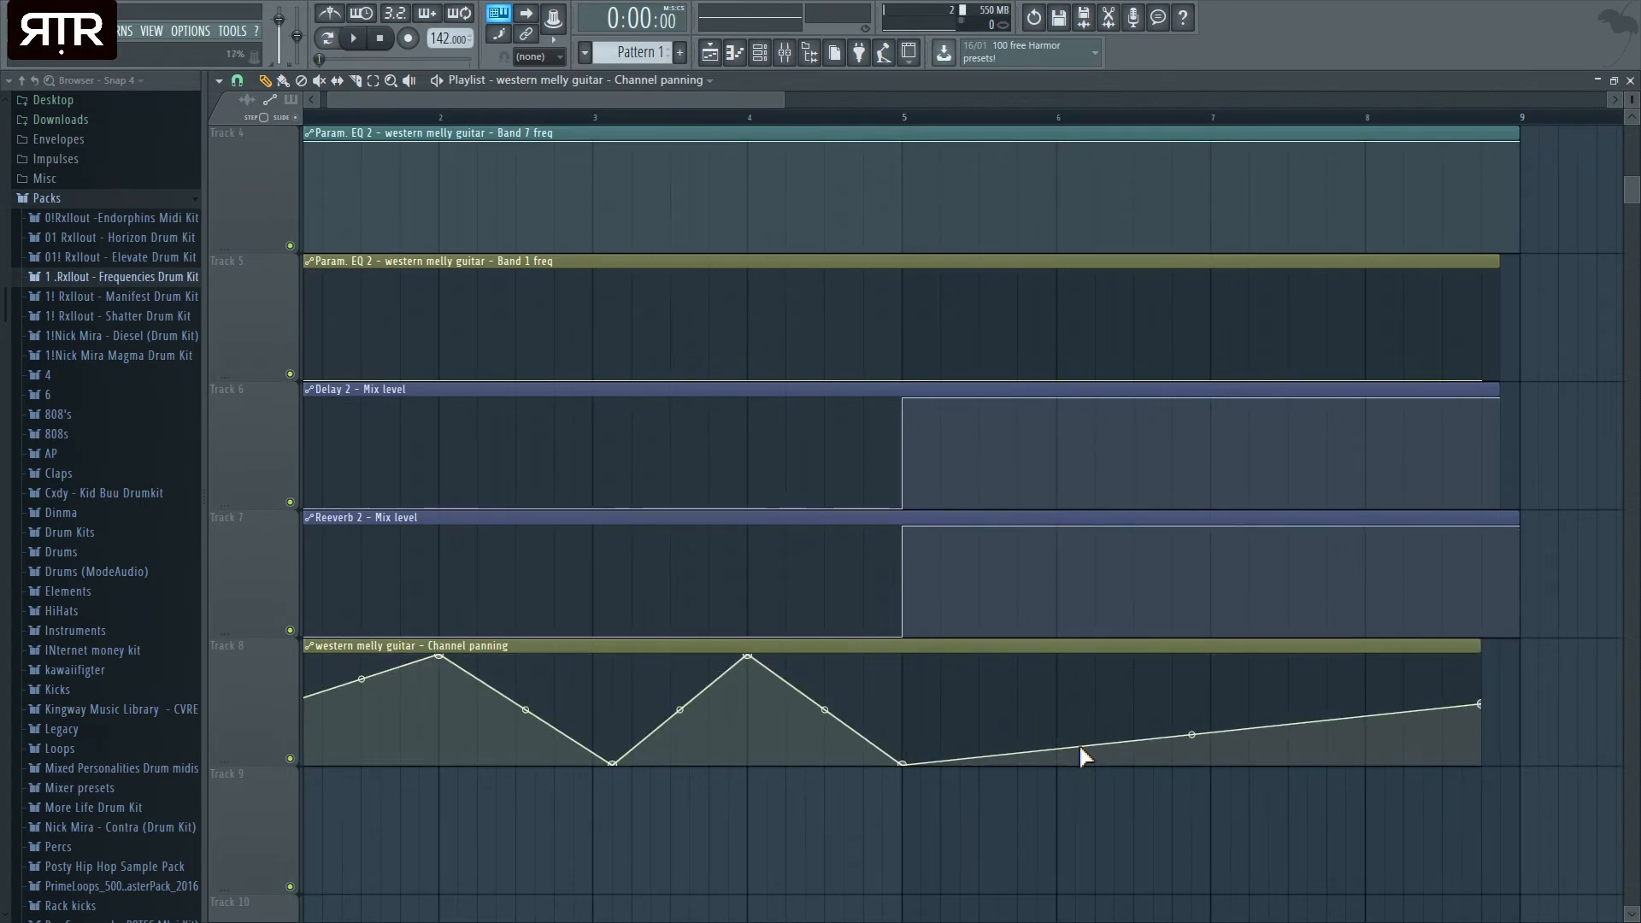
{"action": "right_click", "coordinate": [1075, 655]}
{"action": "right_click", "coordinate": [1229, 705]}
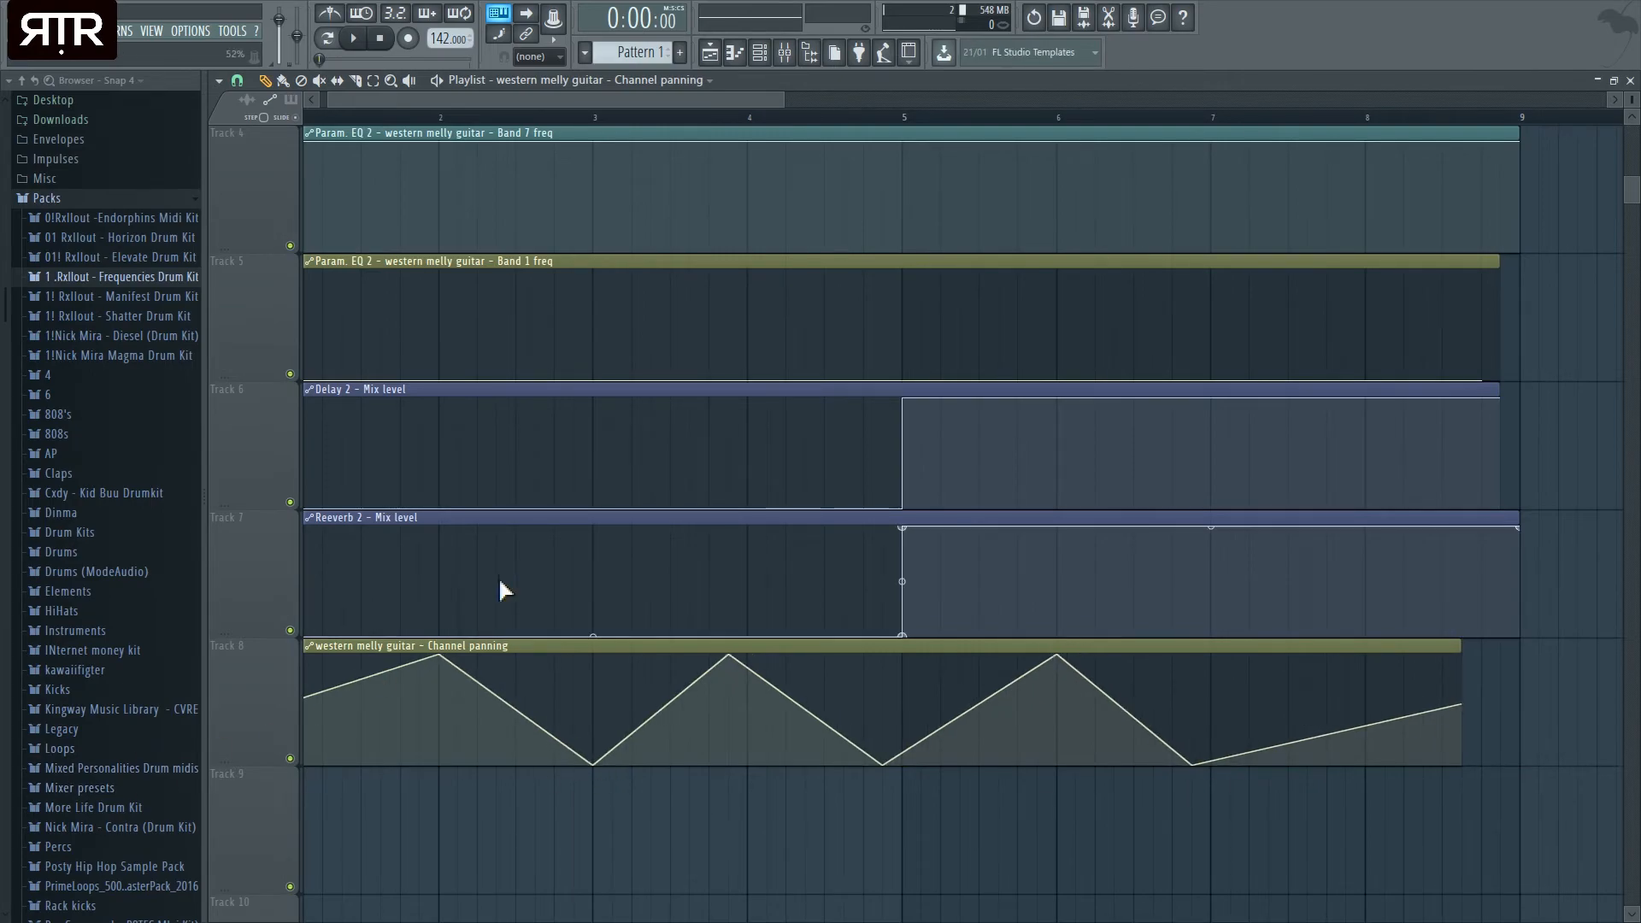
- Continue the zigzag in the new channel panning clip with a maximum point at bar 8 and a minimum point just before bar 9
{"action": "scroll", "coordinate": [327, 711], "scroll_direction": "down", "scroll_amount": 2}
{"action": "scroll", "coordinate": [320, 709], "scroll_direction": "down", "scroll_amount": 1}
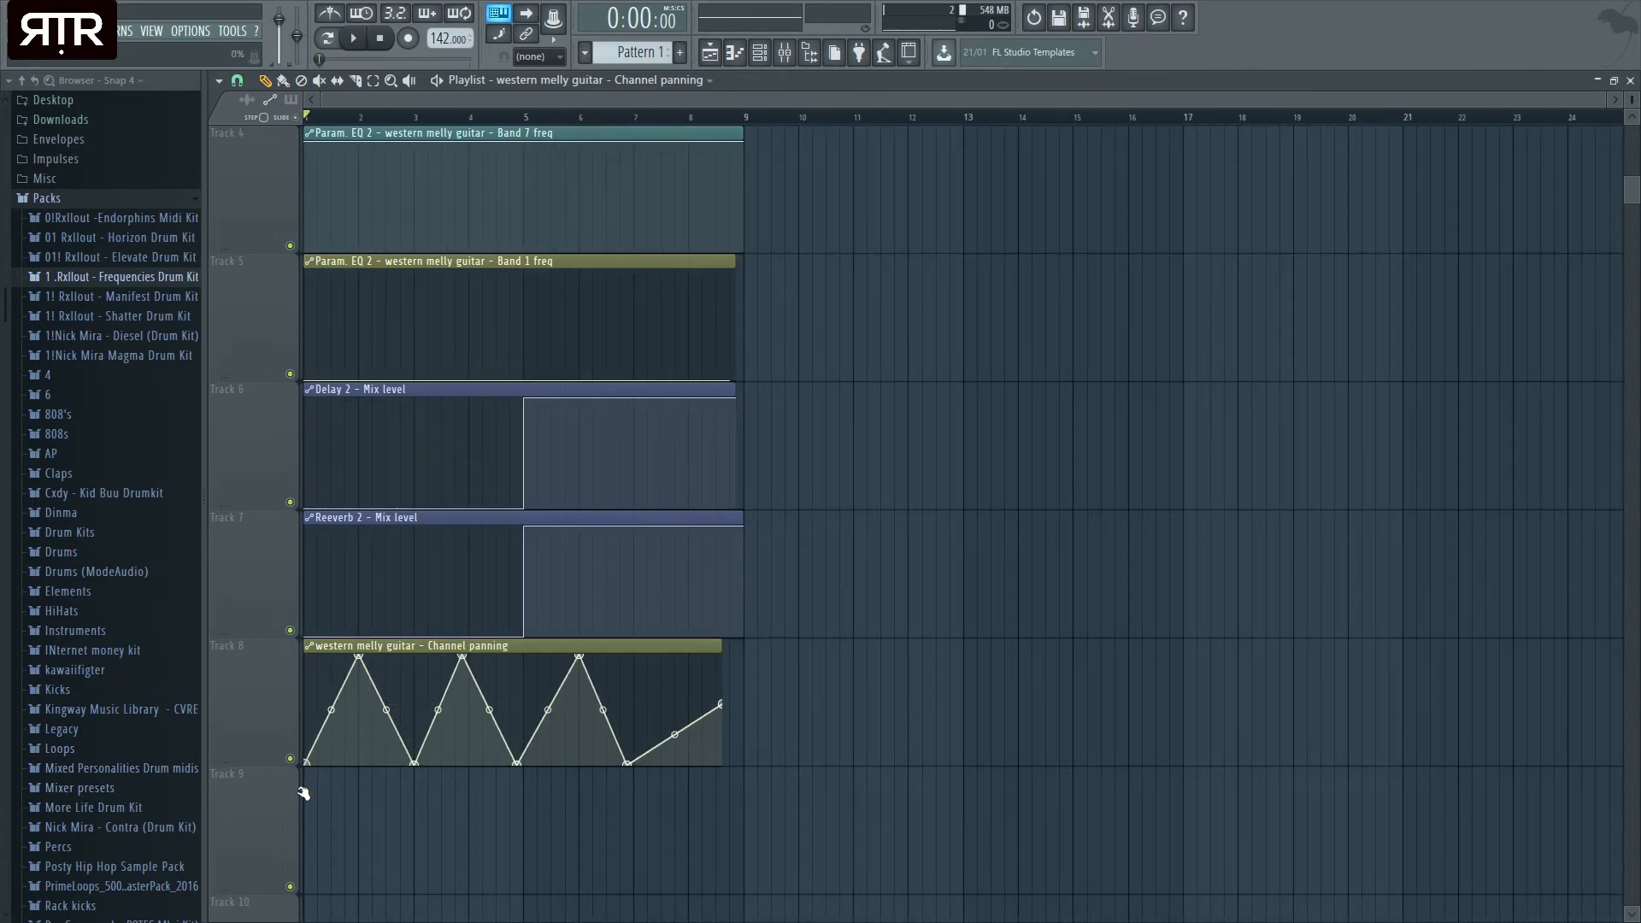
{"action": "left_click_drag", "start_coordinate": [723, 705], "coordinate": [741, 658]}
{"action": "left_click_drag", "start_coordinate": [641, 655], "coordinate": [690, 655]}
{"action": "left_click_drag", "start_coordinate": [729, 819], "coordinate": [737, 816]}
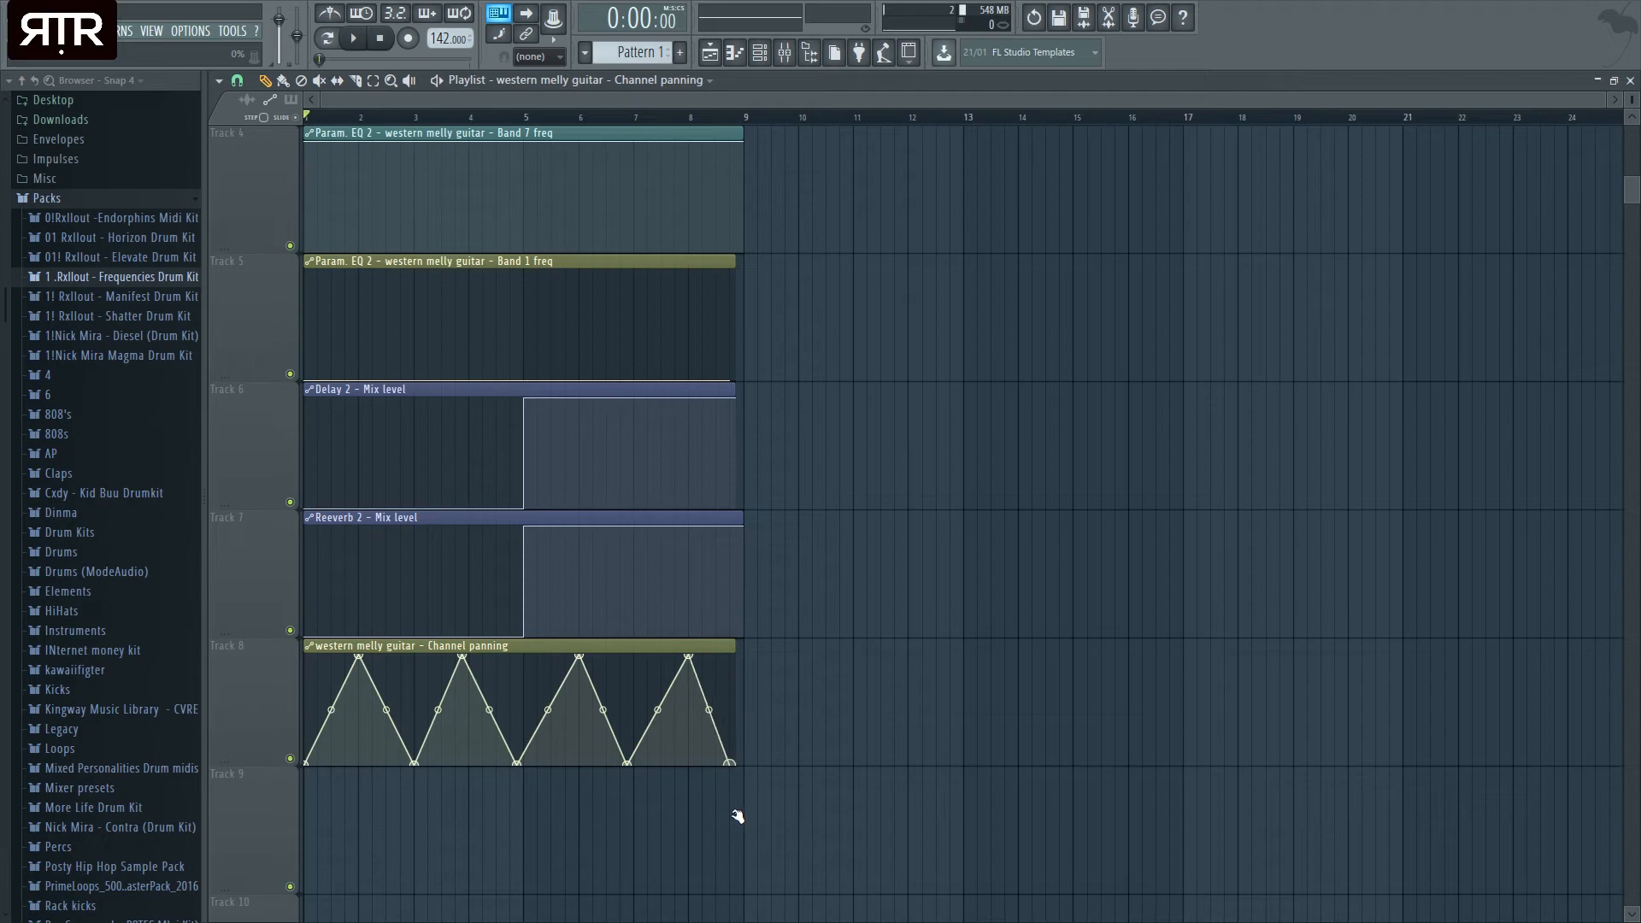
- Pull the points of the new channel panning clip from bar 1 to bar 5 towards the centre for a gentler zigzag
{"action": "left_click_drag", "start_coordinate": [359, 658], "coordinate": [359, 700]}
{"action": "left_click_drag", "start_coordinate": [312, 759], "coordinate": [302, 734]}
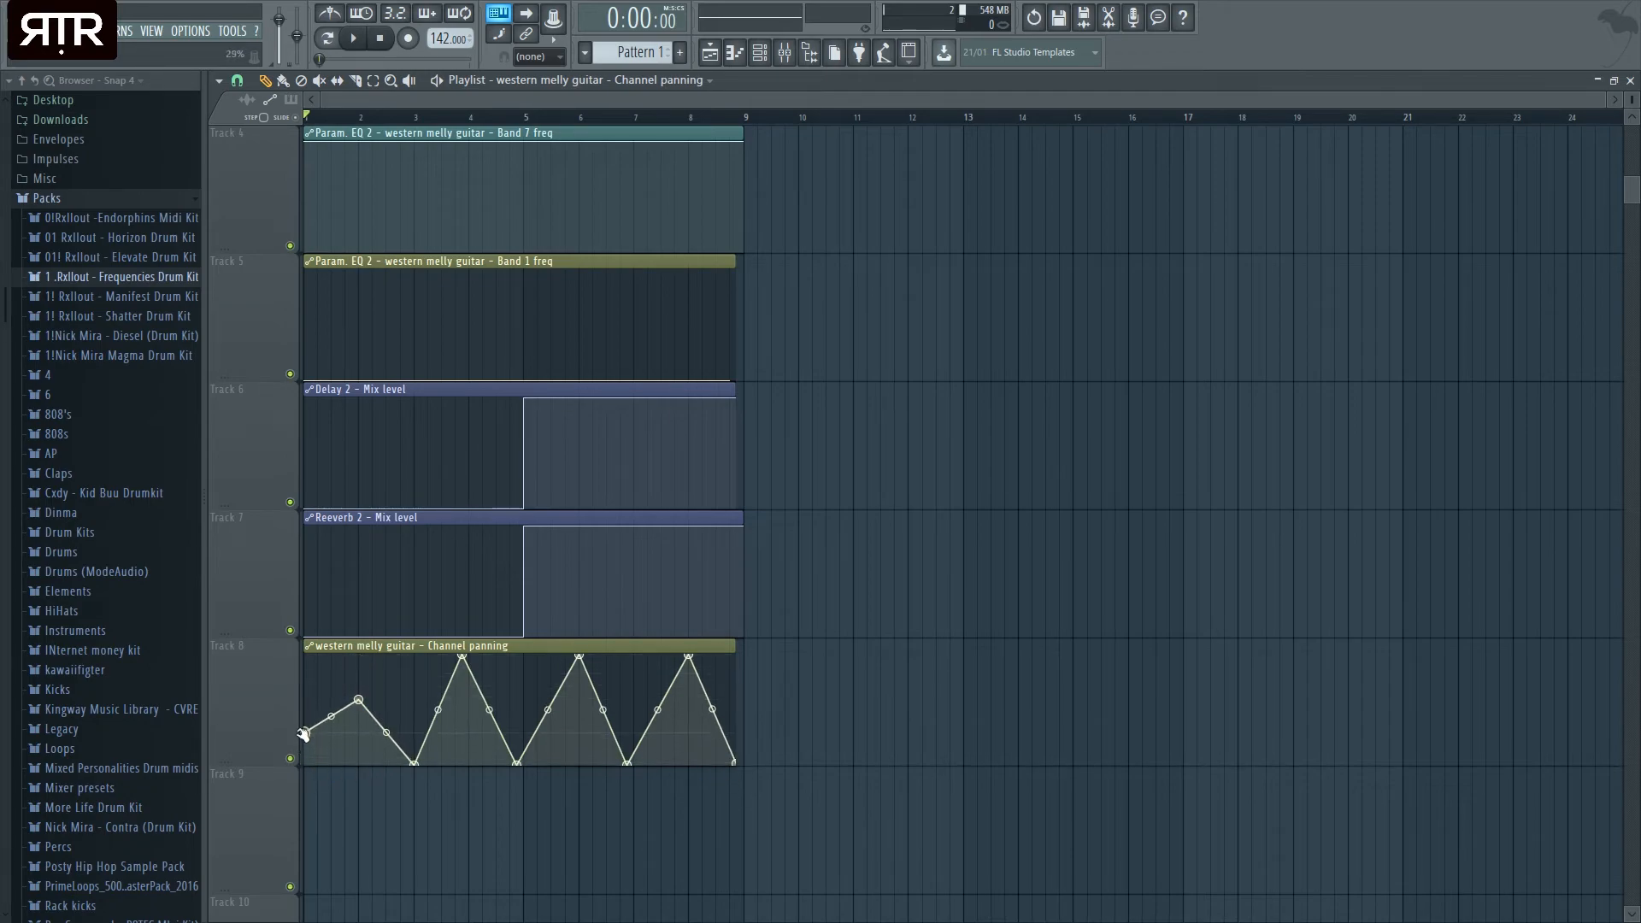
{"action": "left_click_drag", "start_coordinate": [412, 764], "coordinate": [413, 728]}
{"action": "left_click_drag", "start_coordinate": [518, 763], "coordinate": [525, 727]}
{"action": "left_click_drag", "start_coordinate": [470, 665], "coordinate": [468, 703]}
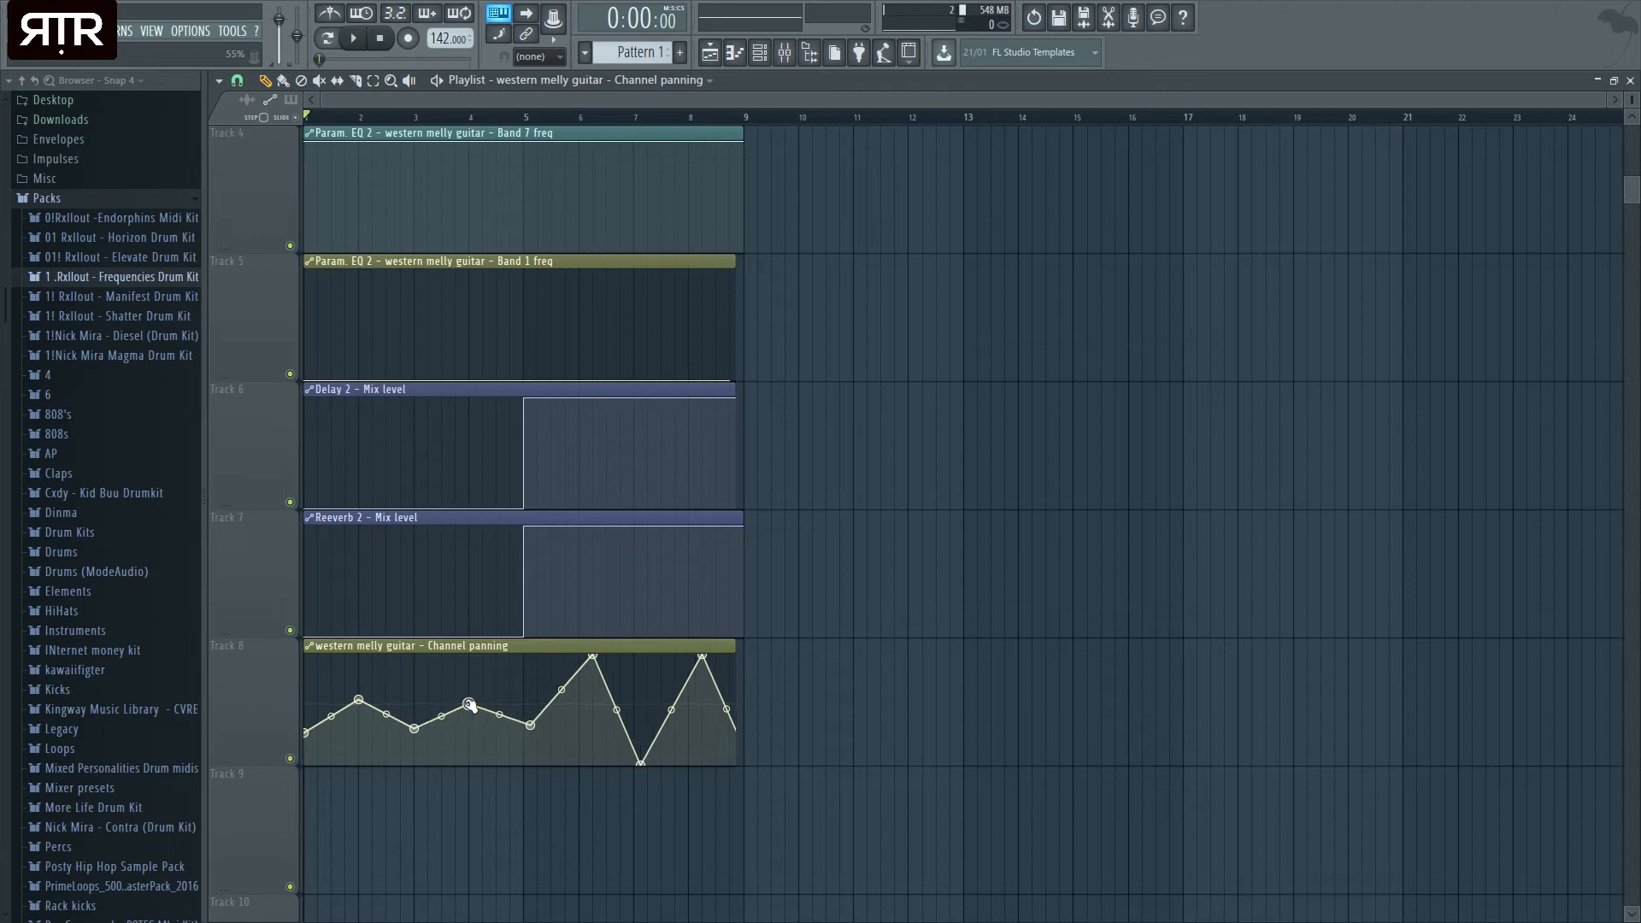
- Flatten the panning points around bars 6, 7 and 8 towards the centre as well, and extend the clip's end to bar 9
{"action": "left_click_drag", "start_coordinate": [647, 766], "coordinate": [641, 714]}
{"action": "left_click_drag", "start_coordinate": [595, 657], "coordinate": [634, 722]}
{"action": "left_click_drag", "start_coordinate": [696, 657], "coordinate": [693, 688]}
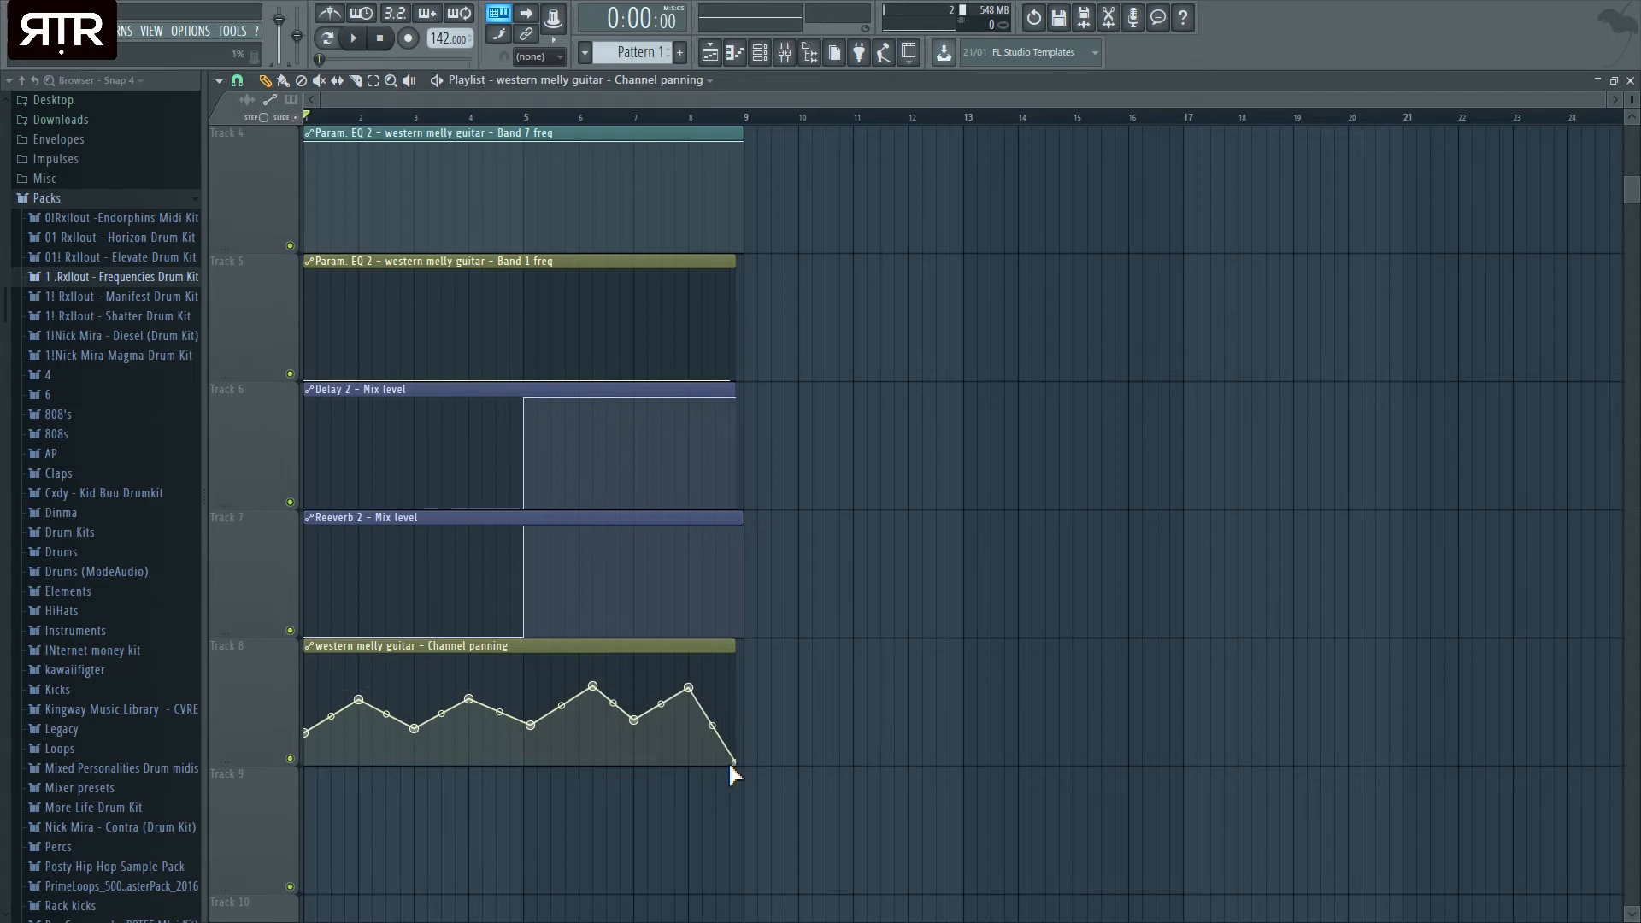
{"action": "left_click_drag", "start_coordinate": [736, 761], "coordinate": [730, 728]}
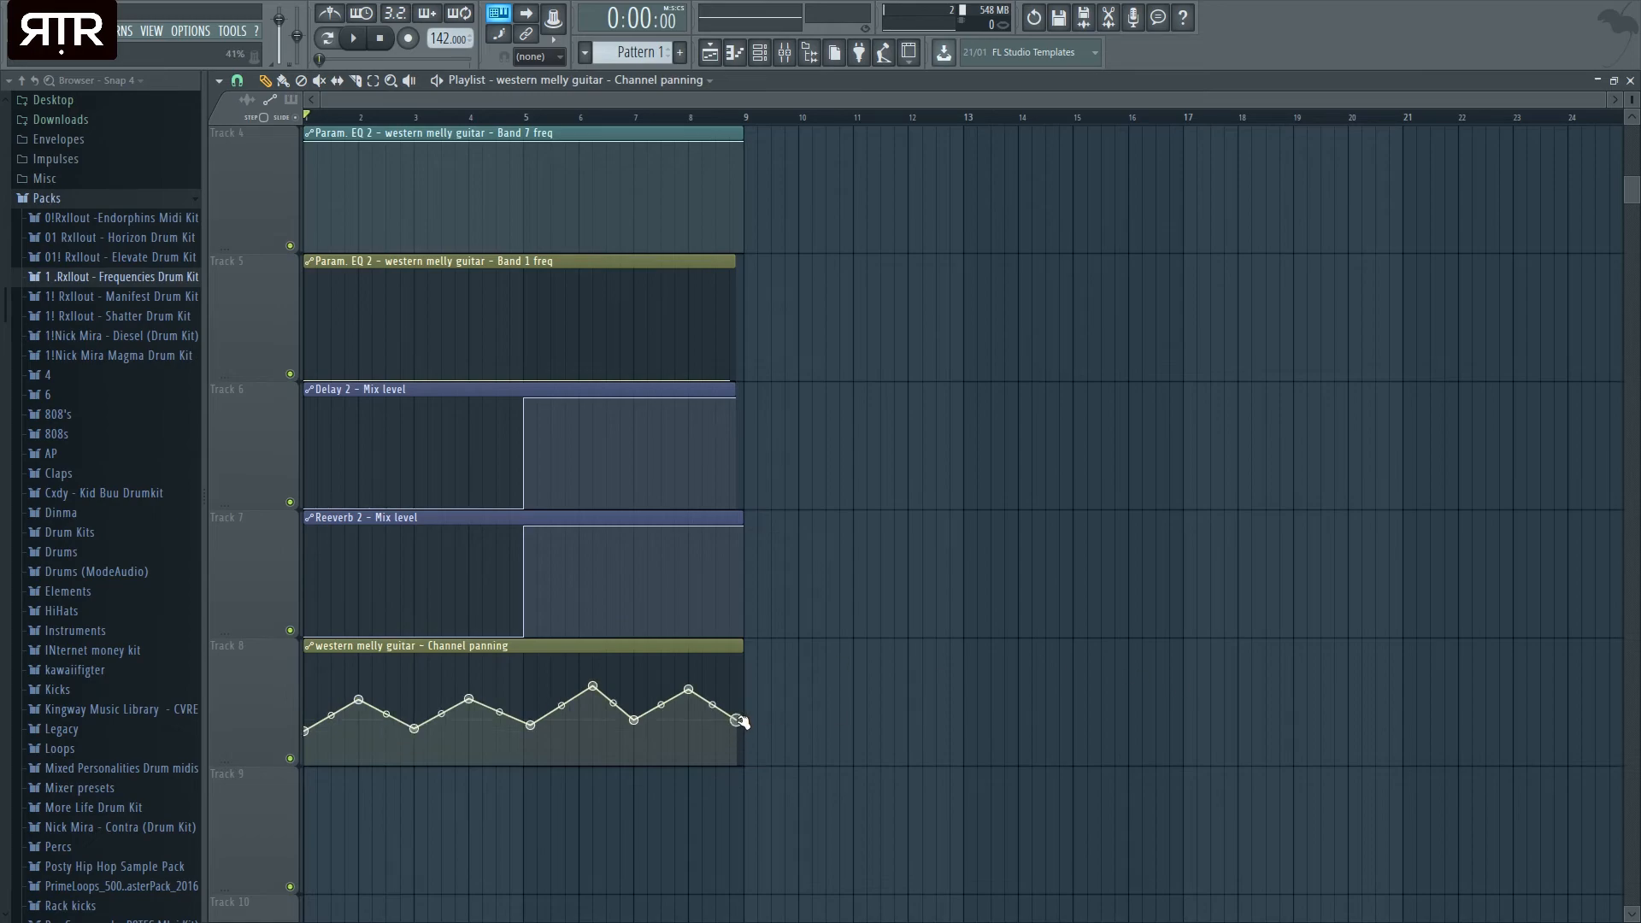
{"action": "left_click_drag", "start_coordinate": [596, 689], "coordinate": [588, 689]}
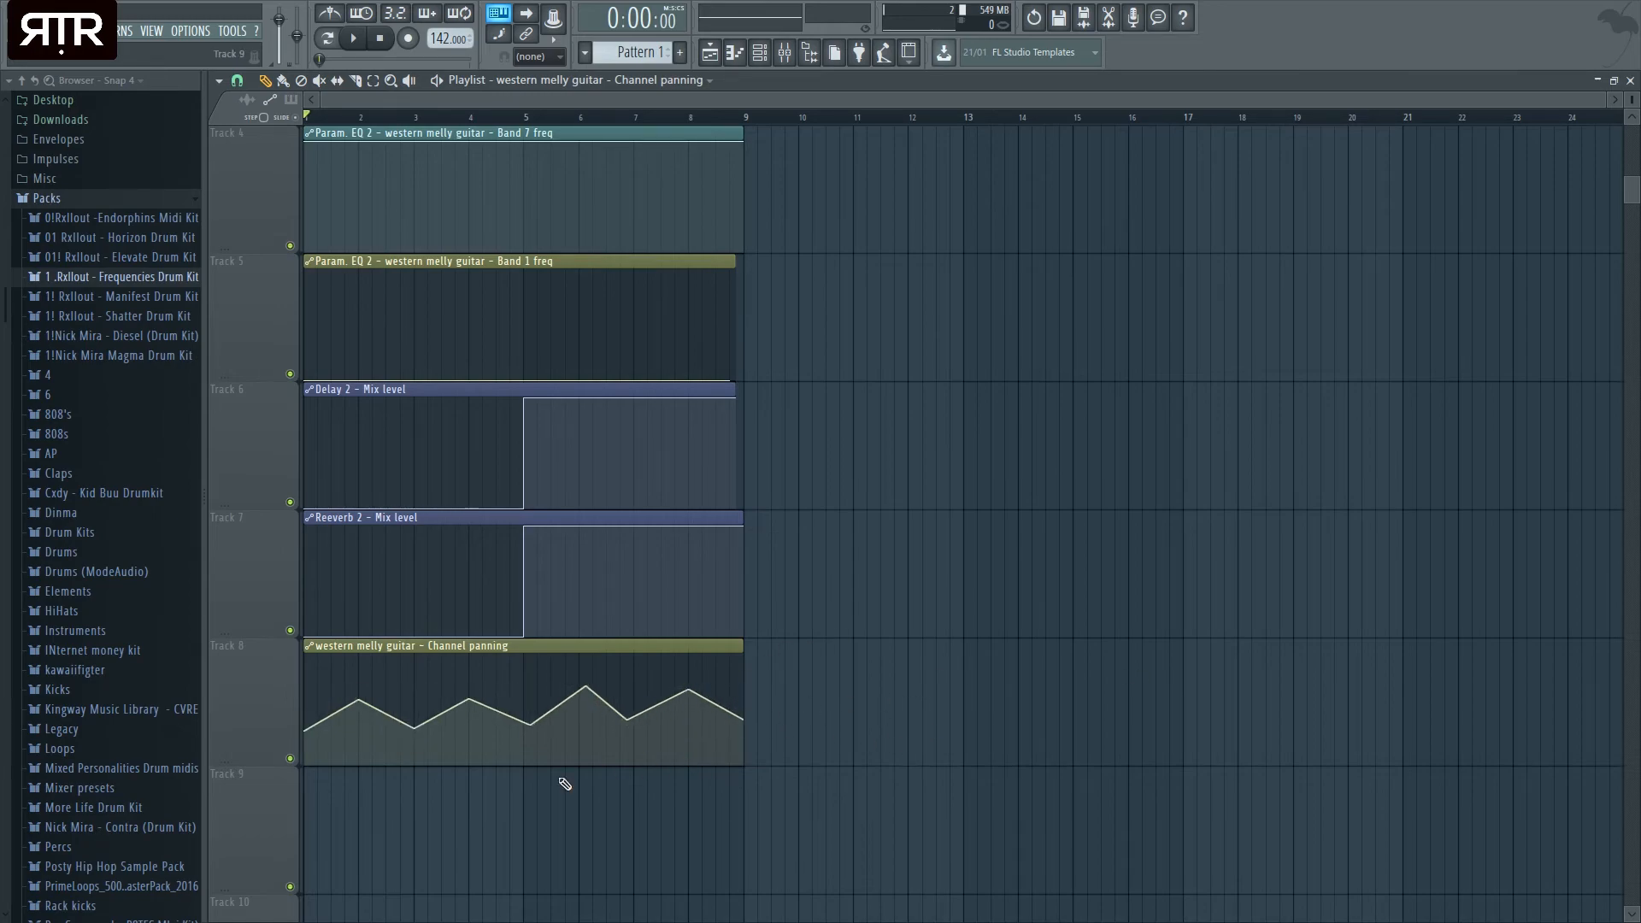
- Play the melody with the channel rack open to watch the western melly guitar's panning knob
{"action": "key", "text": "space"}
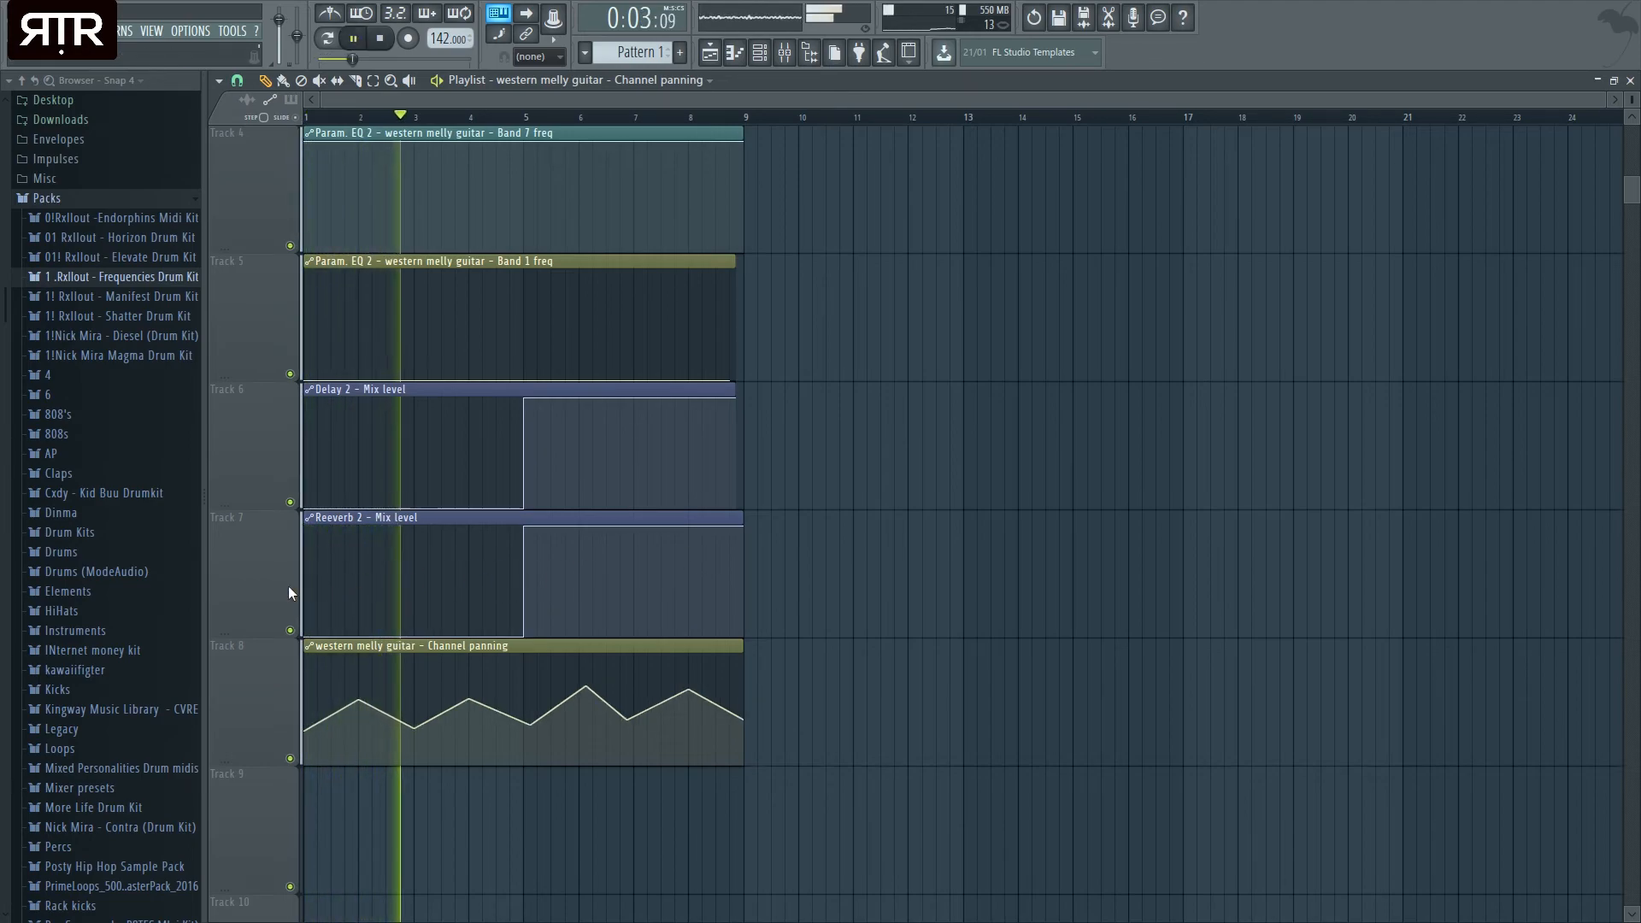
{"action": "key", "text": "F5"}
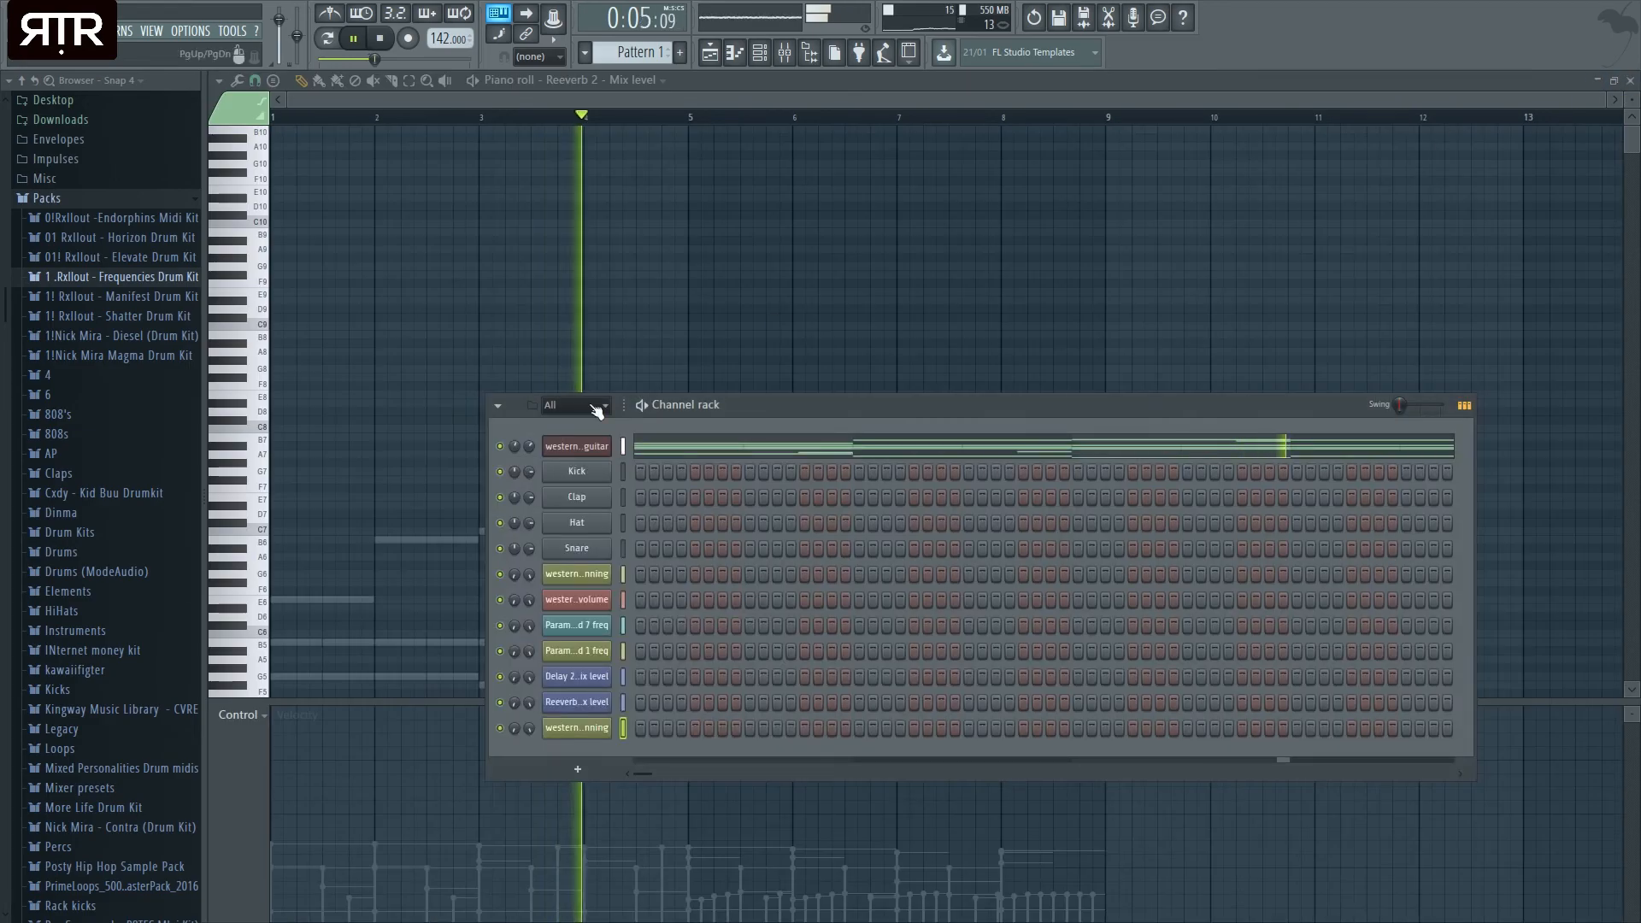
{"action": "left_click", "coordinate": [759, 52]}
{"action": "left_click", "coordinate": [785, 53]}
{"action": "left_click", "coordinate": [784, 52]}
{"action": "key", "text": "F6"}
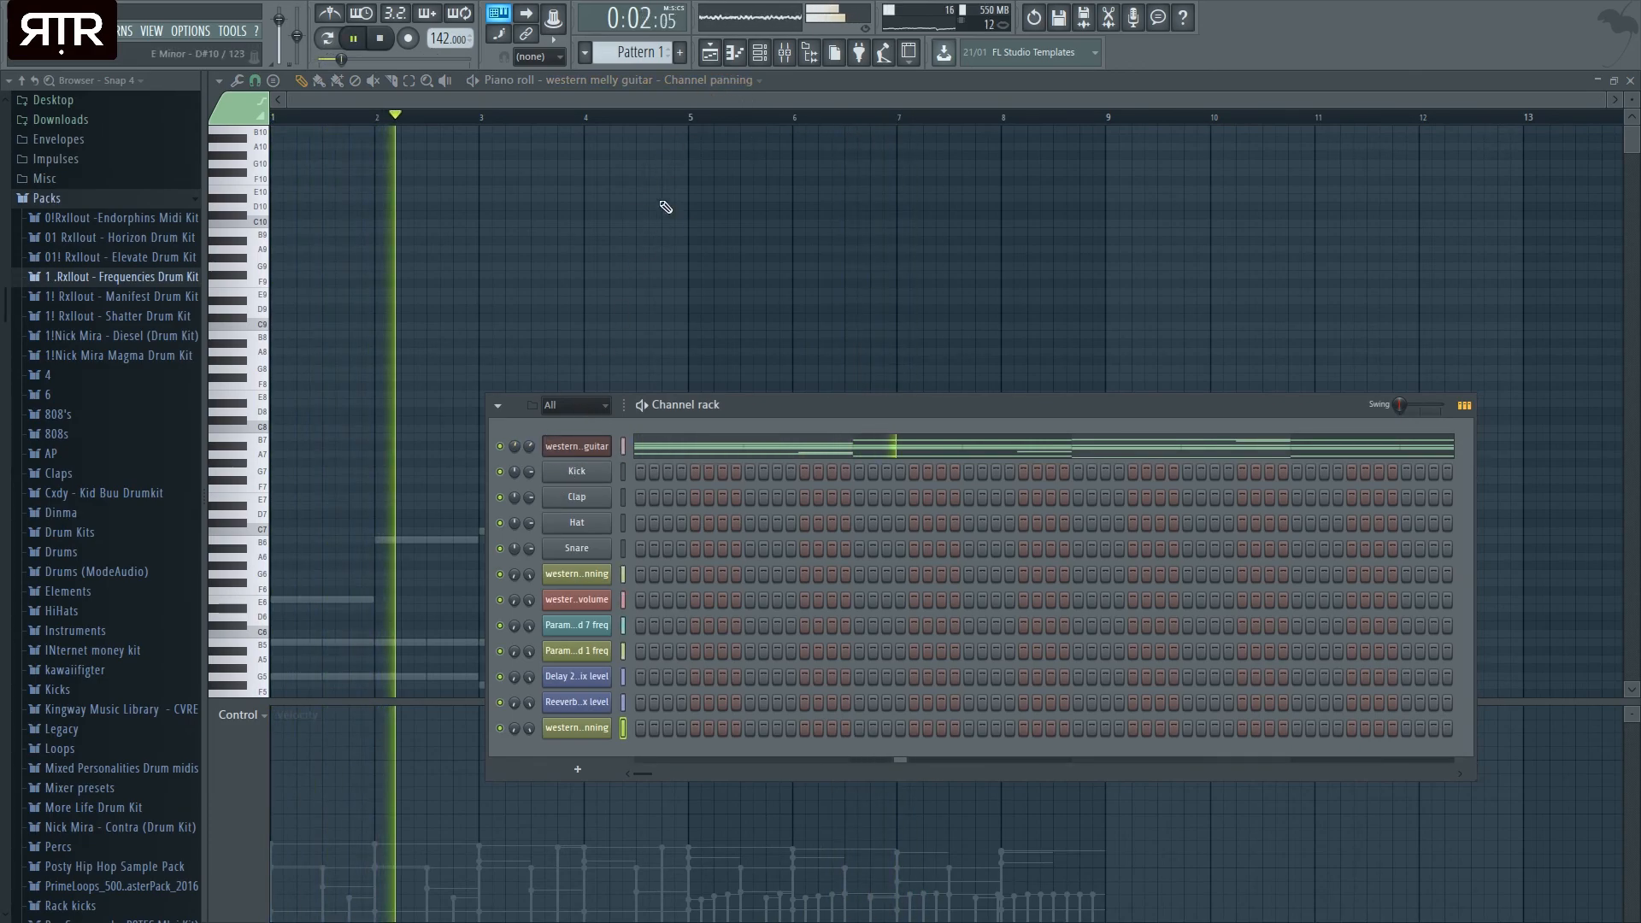
- Review all the automation clips in the playlist during playback, check the guitar's panning knob in the channel rack, and stop playback
{"action": "key", "text": "F5"}
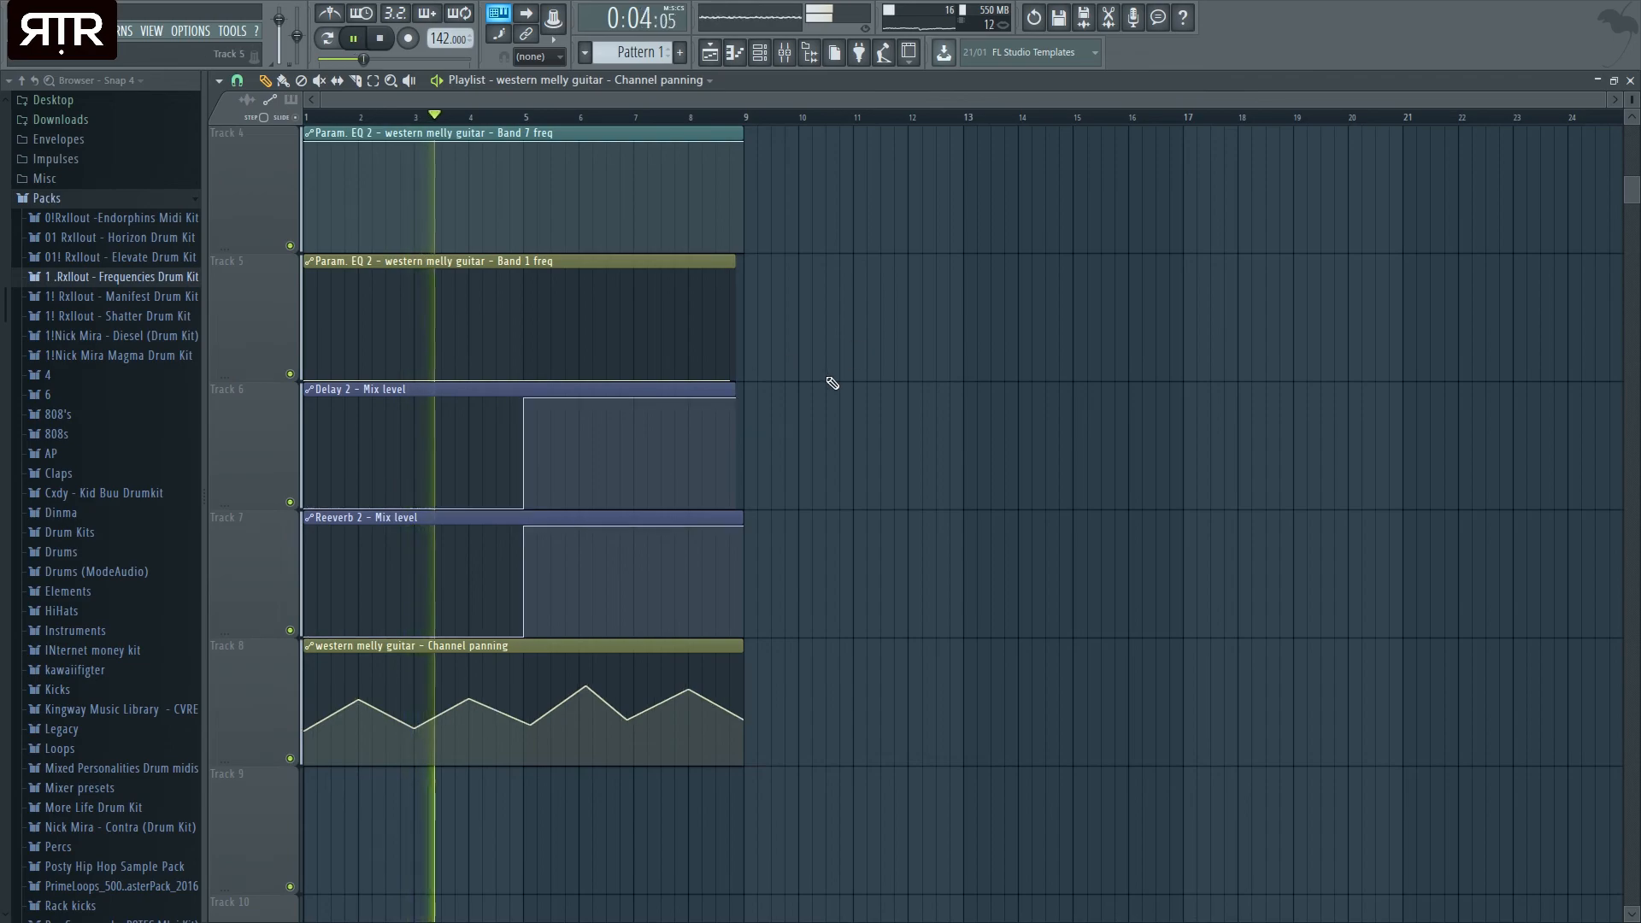
{"action": "scroll", "coordinate": [358, 692], "scroll_direction": "up", "scroll_amount": 3}
{"action": "scroll", "coordinate": [378, 656], "scroll_direction": "up", "scroll_amount": 1}
{"action": "right_click", "coordinate": [918, 666], "text": "ctrl"}
{"action": "scroll", "coordinate": [918, 667], "scroll_direction": "down", "scroll_amount": 2}
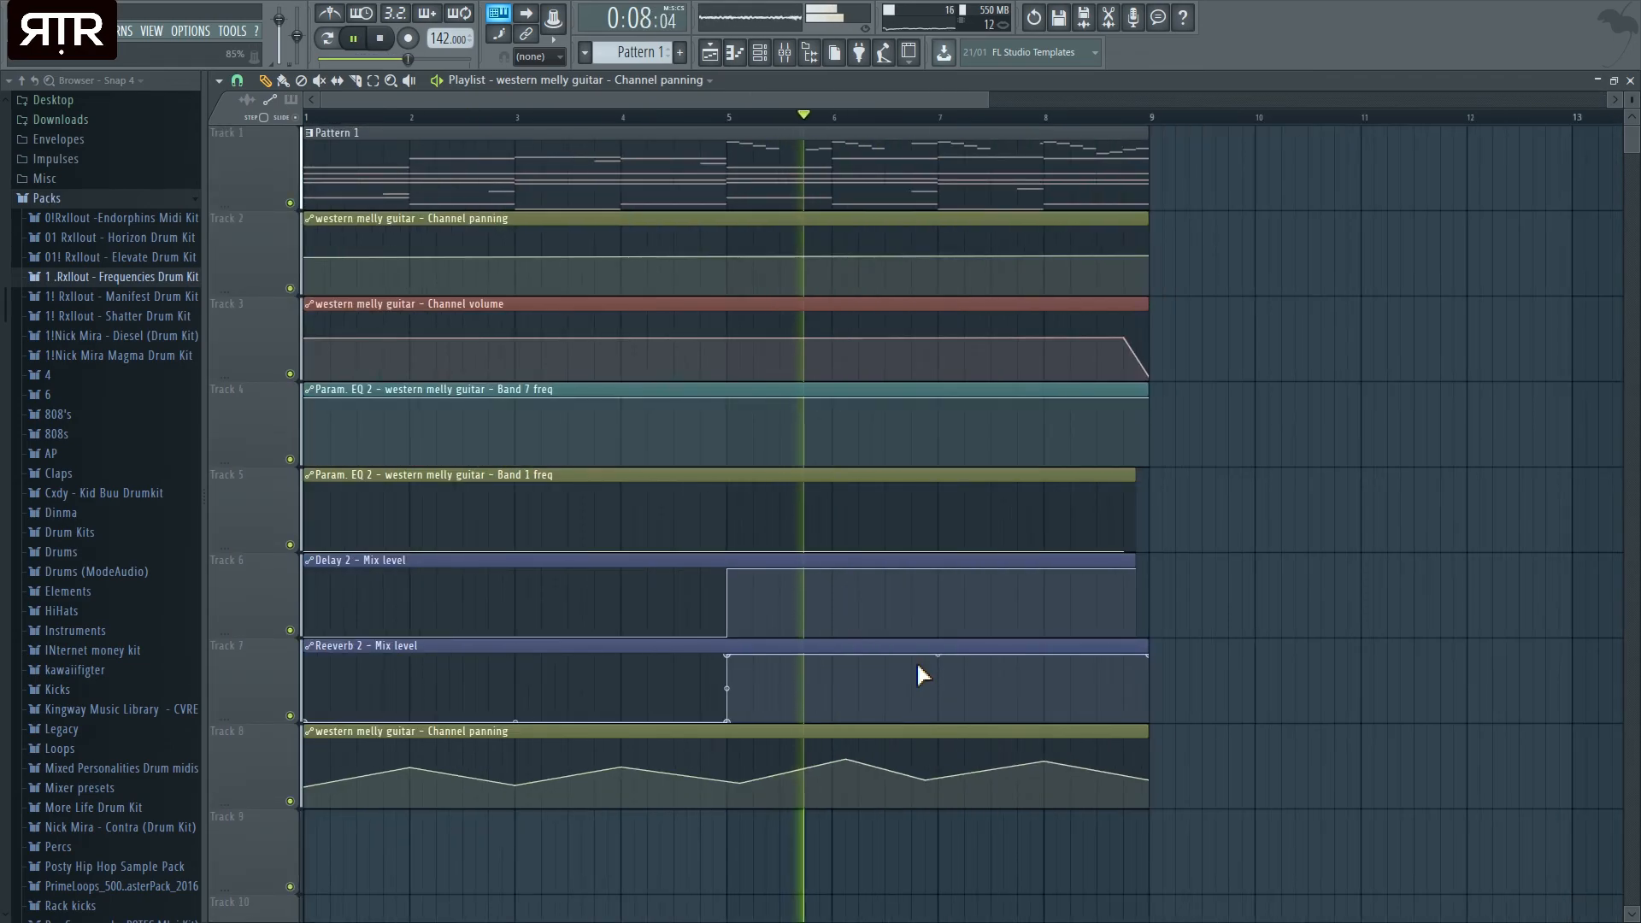
{"action": "key", "text": "F5"}
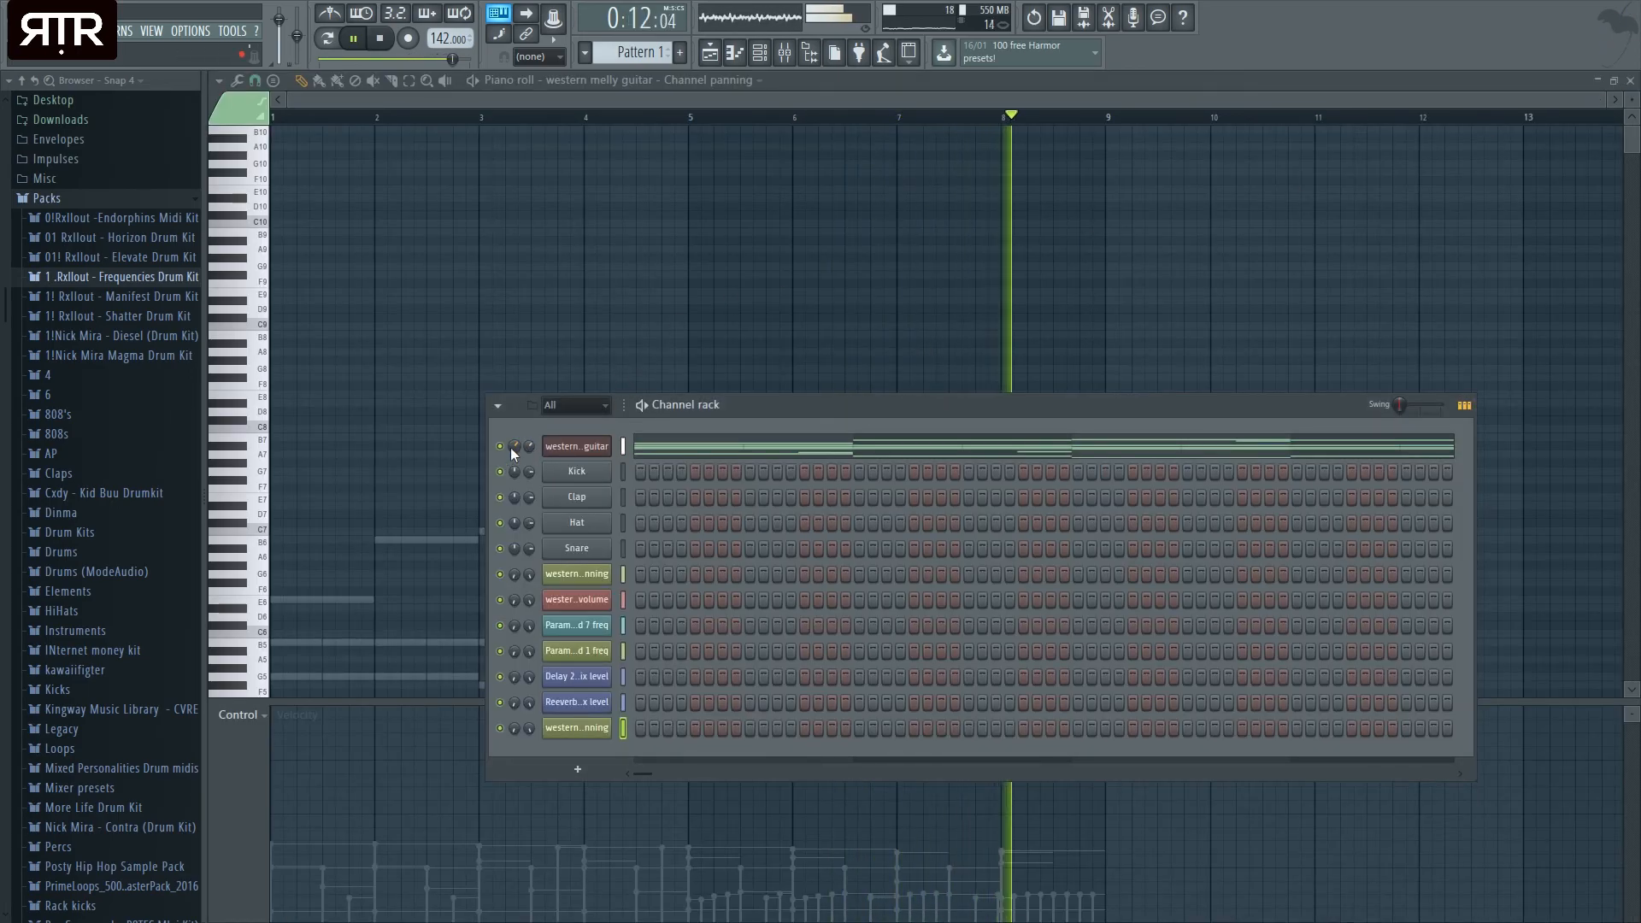
{"action": "left_click", "coordinate": [709, 52]}
{"action": "key", "text": "space"}
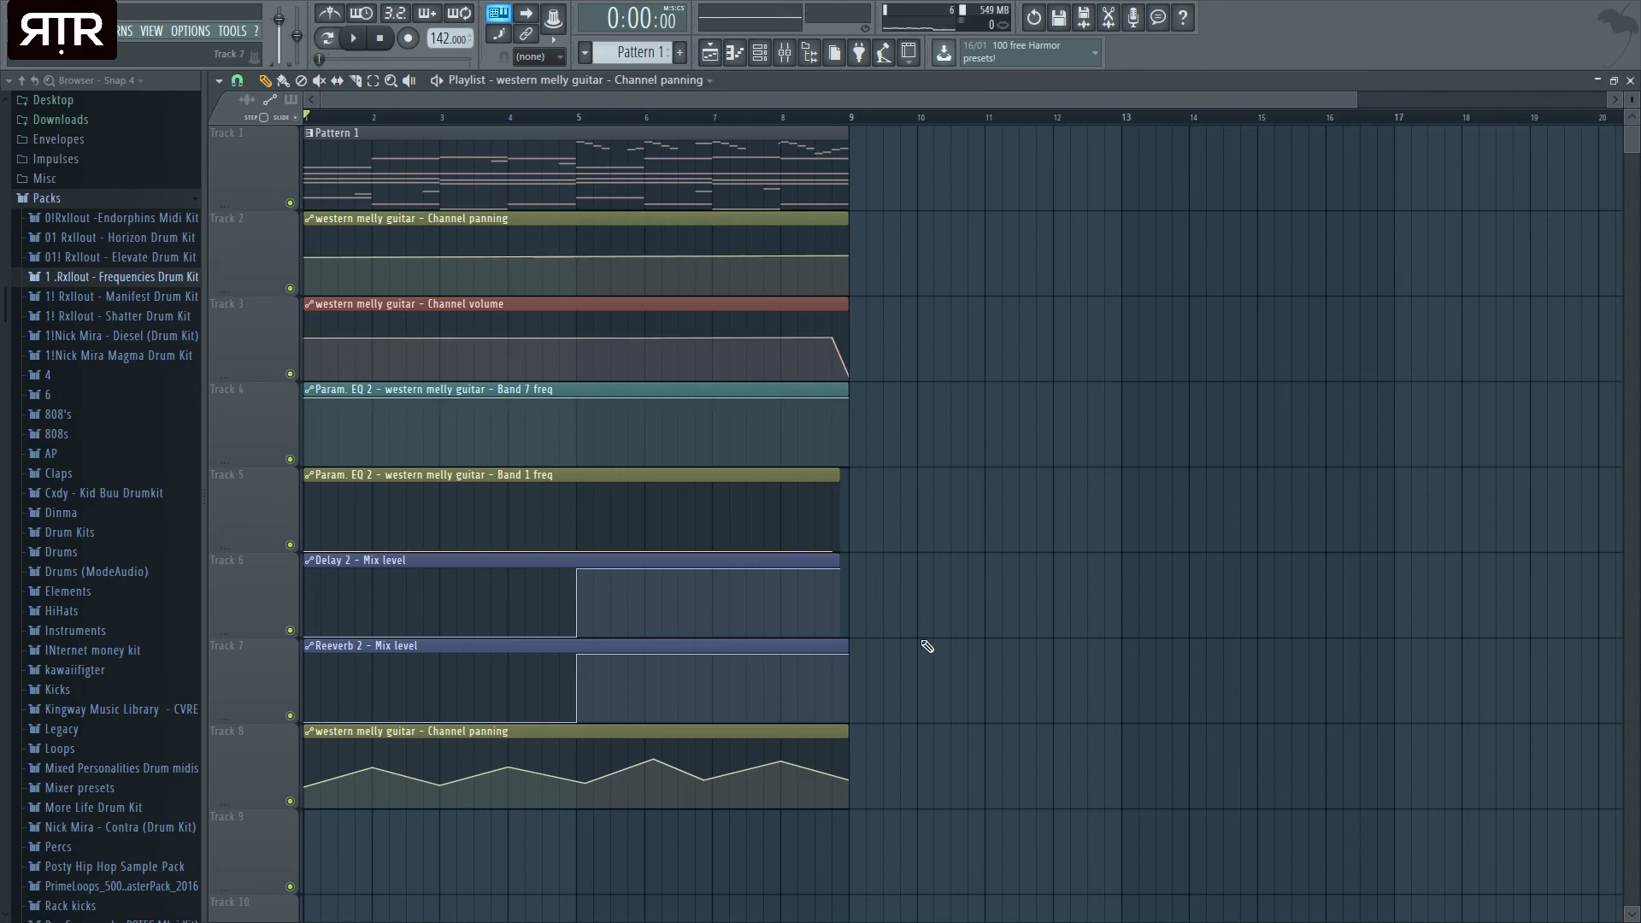
- Select and deselect all playlist clips, and extend the Param. EQ 2 Band 1 freq clip to bar 9
{"action": "left_click_drag", "start_coordinate": [987, 807], "coordinate": [308, 130]}
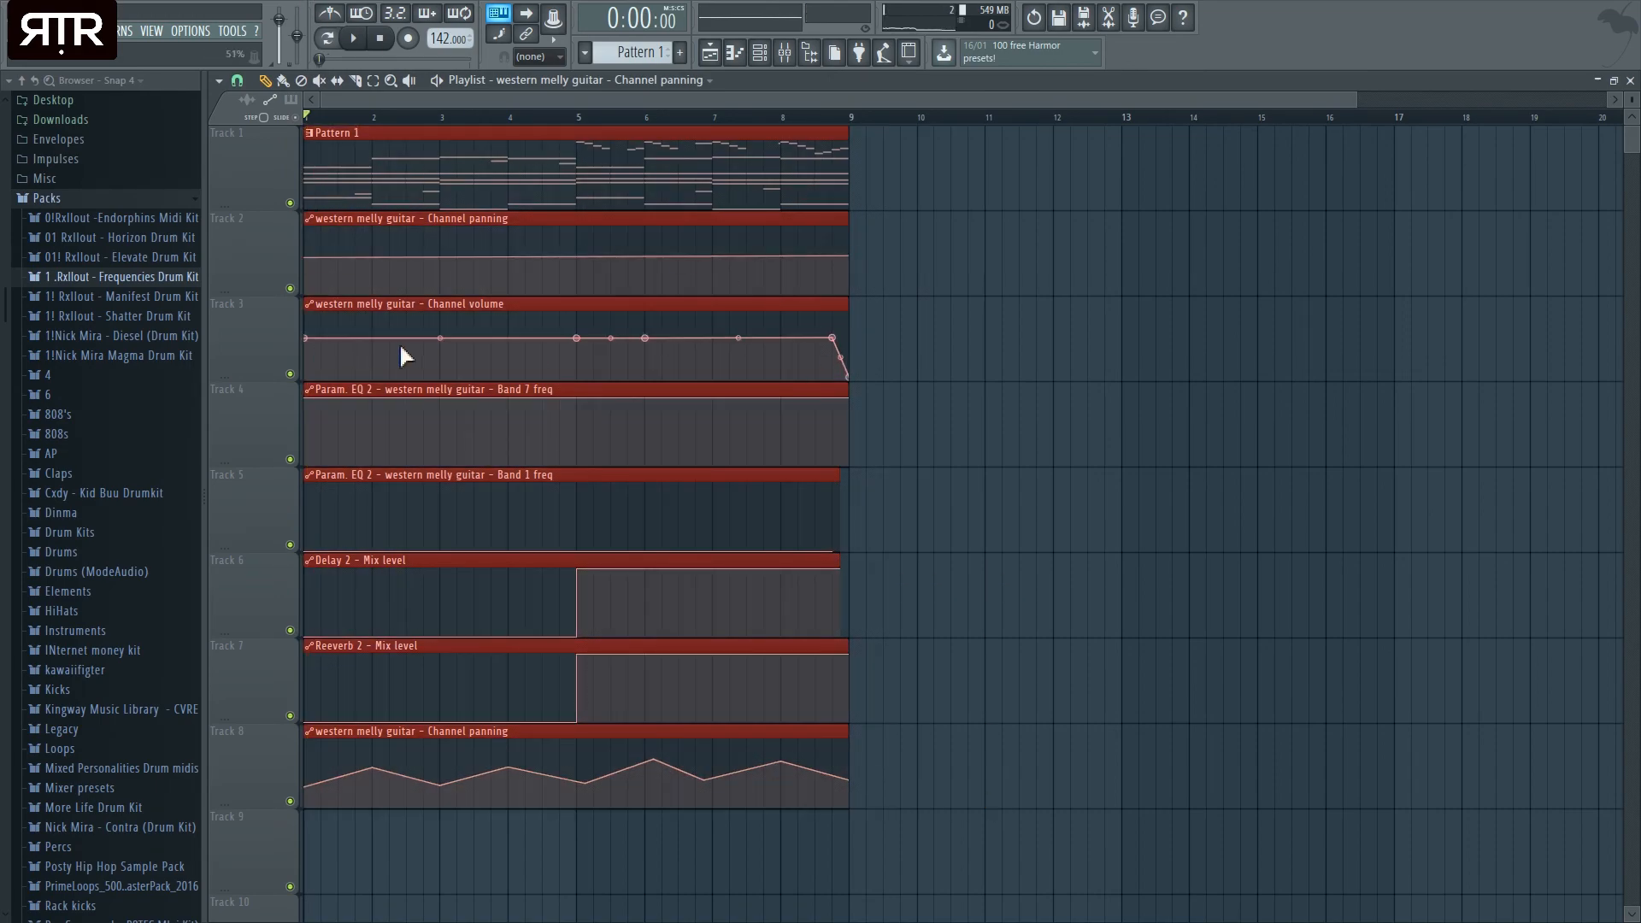
{"action": "left_click", "coordinate": [925, 548], "text": "ctrl"}
{"action": "left_click_drag", "start_coordinate": [863, 588], "coordinate": [829, 501]}
{"action": "left_click", "coordinate": [866, 545]}
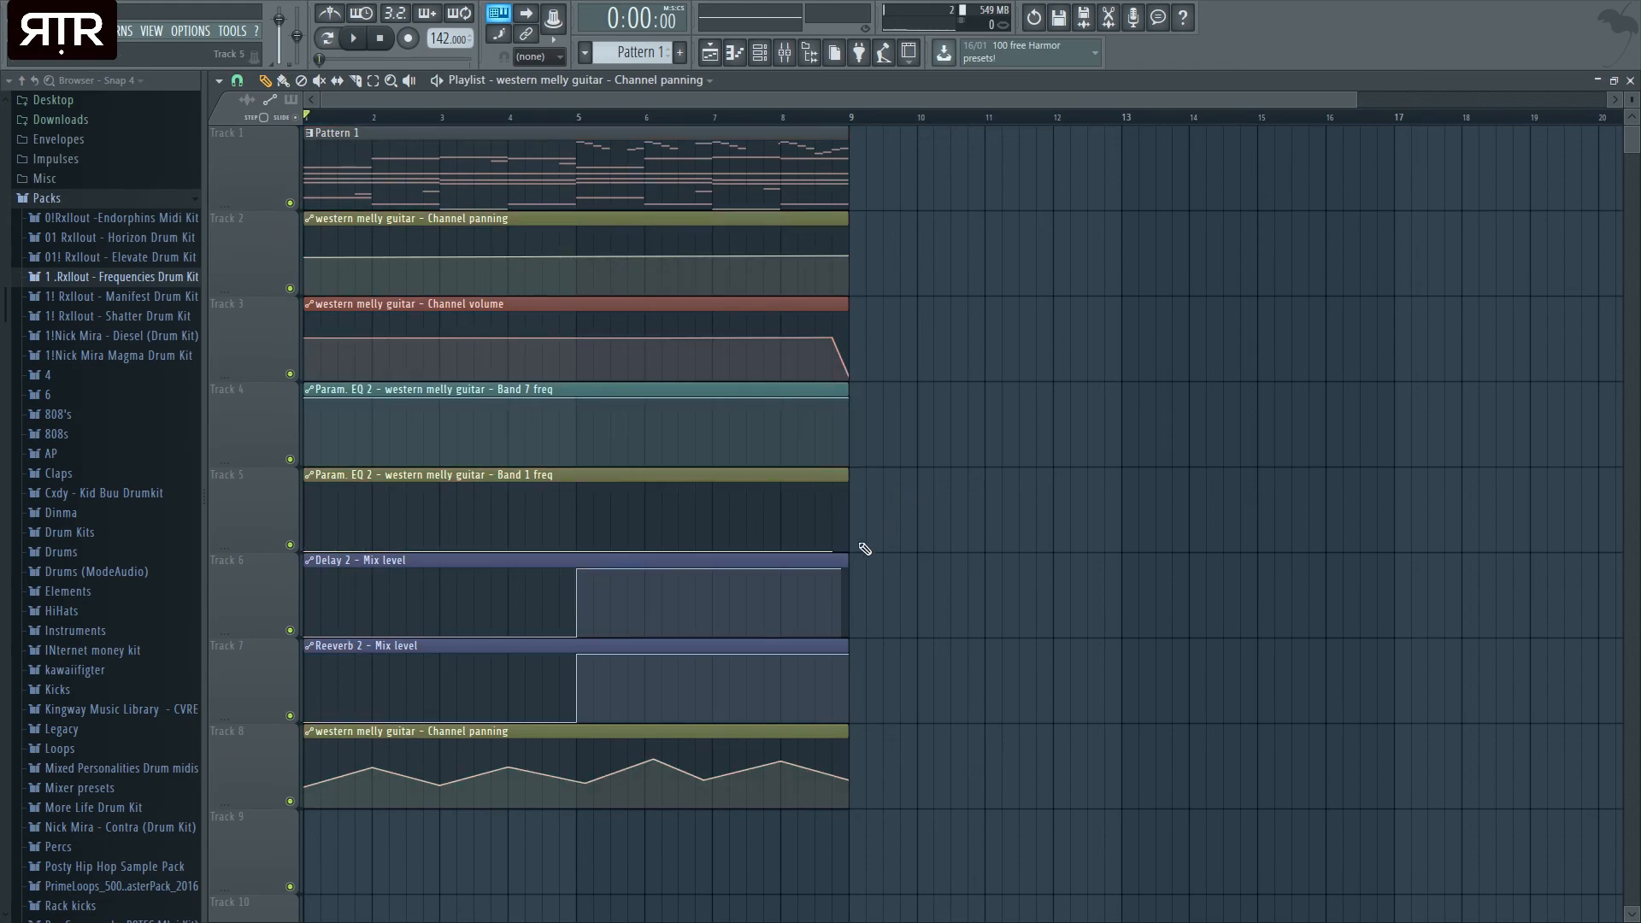
- Add many control points at varied heights along the western melly guitar's channel volume clip to form an irregular rising and falling curve
{"action": "left_click", "coordinate": [557, 362]}
{"action": "left_click", "coordinate": [690, 338]}
{"action": "right_click", "coordinate": [714, 376]}
{"action": "right_click", "coordinate": [489, 372]}
{"action": "right_click", "coordinate": [398, 351]}
{"action": "right_click", "coordinate": [432, 323]}
{"action": "right_click", "coordinate": [645, 378]}
{"action": "right_click", "coordinate": [731, 329]}
{"action": "right_click", "coordinate": [833, 323]}
{"action": "right_click", "coordinate": [855, 351]}
{"action": "right_click", "coordinate": [854, 314]}
{"action": "right_click", "coordinate": [734, 377]}
{"action": "right_click", "coordinate": [605, 320]}
{"action": "right_click", "coordinate": [545, 325]}
{"action": "right_click", "coordinate": [501, 359]}
{"action": "right_click", "coordinate": [366, 365]}
{"action": "right_click", "coordinate": [356, 324]}
{"action": "right_click", "coordinate": [434, 365]}
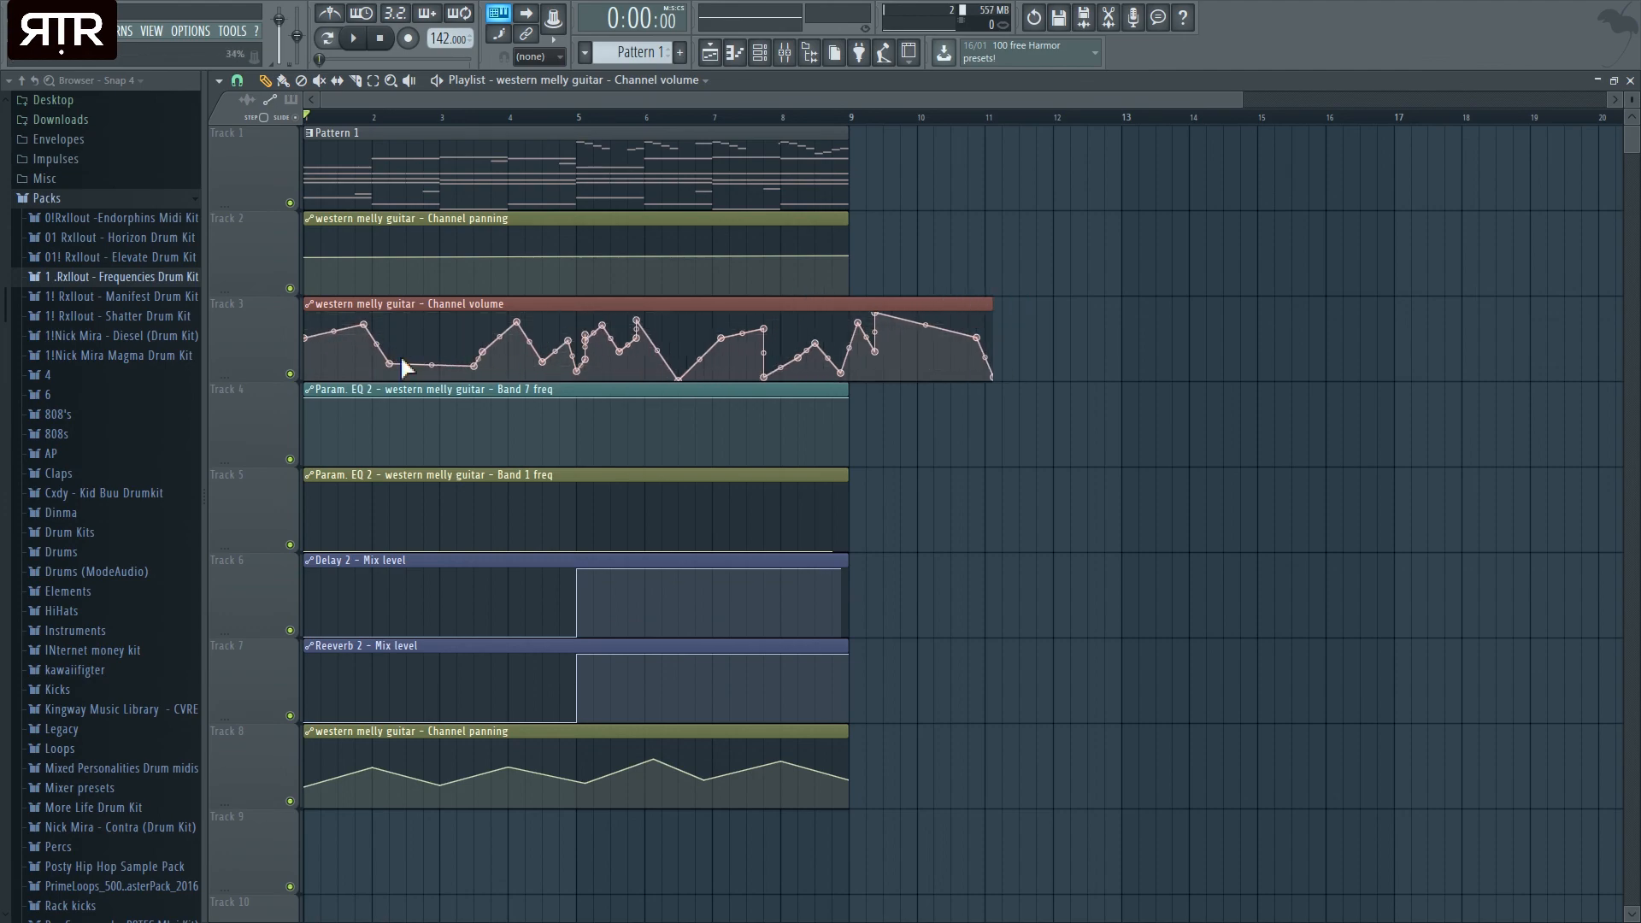
{"action": "right_click", "coordinate": [423, 358]}
{"action": "right_click", "coordinate": [457, 333]}
{"action": "right_click", "coordinate": [447, 321]}
{"action": "right_click", "coordinate": [465, 318]}
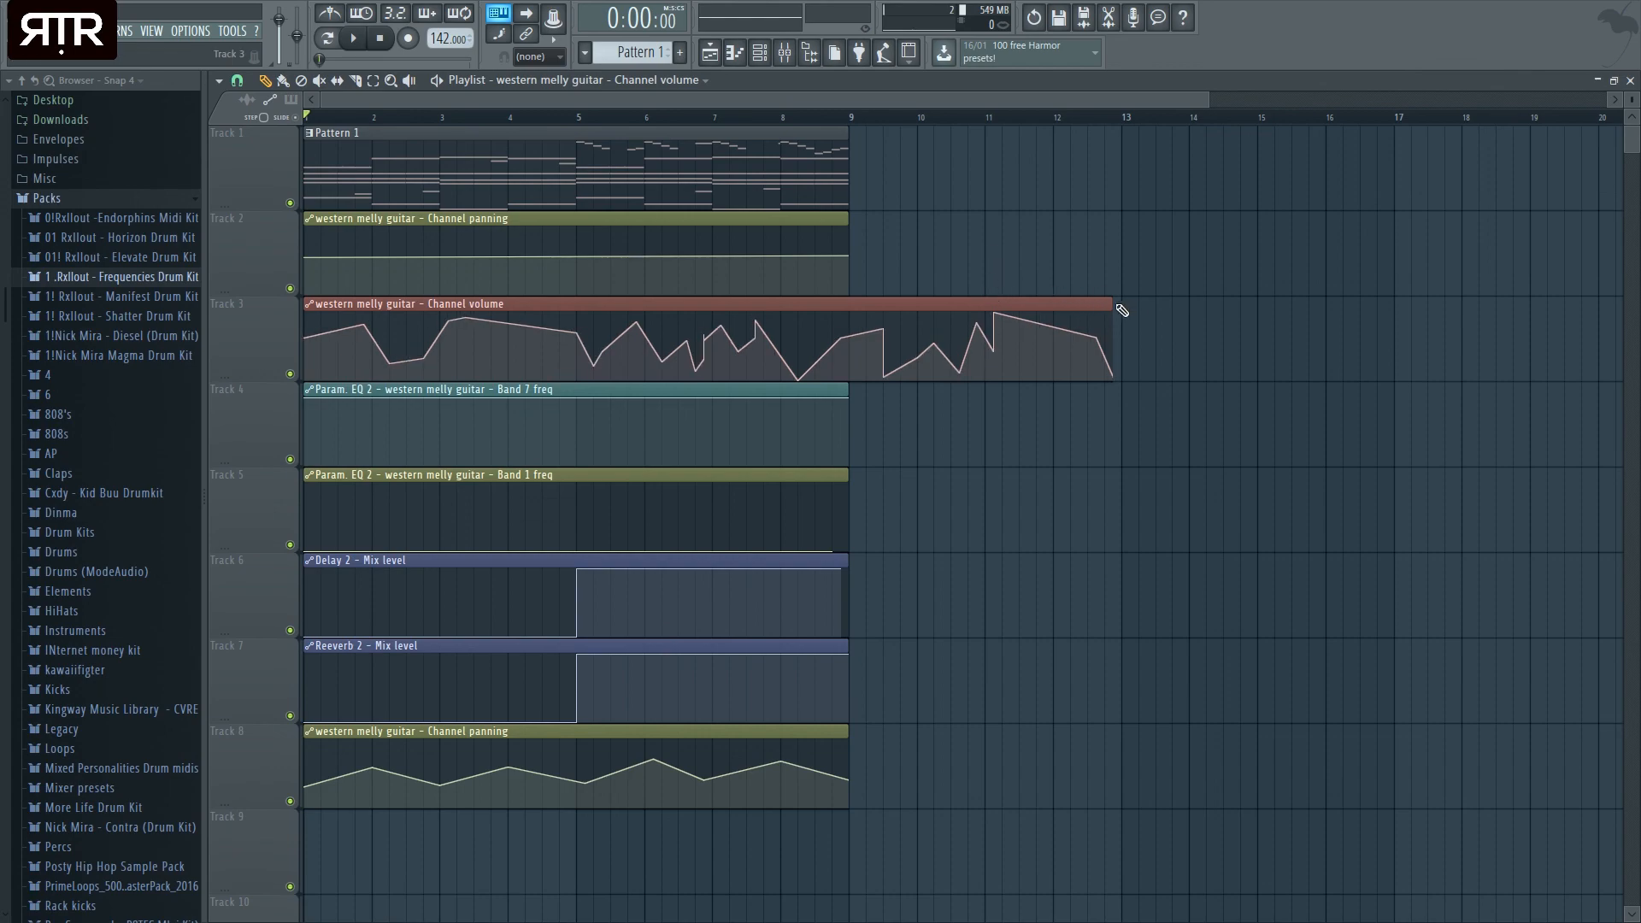
- Expand the Rxllout Frequencies Drum Kit folder in the browser to view its Chord Midis and Drum Midis subfolders, and collapse it
{"action": "left_click", "coordinate": [120, 276]}
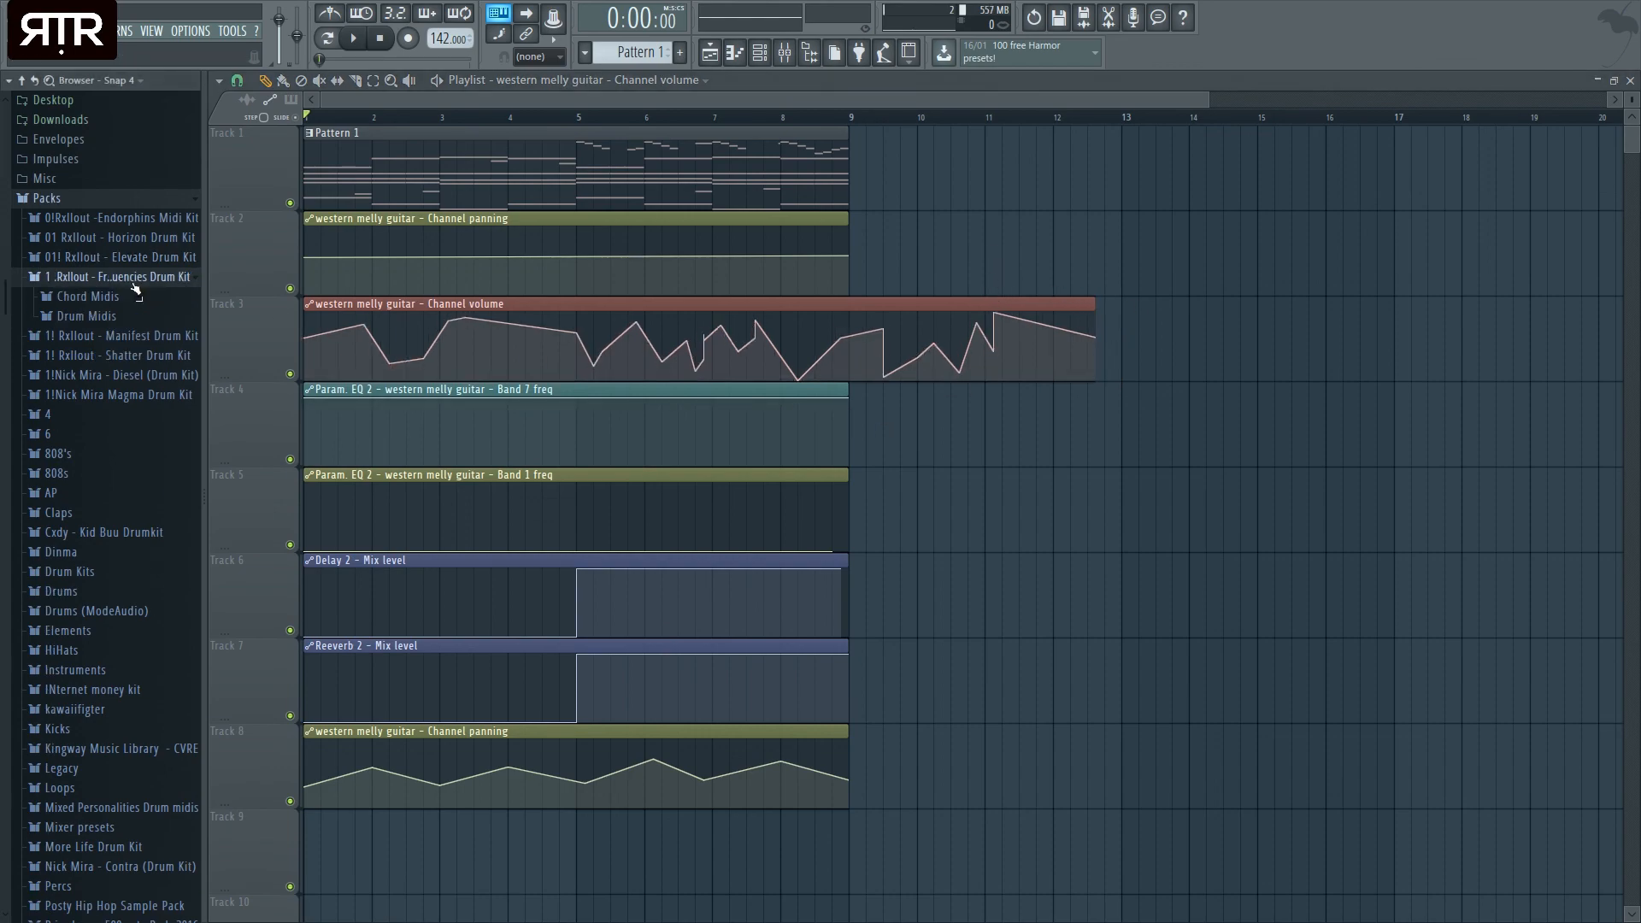
{"action": "left_click", "coordinate": [88, 296]}
{"action": "left_click", "coordinate": [182, 278]}
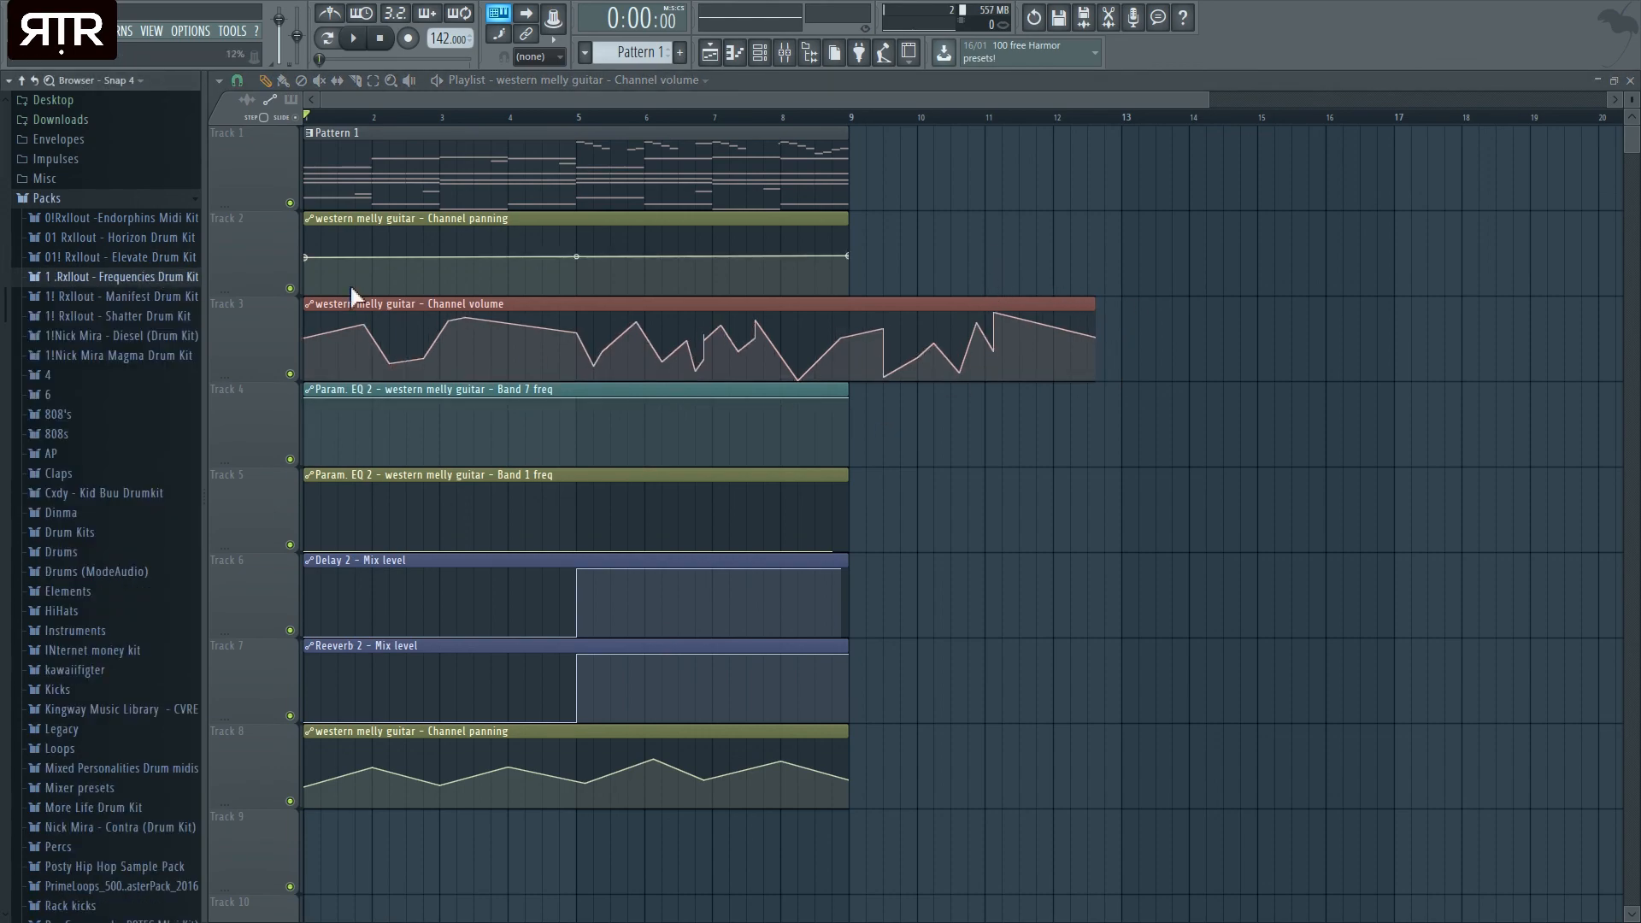